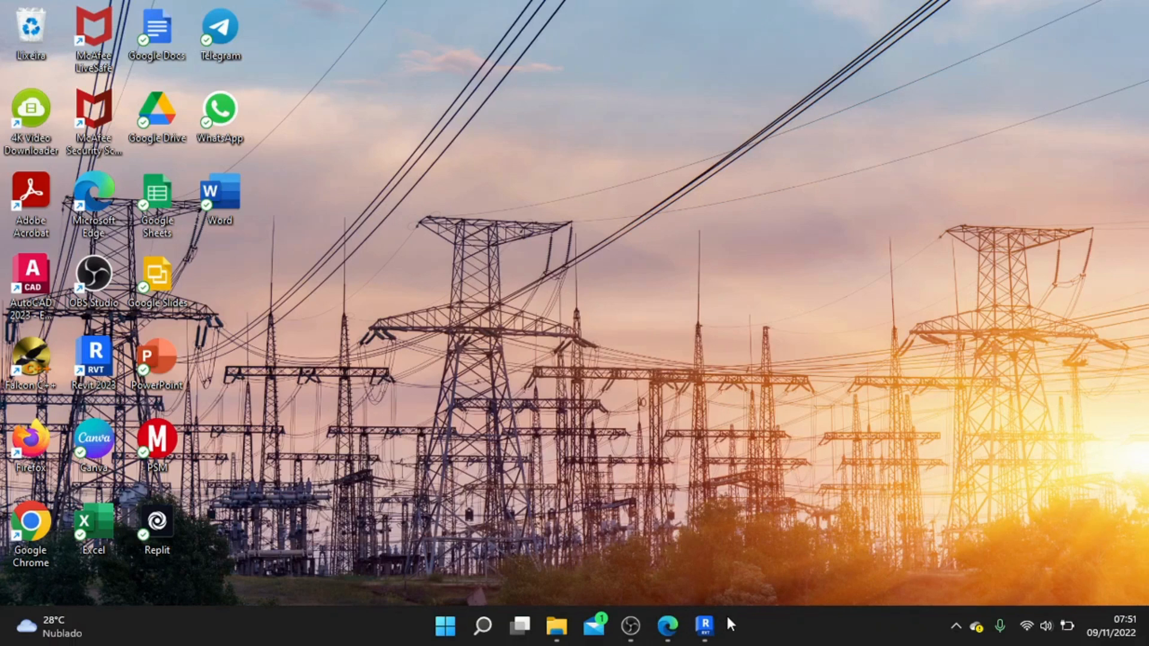
# - Switch to Revit and create a new project from the Modelo de arquitetura template
pyautogui.moveTo(724, 621)
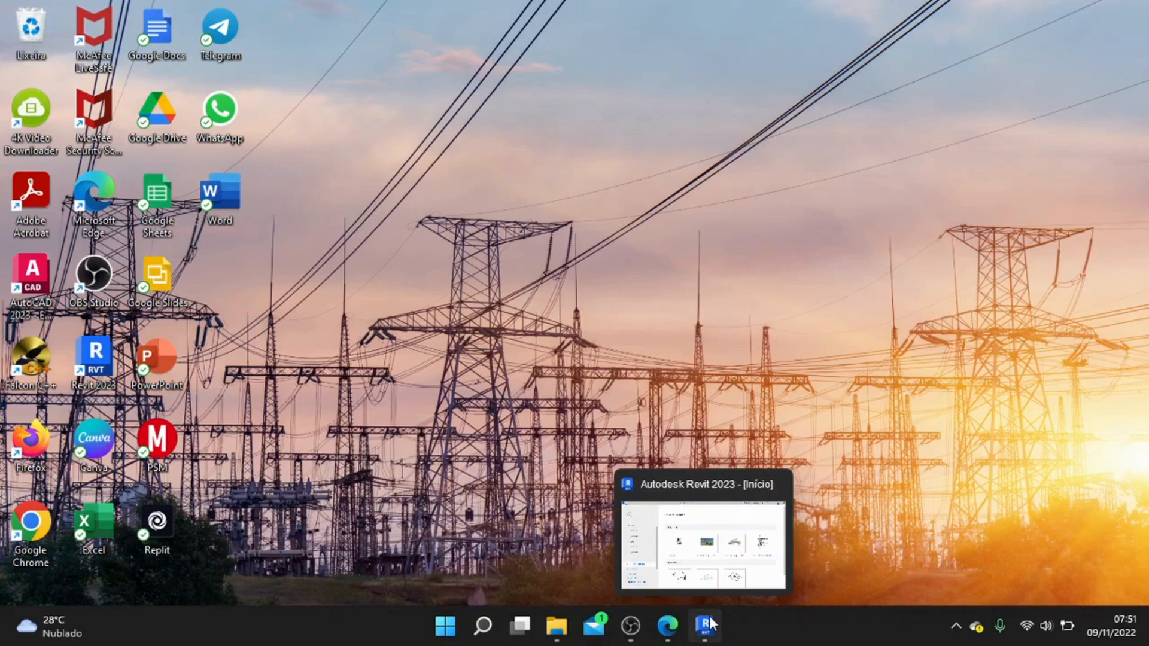
pyautogui.click(711, 624)
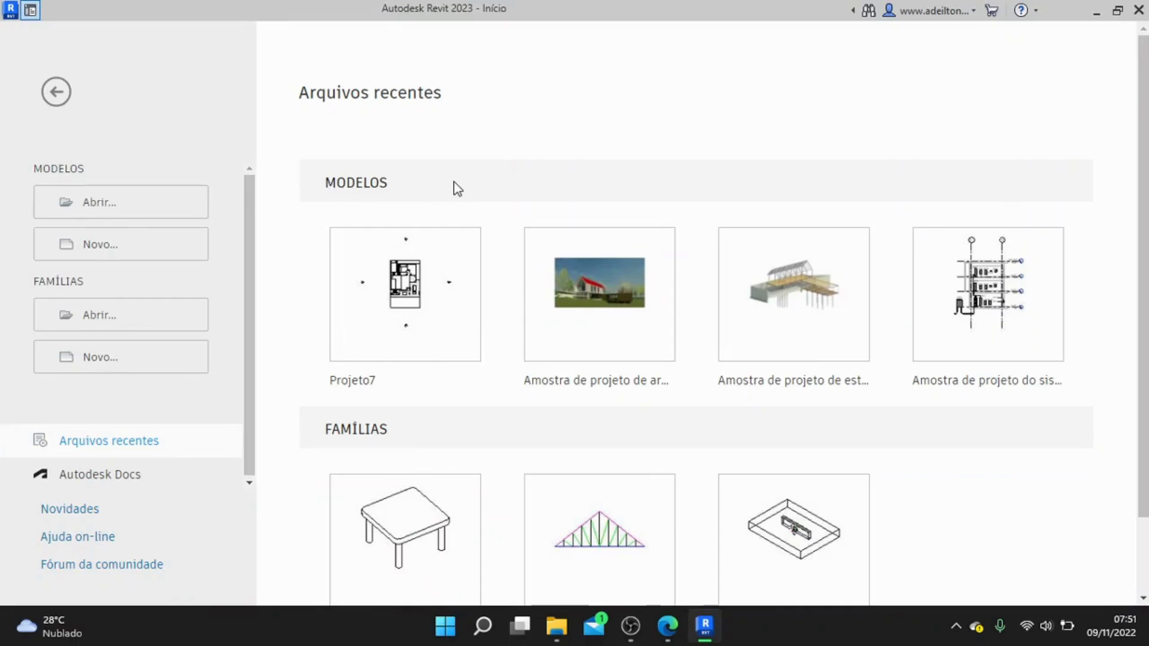
pyautogui.scroll(-2, 458, 189)
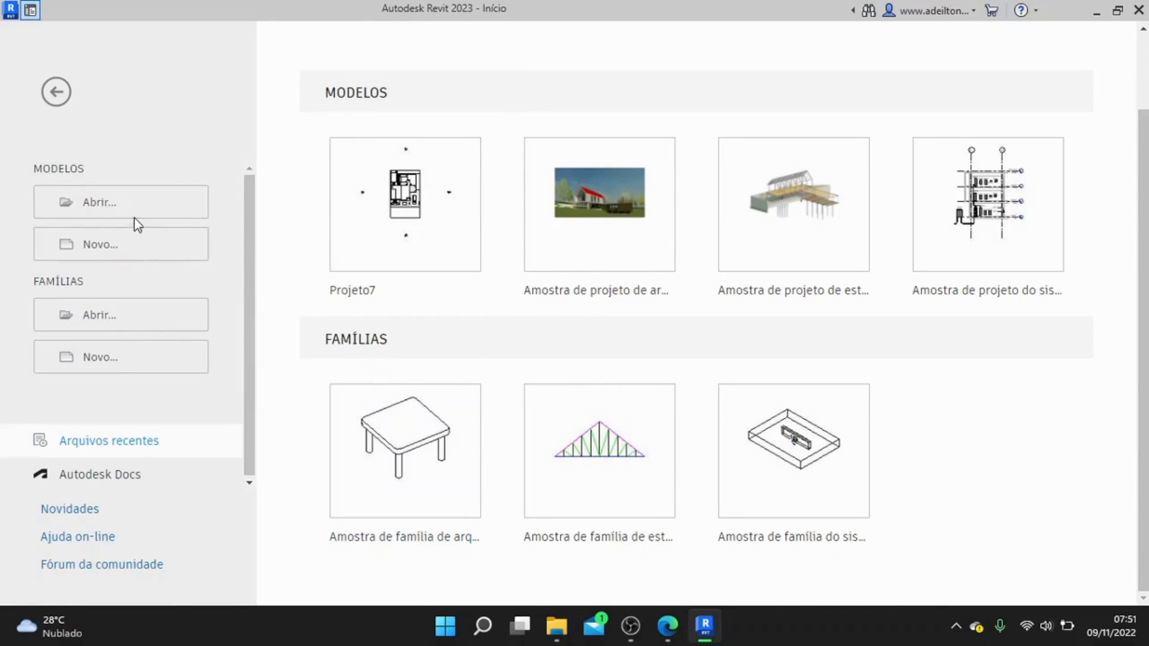
pyautogui.click(149, 246)
pyautogui.click(534, 277)
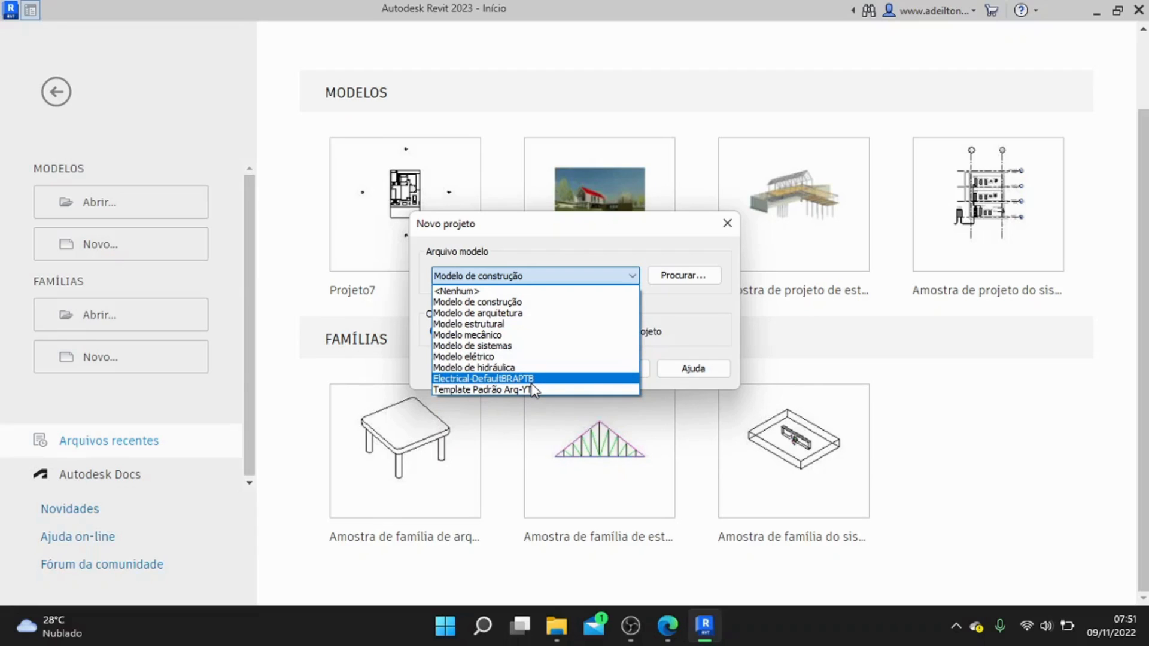
pyautogui.click(516, 316)
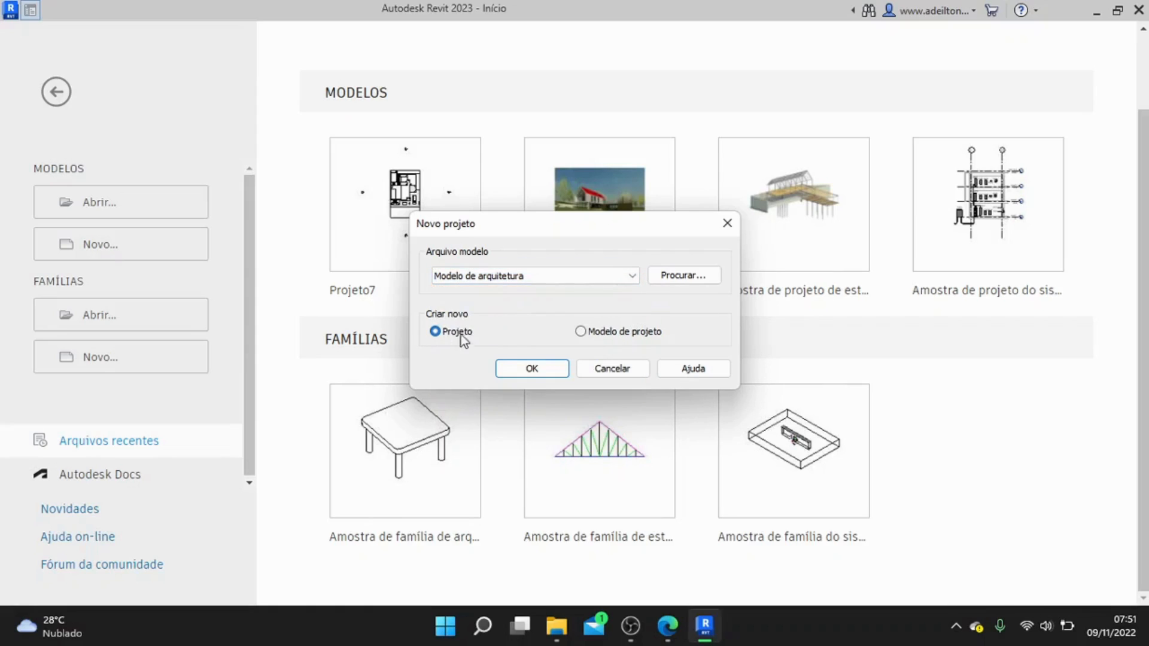
pyautogui.click(541, 366)
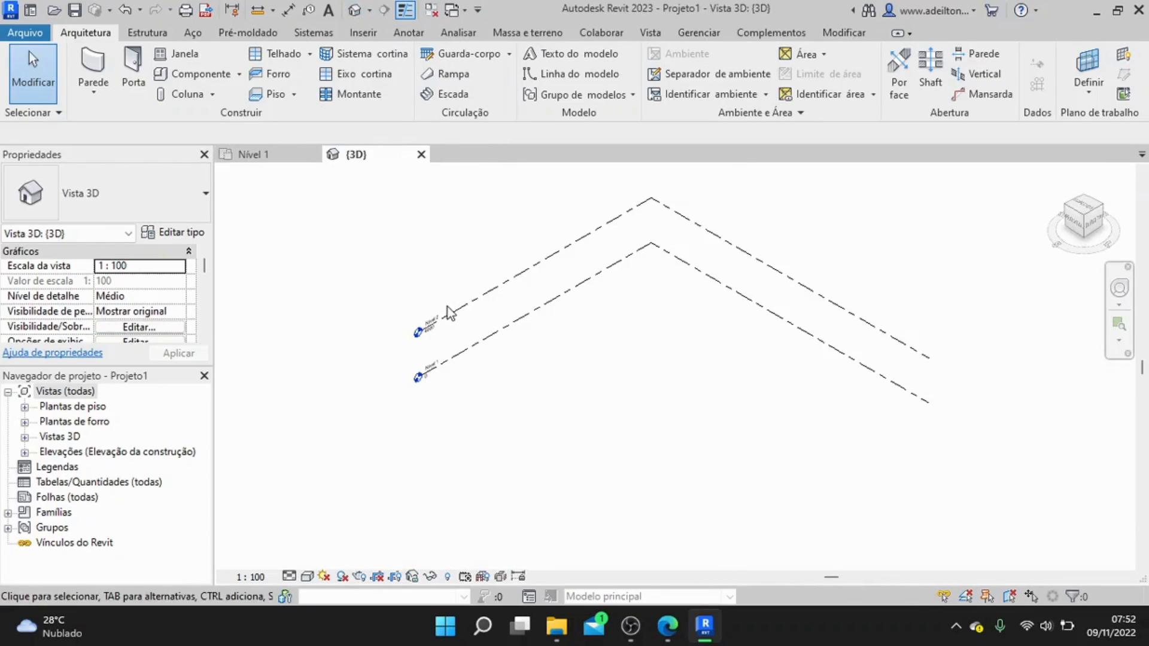
# - Open the Leste building elevation so both level lines are in view
pyautogui.scroll(3, 447, 309)
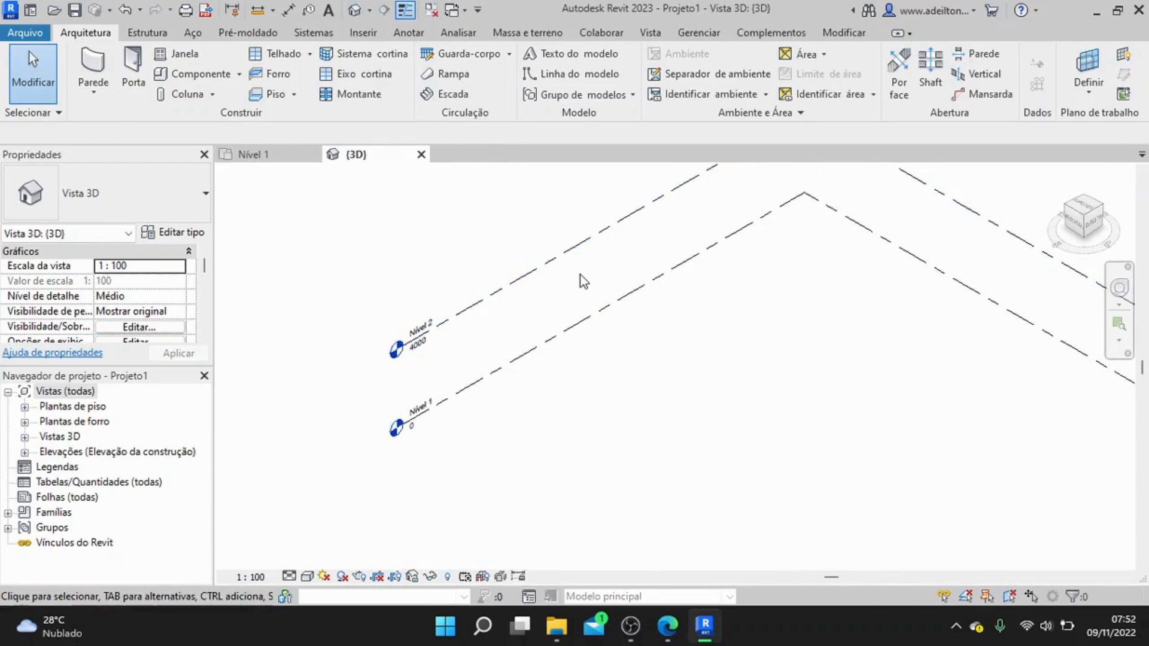
pyautogui.click(256, 157)
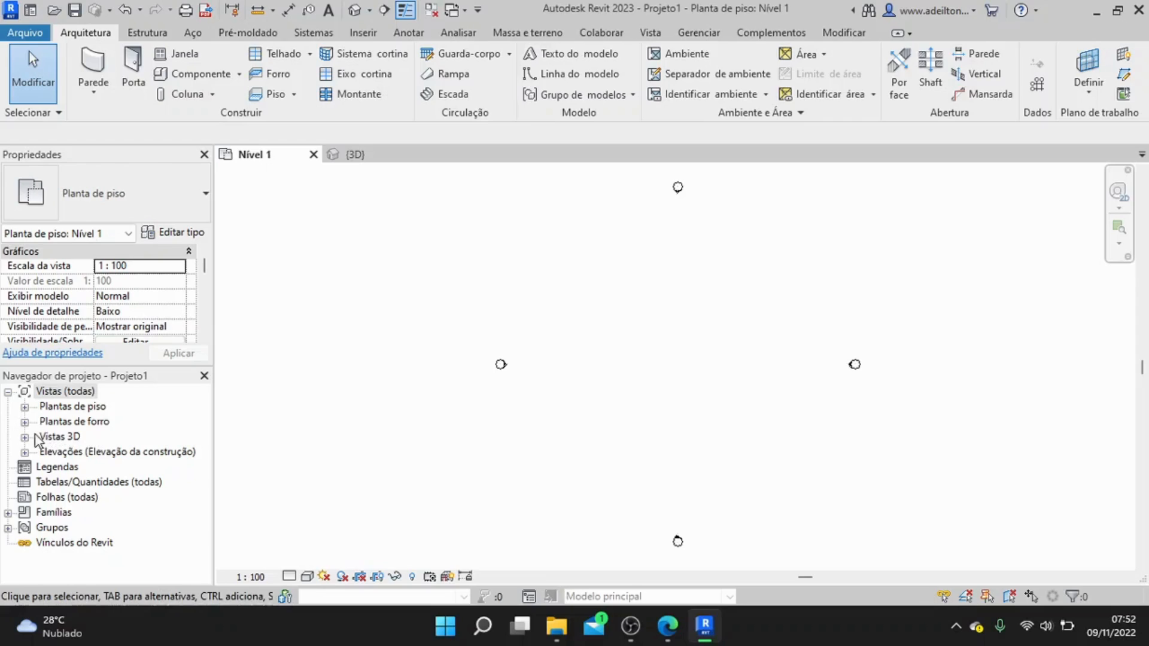
pyautogui.click(24, 452)
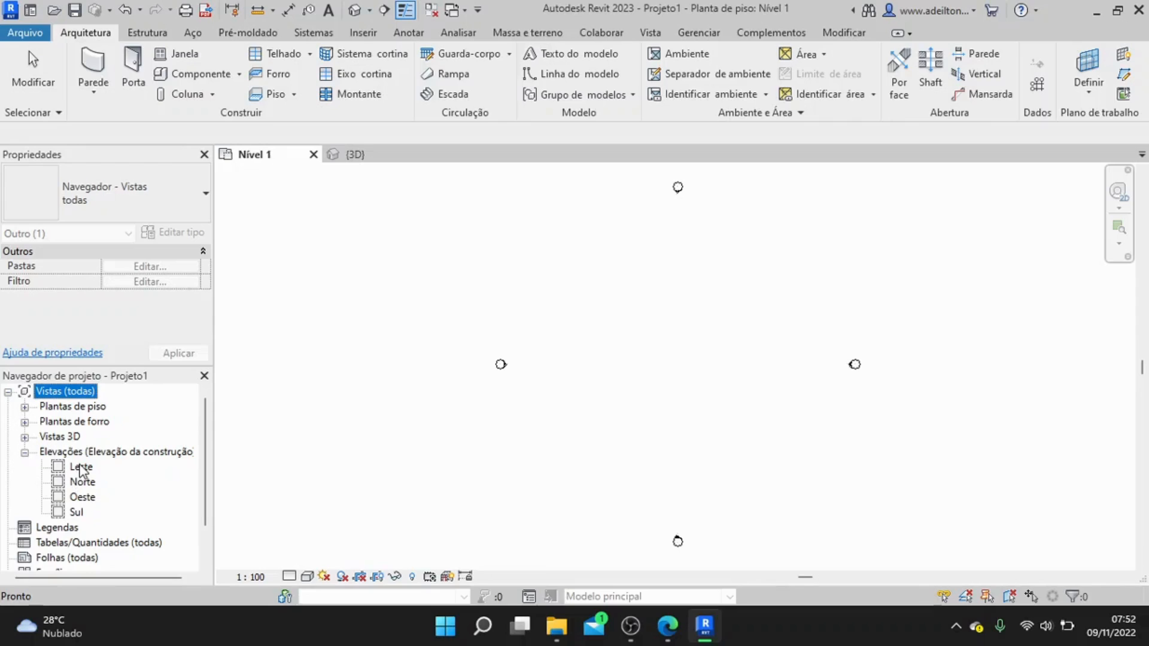
pyautogui.doubleClick(80, 466)
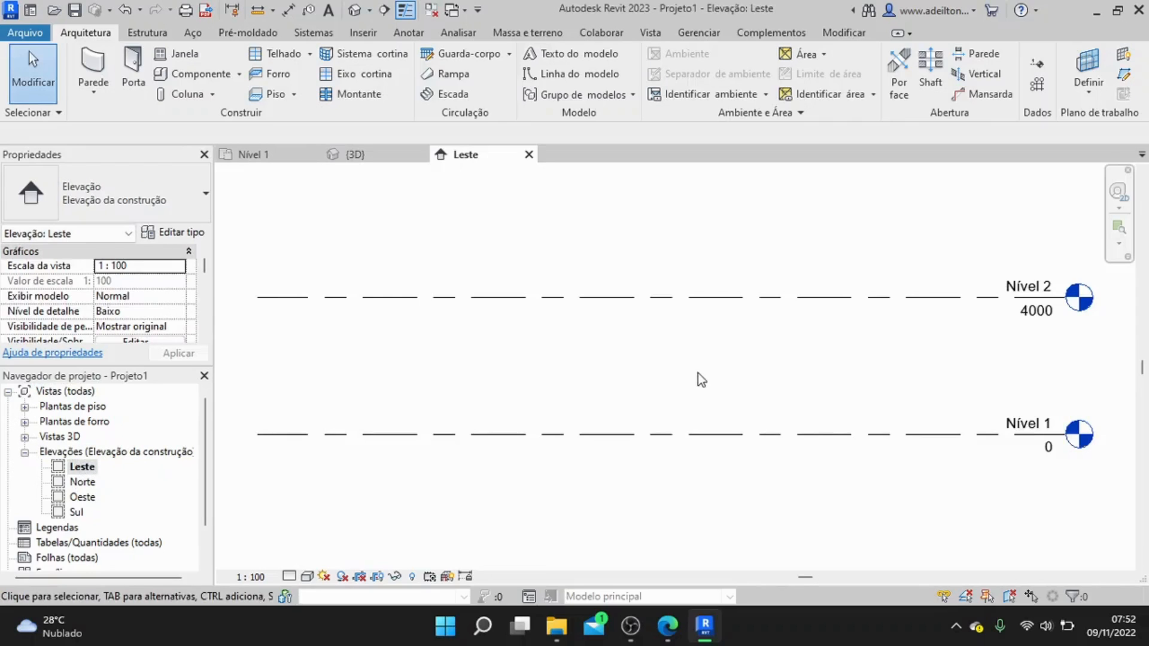
pyautogui.scroll(-3, 702, 381)
pyautogui.scroll(1, 742, 383)
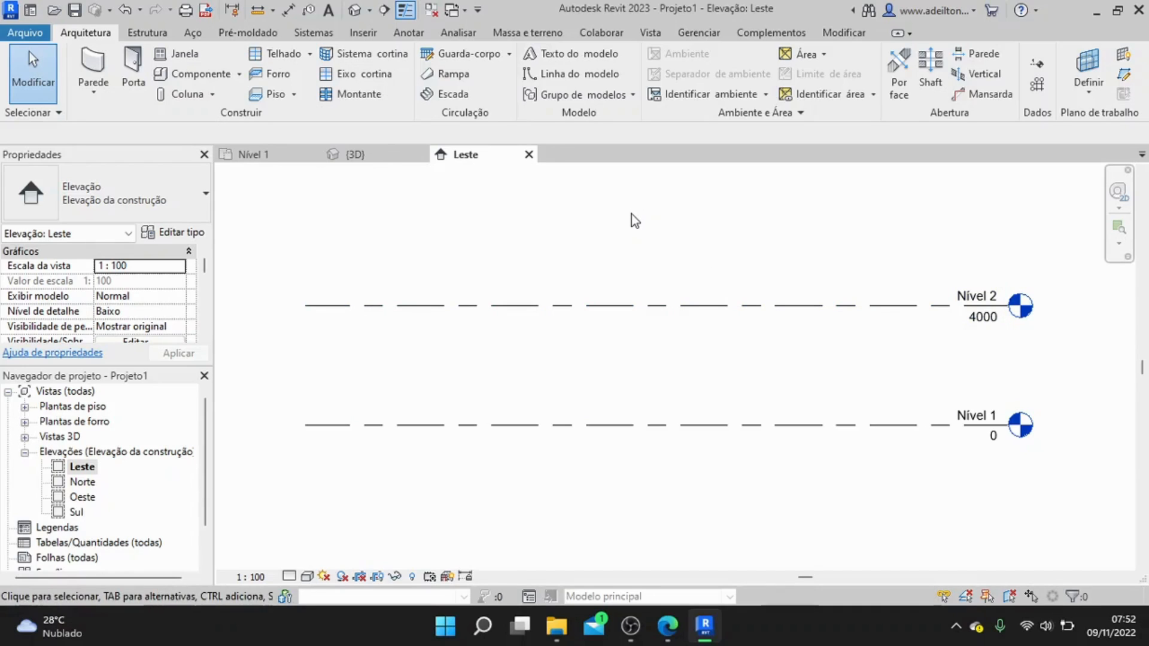
# - Set the project's length (Comprimento) units to metres with 2 decimal places
pyautogui.press('u')
pyautogui.press('n')
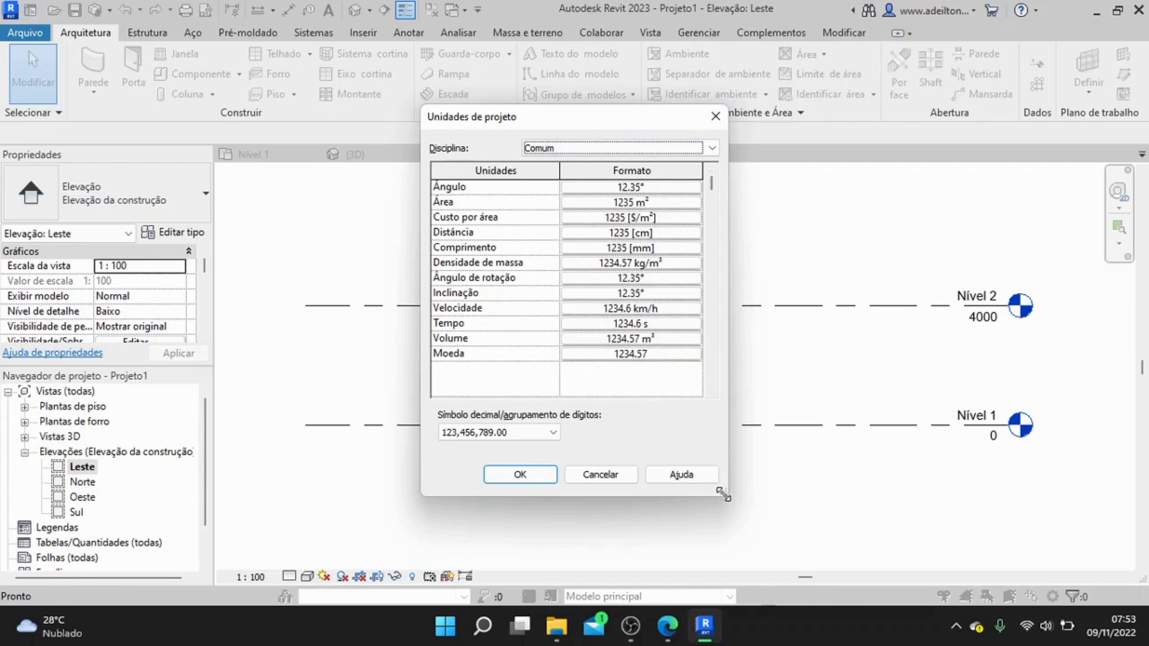
pyautogui.moveTo(724, 494); pyautogui.dragTo(820, 530)
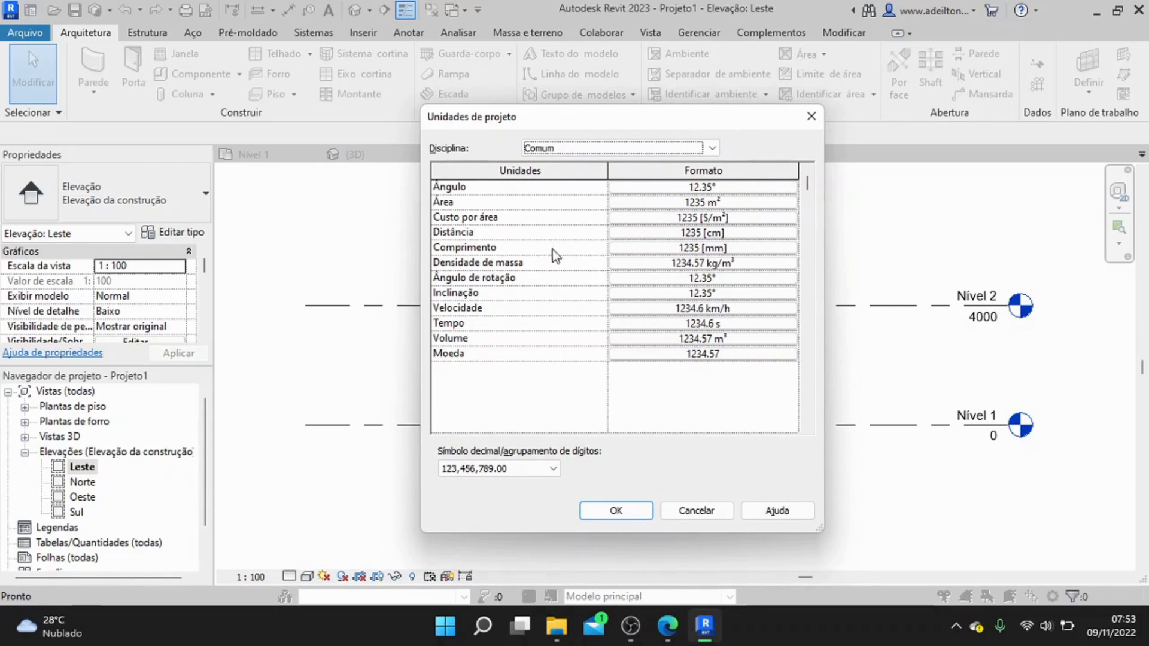
pyautogui.click(652, 248)
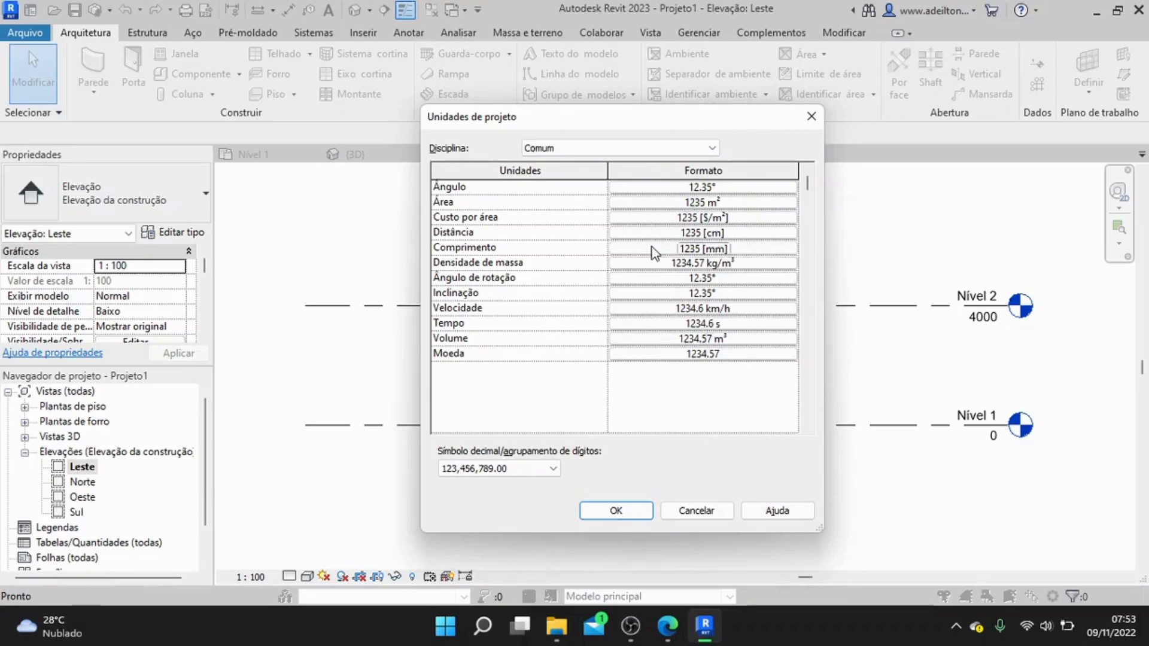
pyautogui.click(654, 237)
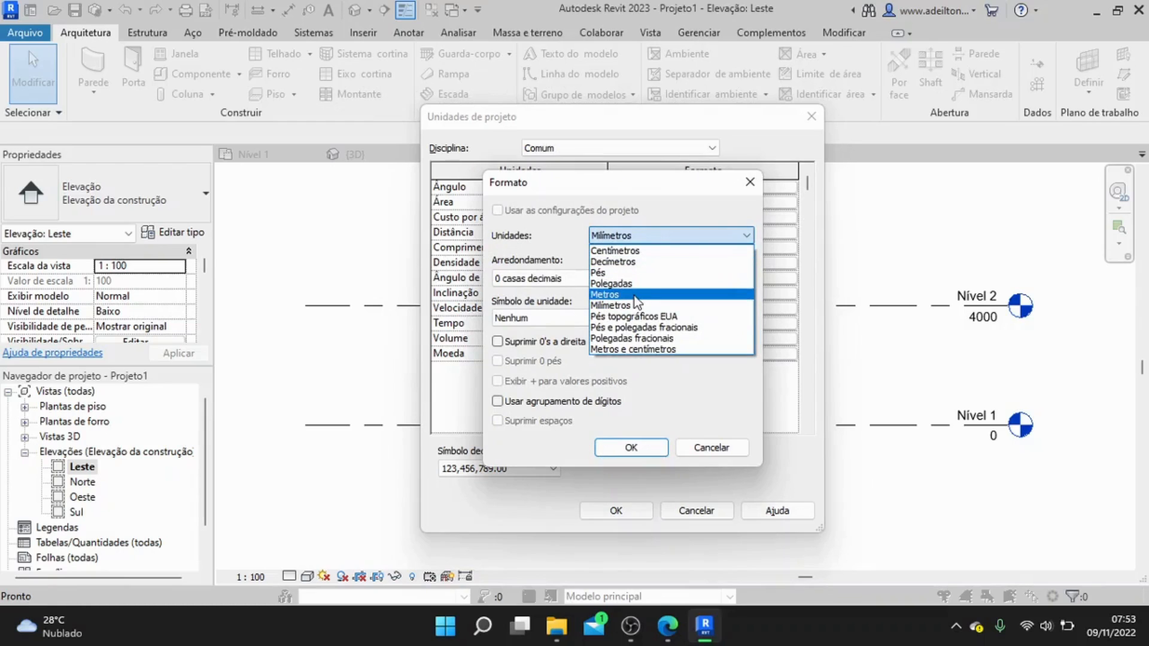
pyautogui.click(635, 295)
pyautogui.click(596, 279)
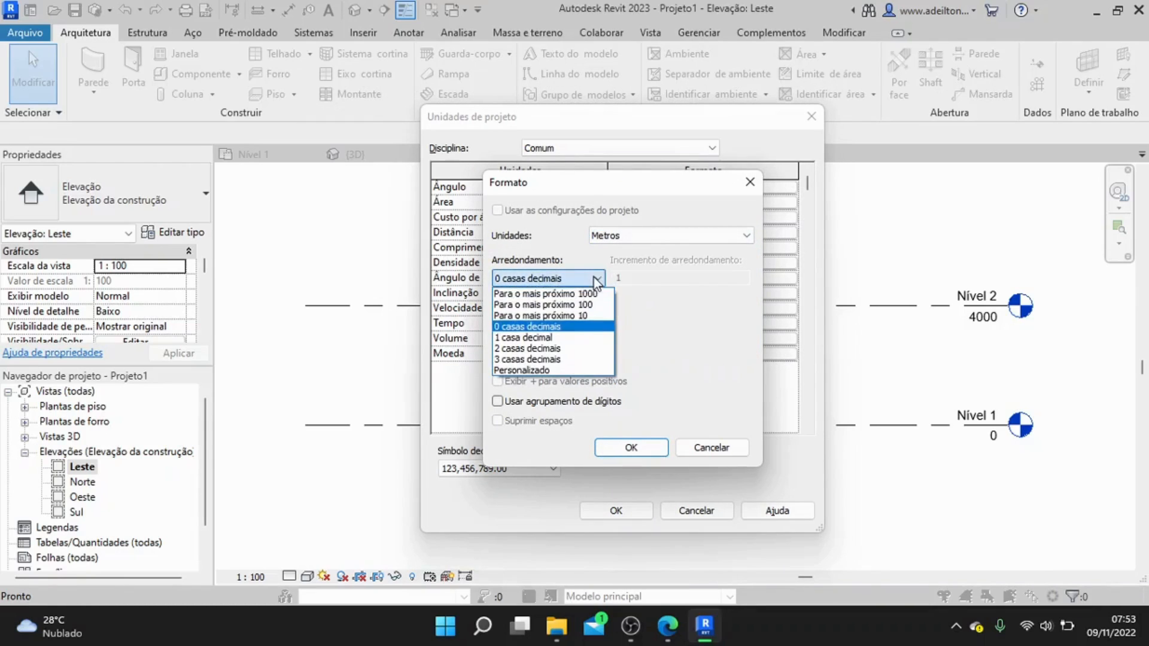
pyautogui.click(573, 349)
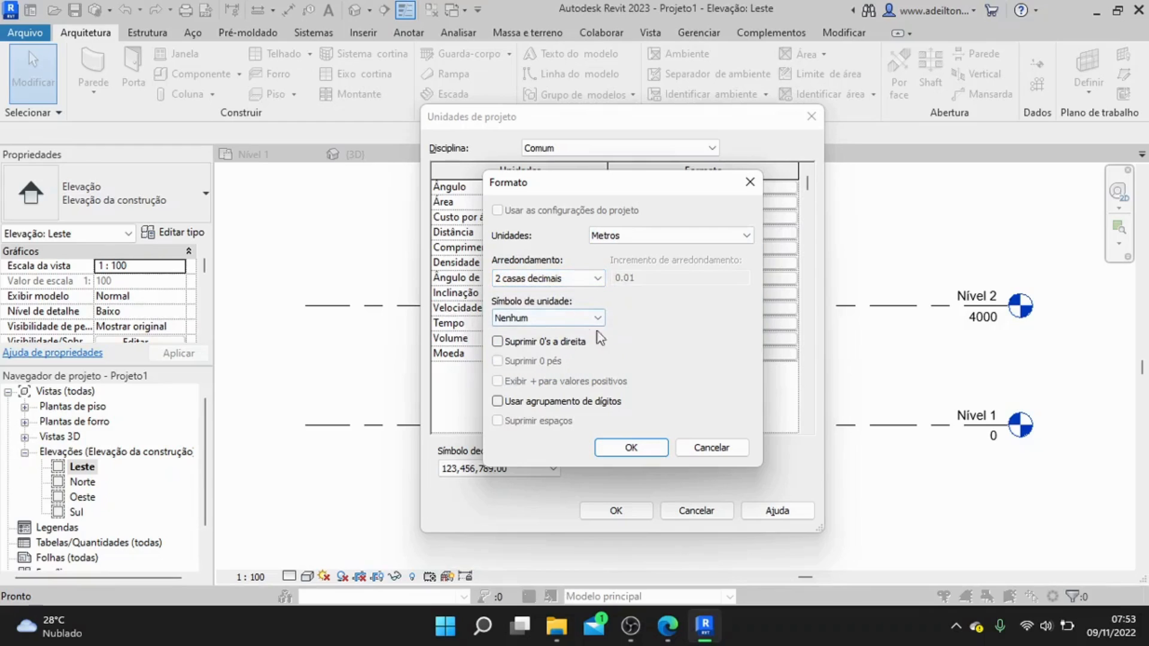
pyautogui.click(631, 446)
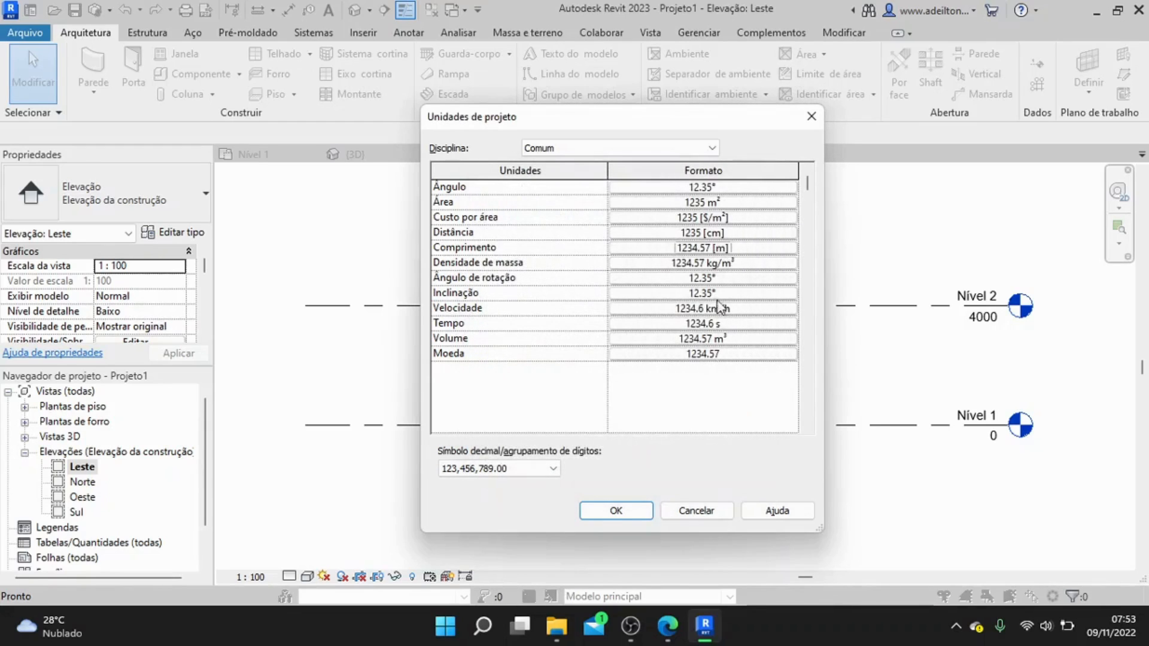
# - Set the project's slope (Inclinação) units to Percentual
pyautogui.click(682, 296)
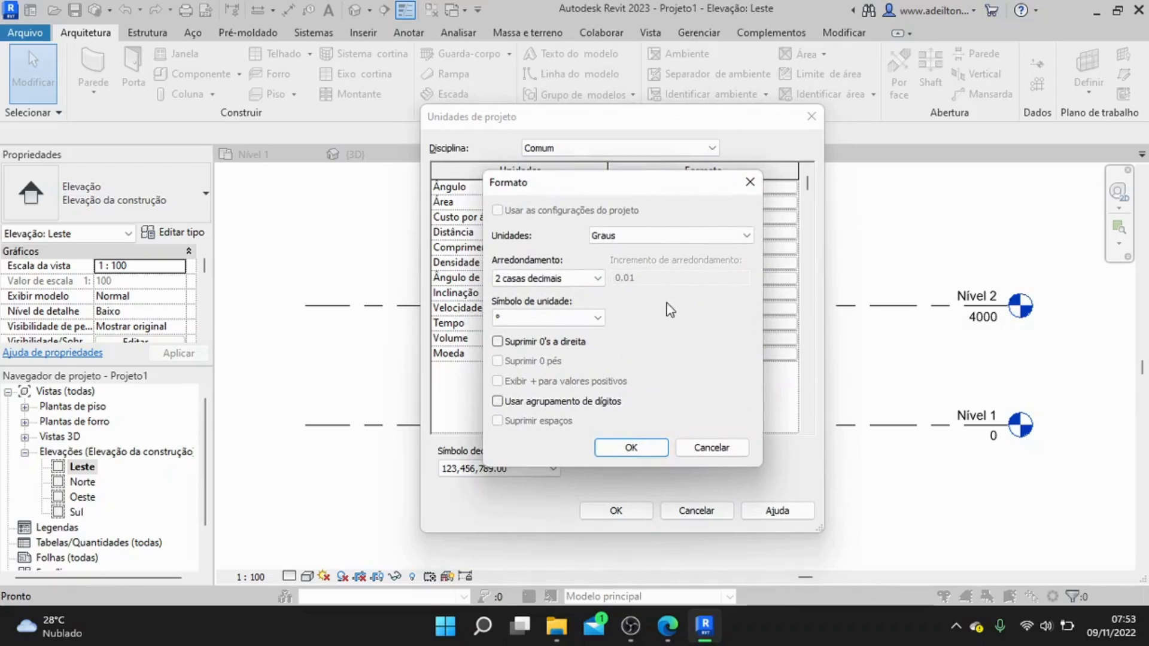
pyautogui.click(620, 236)
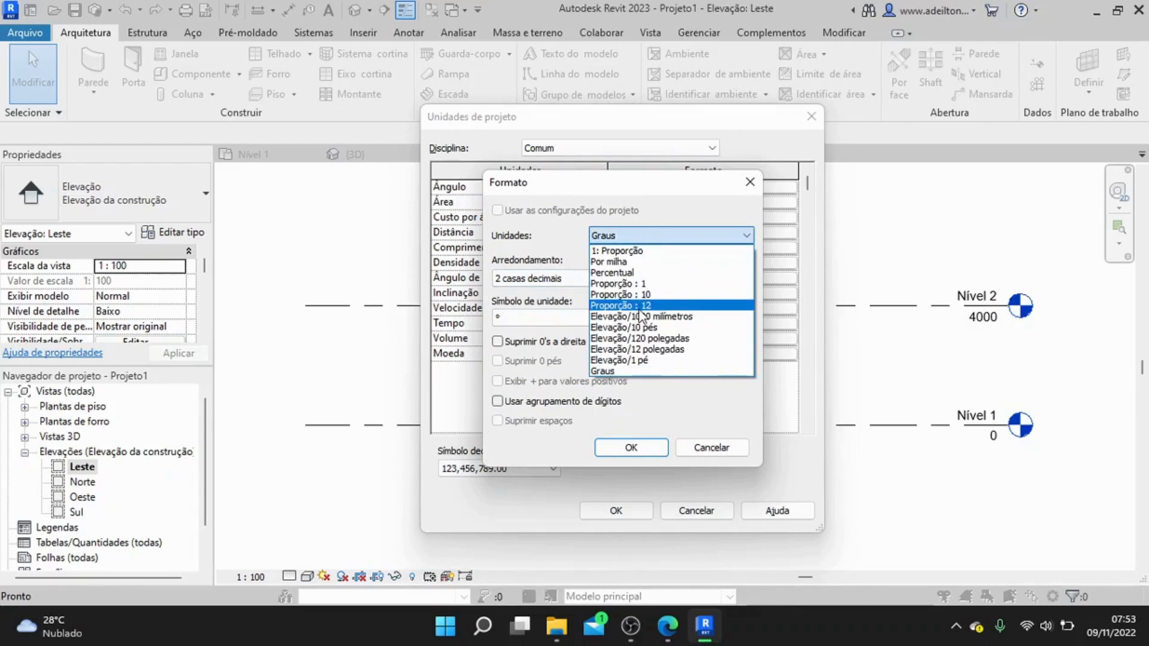
pyautogui.click(634, 273)
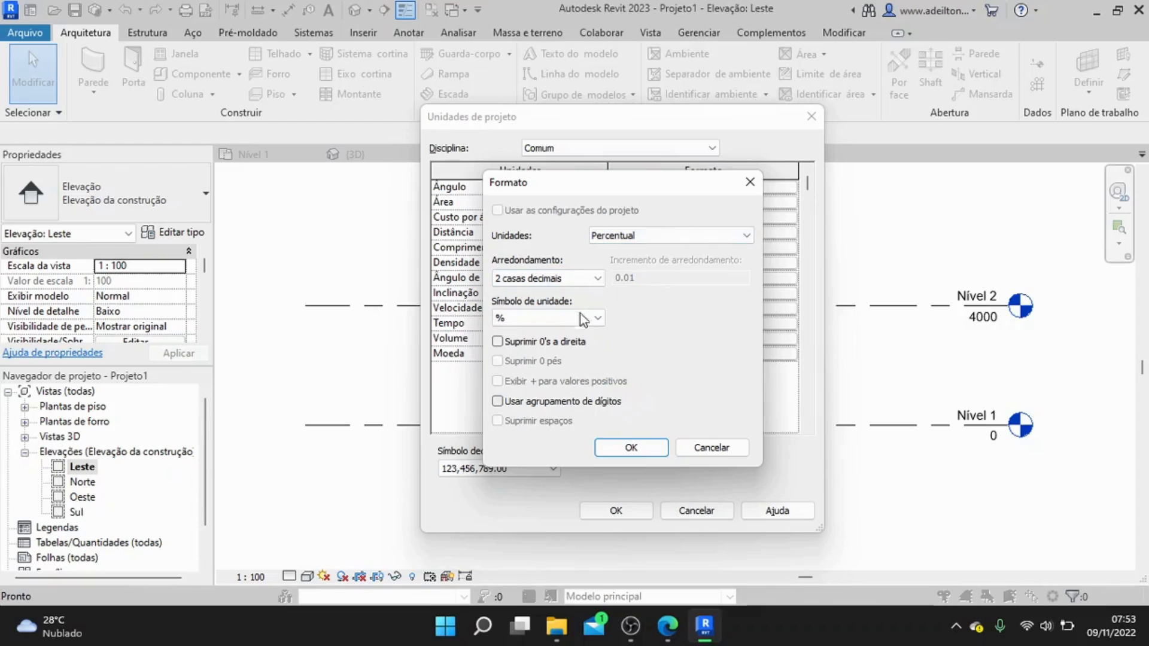
pyautogui.click(629, 447)
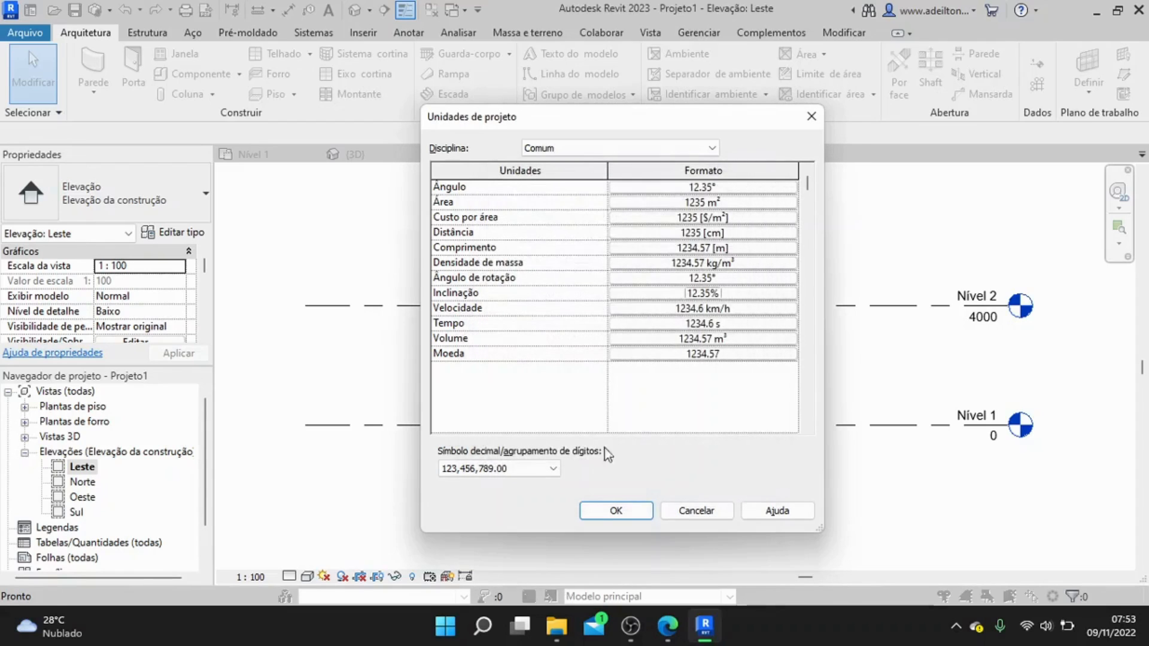
# - Set the decimal symbol and digit grouping to 123.456.789,00 and apply the project units
pyautogui.click(502, 470)
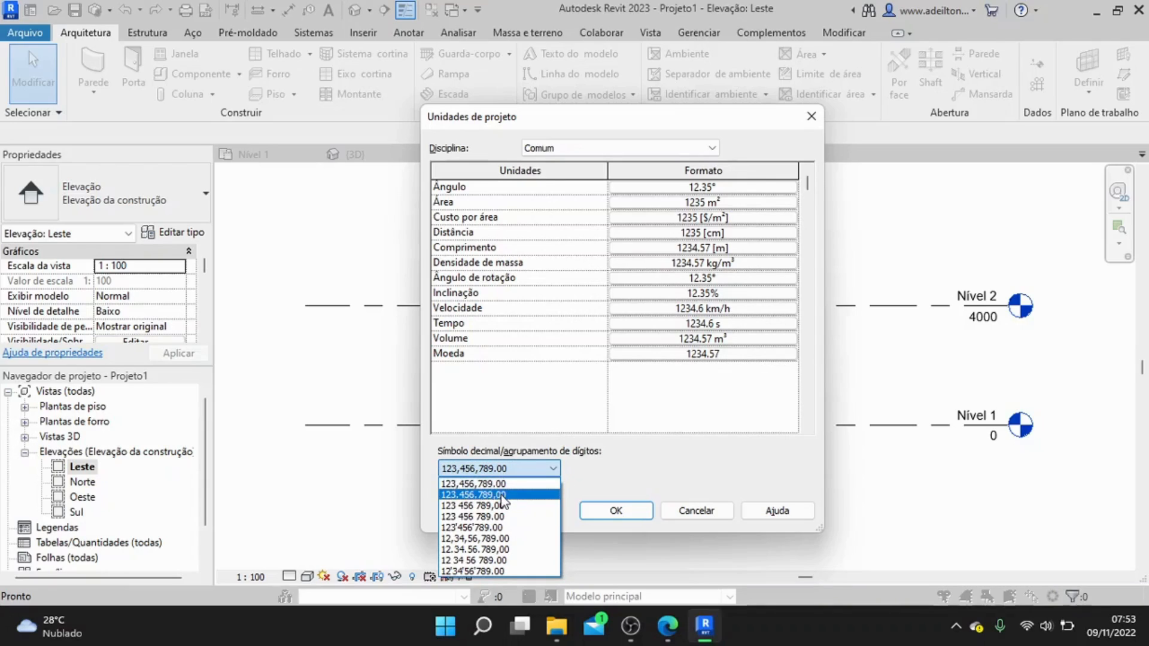
pyautogui.click(502, 495)
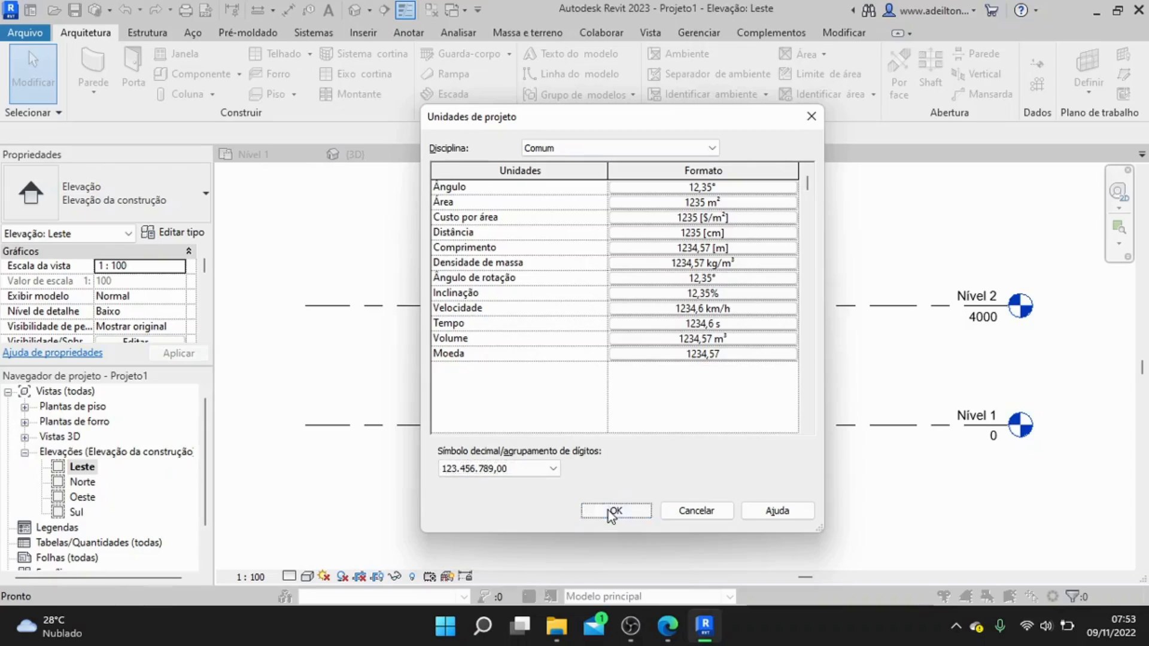
pyautogui.click(614, 511)
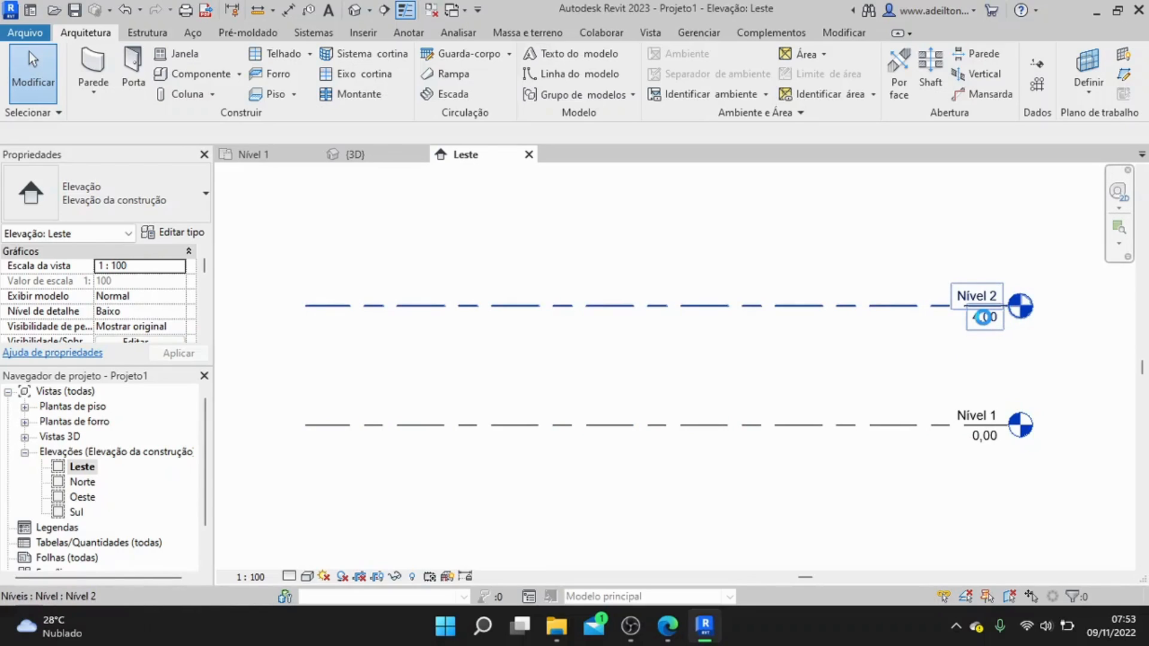
# - Set the elevation of Nível 2 to 3,0 m
pyautogui.click(981, 317)
pyautogui.click(980, 317)
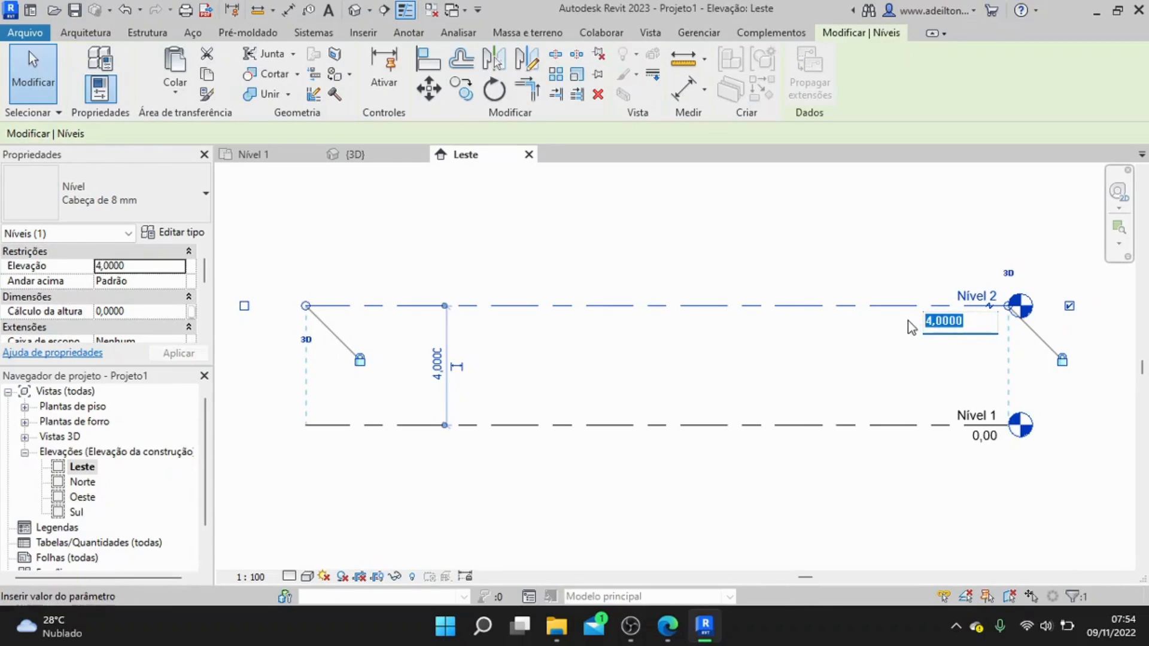
pyautogui.write('3,0')
pyautogui.press('Return')
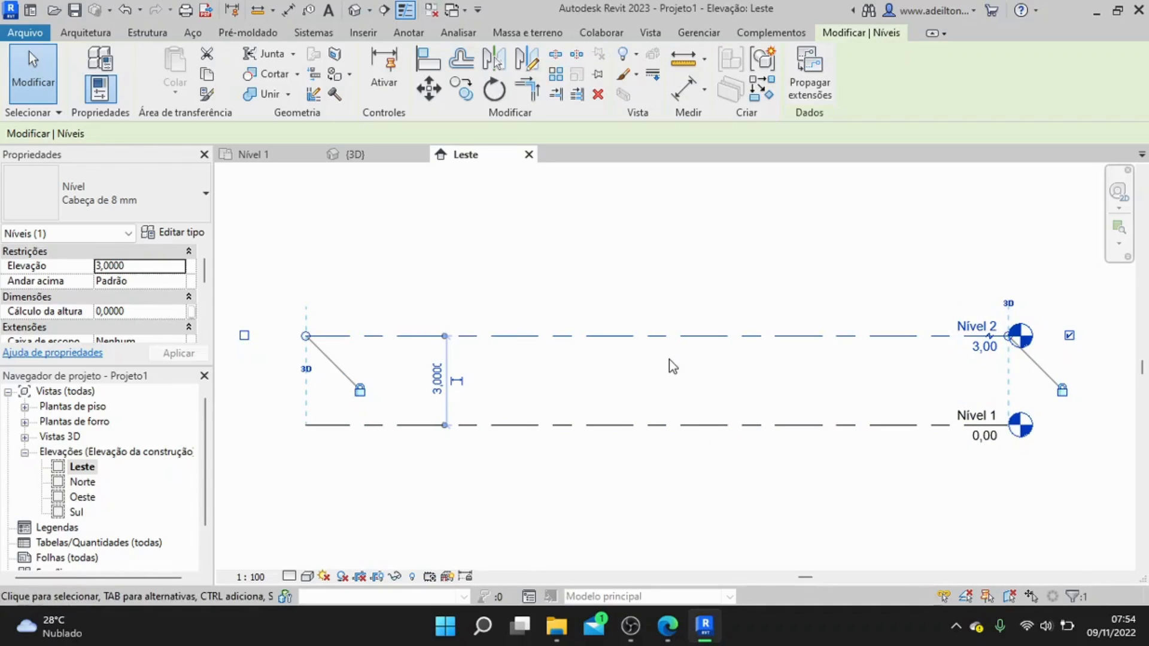
# - Return to the Nível 1 floor plan and clear the level selection
pyautogui.click(269, 157)
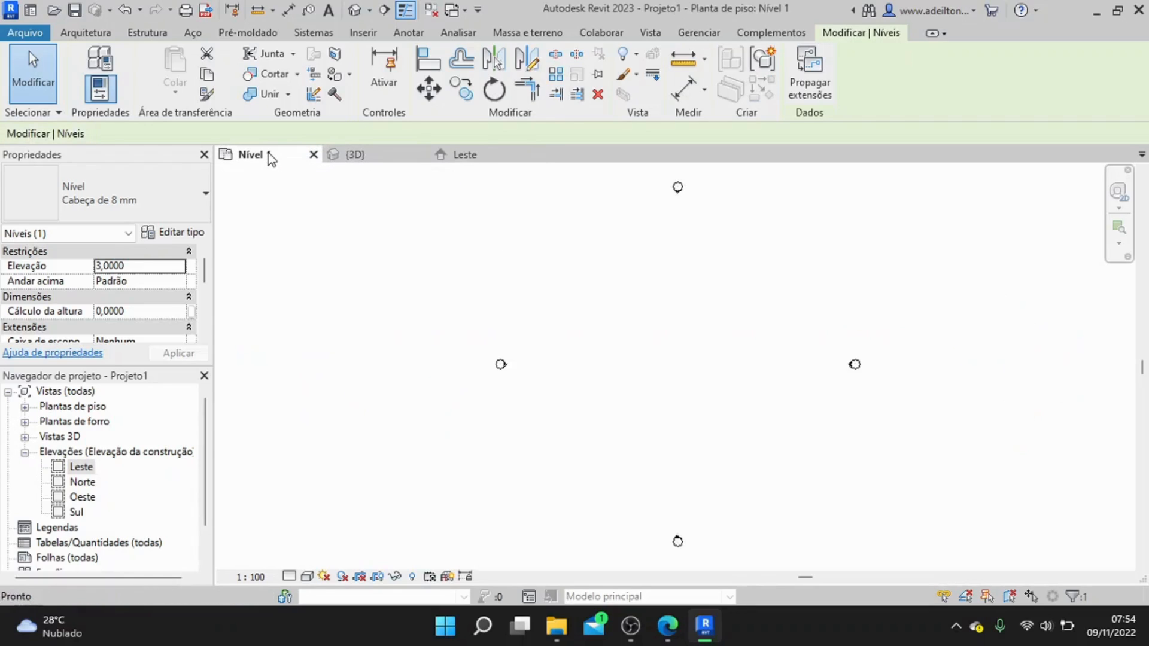
pyautogui.scroll(-1, 669, 308)
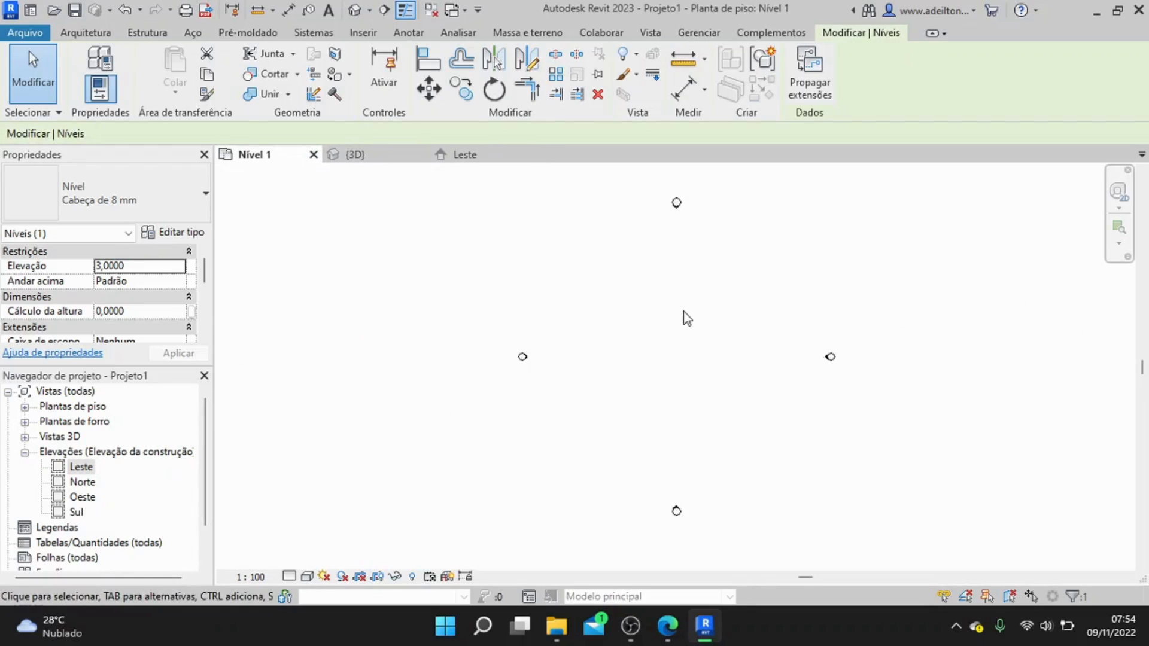
pyautogui.moveTo(681, 312); pyautogui.dragTo(639, 305, button='middle')
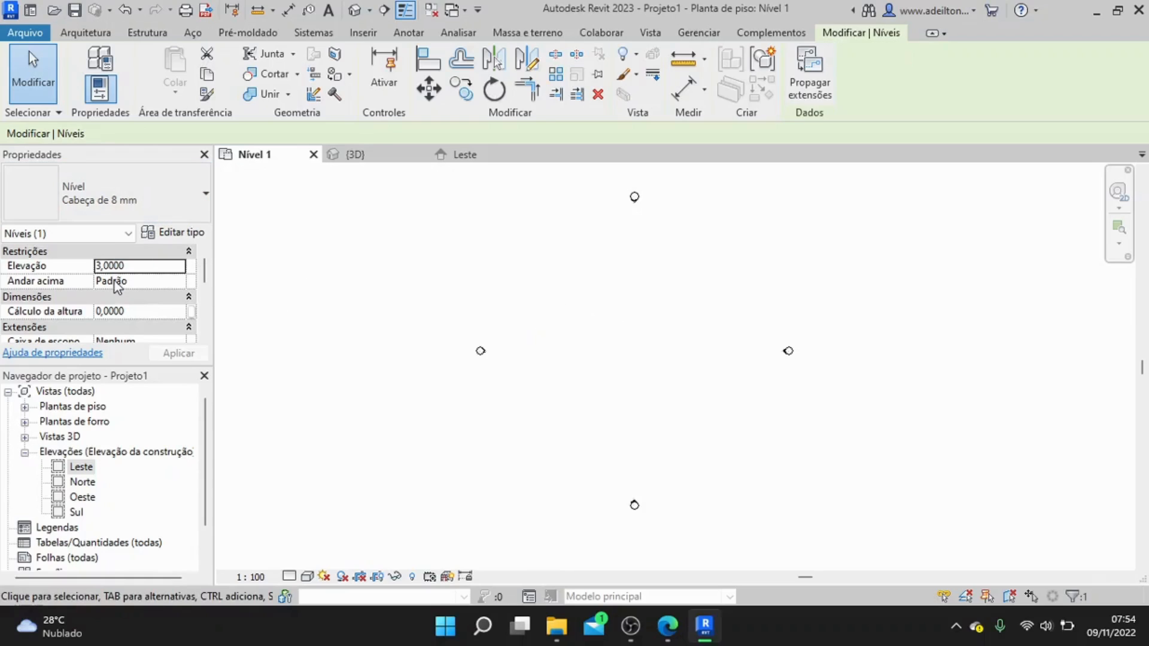
pyautogui.scroll(-1, 117, 288)
pyautogui.scroll(1, 118, 287)
pyautogui.scroll(-5, 142, 288)
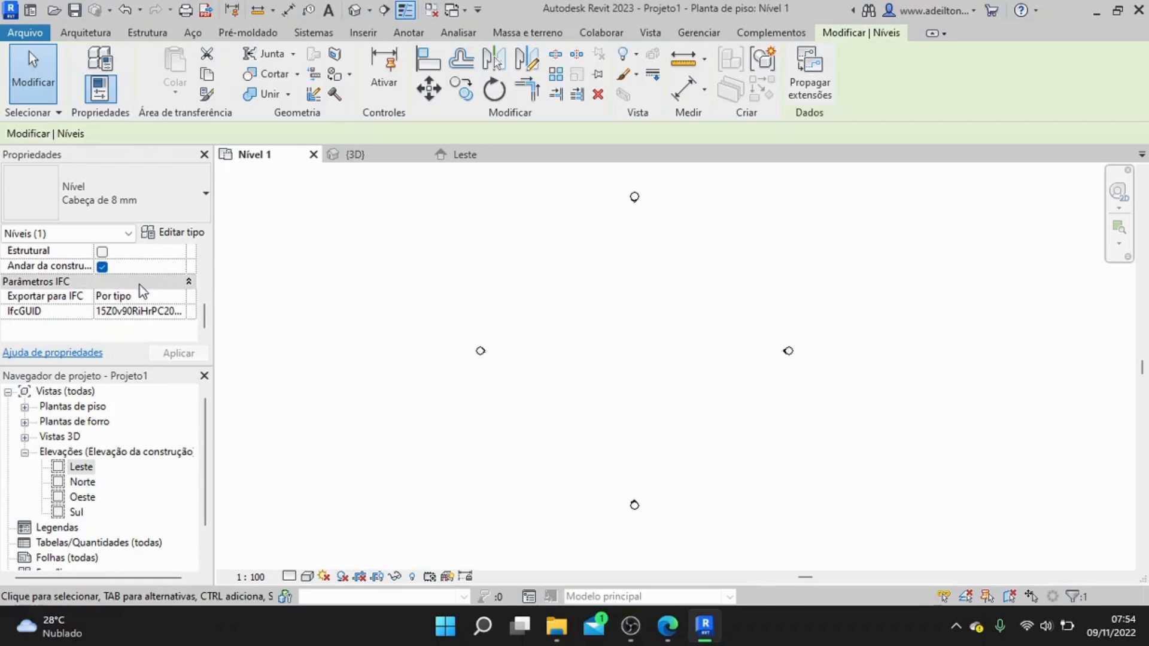
pyautogui.press('Escape')
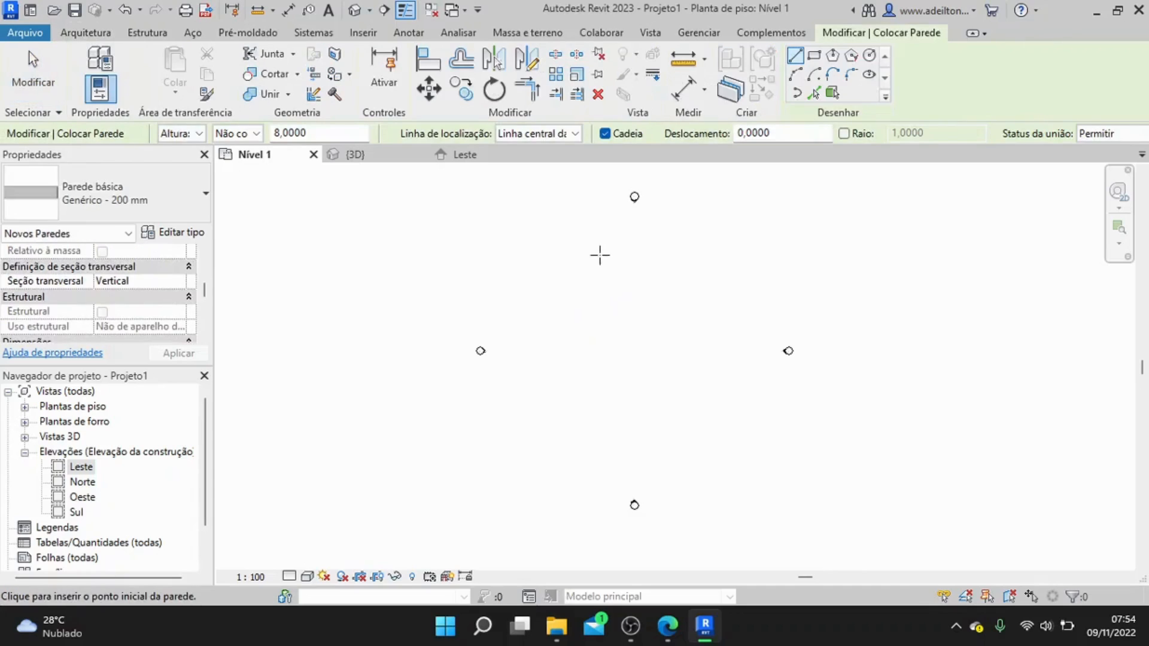
# - Draw a closed rectangle of Genérico - 200 mm walls, about 7 by 7 m, between the elevation markers
pyautogui.click(815, 57)
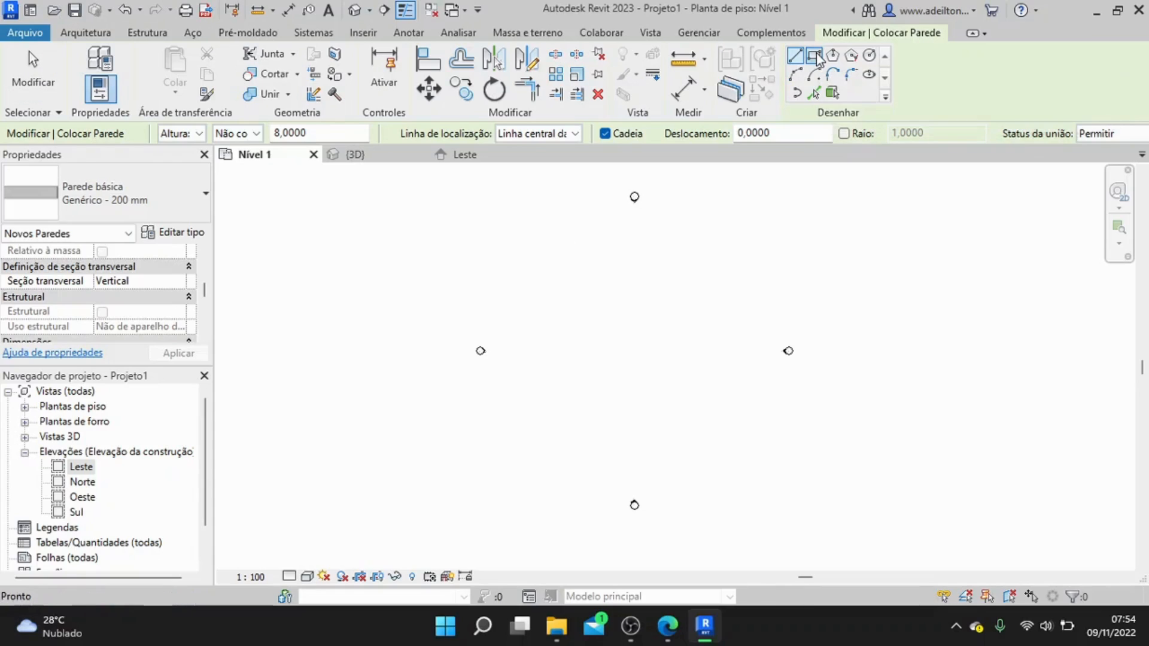
pyautogui.click(560, 301)
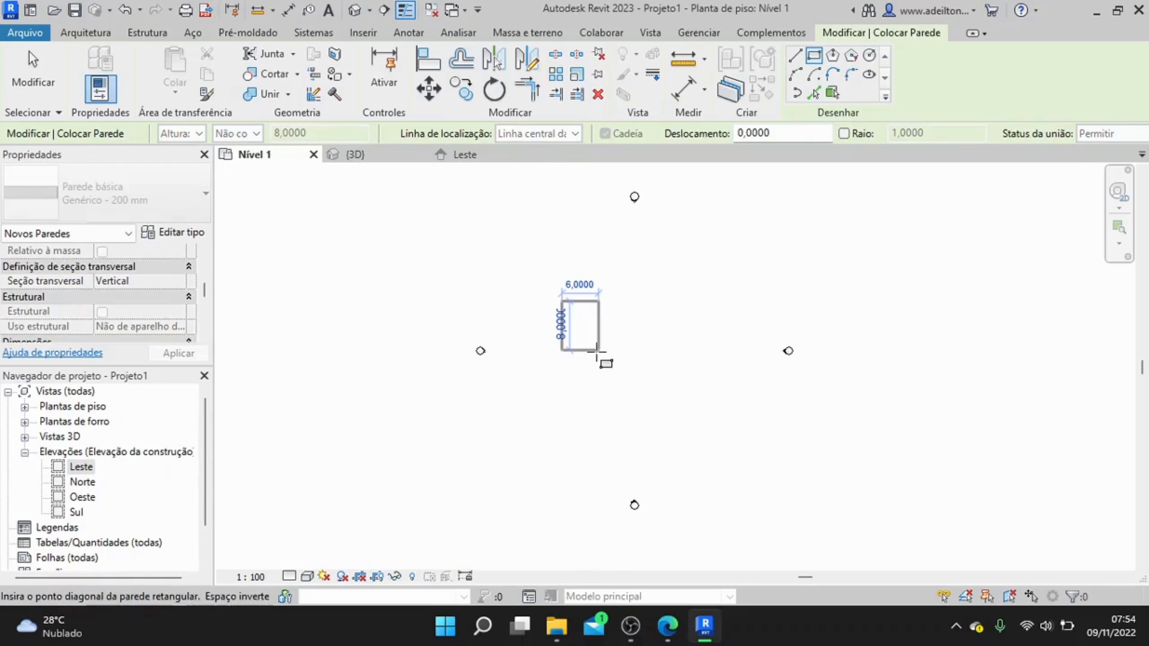
pyautogui.scroll(1, 622, 353)
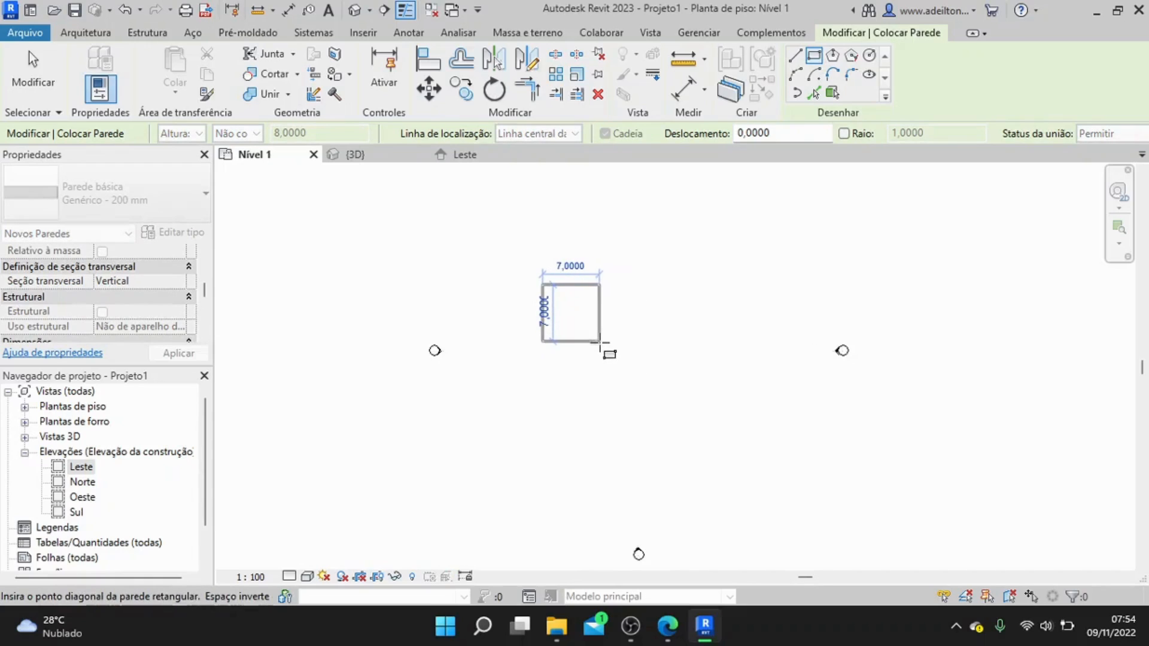
pyautogui.moveTo(608, 351); pyautogui.dragTo(628, 394, button='middle')
pyautogui.scroll(3, 625, 387)
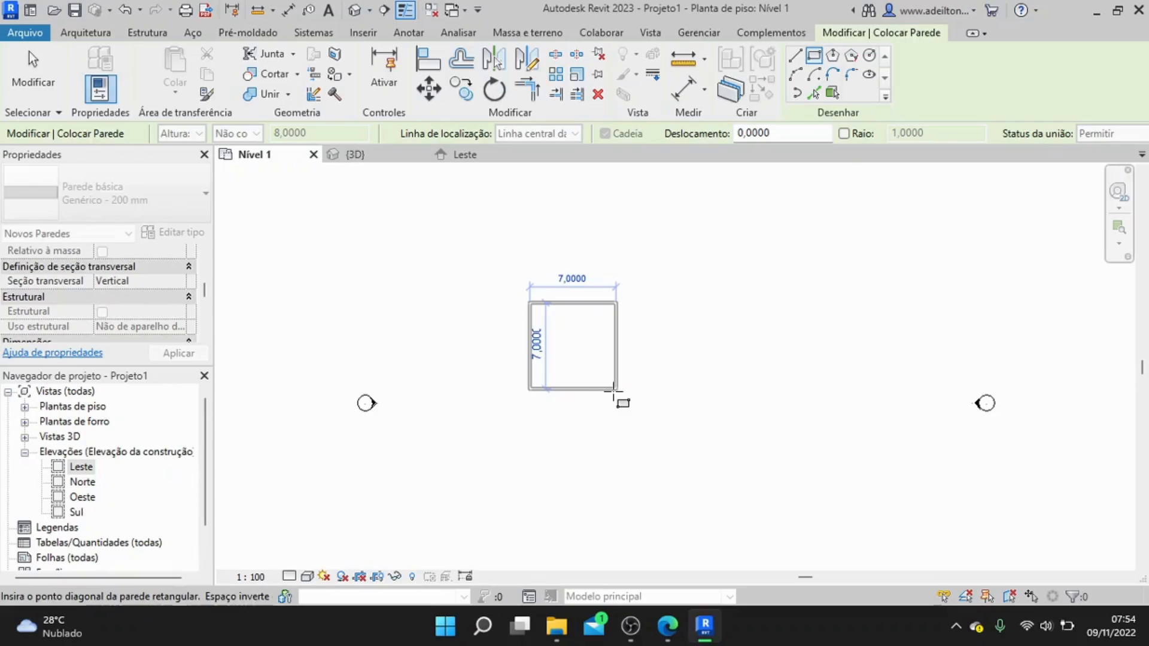
pyautogui.click(612, 390)
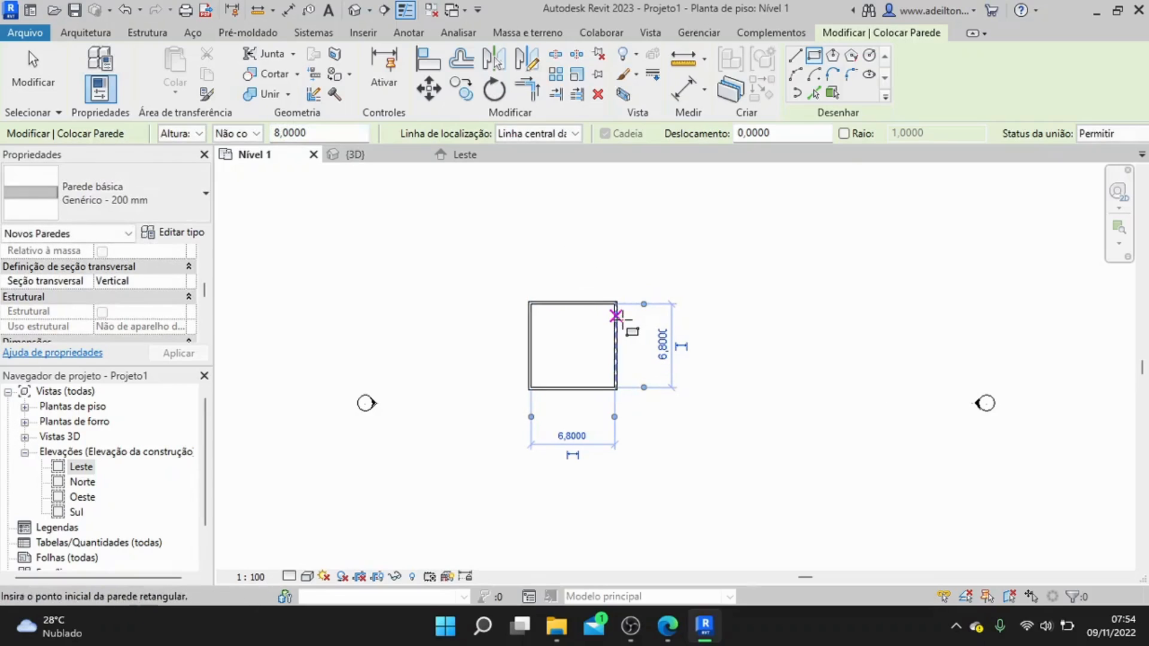
pyautogui.press('Escape')
pyautogui.press('Escape')
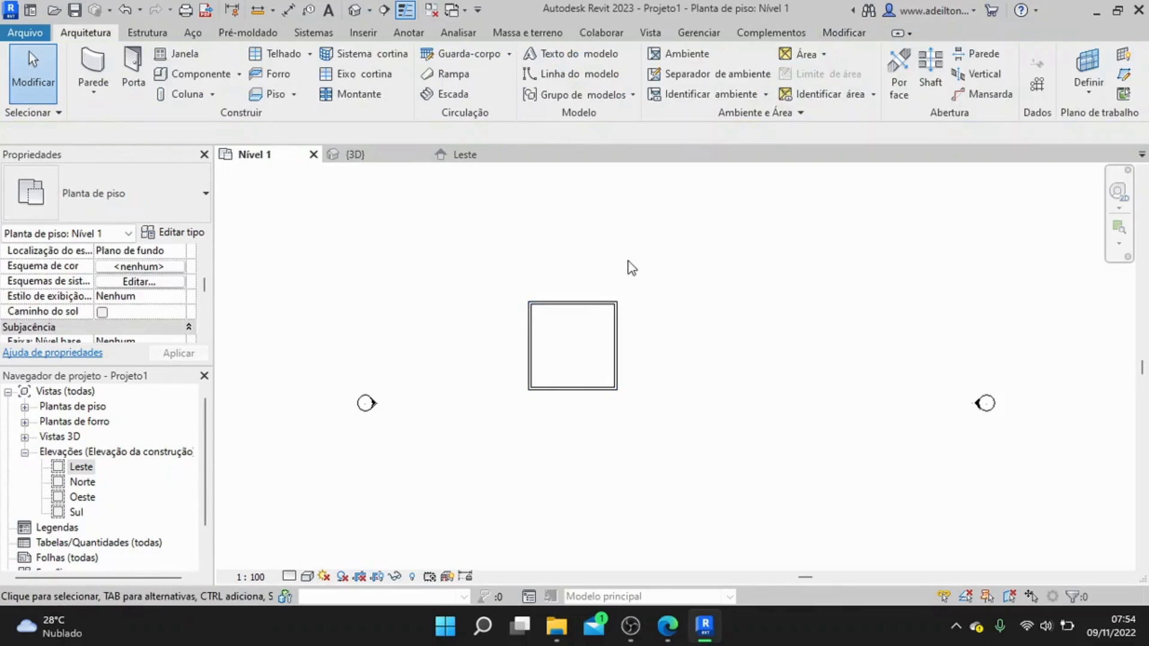
# - Inspect the four walls' properties and compare their height with Nível 2 in the 3D view
pyautogui.moveTo(639, 265); pyautogui.dragTo(480, 433)
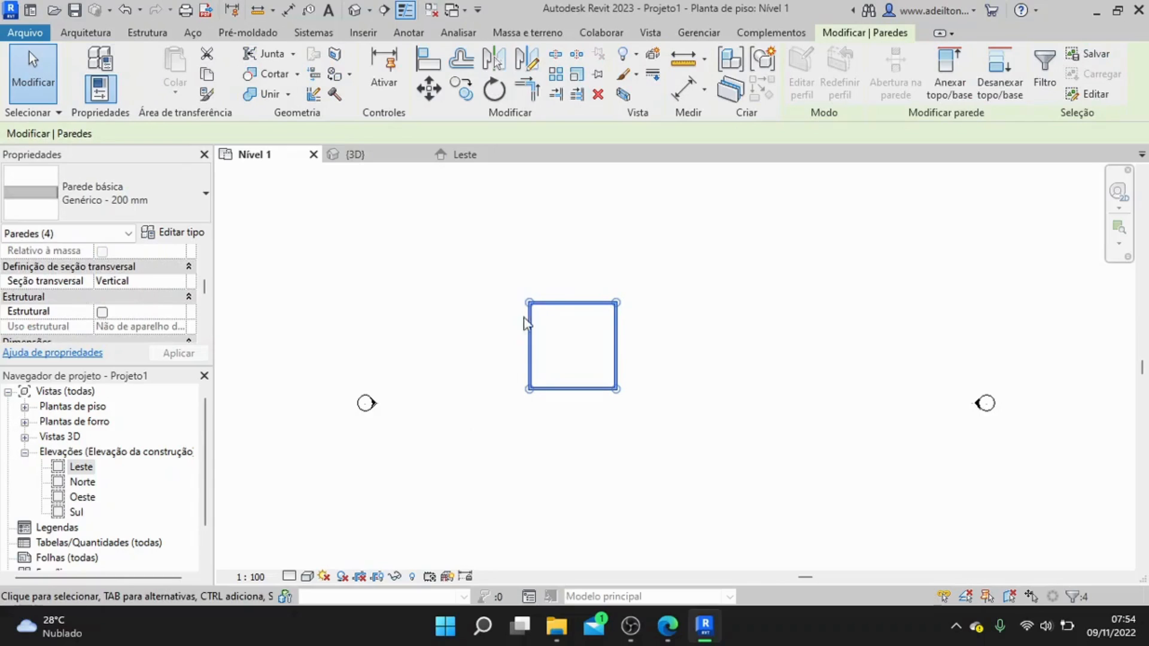
pyautogui.scroll(-3, 78, 285)
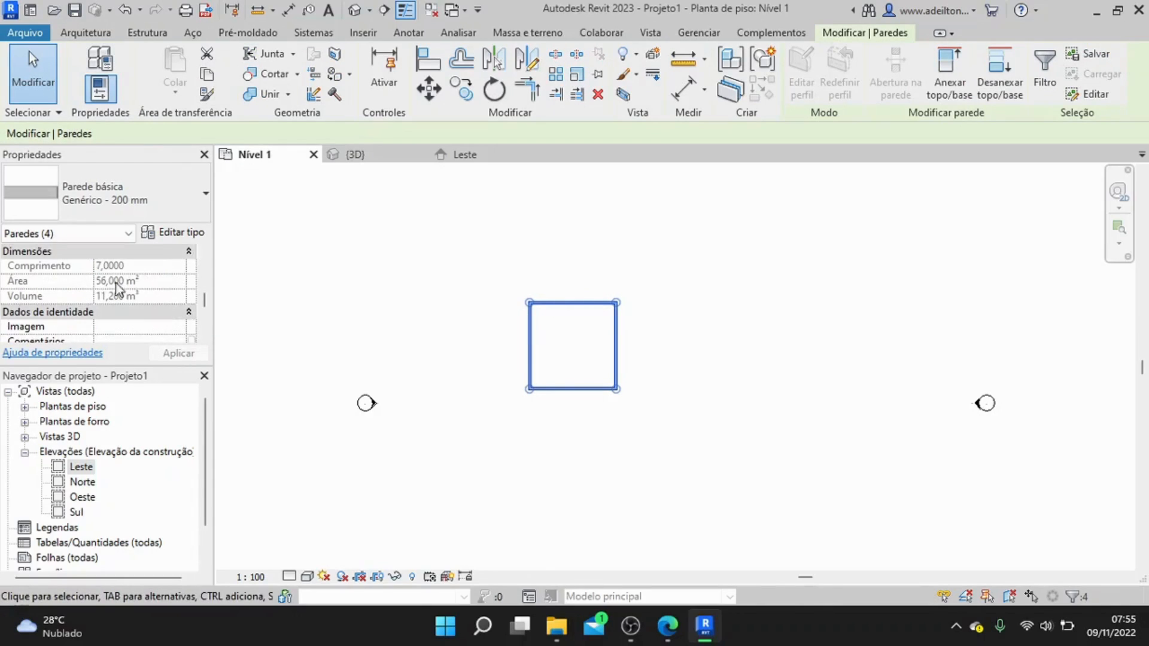
pyautogui.click(383, 158)
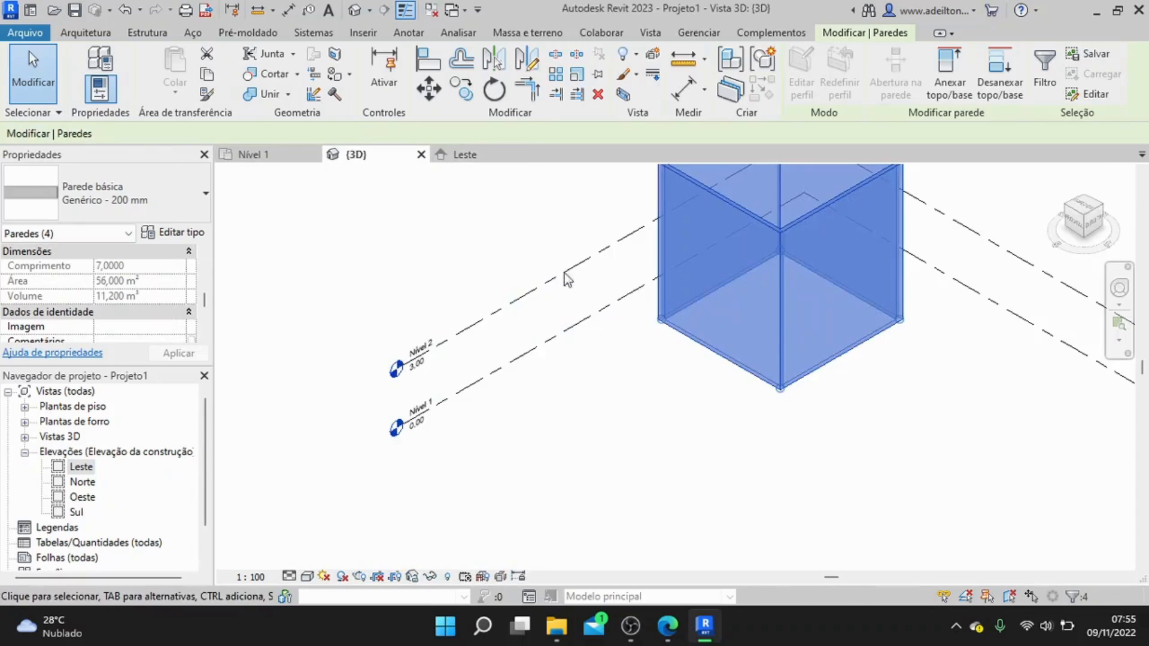
pyautogui.press('Escape')
pyautogui.moveTo(877, 309); pyautogui.dragTo(824, 377, button='middle')
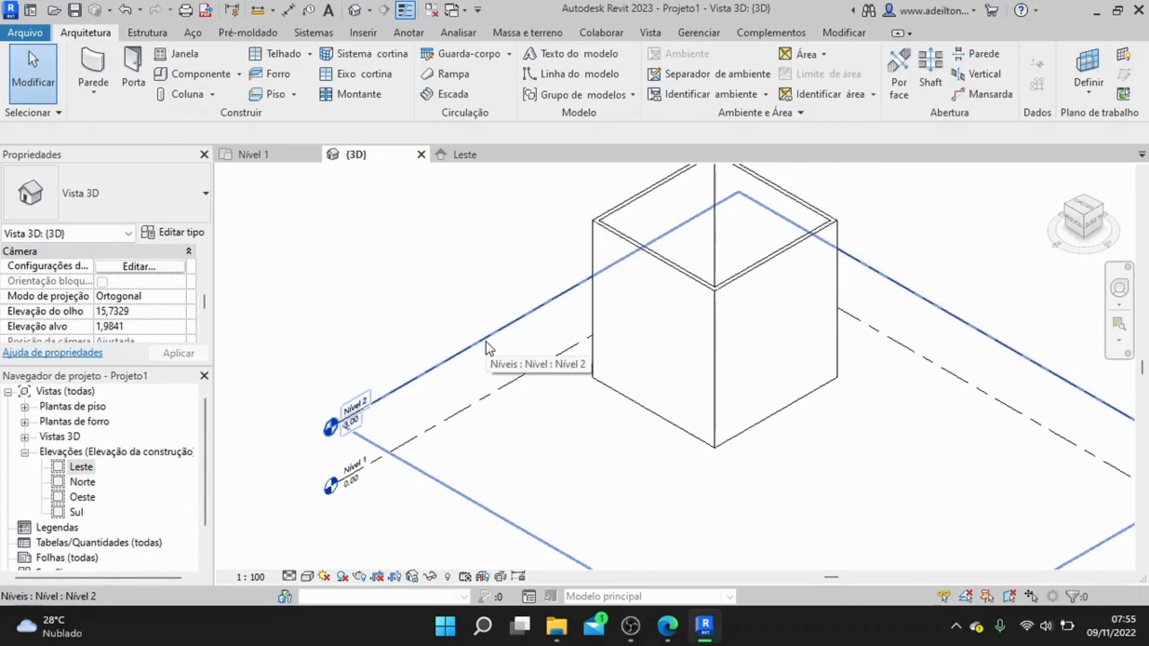
pyautogui.click(1079, 217)
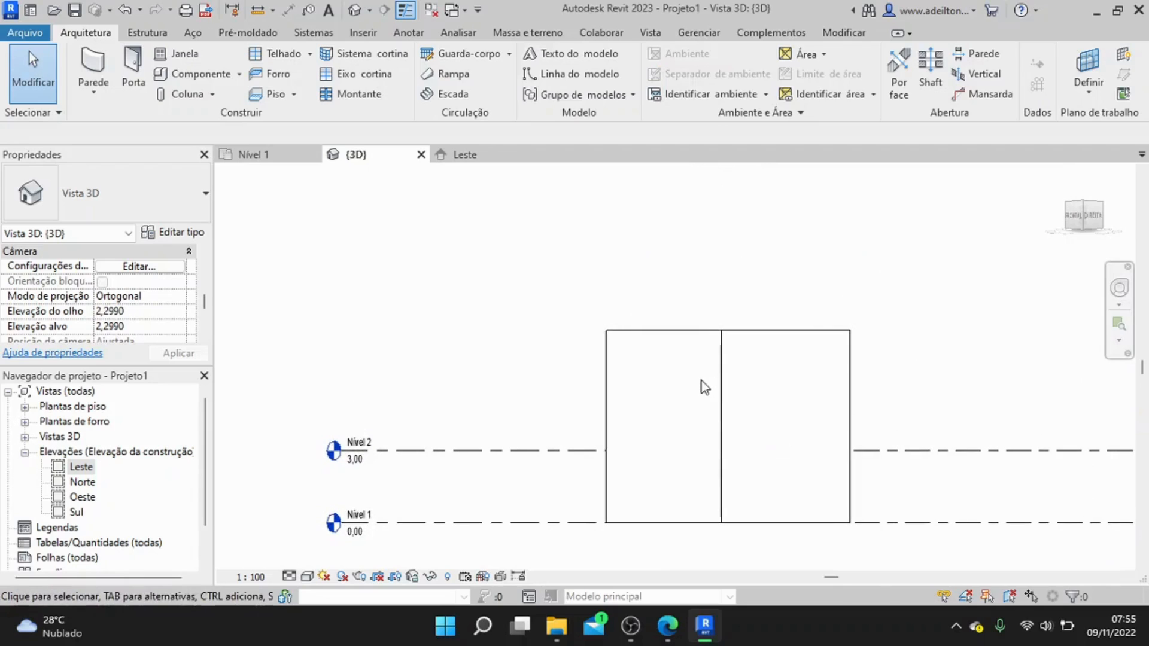
pyautogui.click(1085, 222)
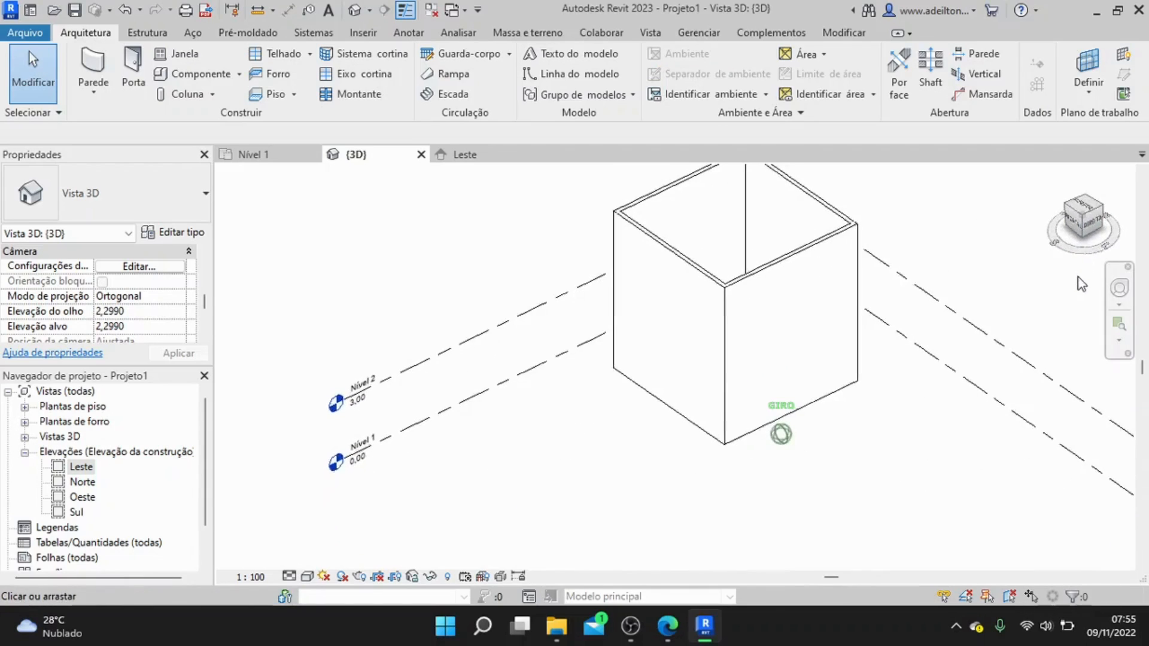
# - Set the unconnected height (Altura desconectada) of all four walls to 3,0 m from the Nível 1 plan
pyautogui.click(291, 158)
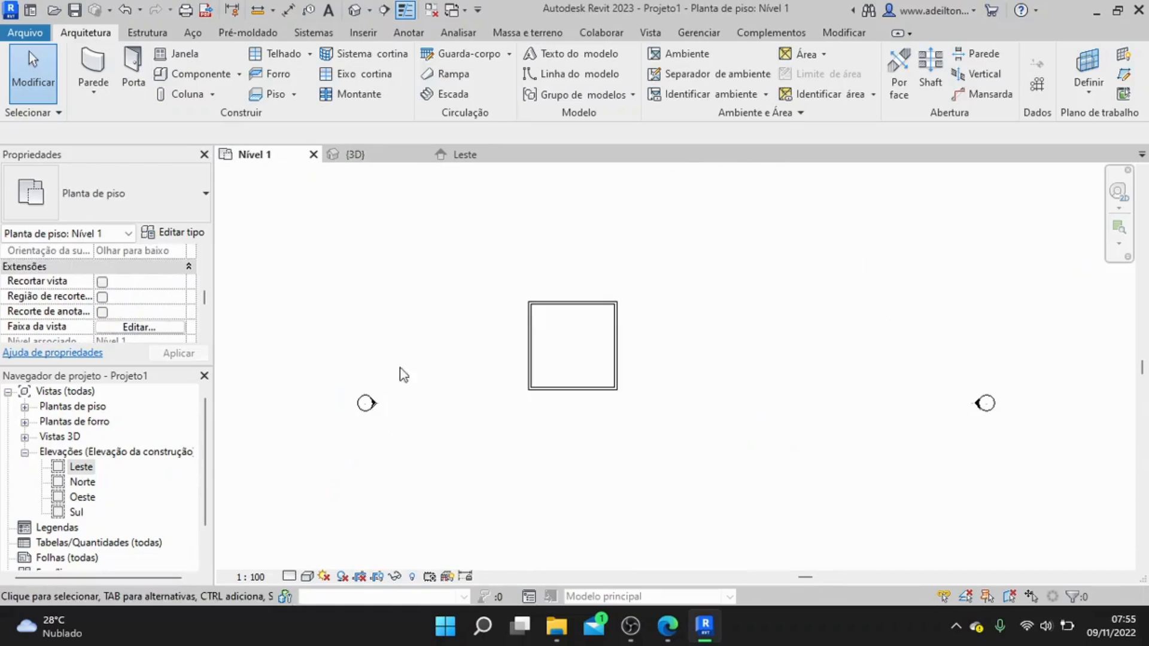
pyautogui.moveTo(638, 281); pyautogui.dragTo(509, 441)
pyautogui.scroll(1, 87, 299)
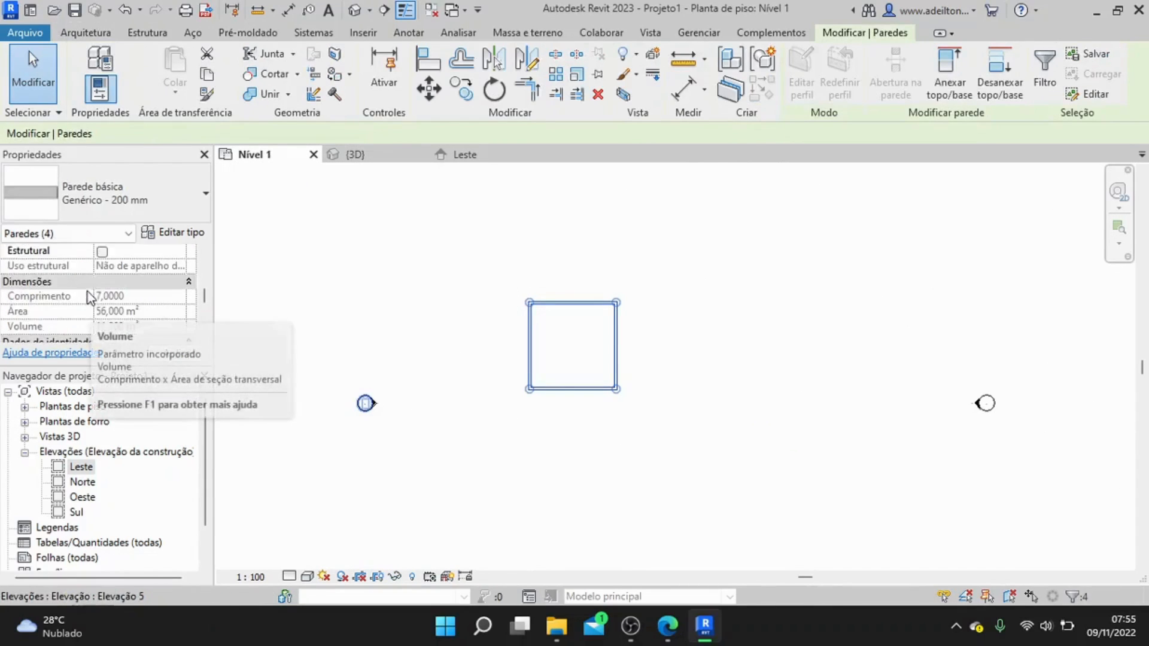
pyautogui.scroll(-3, 90, 287)
pyautogui.scroll(4, 129, 287)
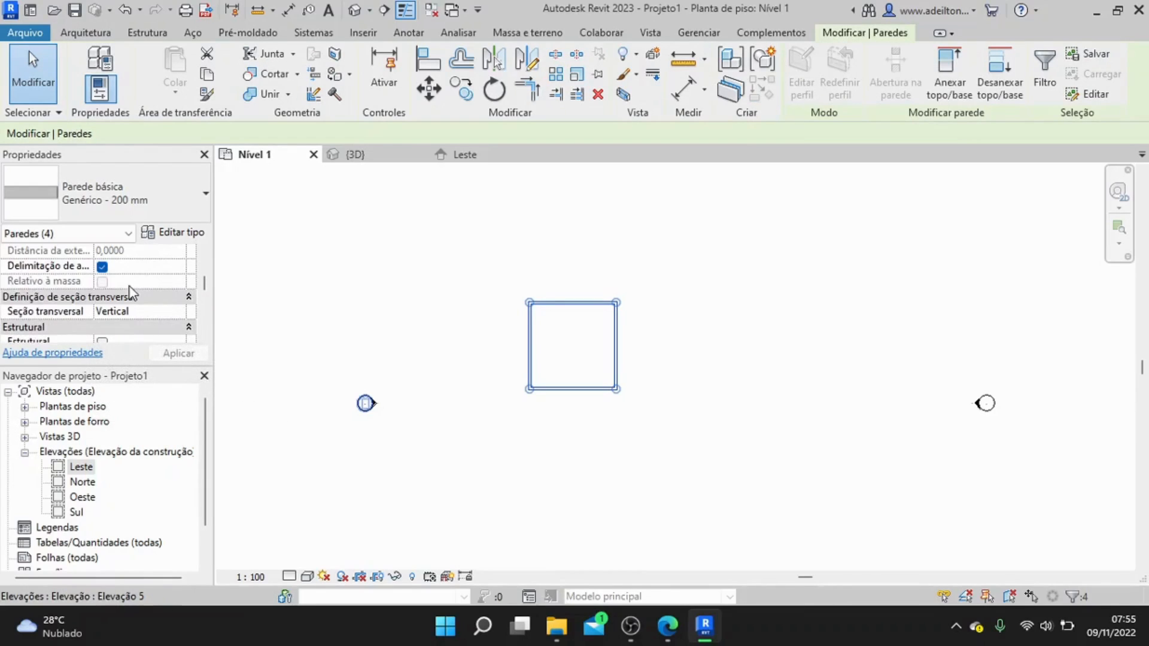
pyautogui.scroll(3, 130, 293)
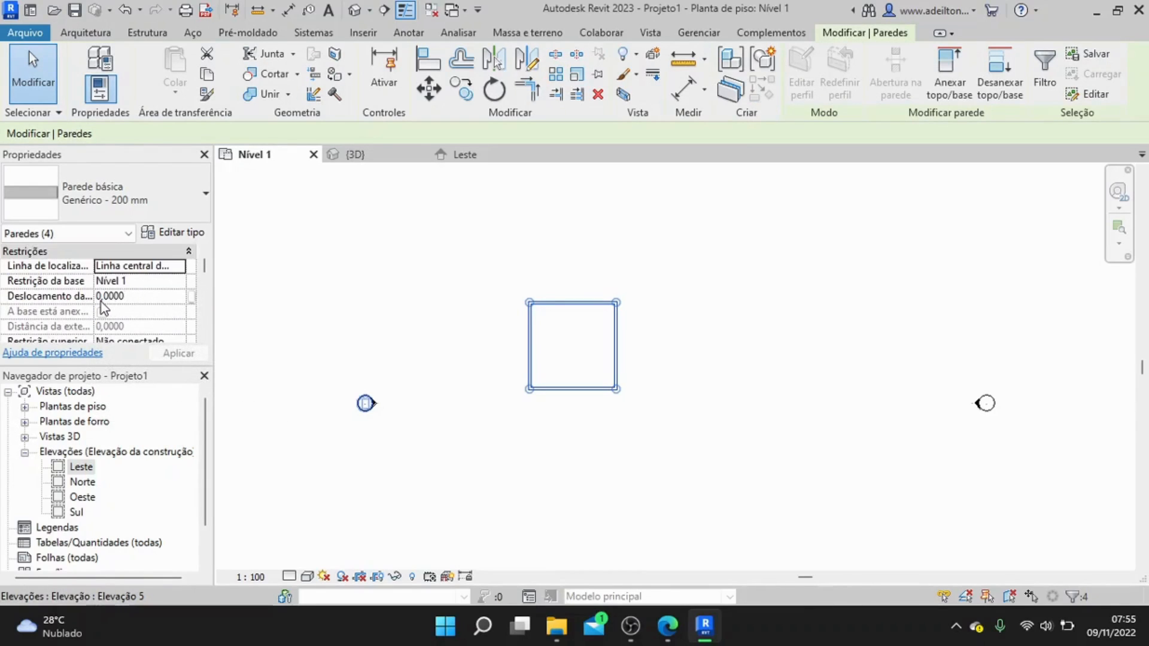
pyautogui.scroll(-4, 133, 281)
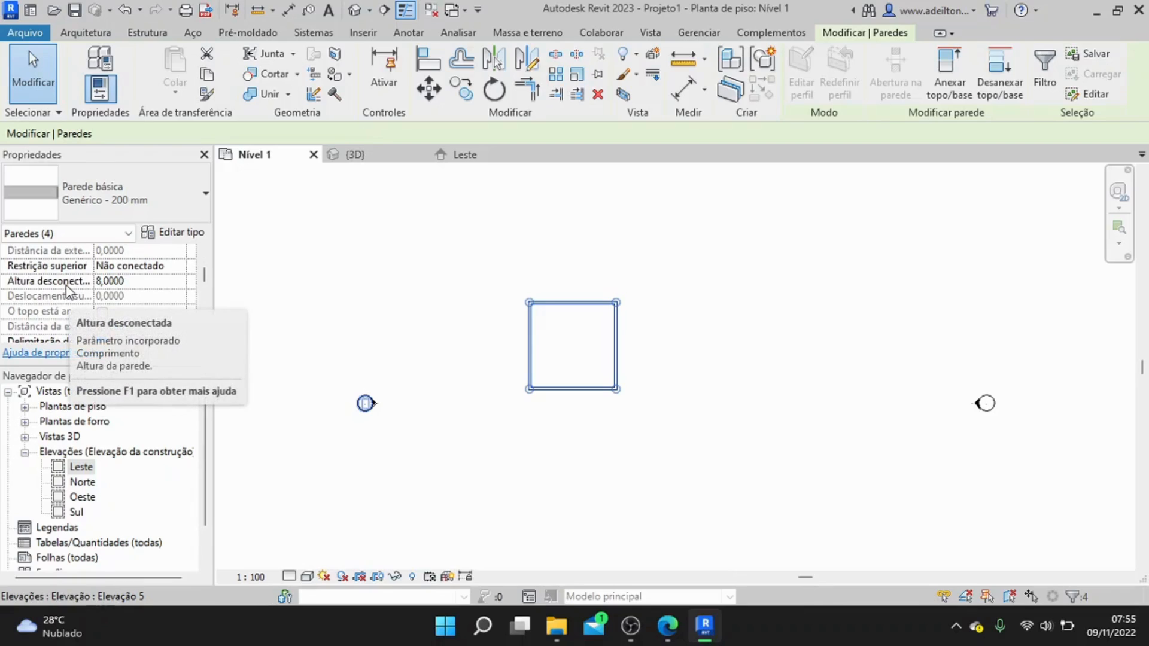
pyautogui.click(117, 280)
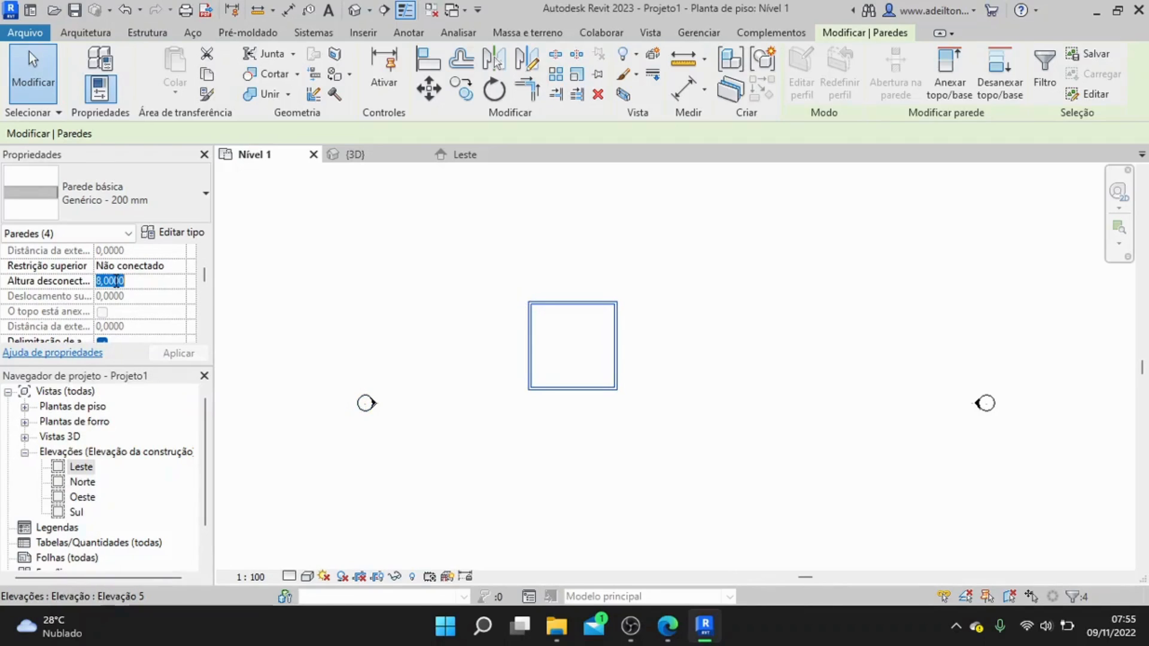
pyautogui.write('3')
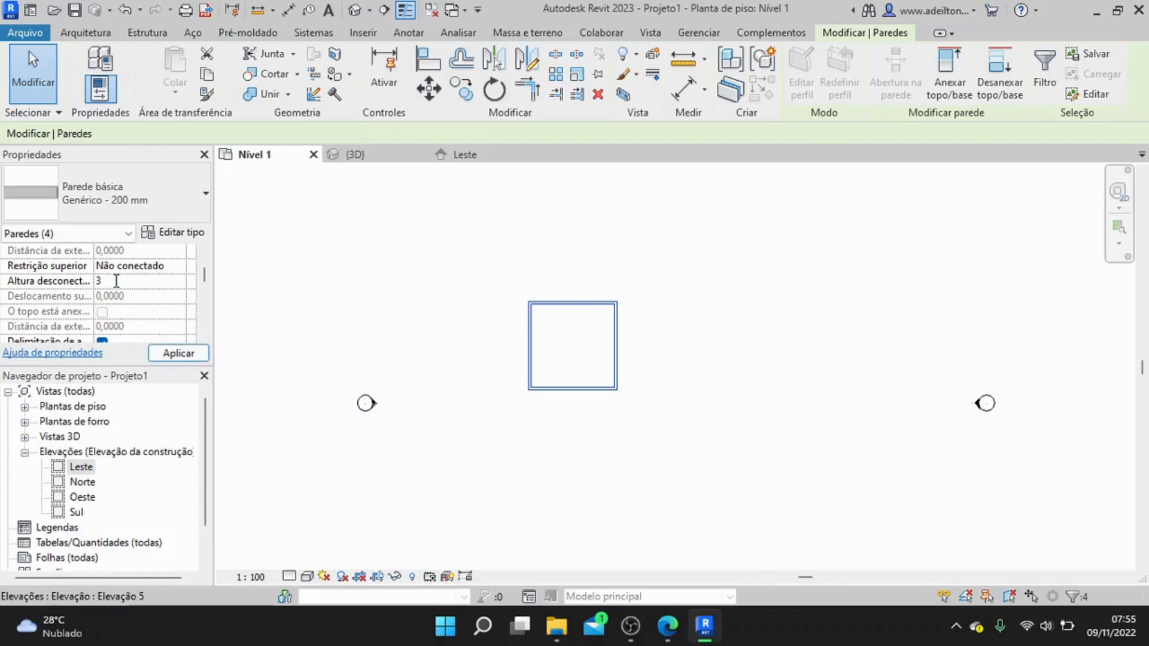
pyautogui.write(',0')
pyautogui.click(171, 355)
pyautogui.click(511, 257)
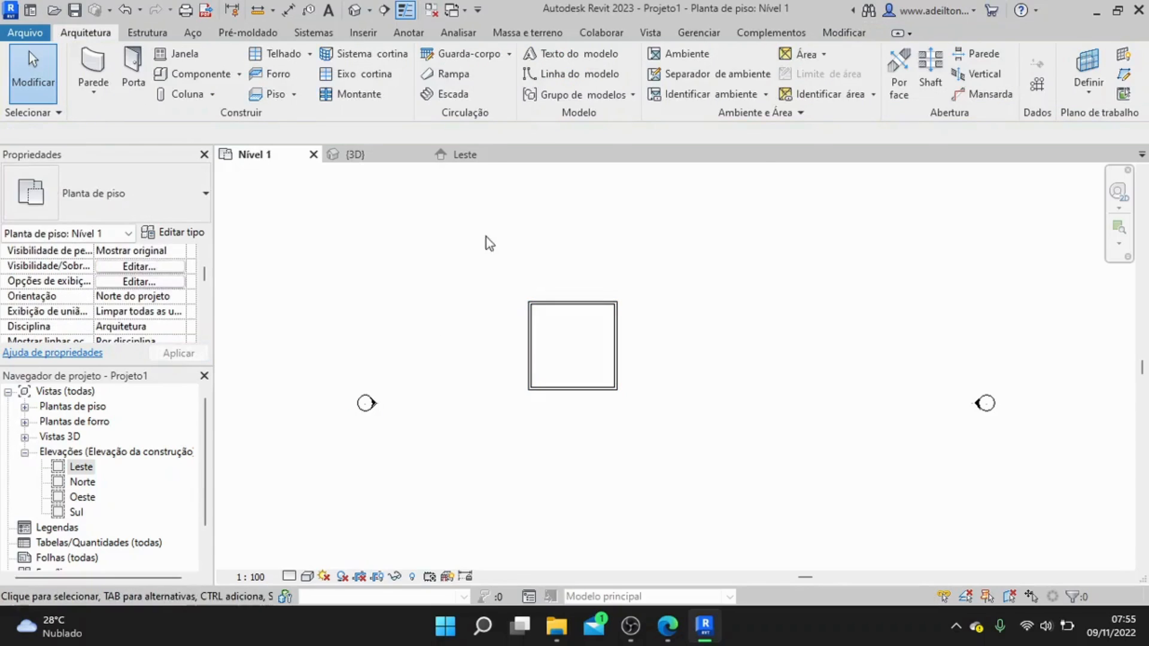
# - Check in the 3D view how the tops of the walls line up with Nível 2
pyautogui.click(365, 156)
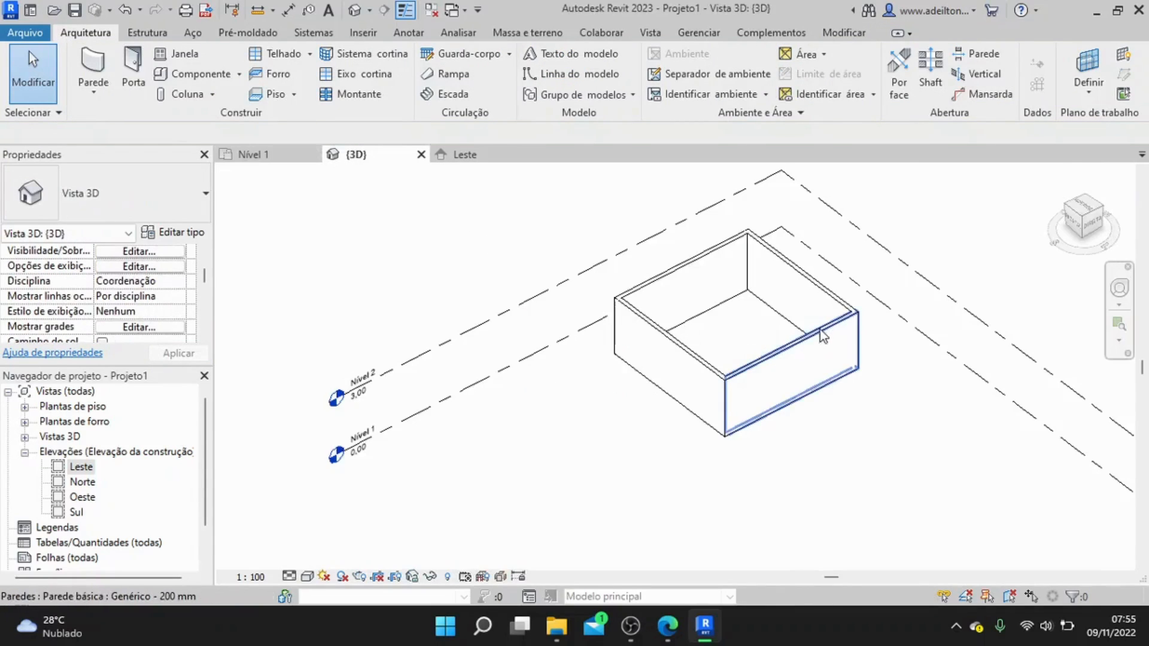
pyautogui.moveTo(1086, 207); pyautogui.dragTo(1079, 192)
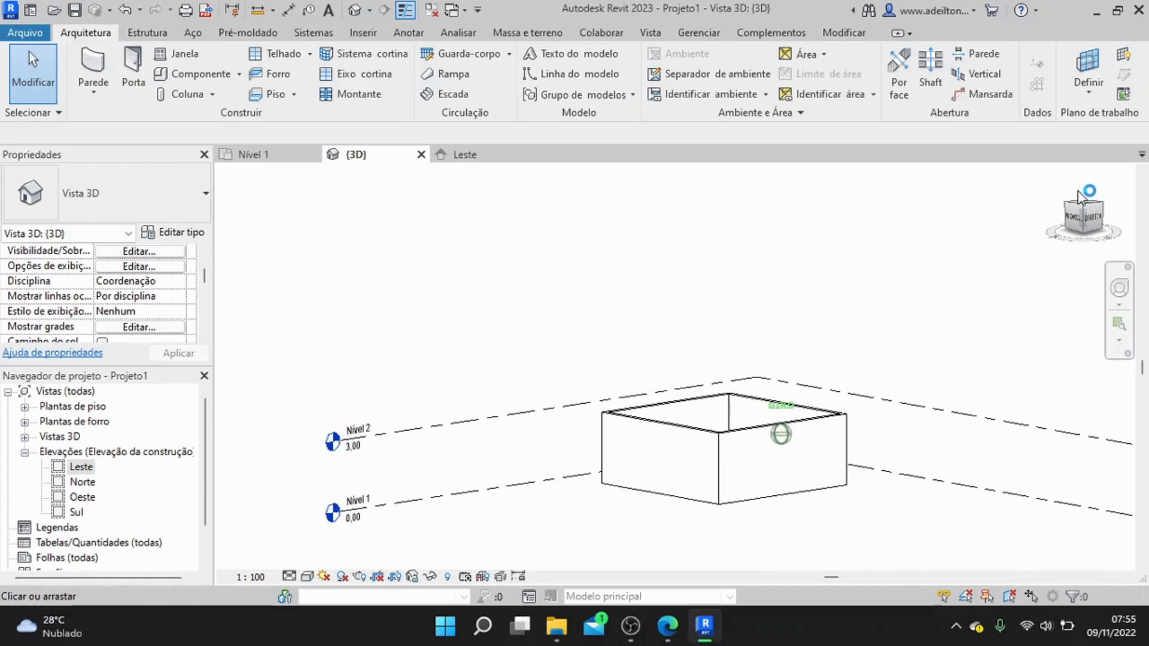
pyautogui.moveTo(1081, 196); pyautogui.dragTo(1068, 267)
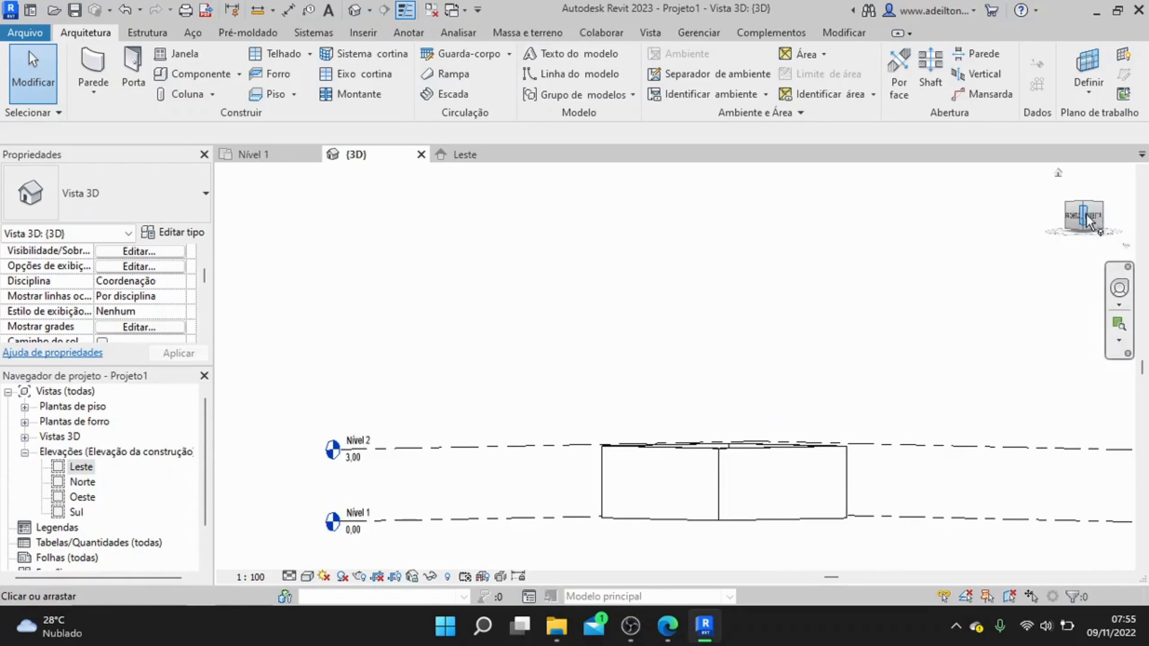
pyautogui.moveTo(1087, 216); pyautogui.dragTo(1075, 249)
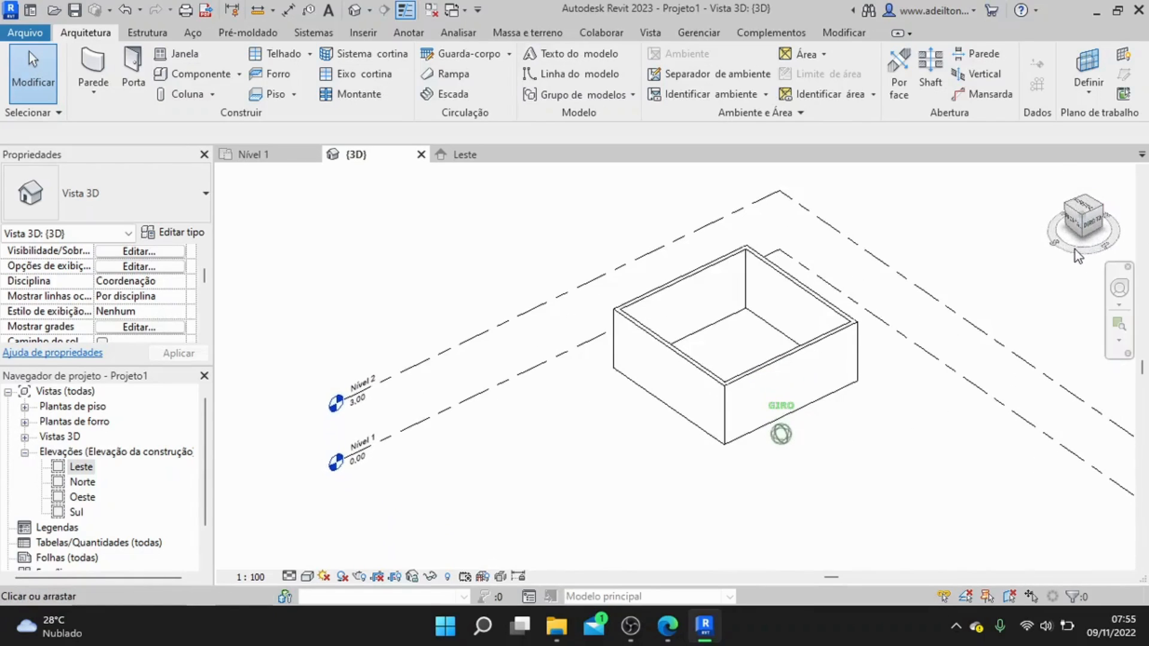
# - Return to the Nível 1 floor plan and review the available wall and roof creation options
pyautogui.click(256, 156)
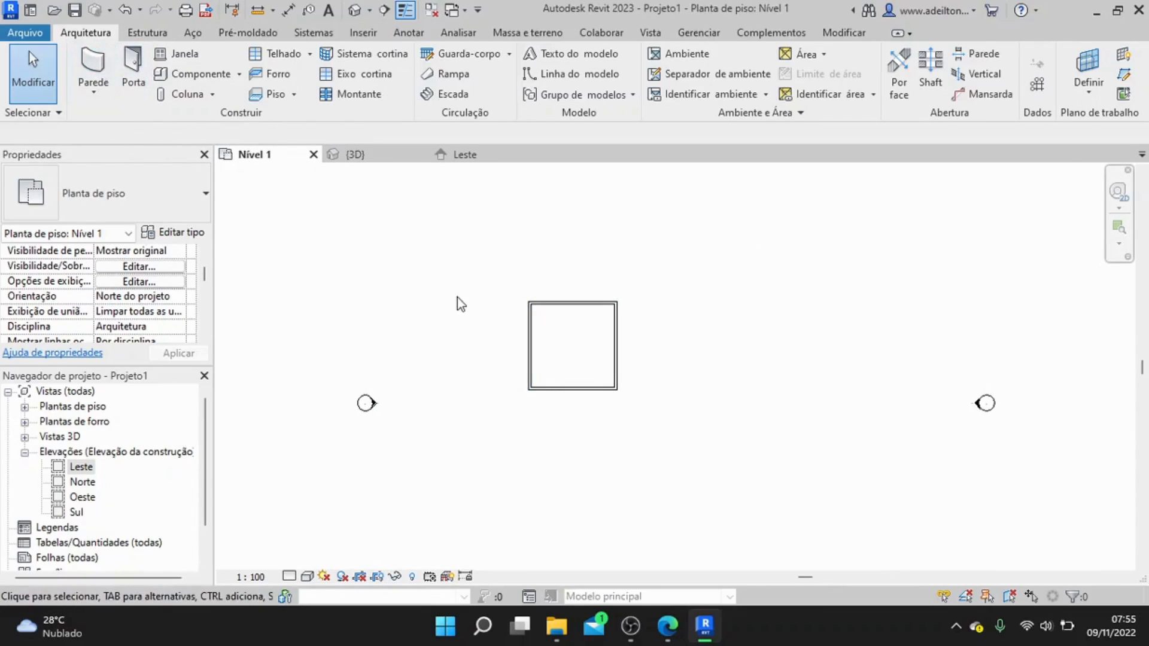
pyautogui.scroll(-1, 462, 296)
pyautogui.moveTo(462, 295); pyautogui.dragTo(451, 385, button='middle')
pyautogui.scroll(1, 444, 368)
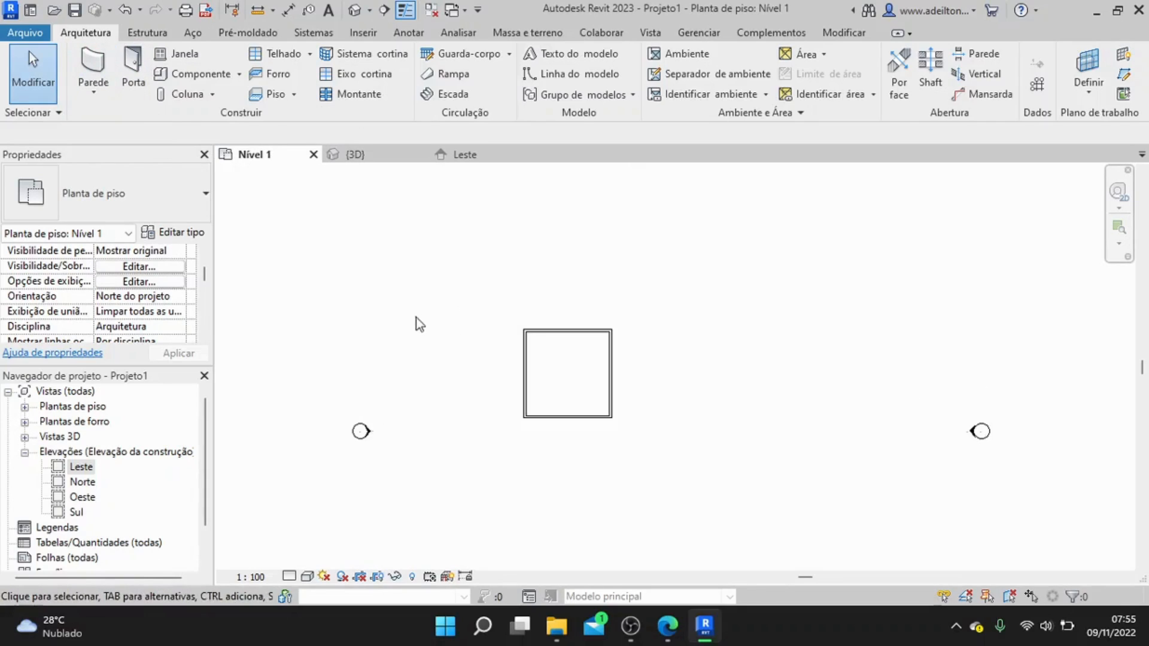
pyautogui.scroll(1, 443, 352)
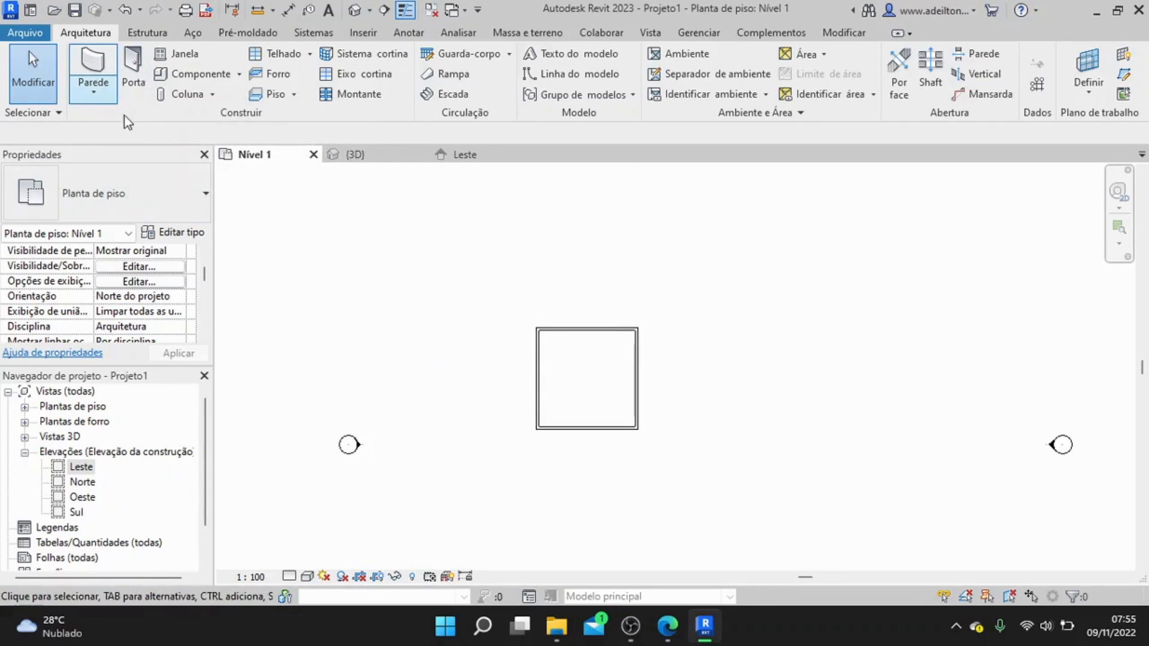
pyautogui.click(93, 93)
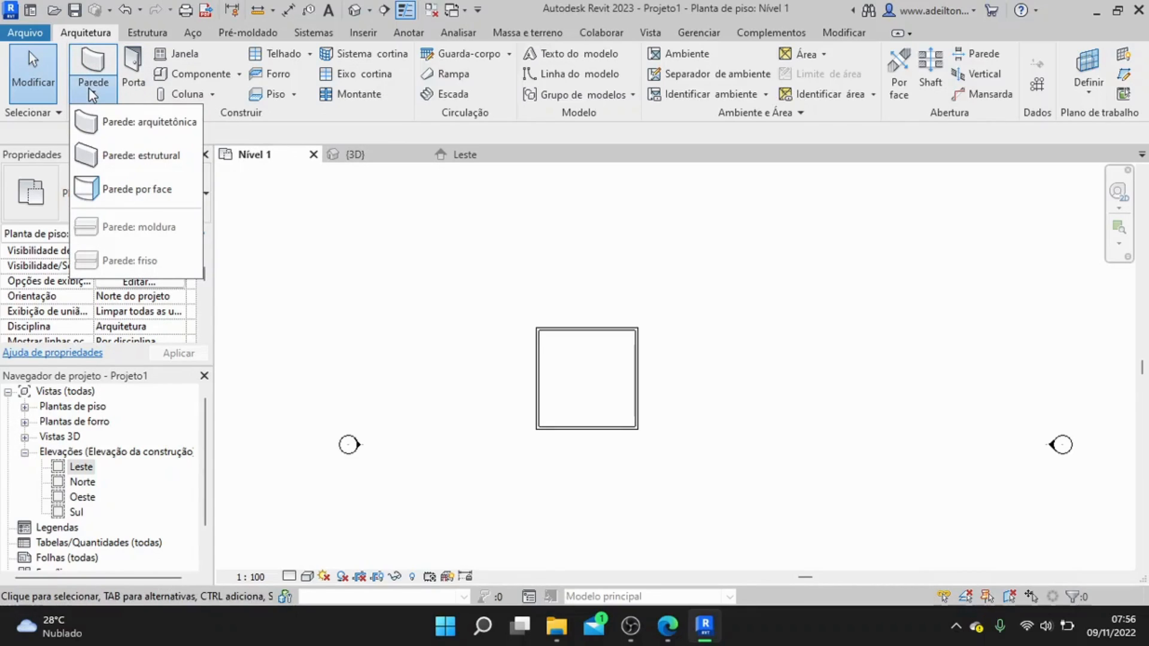
pyautogui.click(92, 94)
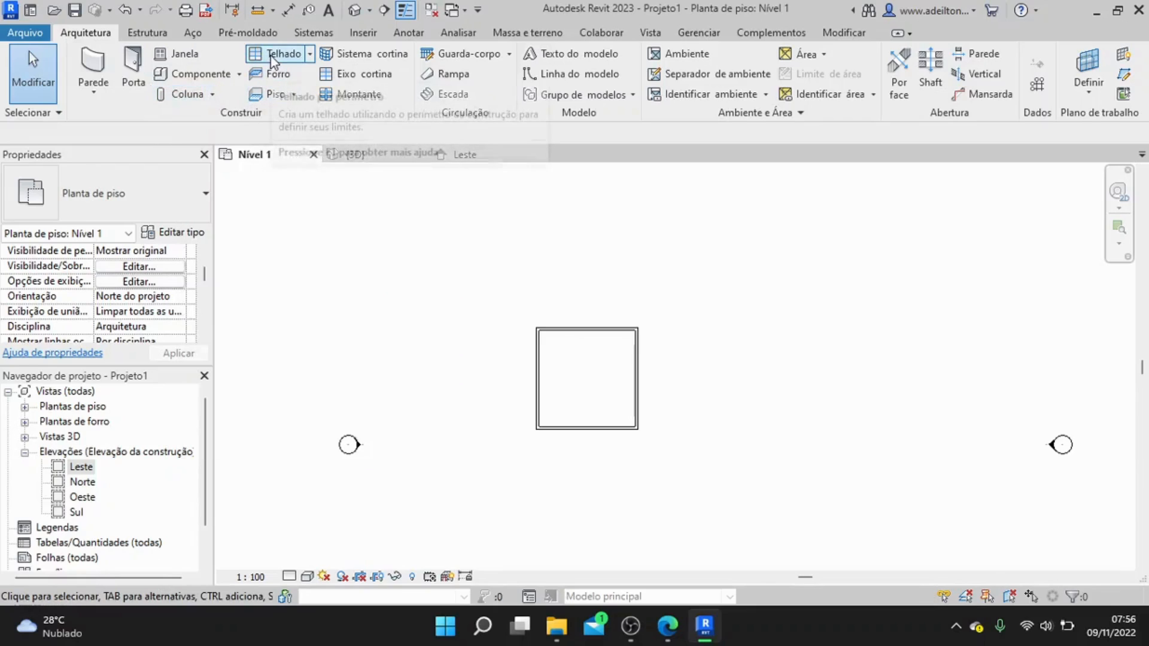
pyautogui.click(310, 55)
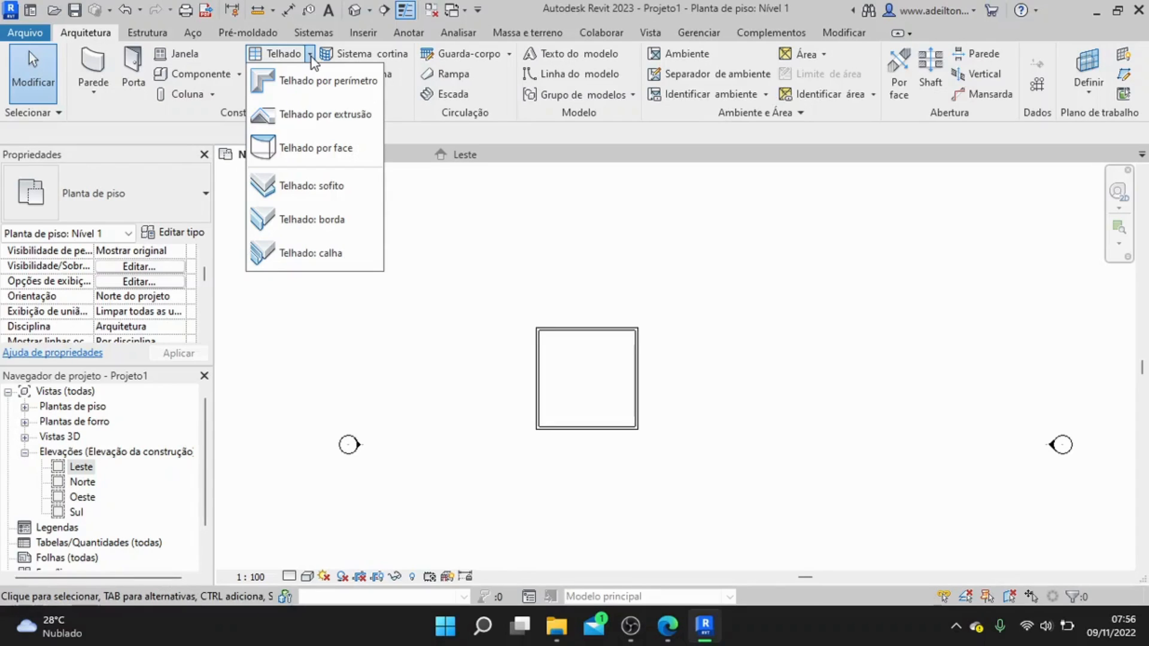
pyautogui.click(311, 56)
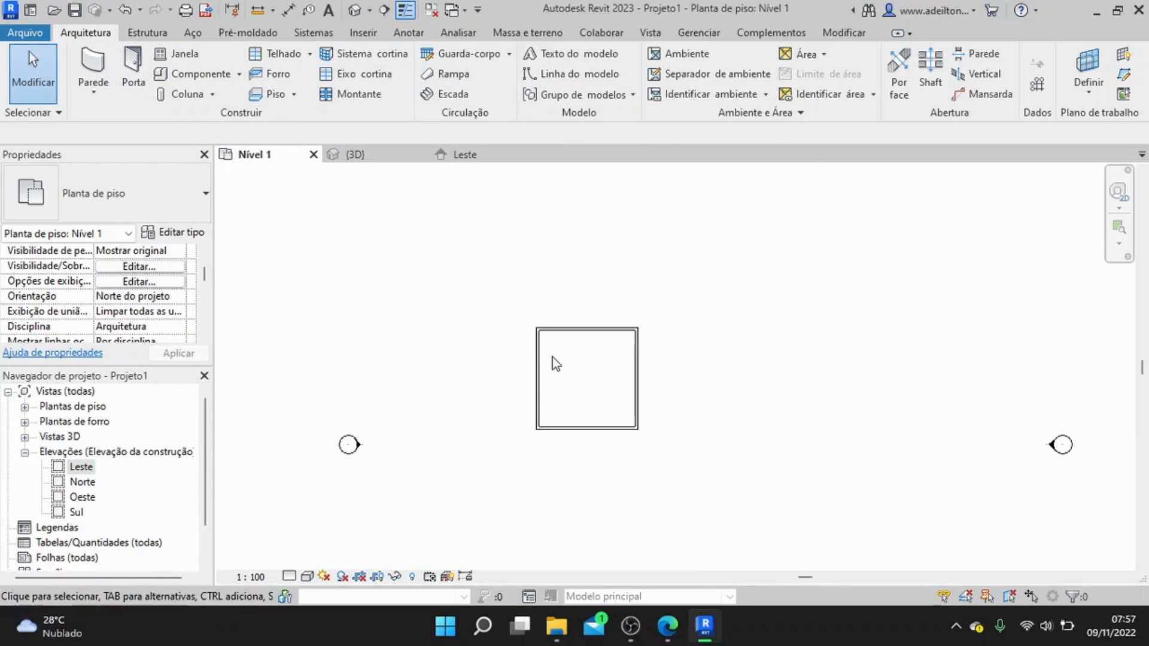
# - Review the structural, steel, precast and building systems tools, including the plumbing set and the electrical wiring (Fiação) types
pyautogui.scroll(1, 556, 350)
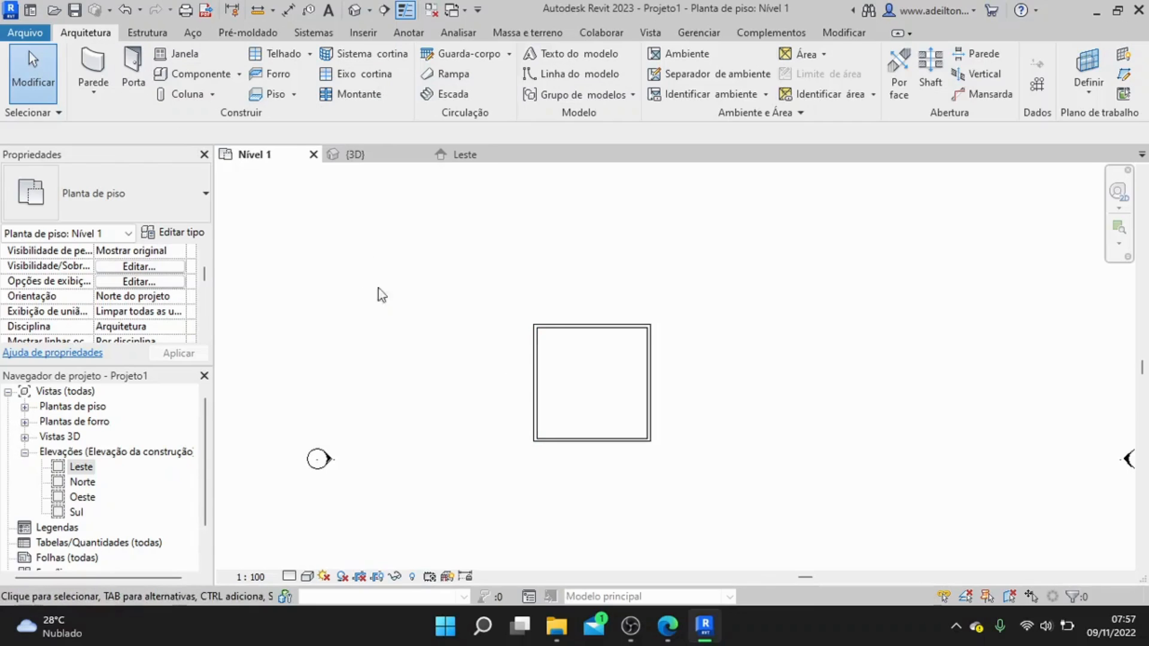
pyautogui.click(159, 31)
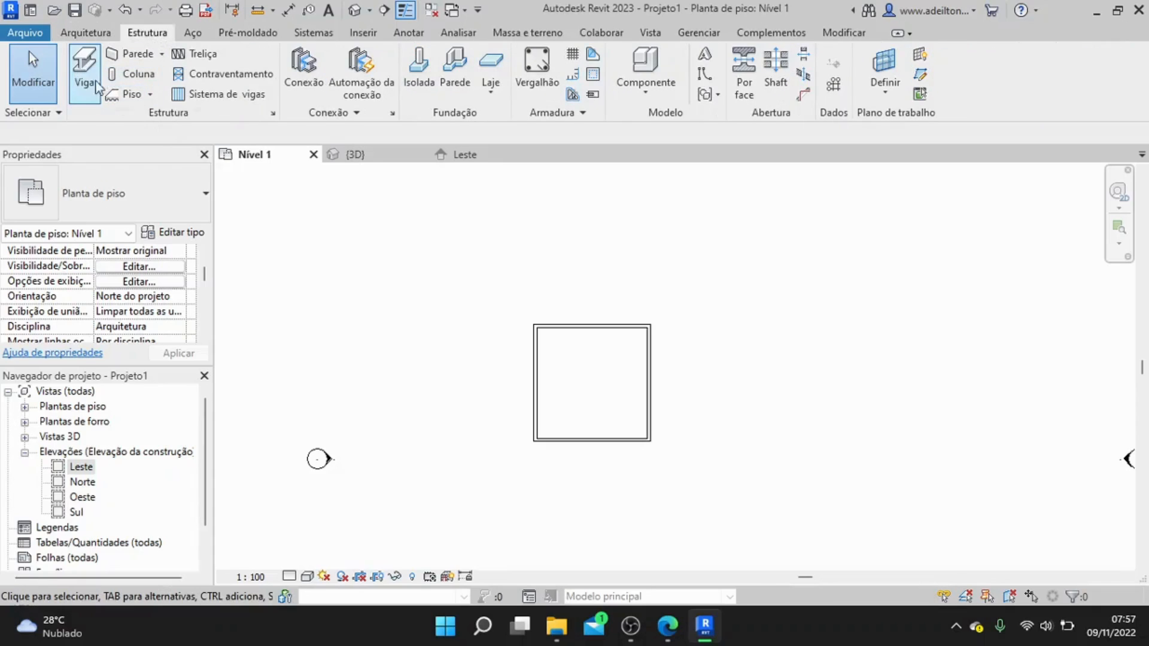
pyautogui.click(206, 35)
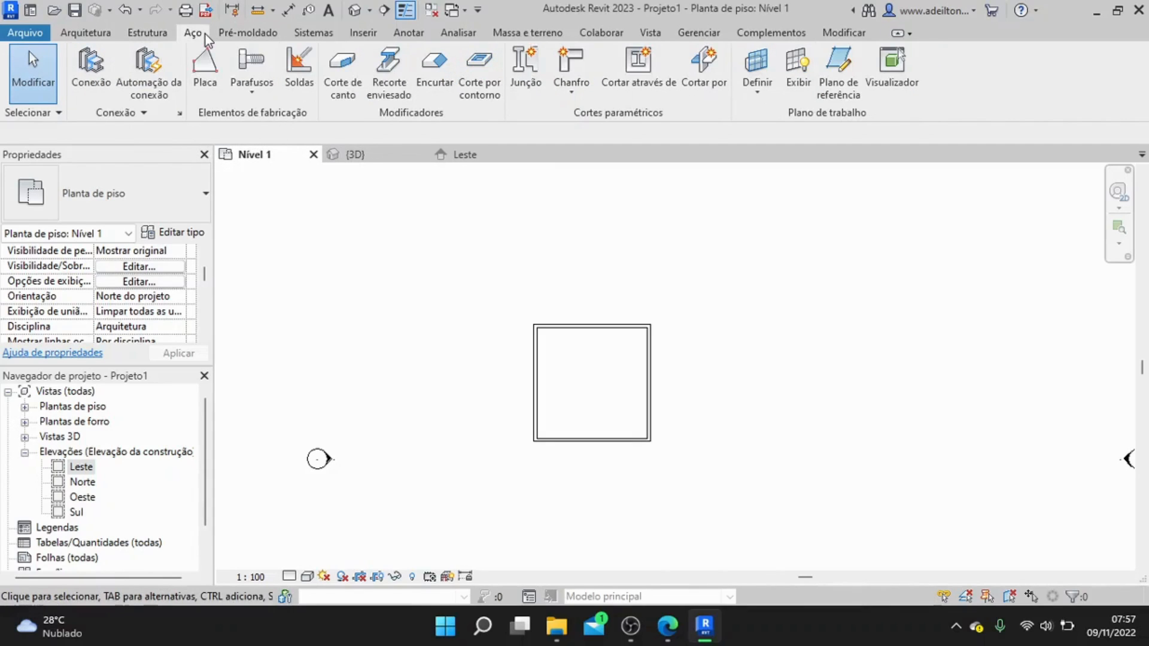
pyautogui.click(250, 33)
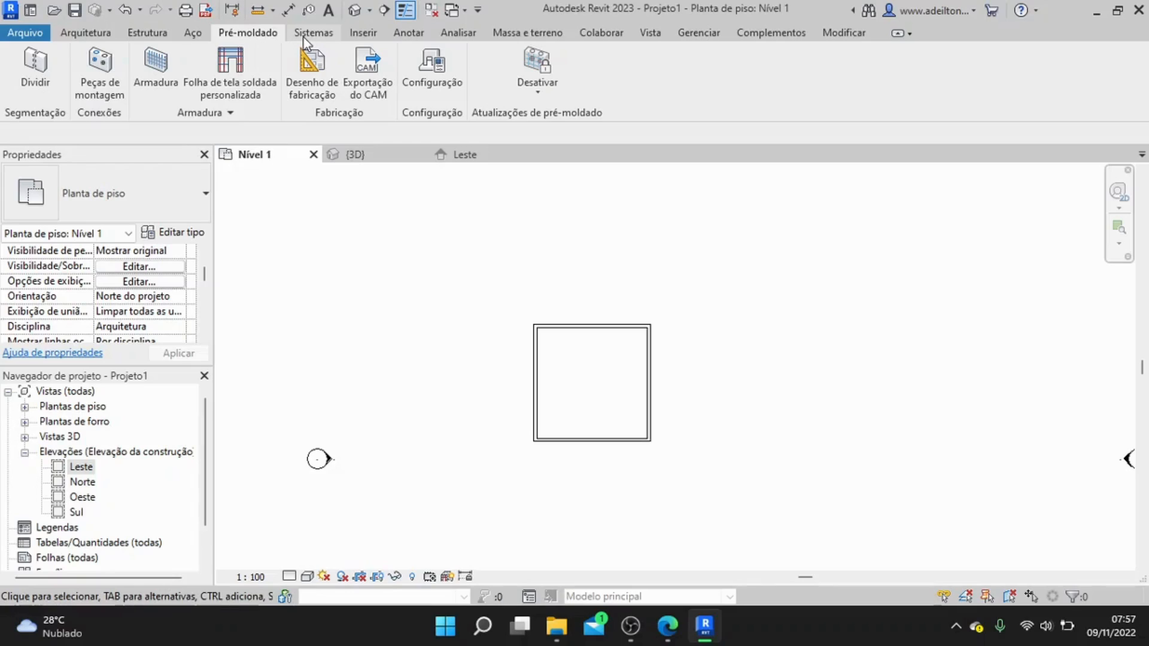
pyautogui.click(303, 35)
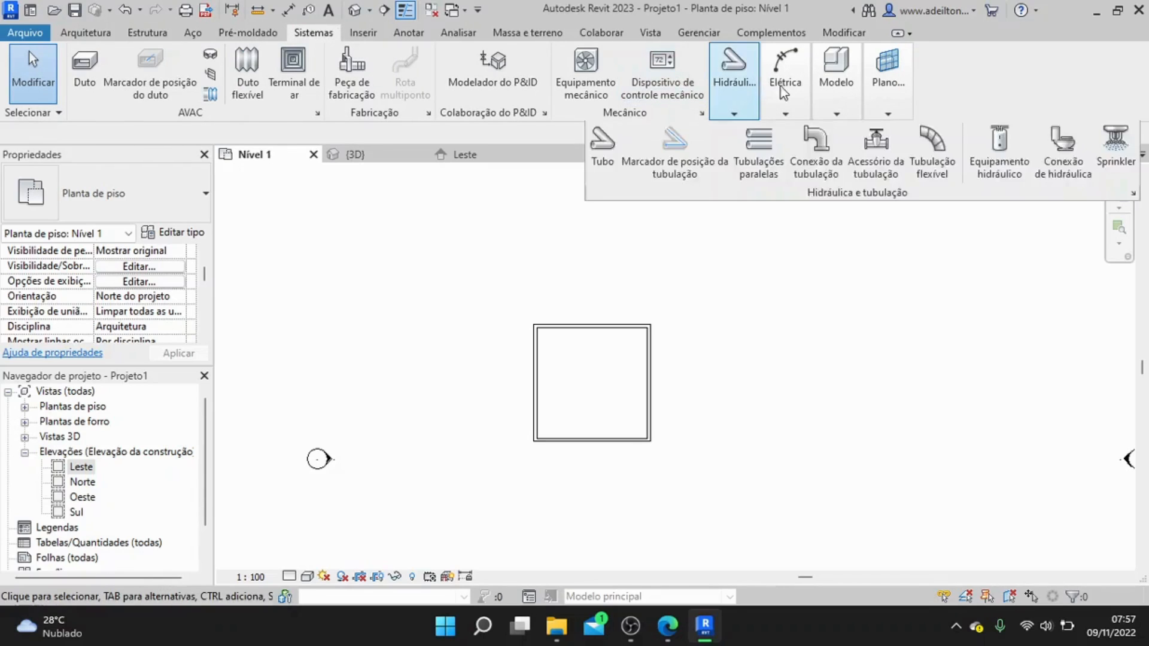
pyautogui.moveTo(796, 106)
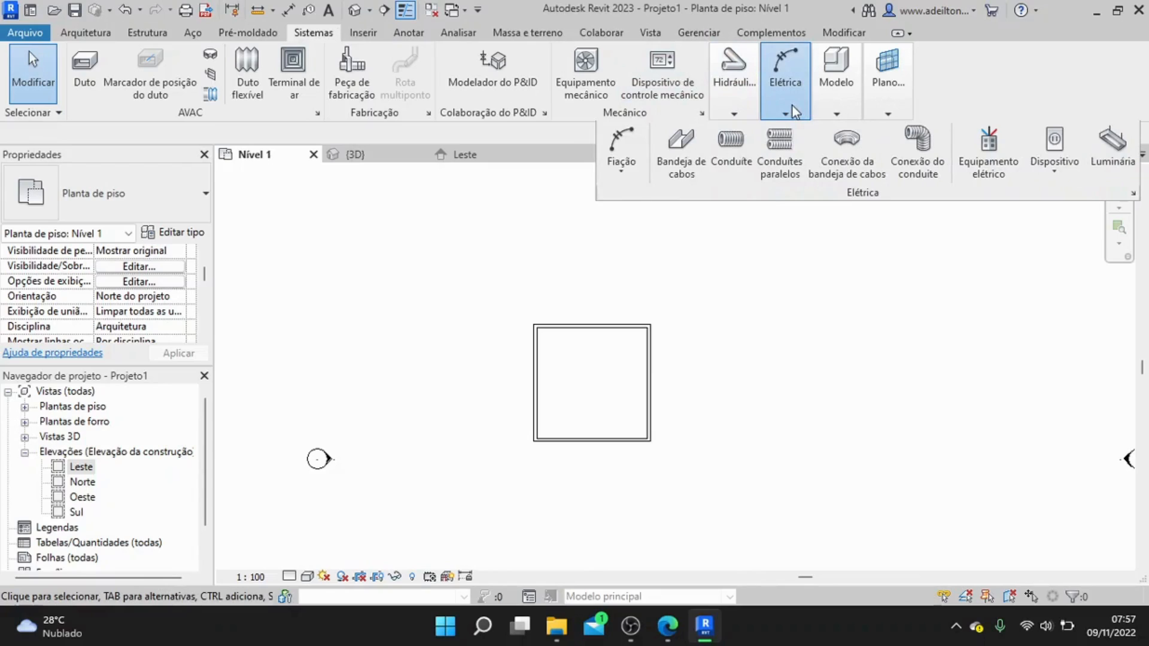
pyautogui.click(622, 174)
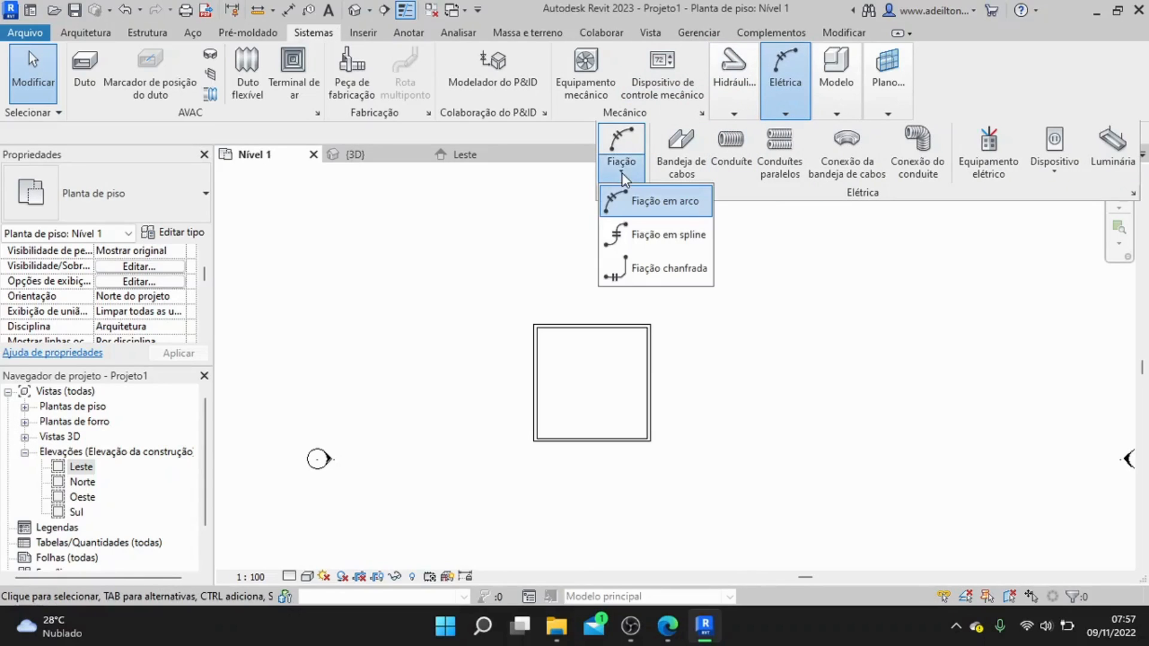
pyautogui.click(639, 176)
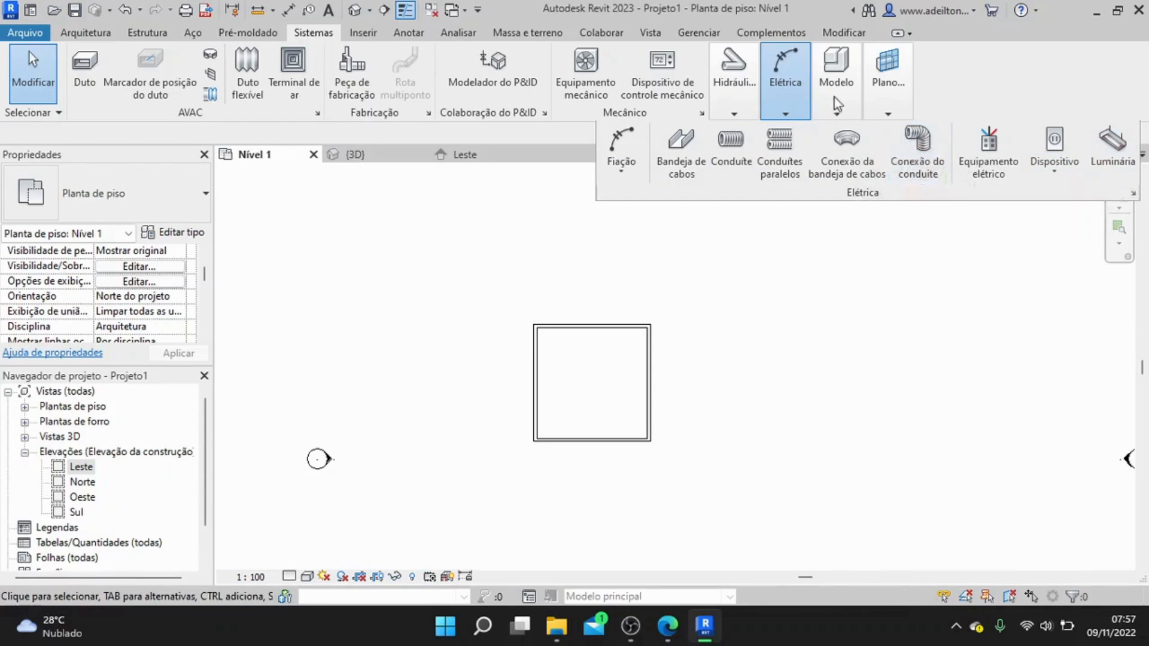
# - Review the tools for linking and importing files and for loading families into the project
pyautogui.click(367, 33)
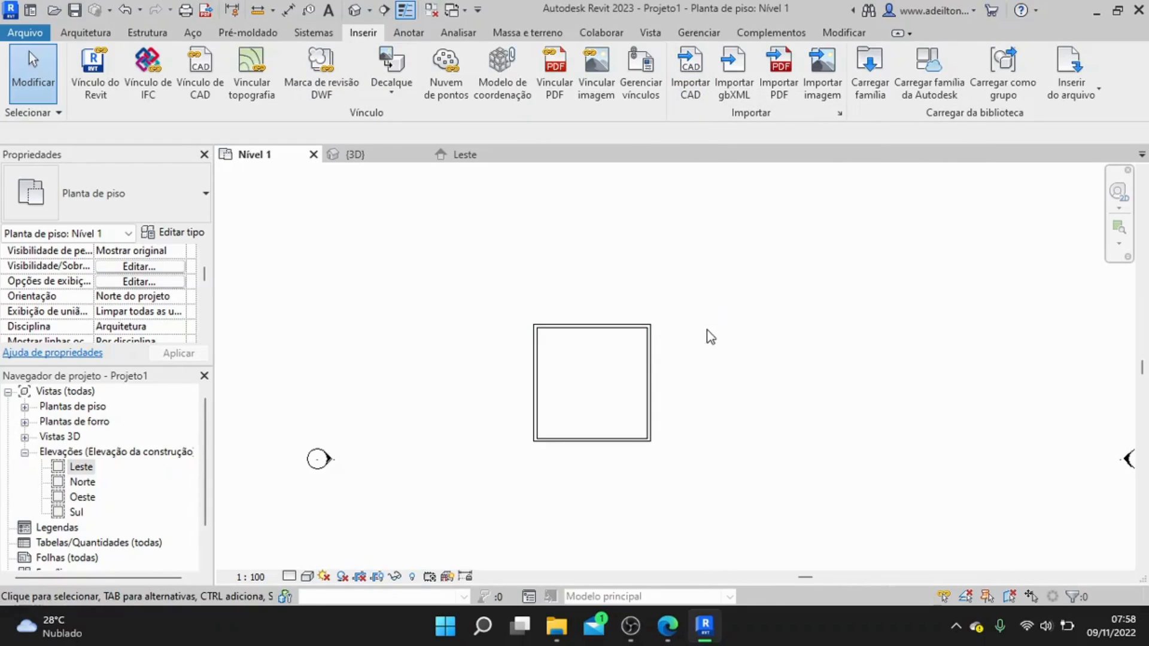
pyautogui.scroll(-1, 695, 388)
pyautogui.moveTo(685, 394); pyautogui.dragTo(676, 353, button='middle')
pyautogui.scroll(1, 692, 342)
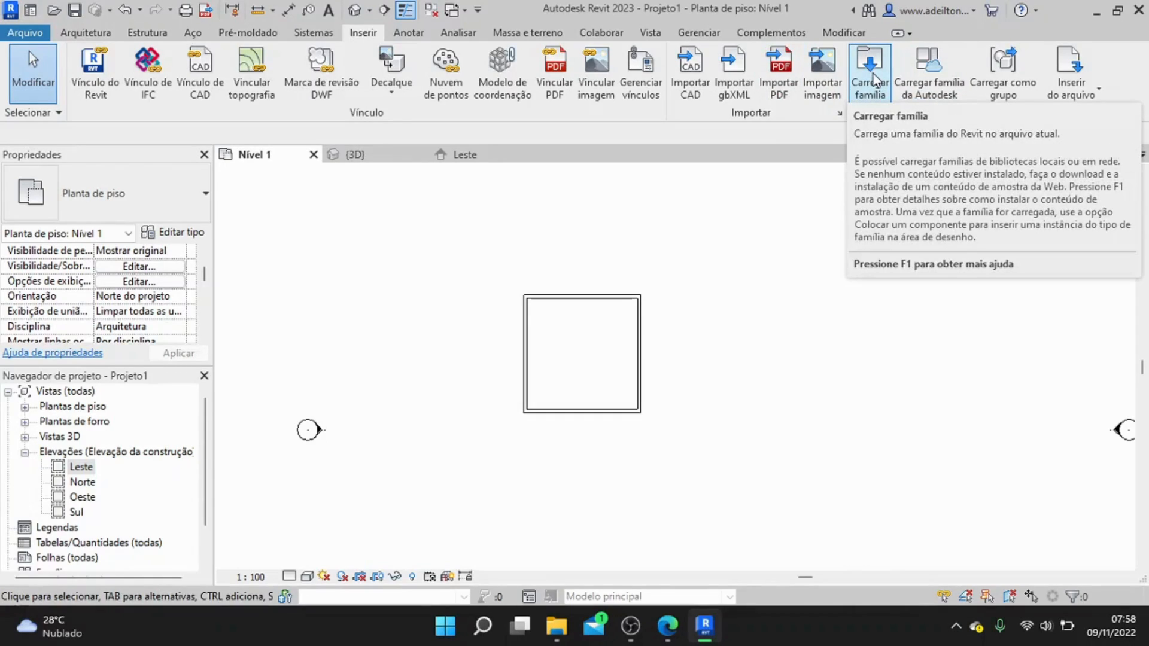
# - Open the Autodesk family library (Carregar família da Autodesk) and browse the door families under Portas
pyautogui.click(924, 76)
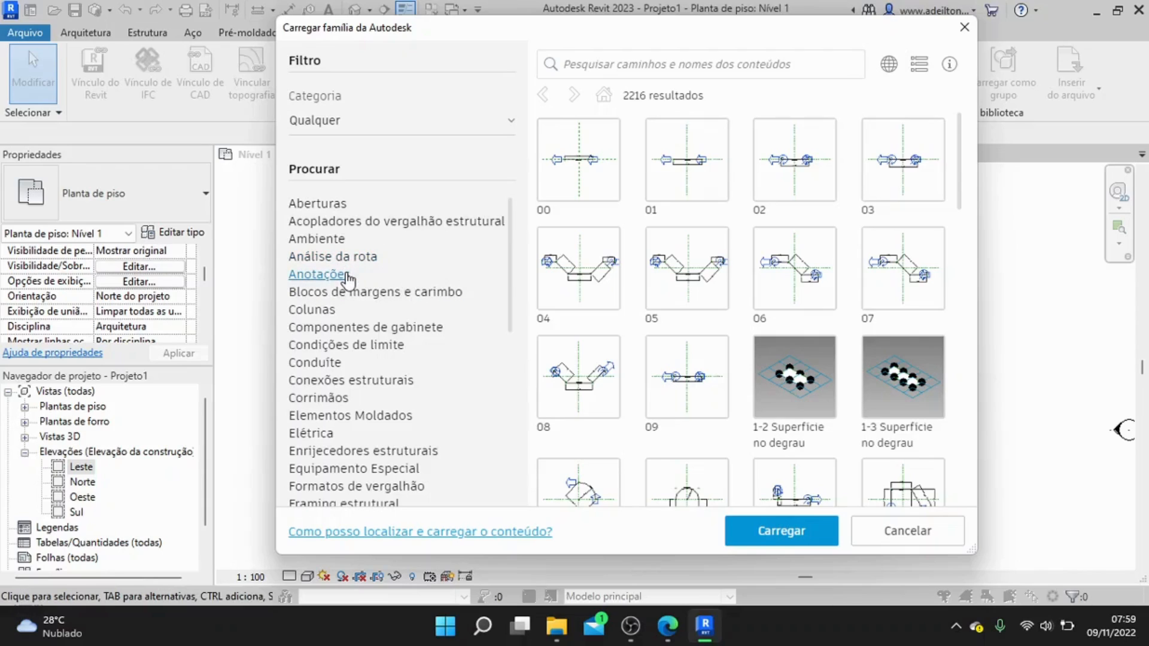
pyautogui.scroll(-5, 356, 303)
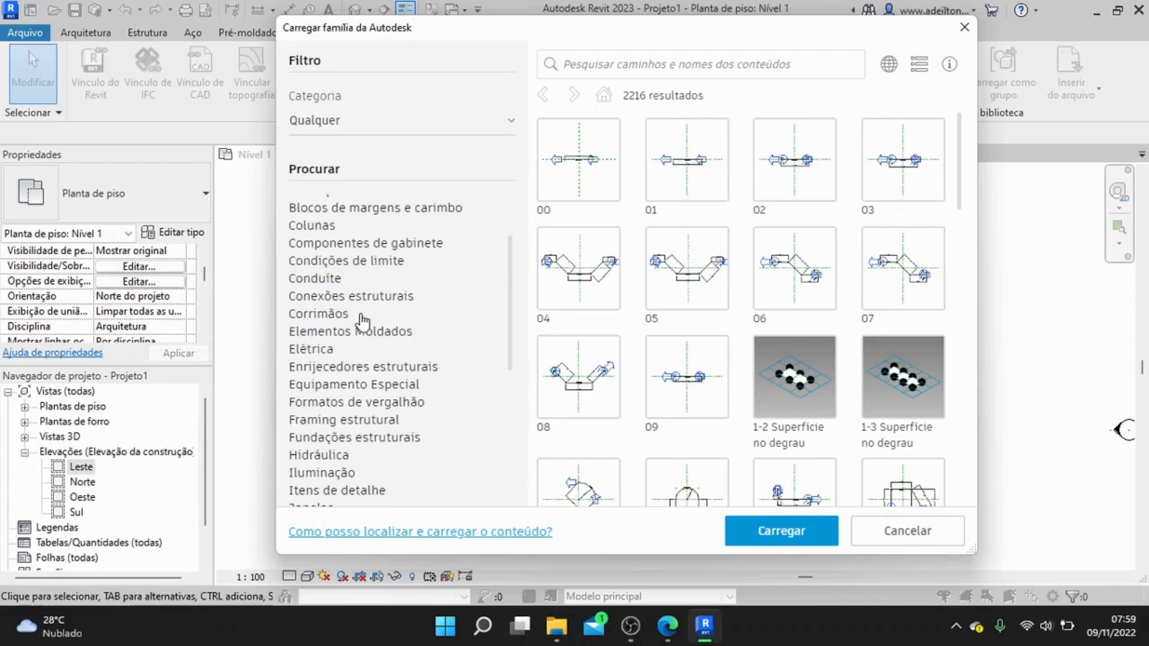
pyautogui.scroll(-3, 321, 356)
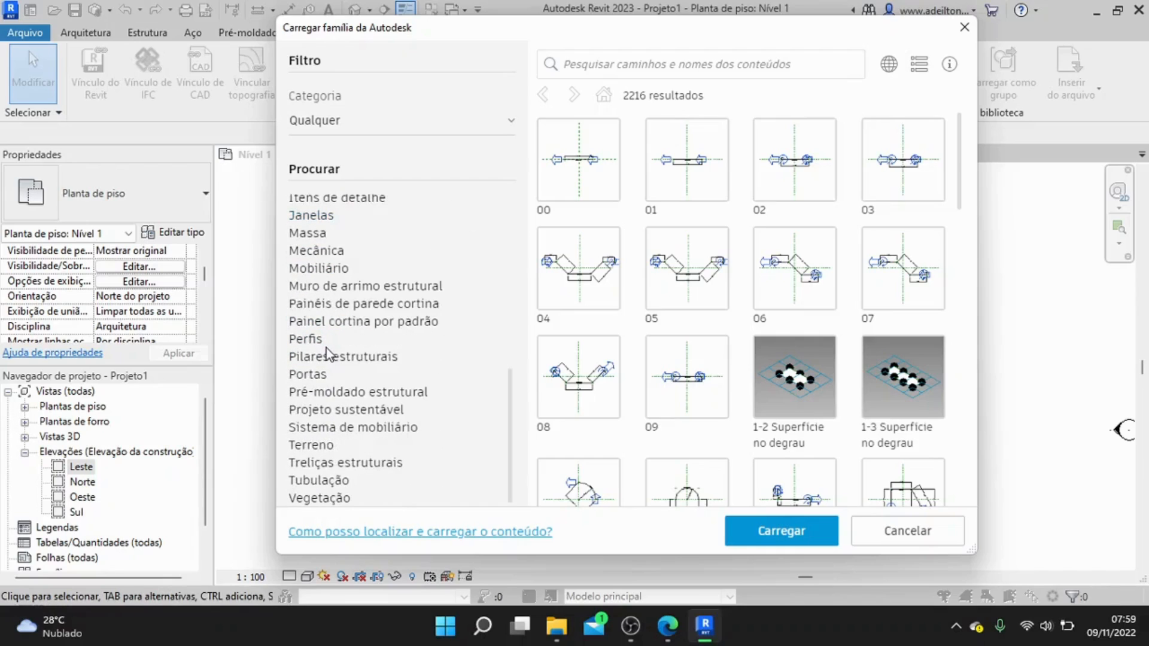
pyautogui.click(312, 375)
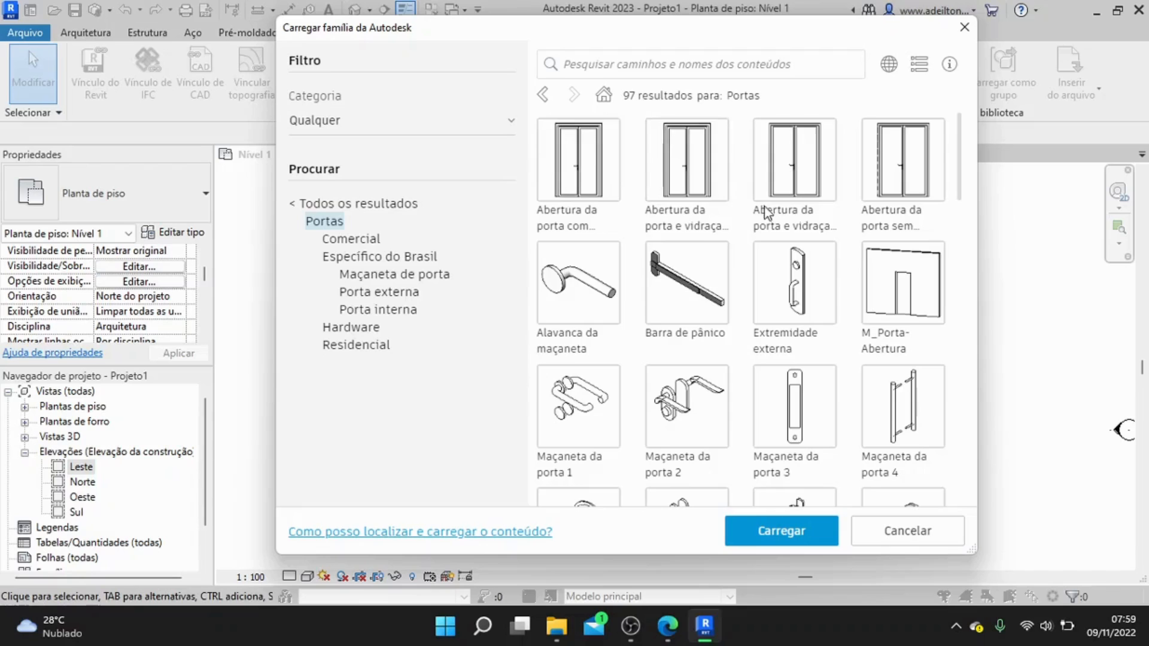
pyautogui.scroll(-3, 790, 214)
pyautogui.scroll(-4, 802, 240)
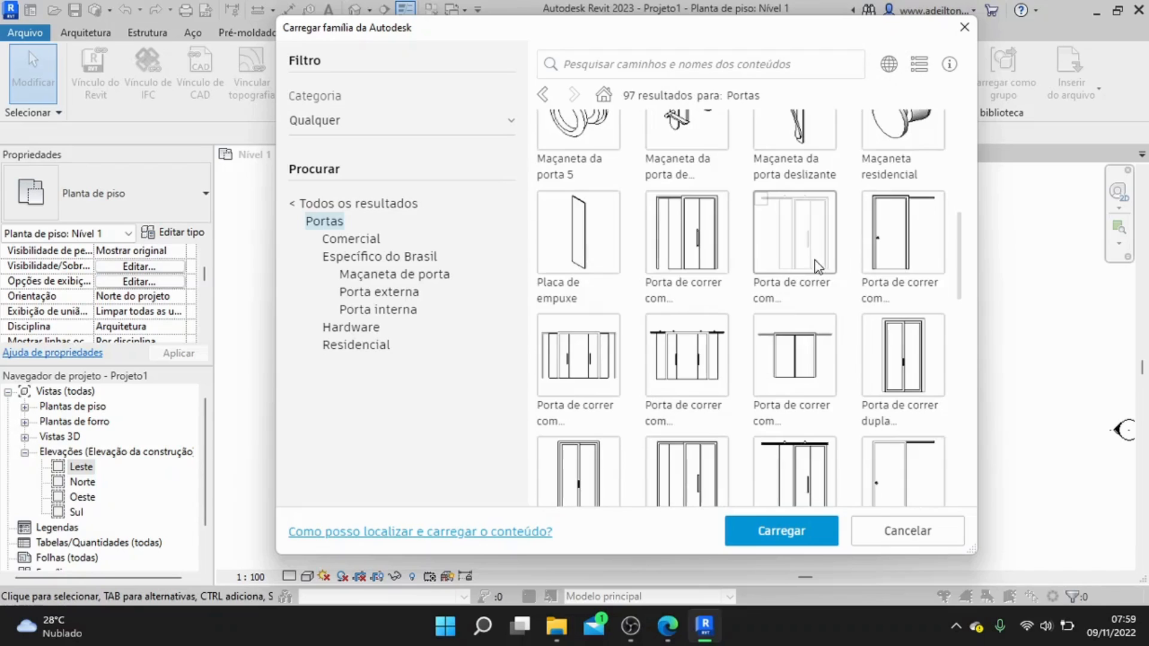
pyautogui.scroll(-4, 811, 264)
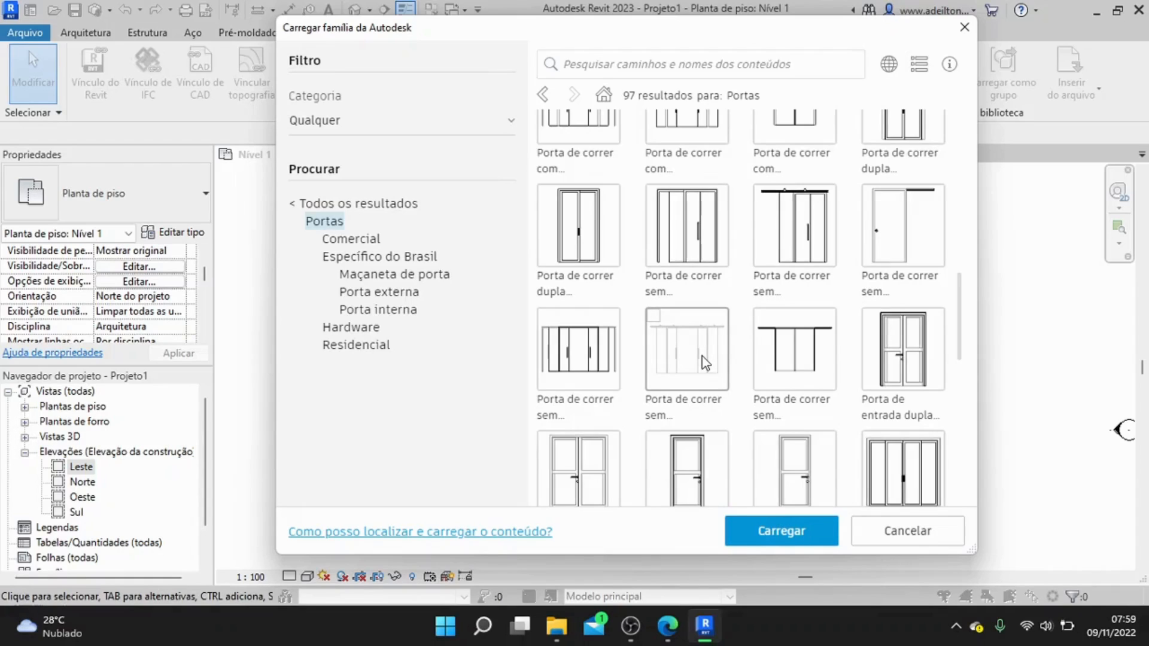
pyautogui.scroll(-3, 702, 356)
pyautogui.scroll(-7, 742, 311)
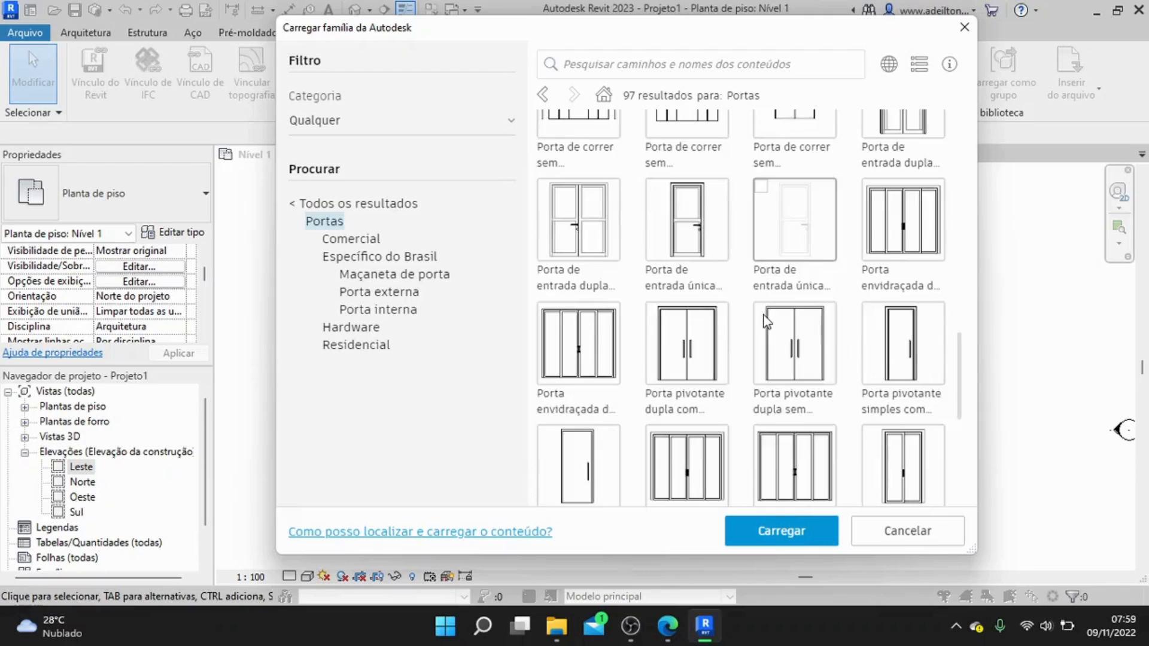
pyautogui.scroll(-1, 739, 305)
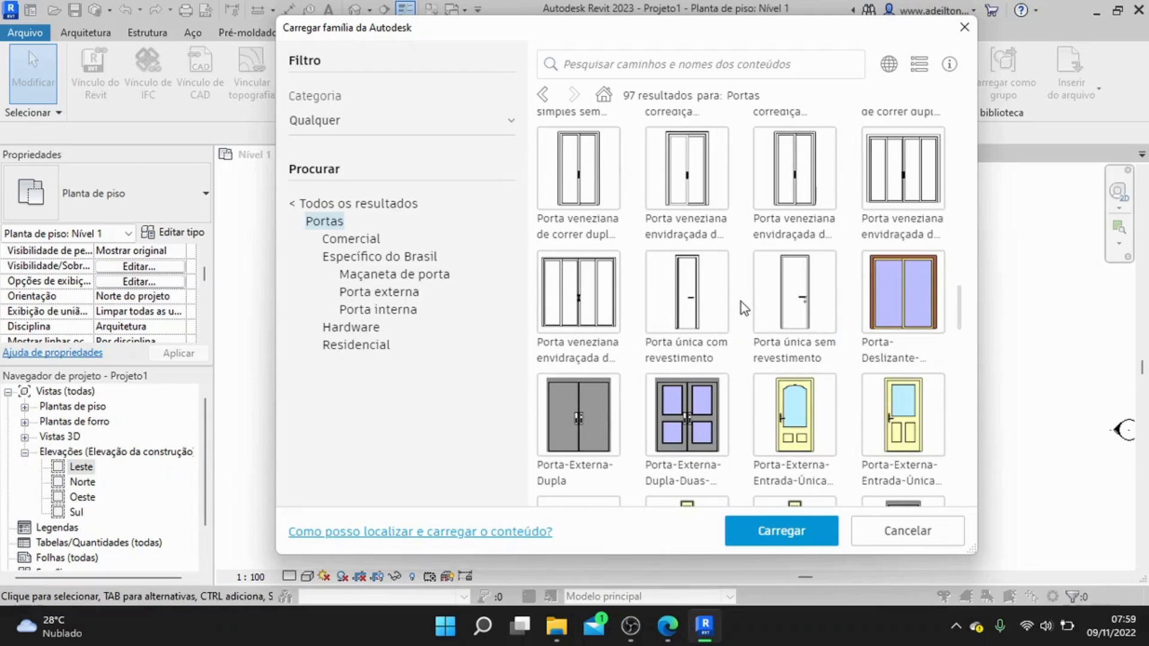
pyautogui.scroll(-1, 776, 317)
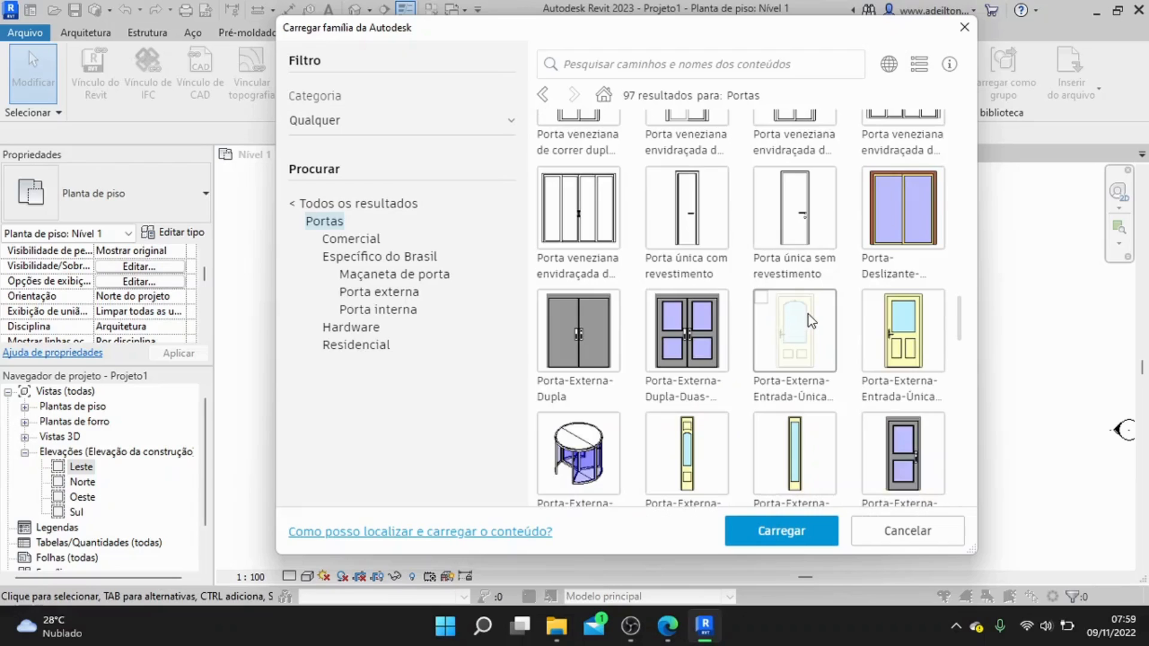
pyautogui.scroll(-1, 809, 315)
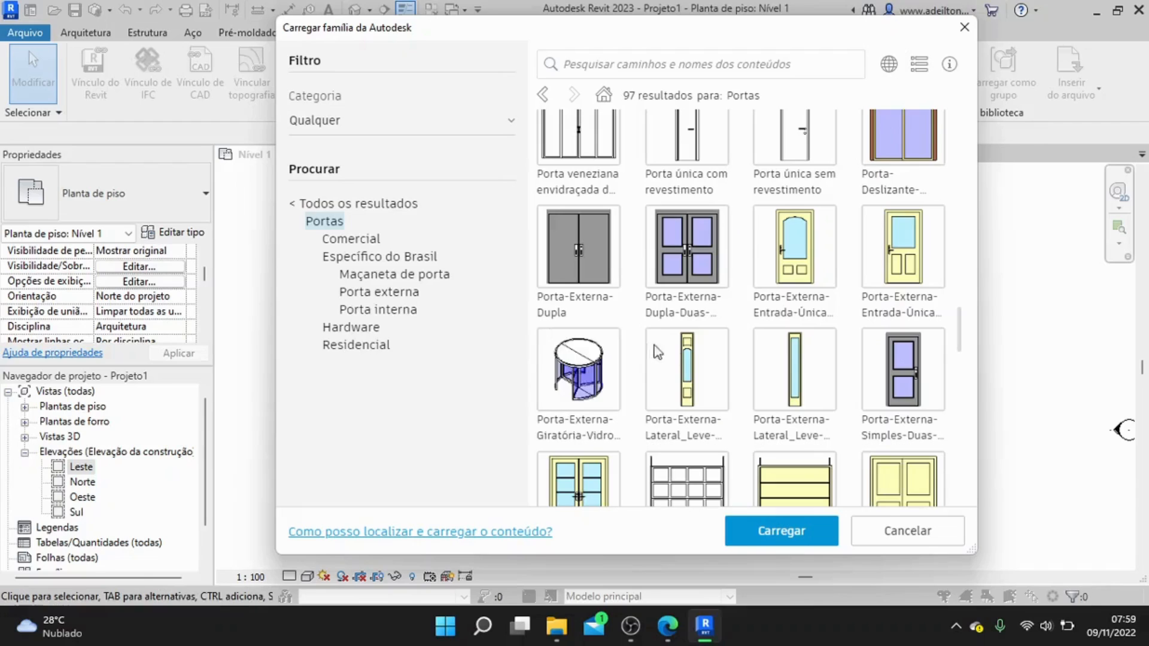
pyautogui.scroll(-1, 728, 333)
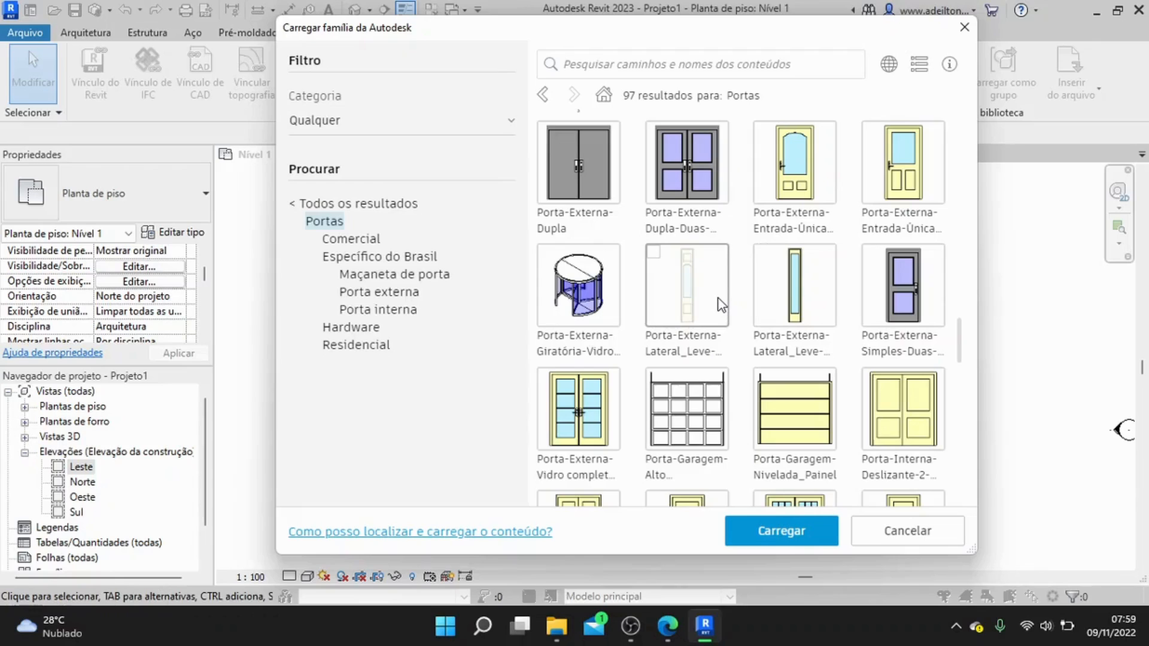
pyautogui.scroll(-1, 703, 288)
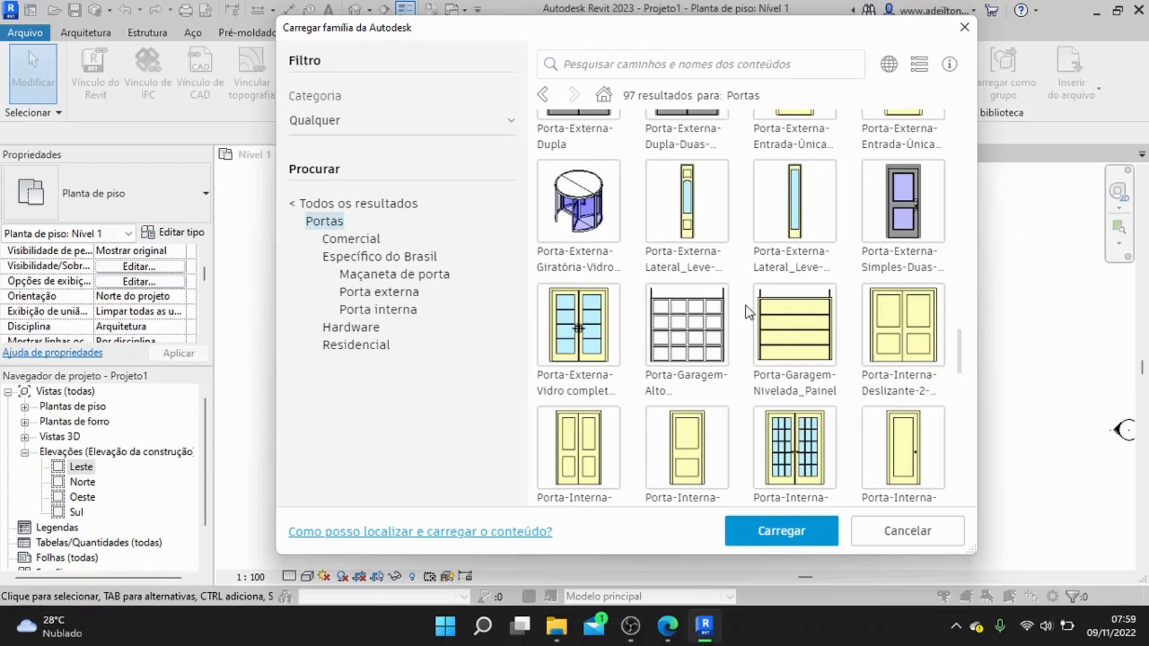
pyautogui.scroll(-5, 776, 310)
pyautogui.scroll(-7, 774, 310)
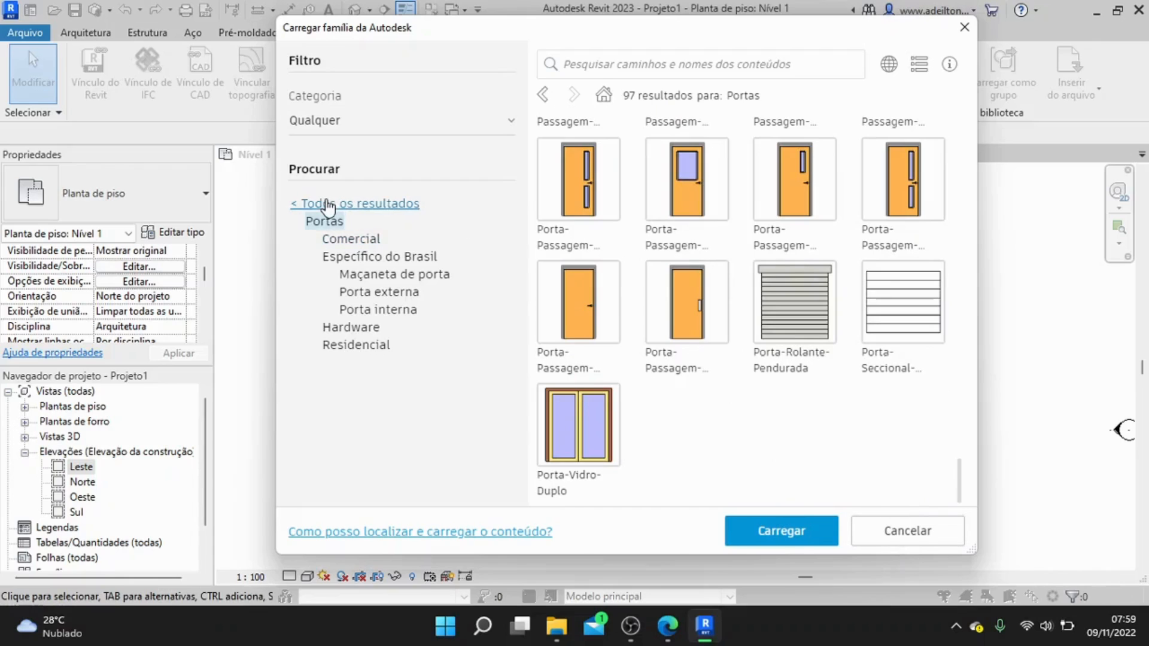
# - Return to the full category list of the family library and browse the window families under Janelas
pyautogui.click(353, 204)
pyautogui.scroll(-3, 371, 323)
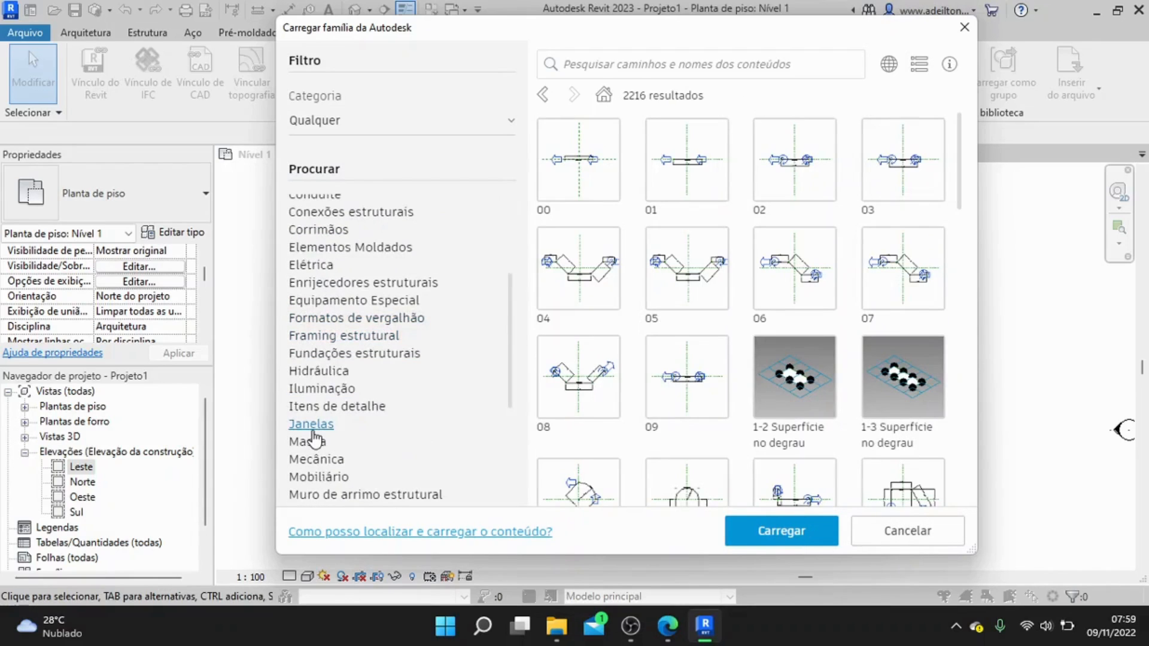
pyautogui.click(313, 424)
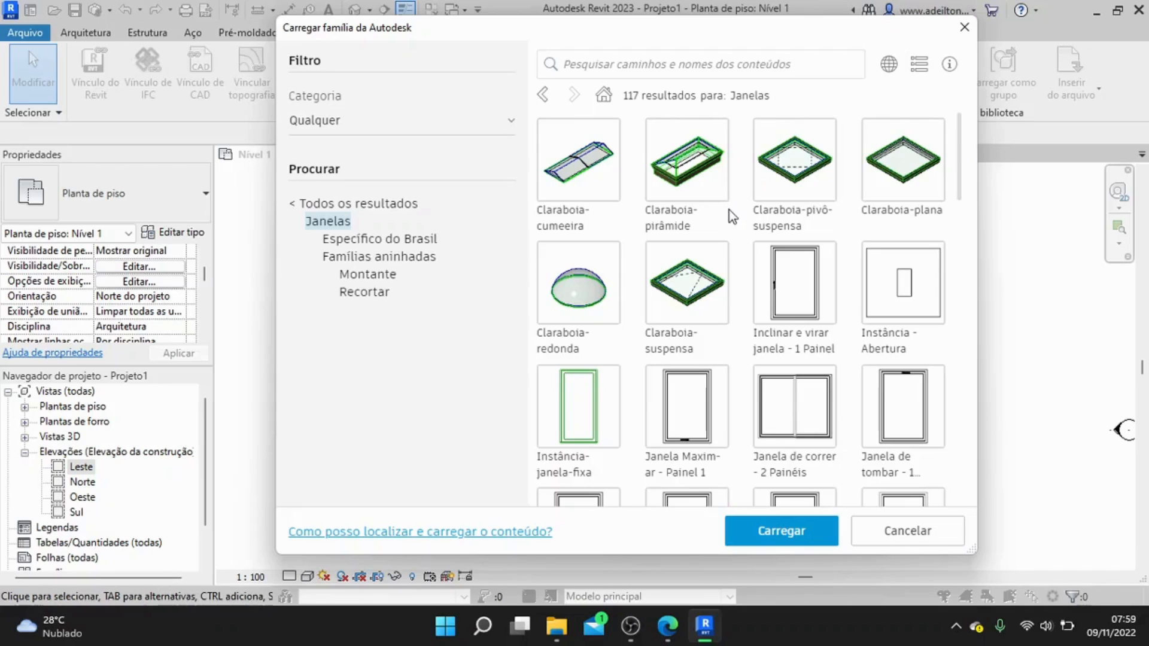
pyautogui.scroll(-1, 794, 257)
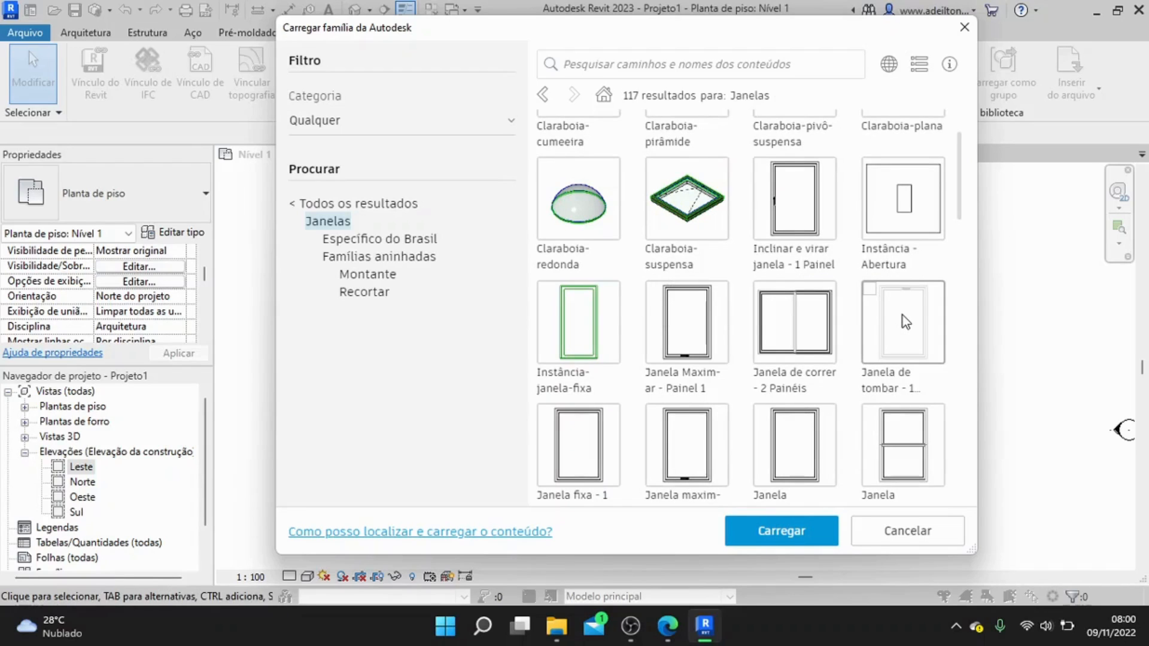
pyautogui.scroll(-3, 888, 310)
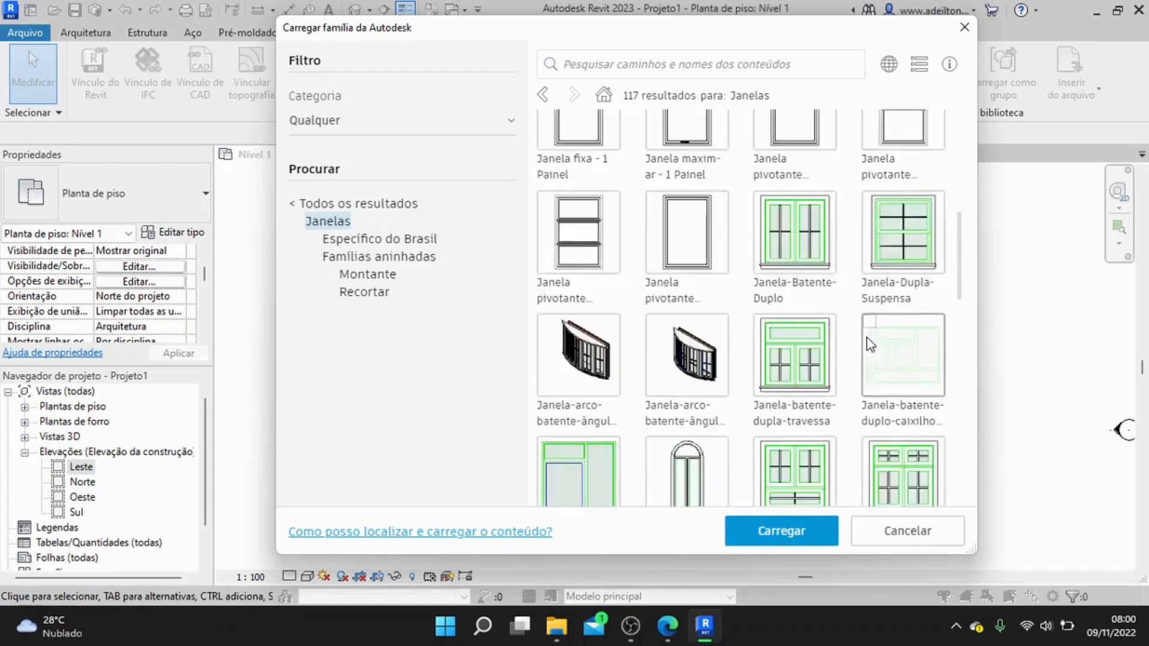
pyautogui.scroll(-3, 688, 269)
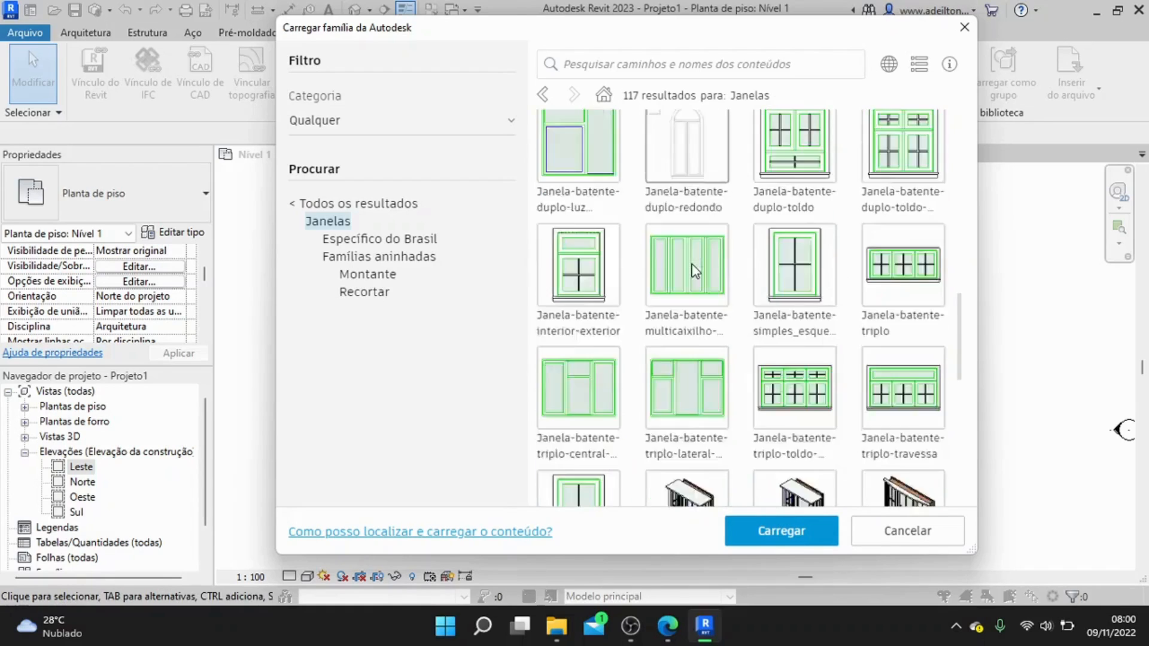
pyautogui.scroll(-3, 699, 282)
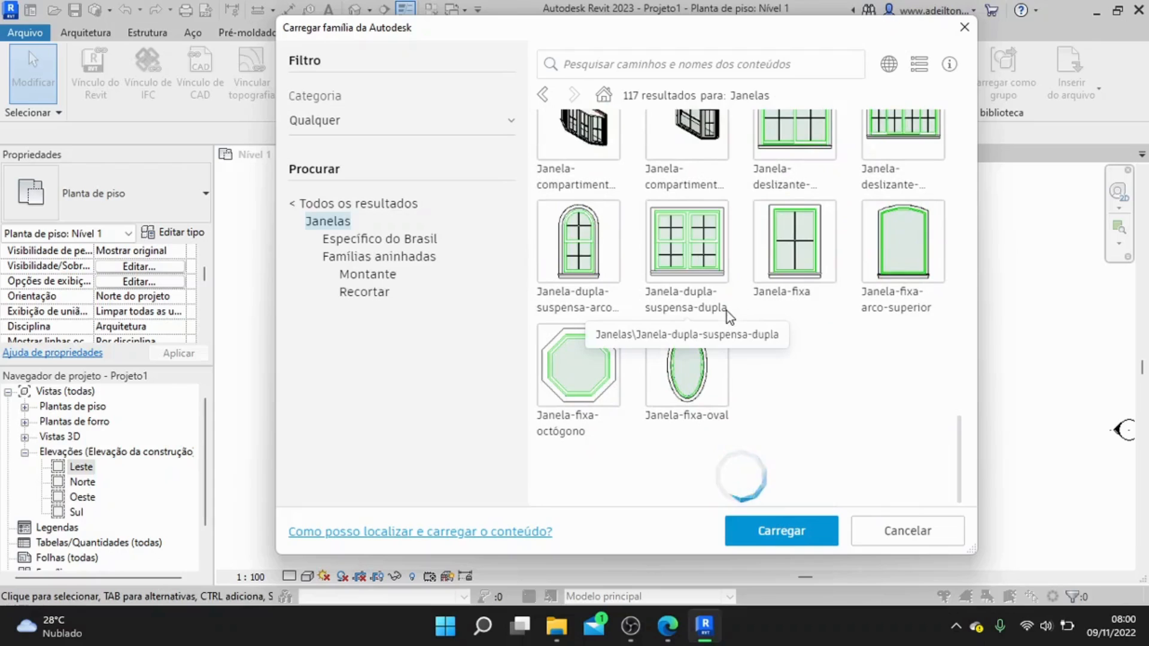
pyautogui.scroll(3, 727, 312)
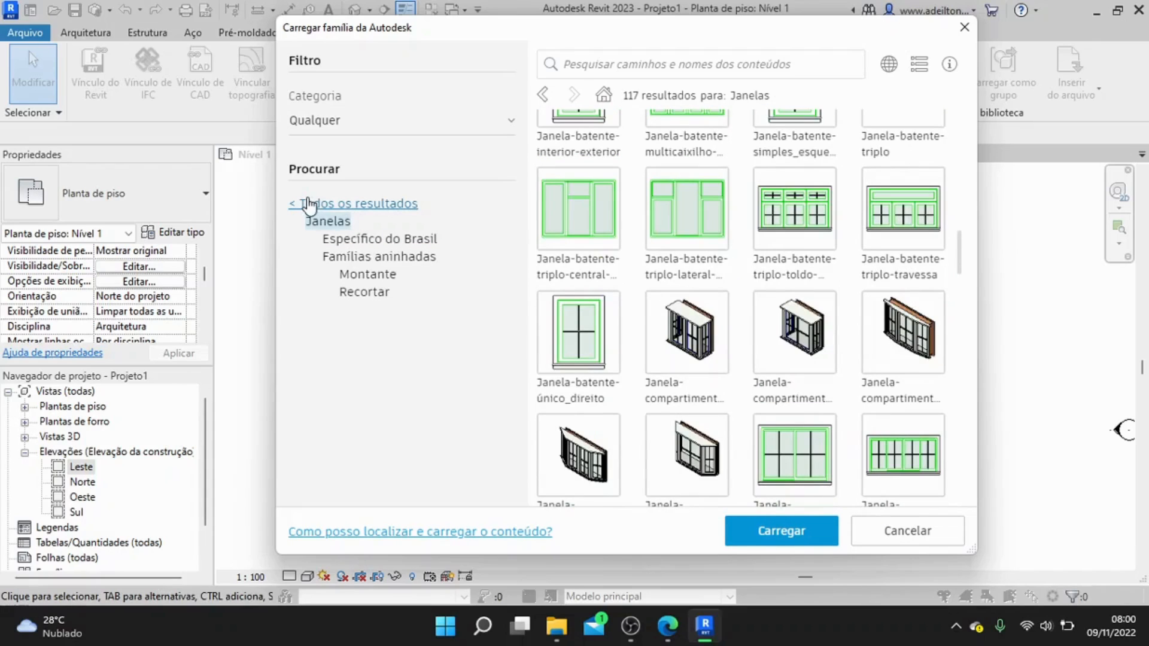
# - Look at the plant families under Vegetação and close the family library without loading anything
pyautogui.click(309, 204)
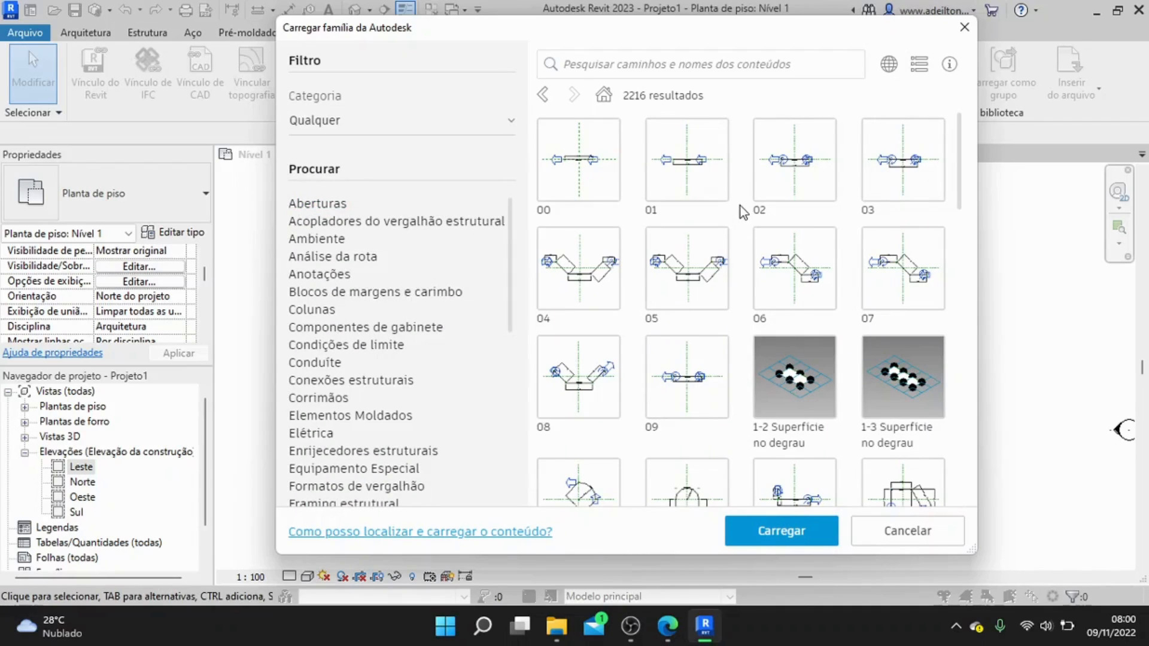
pyautogui.scroll(-7, 359, 335)
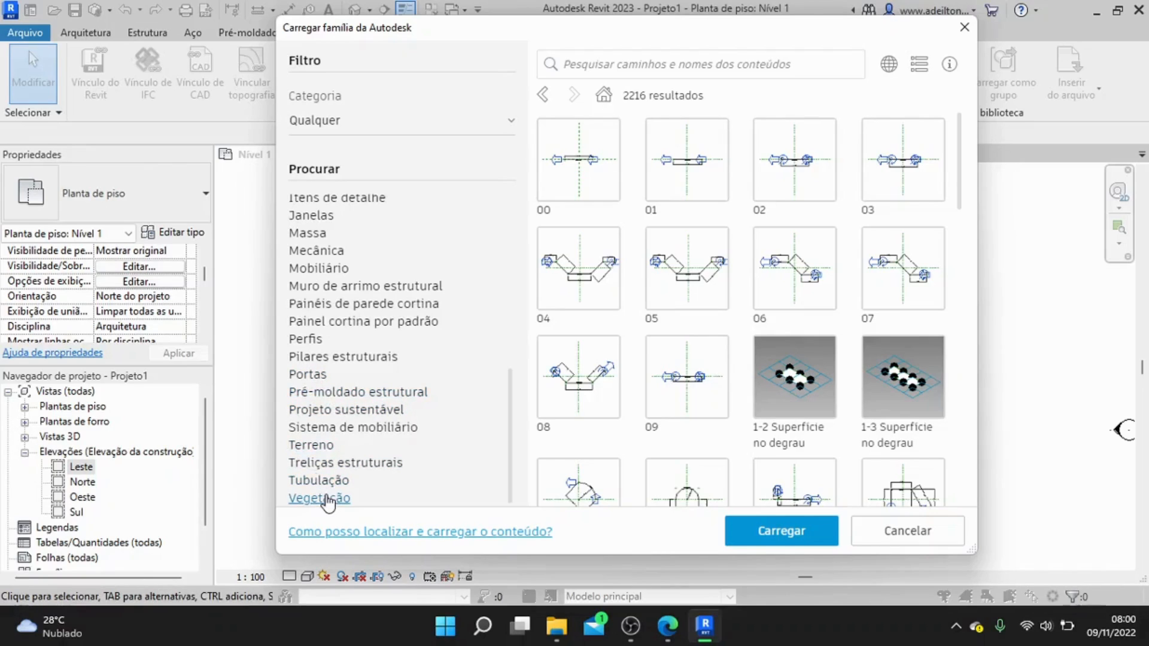
pyautogui.click(326, 498)
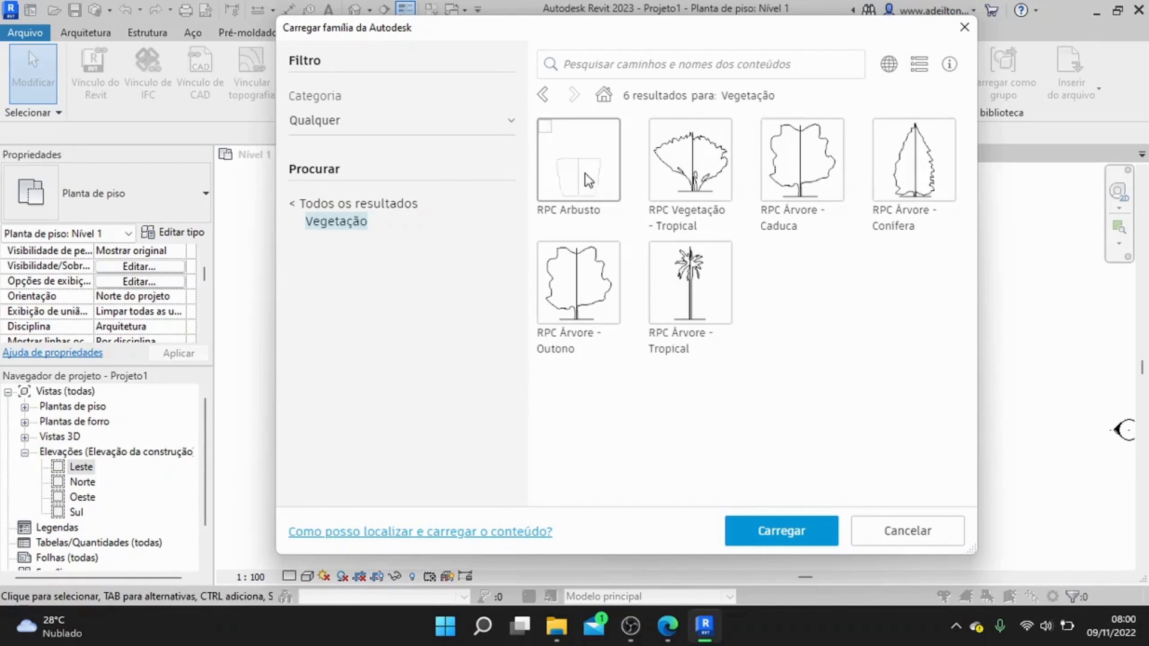
pyautogui.click(336, 205)
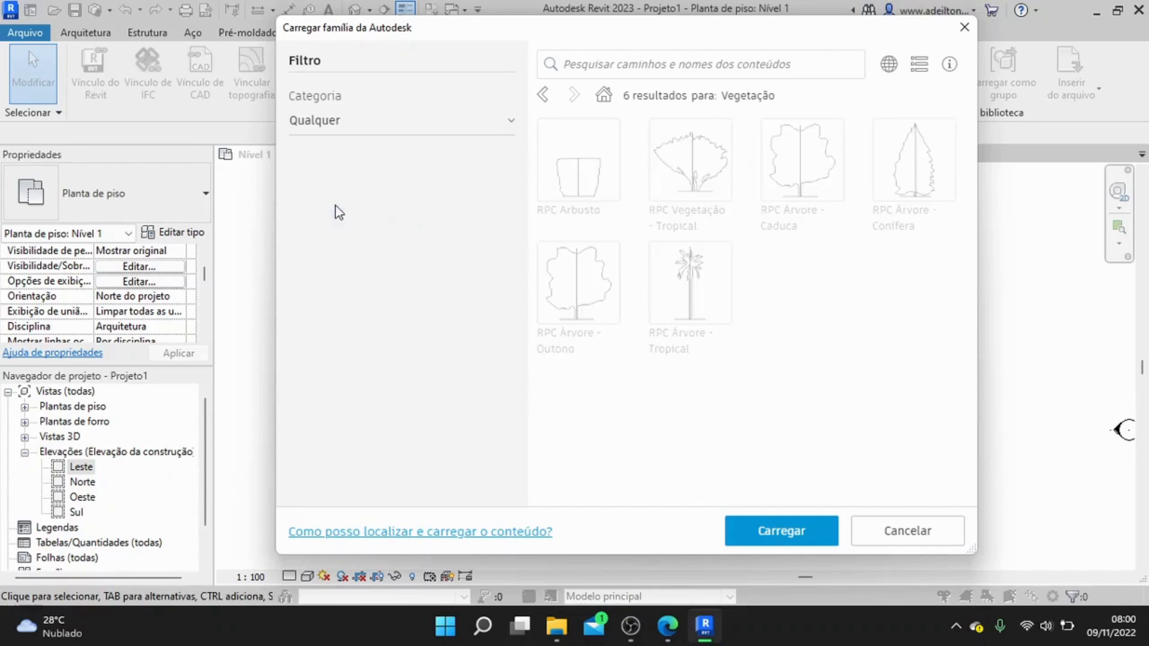
pyautogui.click(902, 533)
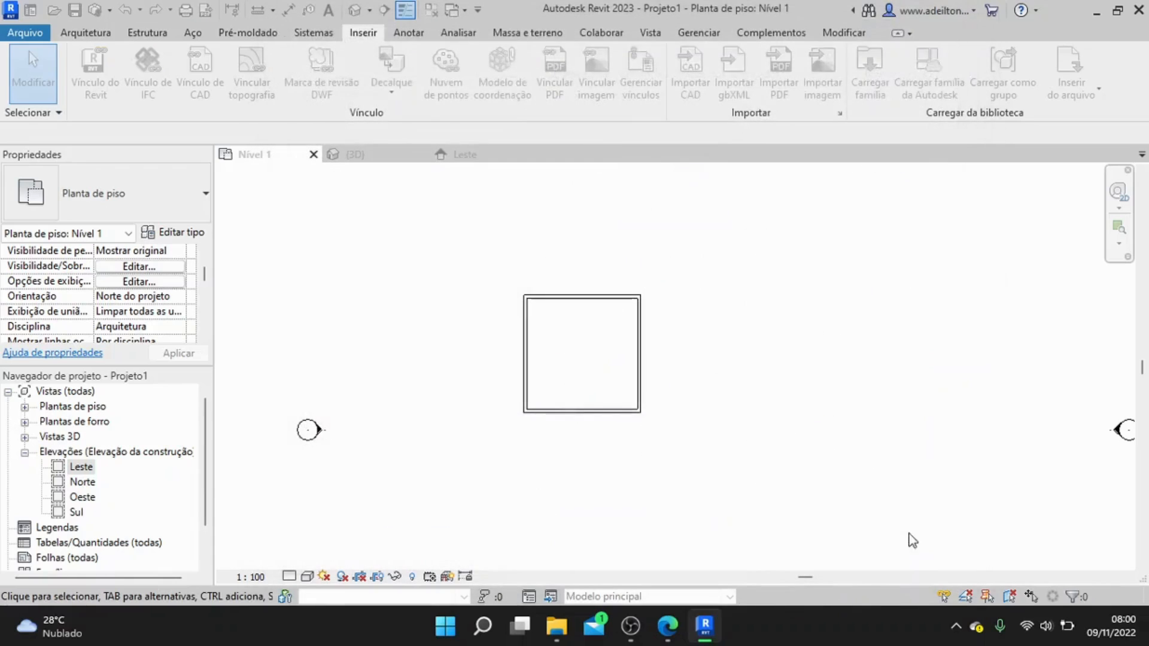
# - Try to place a linear dimension across the full outer width of the upper wall
pyautogui.click(411, 34)
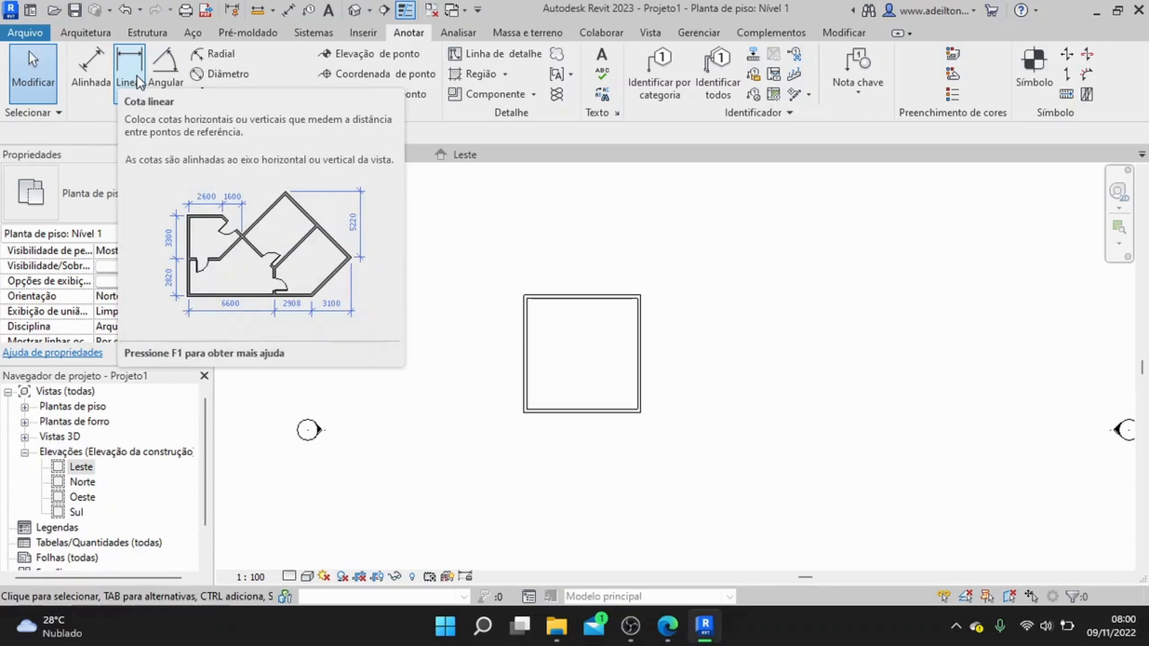
pyautogui.click(138, 76)
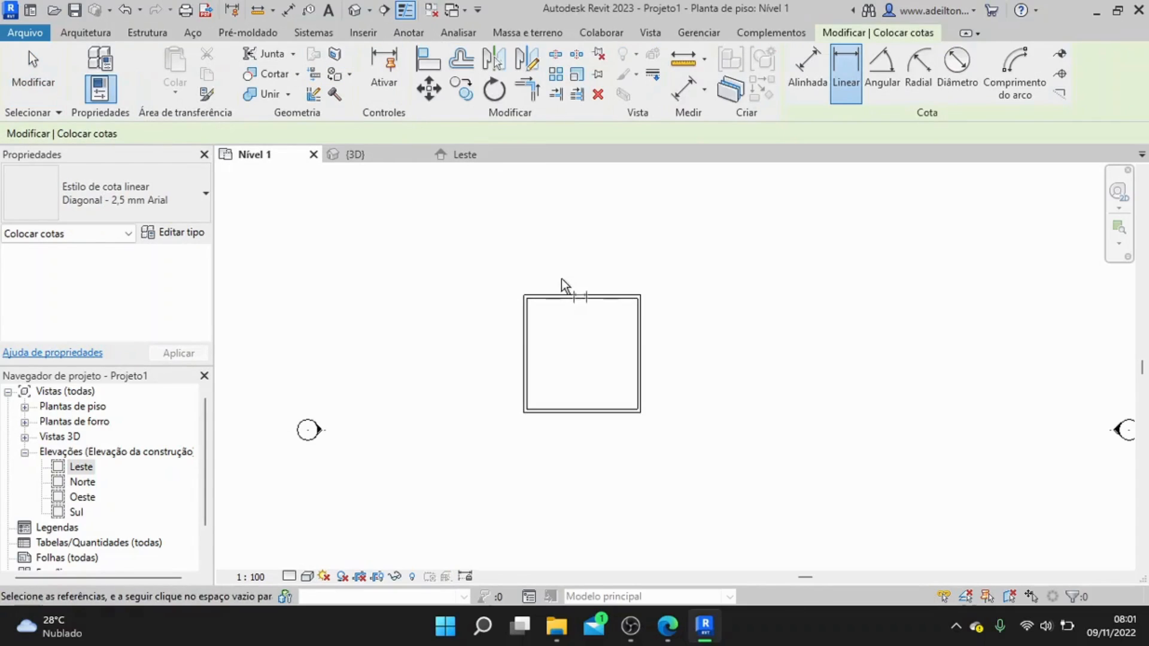
pyautogui.scroll(1, 558, 276)
pyautogui.scroll(3, 516, 302)
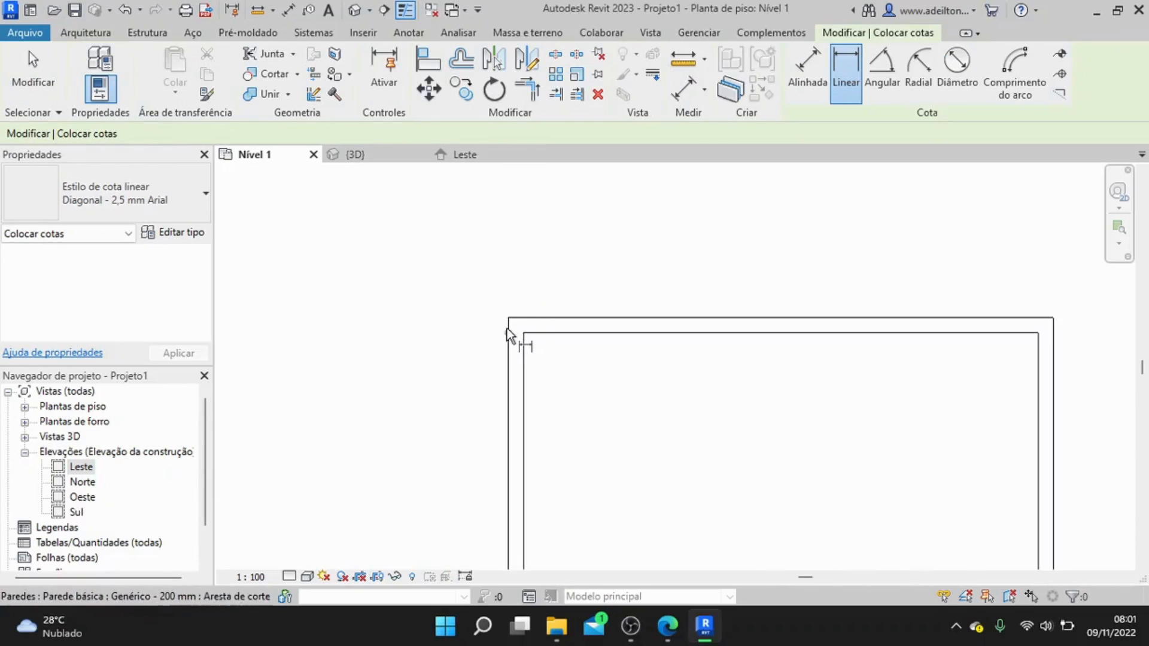
pyautogui.click(512, 327)
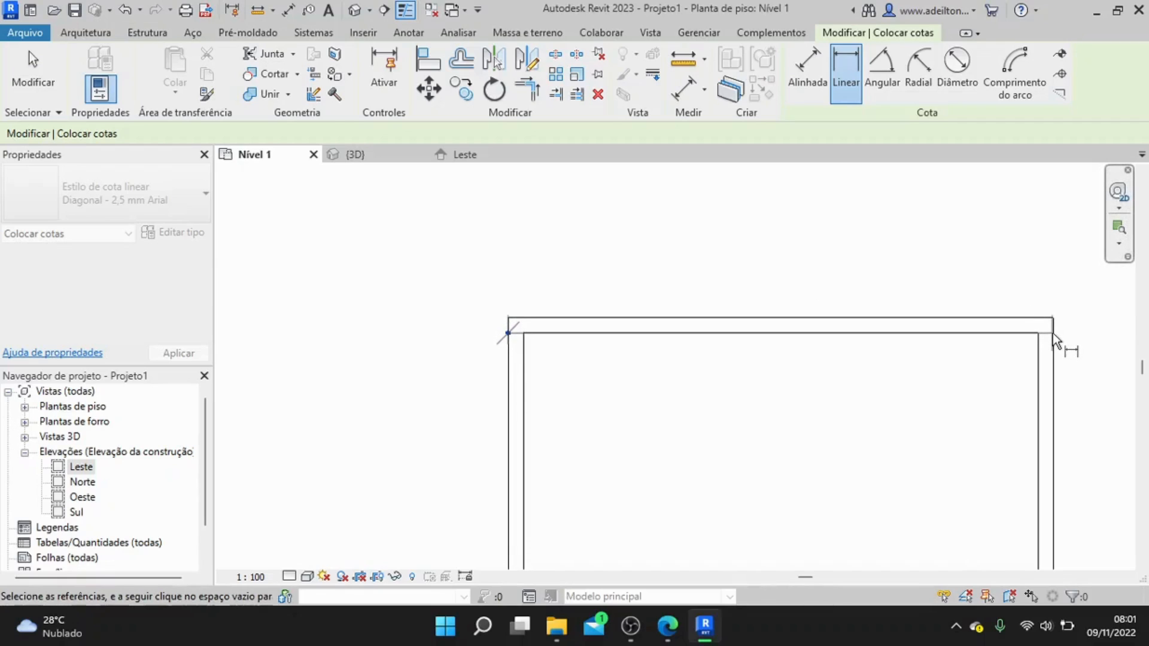
pyautogui.press('Escape')
pyautogui.scroll(-2, 1018, 297)
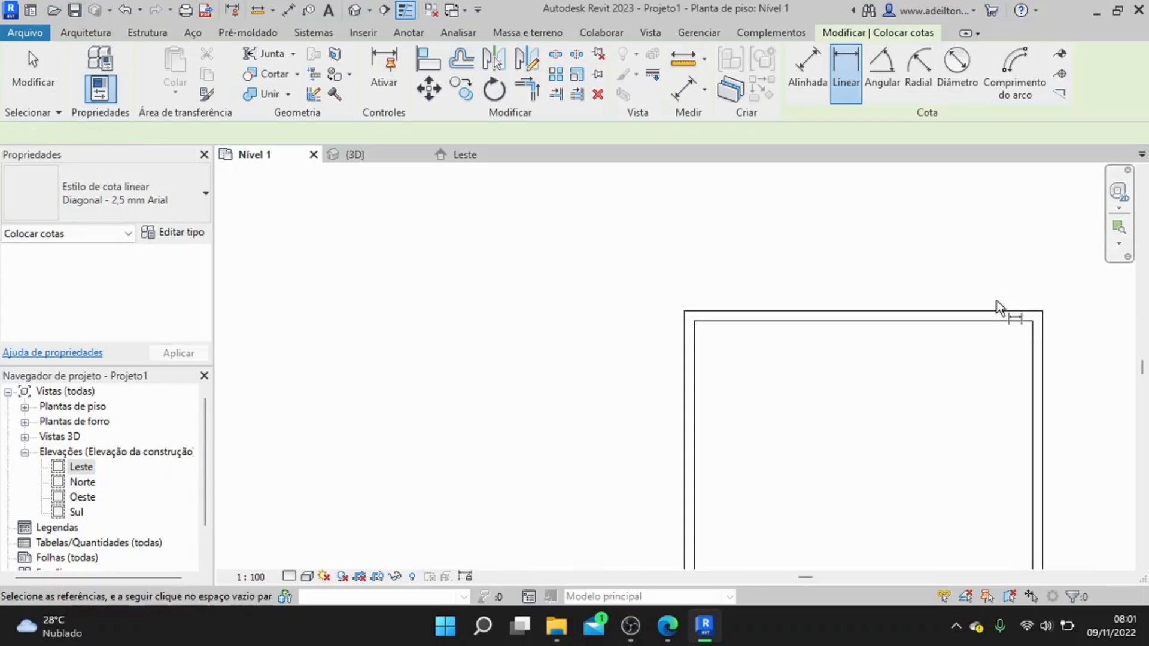
# - Place a linear dimension across the thickness of the left wall, just above the square's upper-left corner
pyautogui.moveTo(997, 301); pyautogui.dragTo(795, 246, button='middle')
pyautogui.scroll(-2, 795, 245)
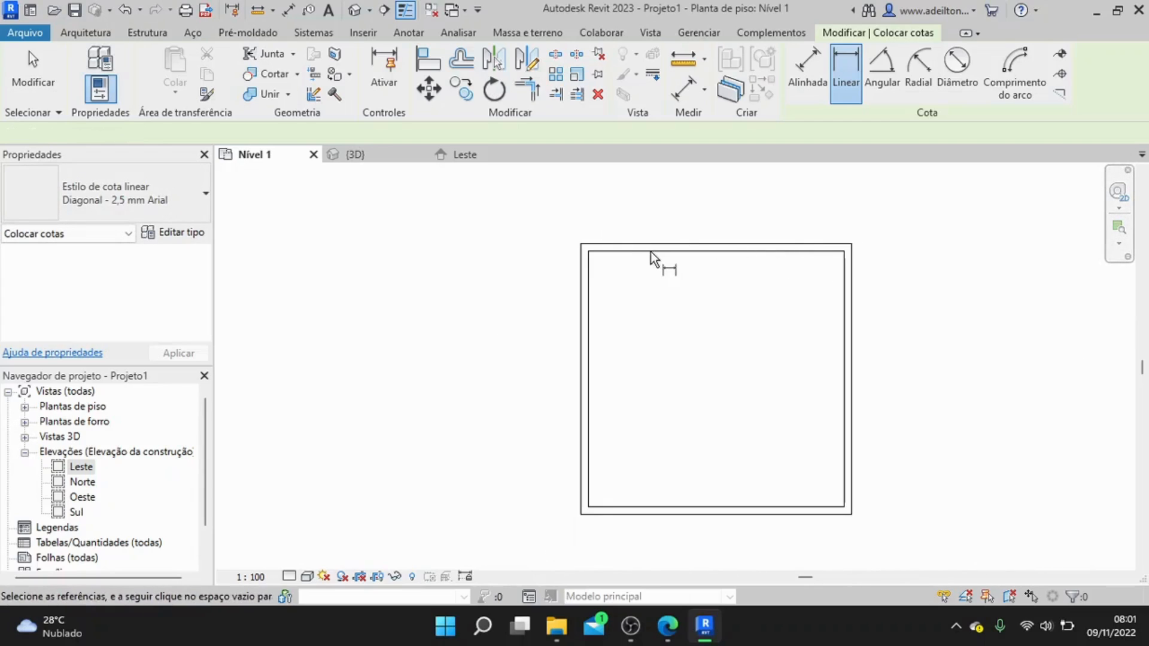
pyautogui.moveTo(651, 252); pyautogui.dragTo(639, 318, button='middle')
pyautogui.click(570, 321)
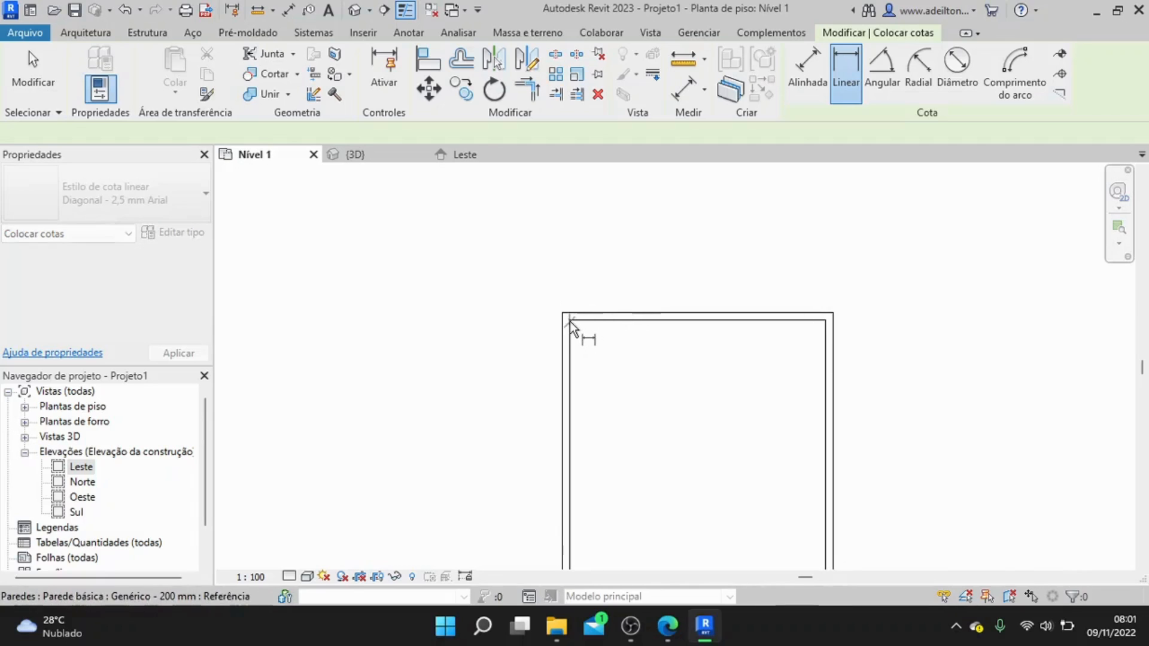
pyautogui.scroll(3, 569, 321)
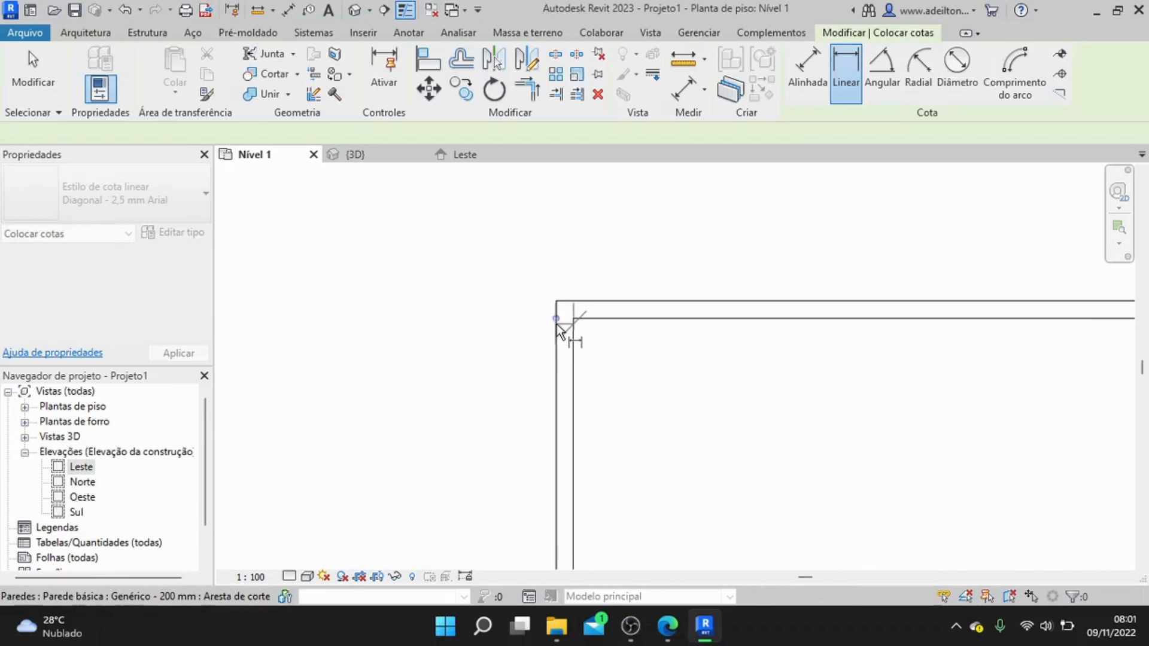
pyautogui.click(556, 318)
pyautogui.click(567, 279)
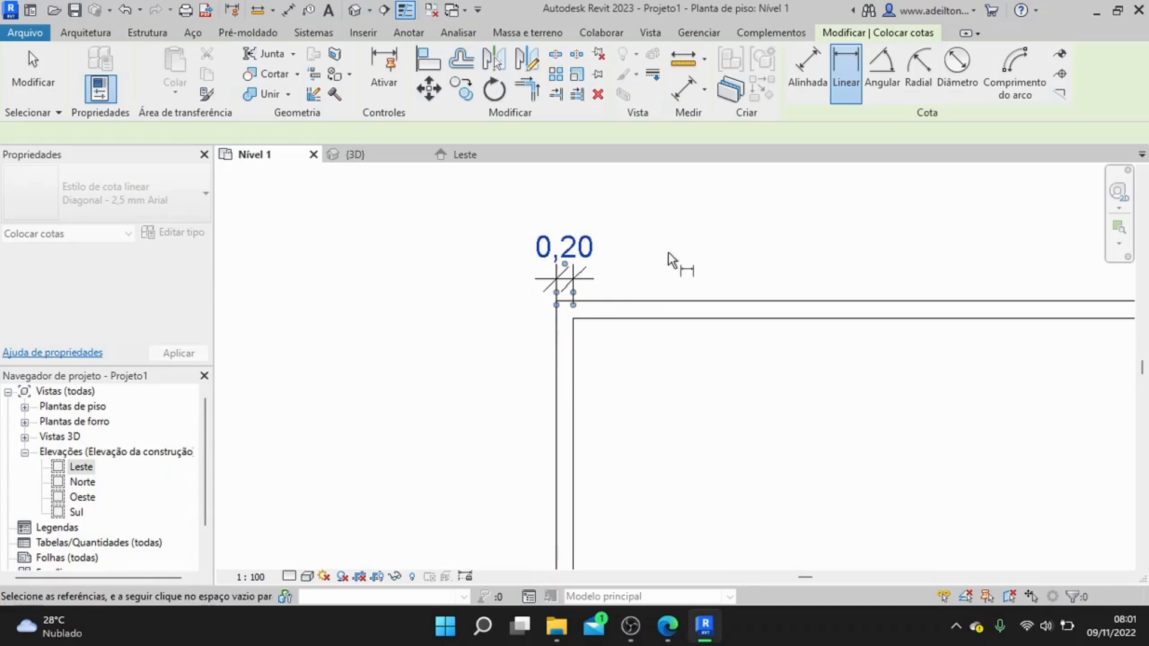
pyautogui.scroll(-2, 720, 282)
pyautogui.moveTo(722, 290); pyautogui.dragTo(625, 294, button='middle')
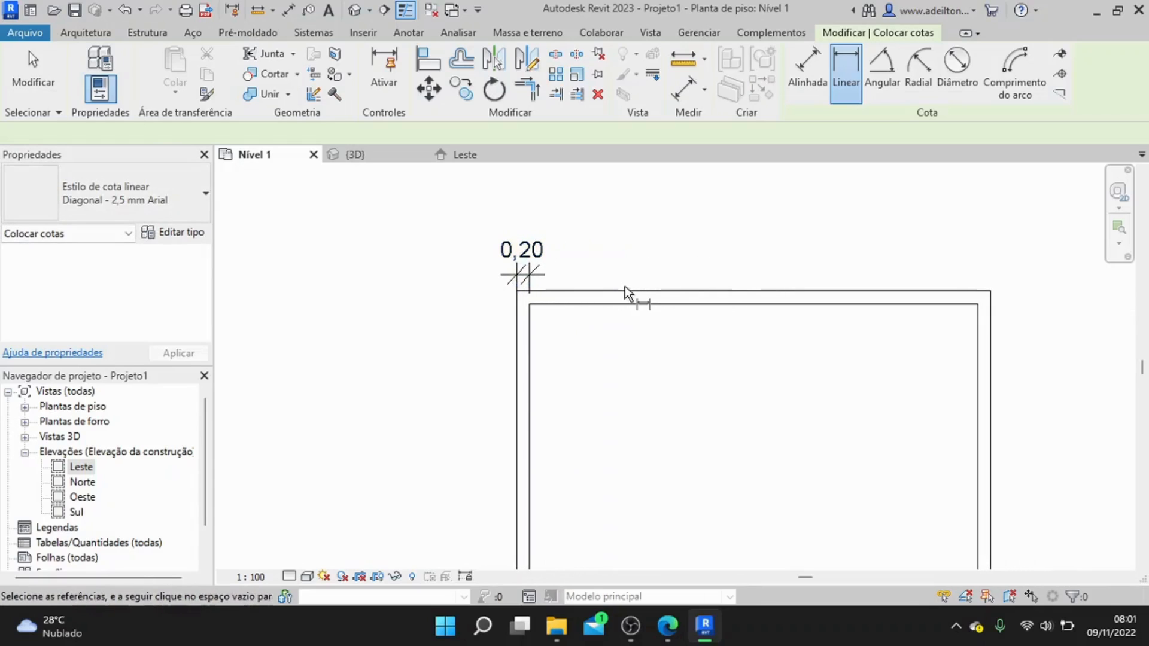
pyautogui.scroll(-3, 640, 292)
pyautogui.moveTo(692, 311); pyautogui.dragTo(656, 298, button='middle')
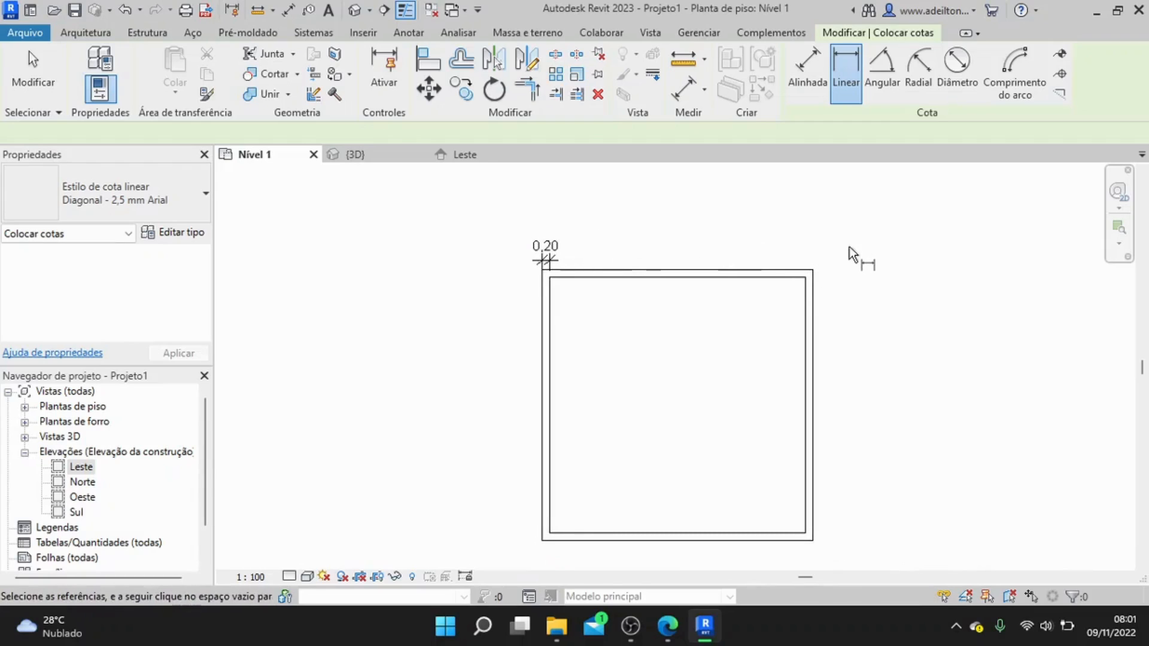
pyautogui.scroll(1, 591, 250)
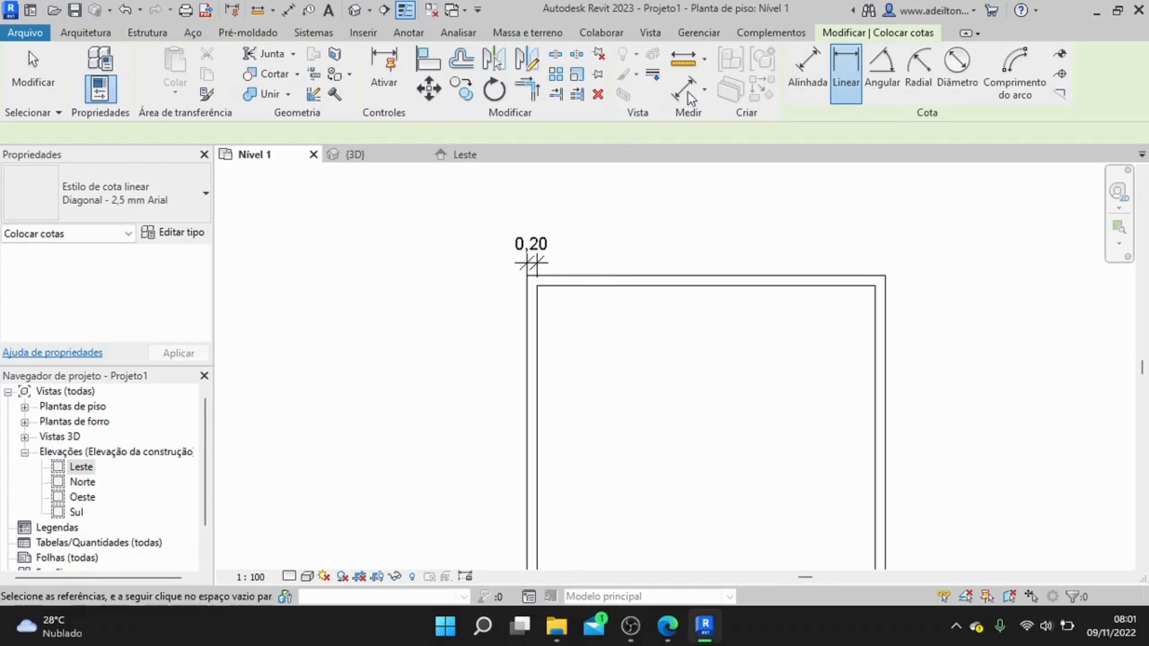
pyautogui.press('Escape')
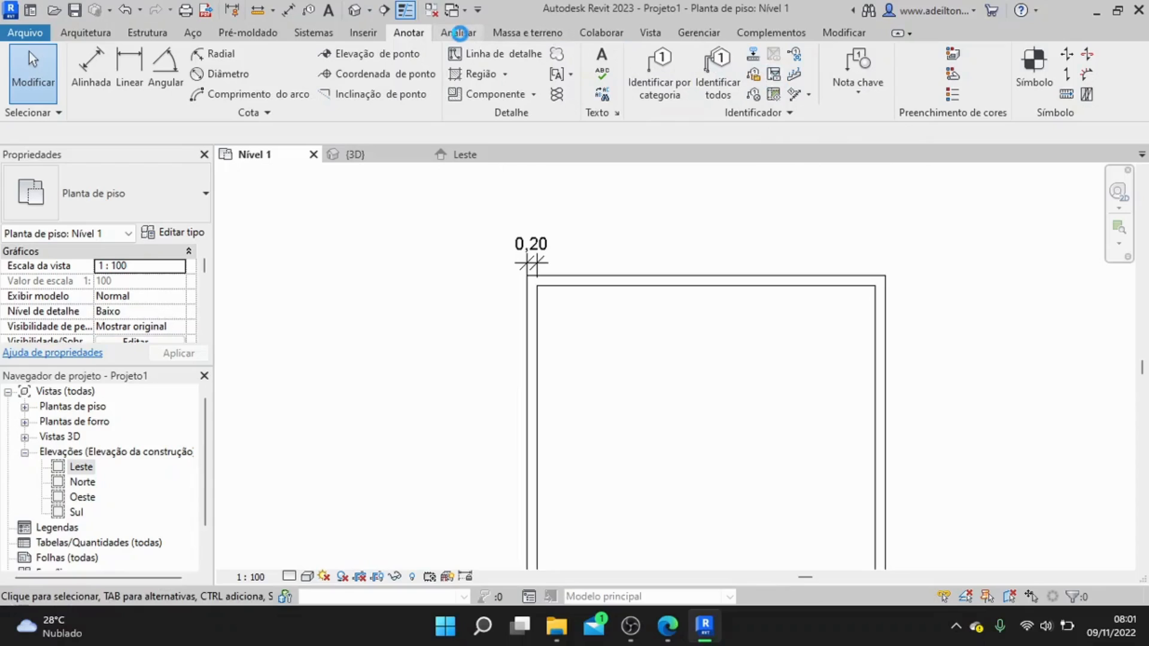
# - Review the analysis tools (Analisar), the massing and site tools (Massa e terreno) and the collaboration tools (Colaborar)
pyautogui.click(465, 37)
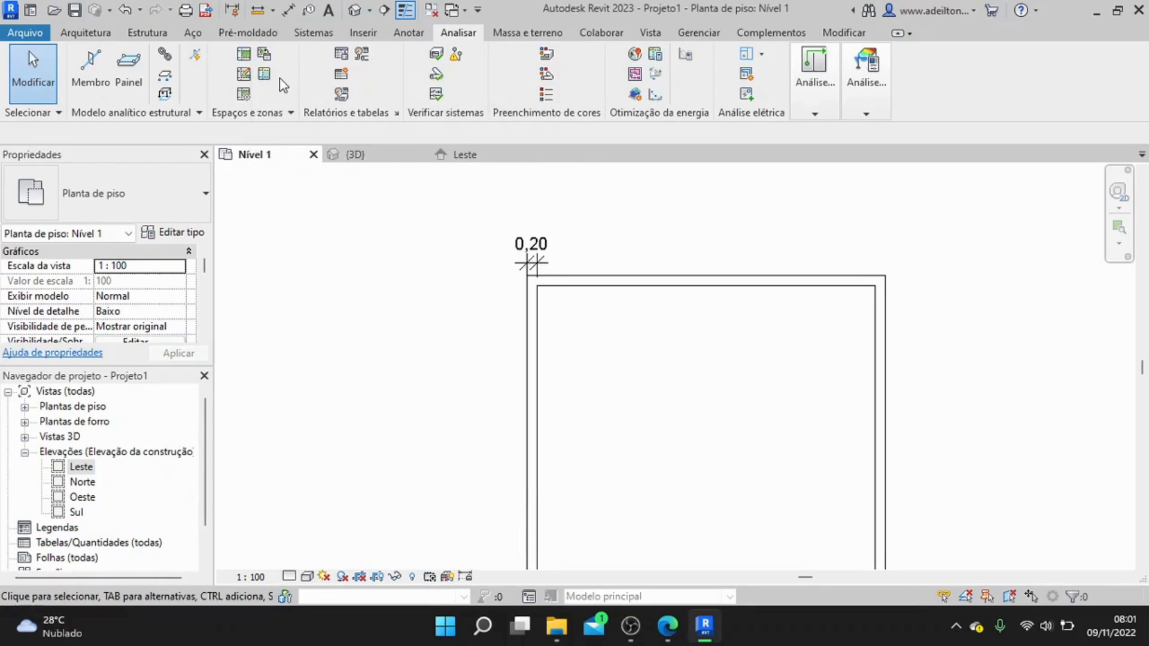
pyautogui.scroll(-2, 422, 203)
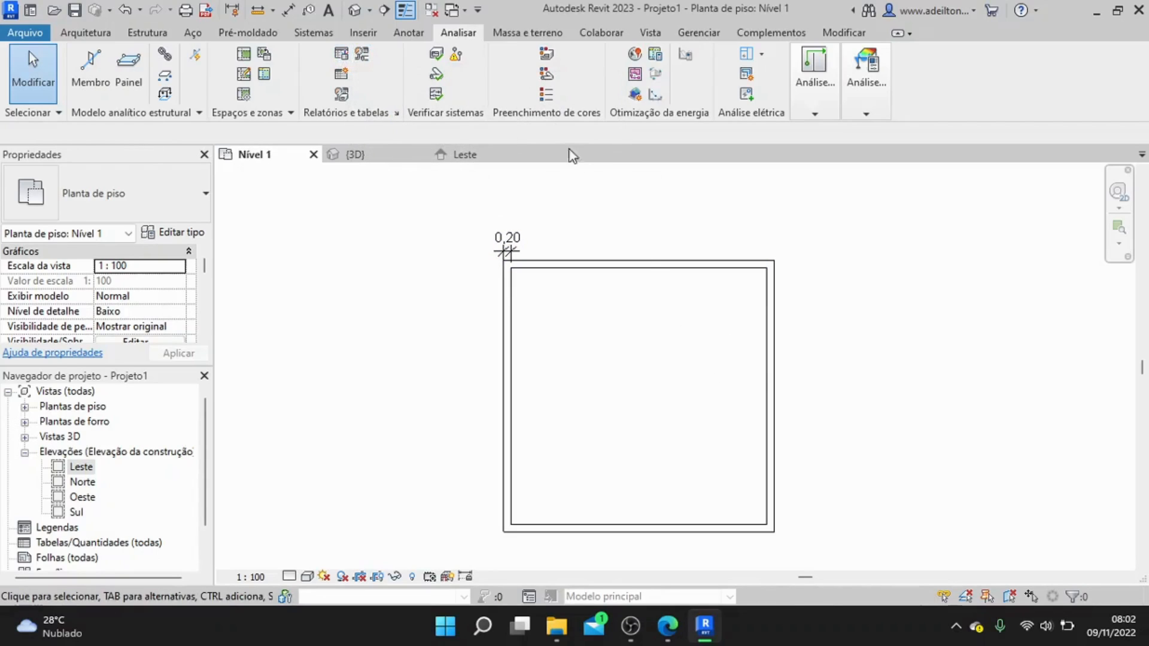
pyautogui.click(525, 33)
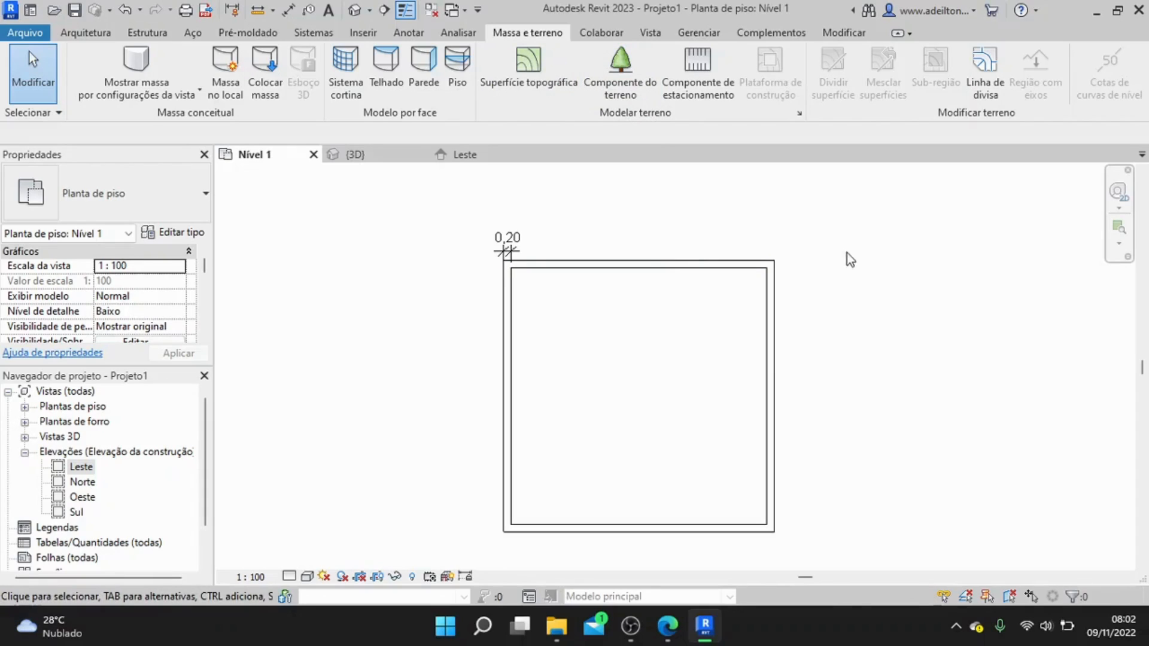
pyautogui.click(622, 34)
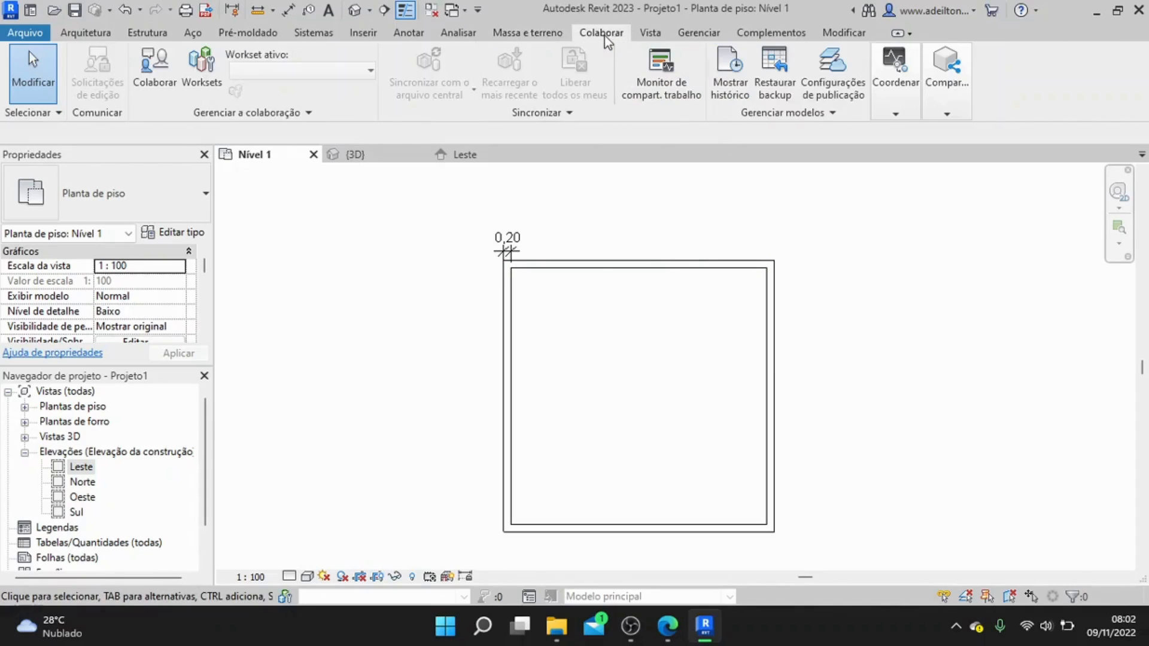
# - Review the view-creation tools under Vista, including the Vista 3D options for default view, camera and walkthrough
pyautogui.click(660, 40)
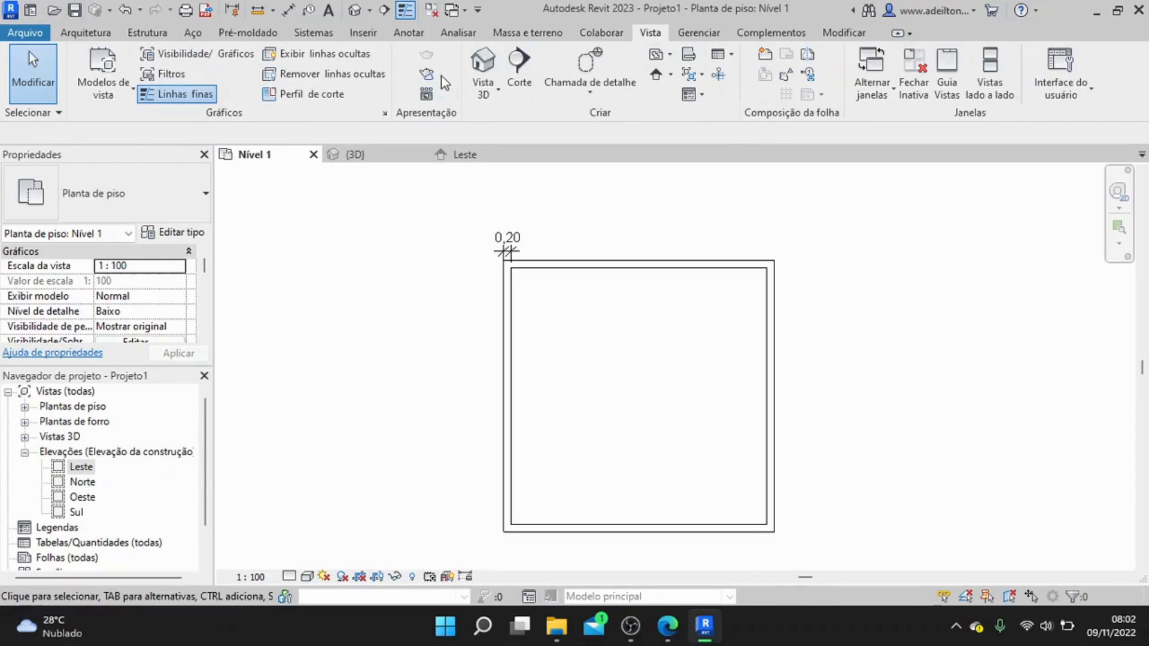
pyautogui.click(492, 90)
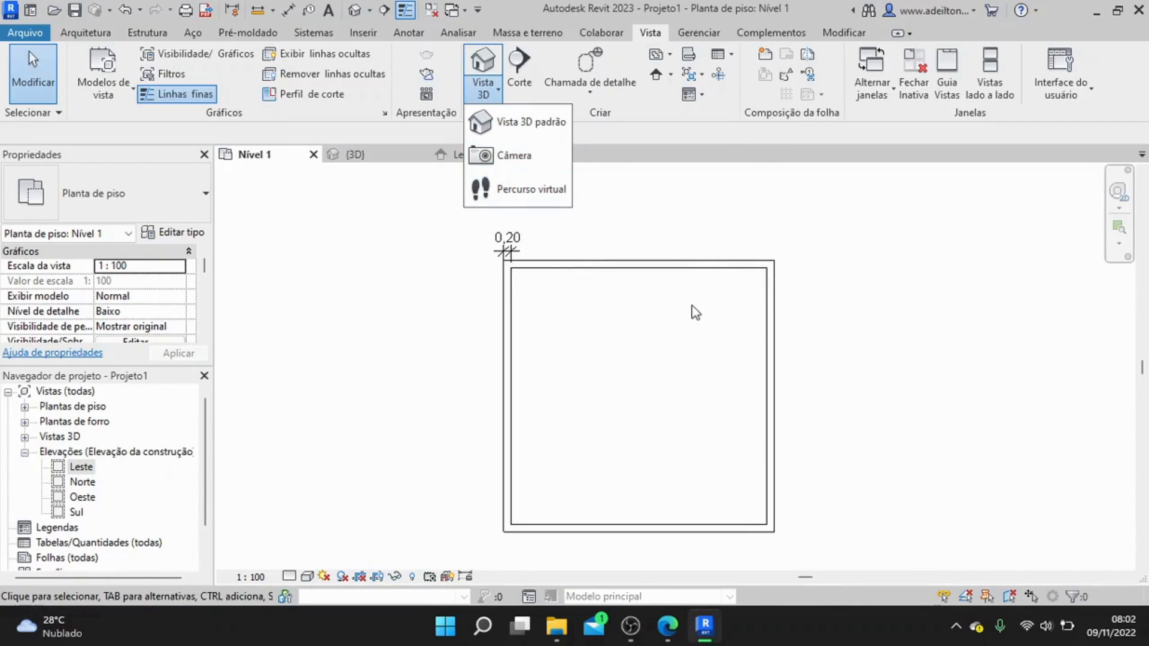
pyautogui.click(644, 213)
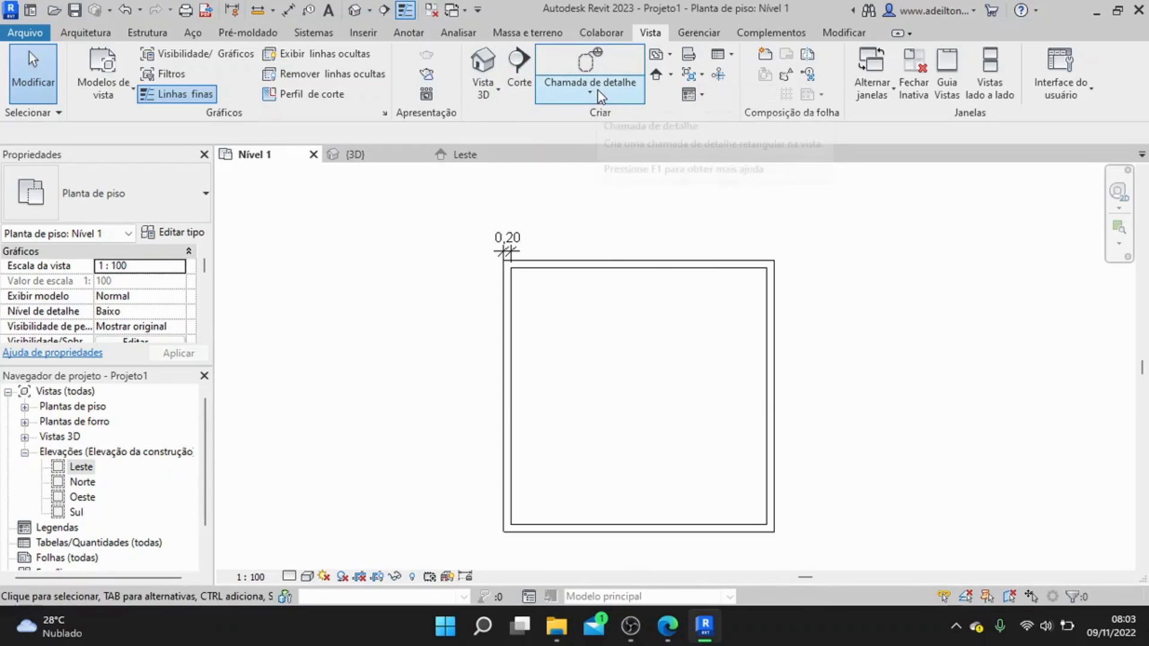
# - Review the project management (Gerenciar), add-in (Complementos) and editing (Modificar) tools
pyautogui.click(696, 32)
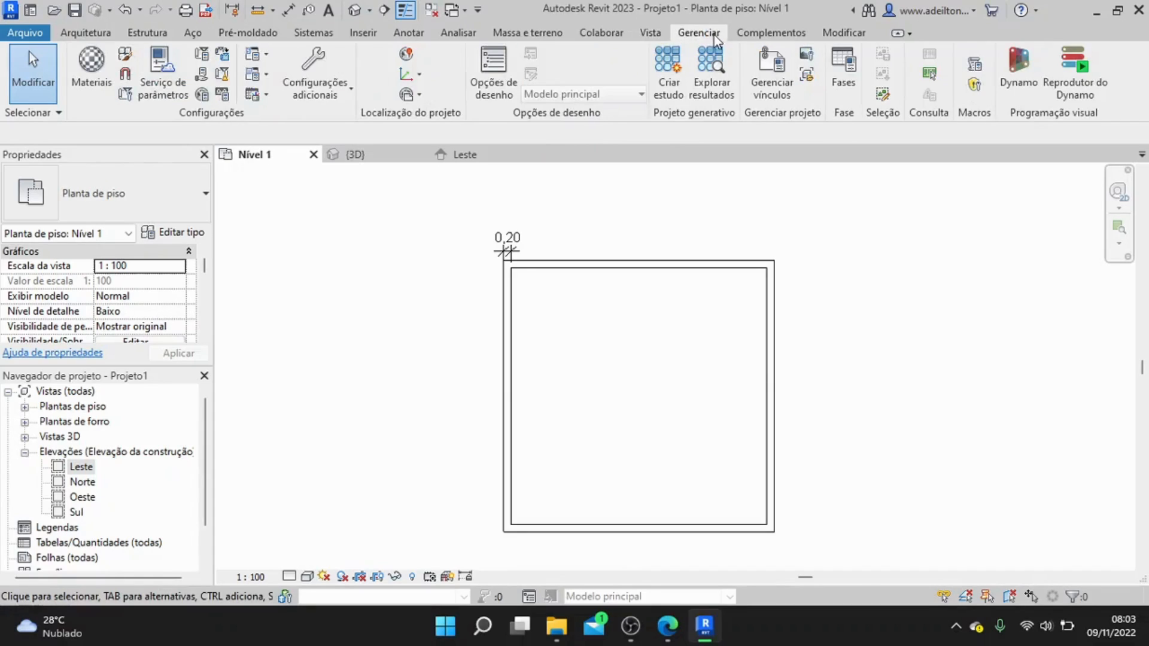
pyautogui.click(777, 37)
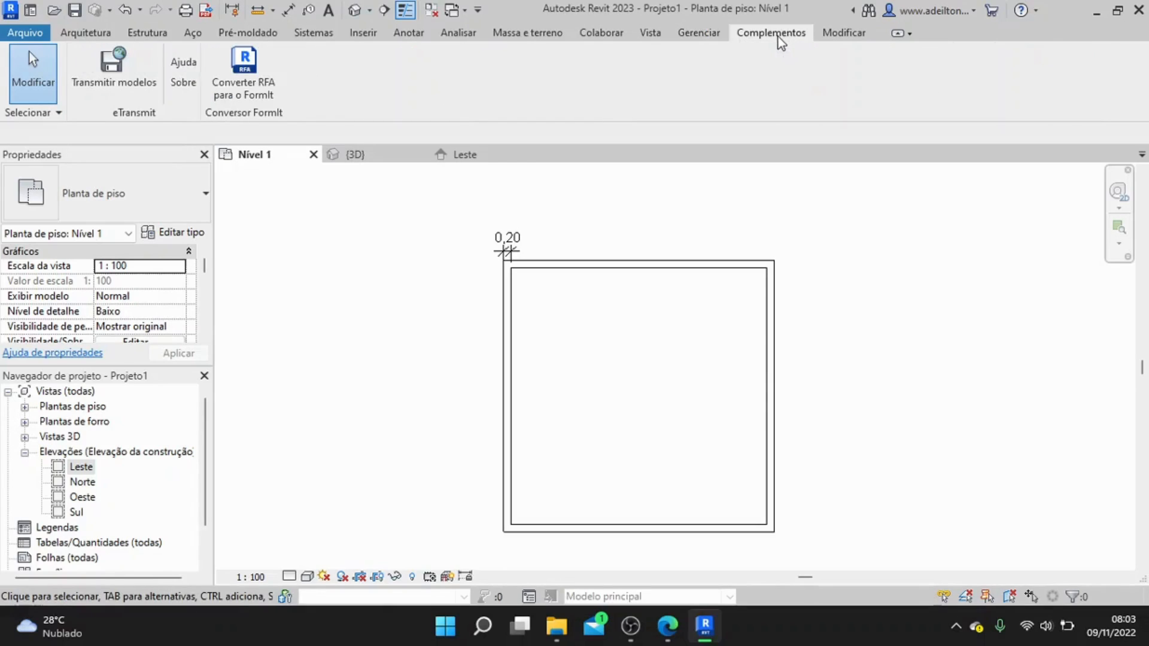
pyautogui.click(844, 36)
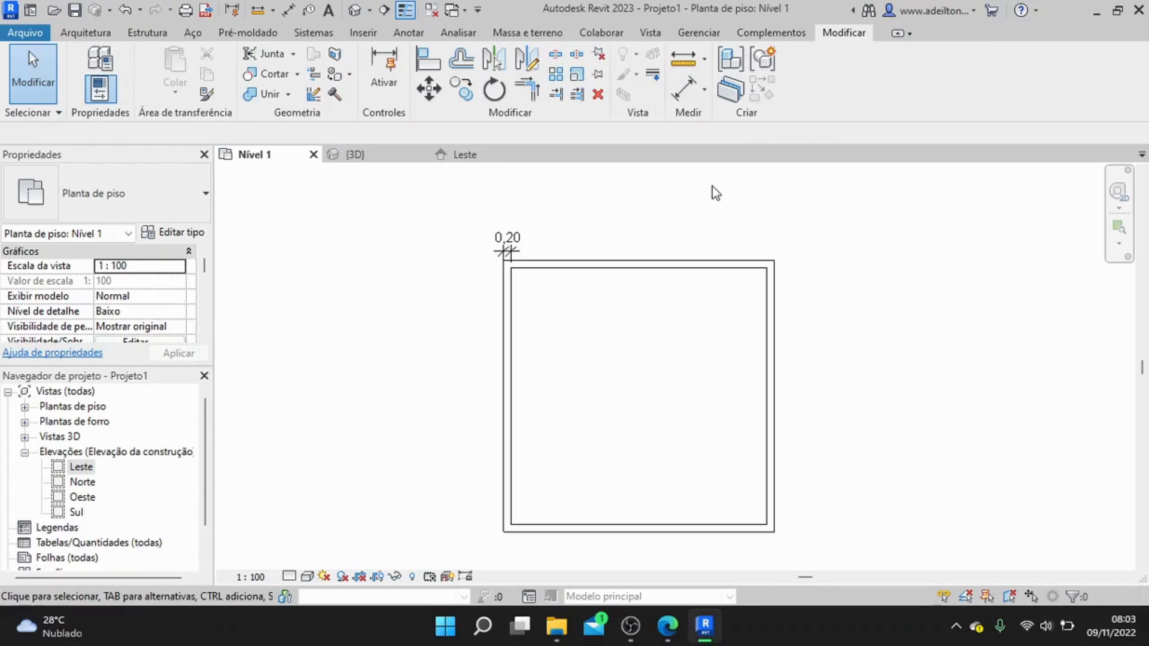
# - Delete the square of walls and its dimension from the Nível 1 plan
pyautogui.scroll(-2, 727, 222)
pyautogui.scroll(-1, 780, 206)
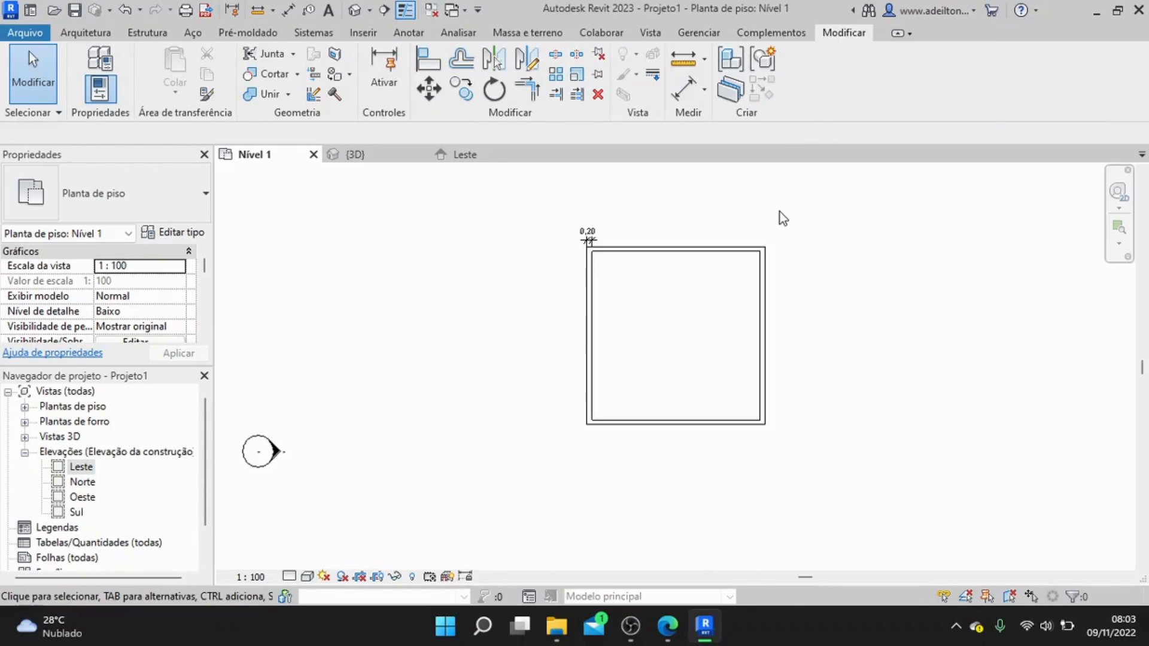
pyautogui.moveTo(790, 234); pyautogui.dragTo(785, 283, button='middle')
pyautogui.moveTo(792, 208); pyautogui.dragTo(476, 544)
pyautogui.press('Delete')
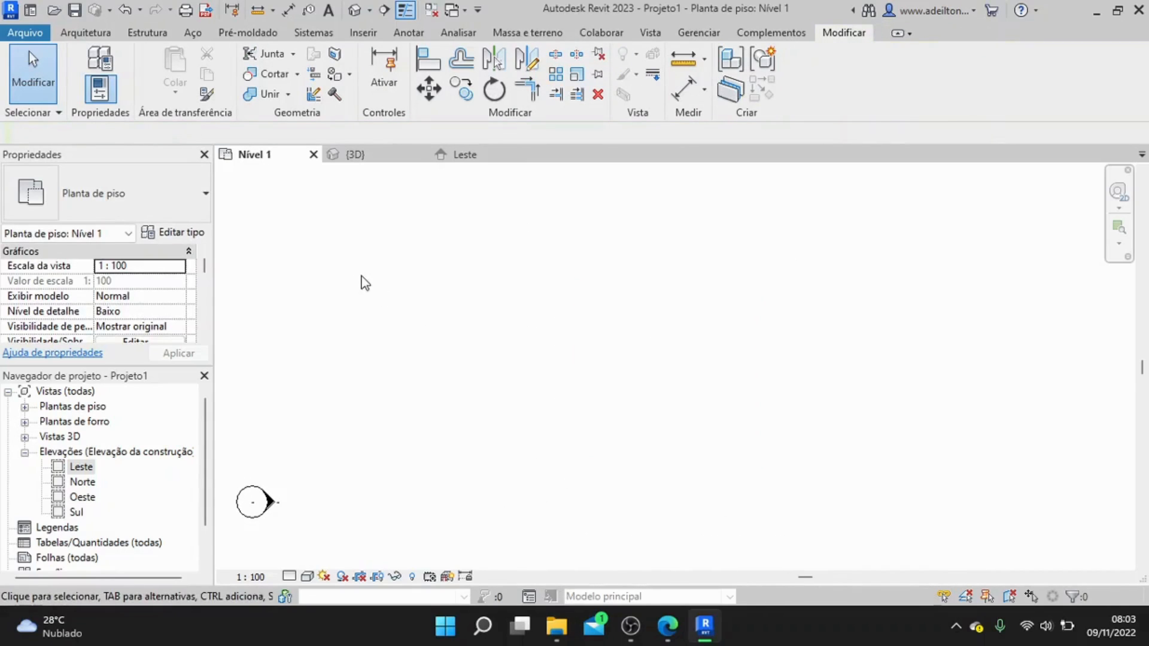
# - Return to the home screen and open the recent model Projeto7
pyautogui.click(30, 10)
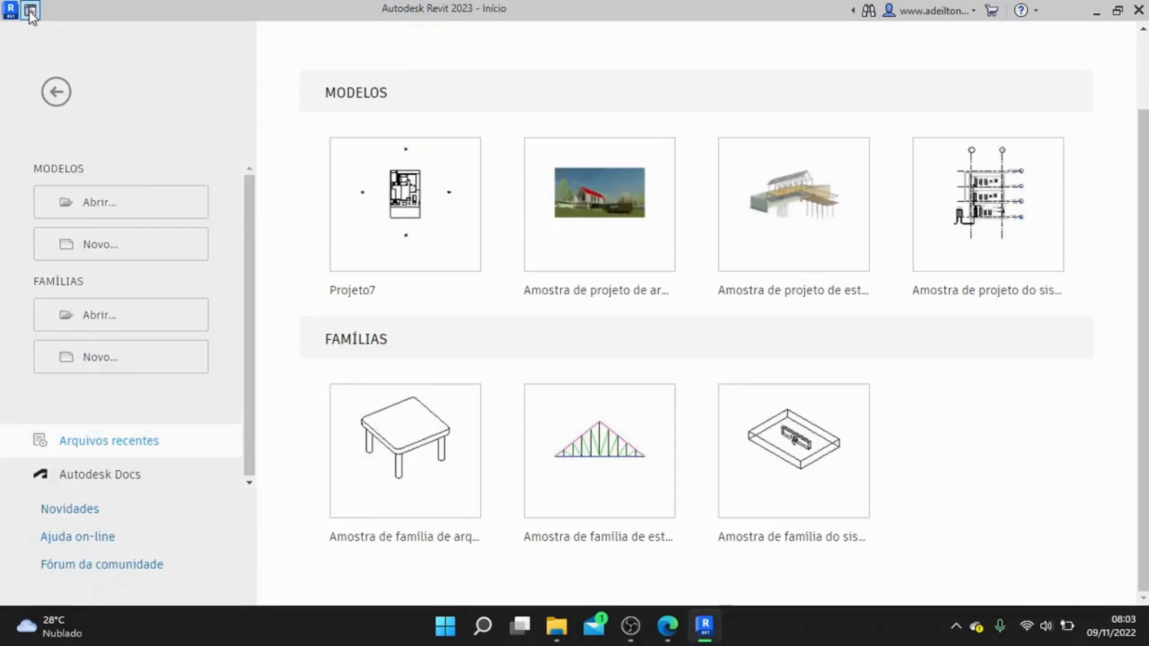
pyautogui.click(97, 202)
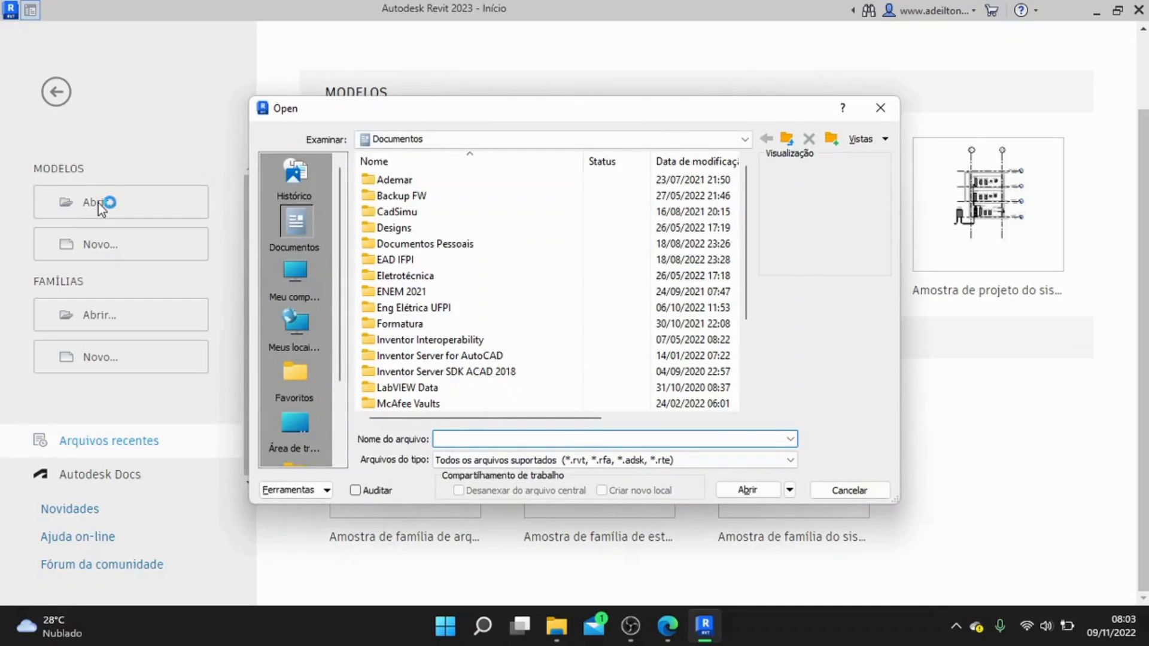
pyautogui.press('Escape')
pyautogui.click(403, 199)
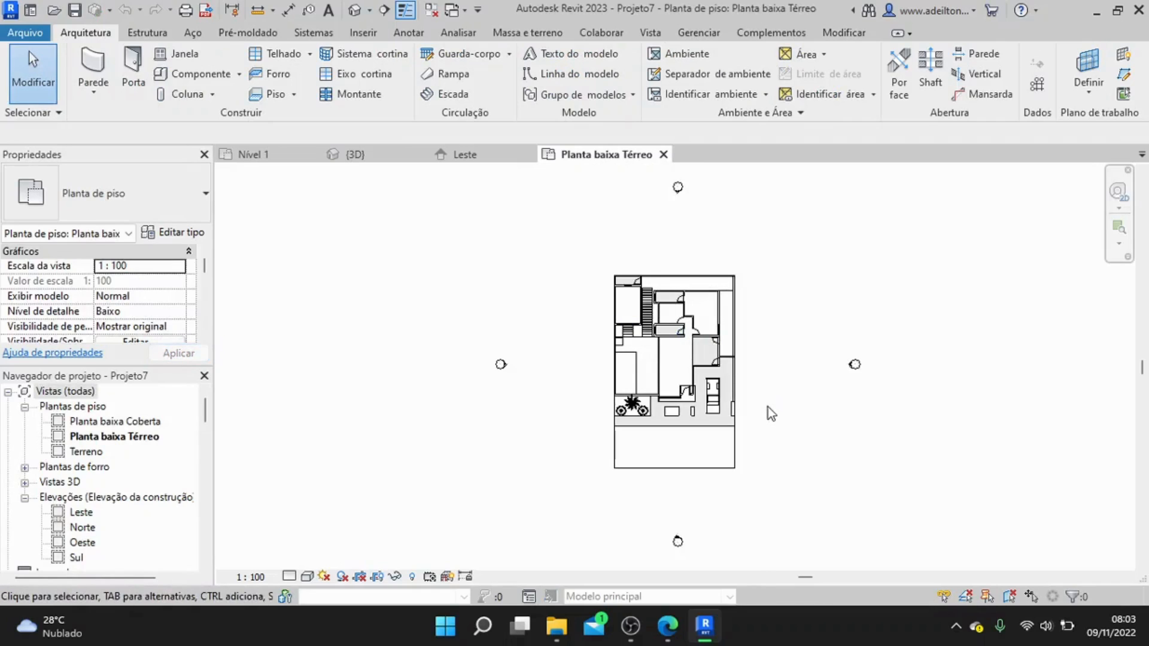
# - Examine the rooms, garage and garden of the house in the Planta baixa Térreo plan
pyautogui.scroll(3, 761, 418)
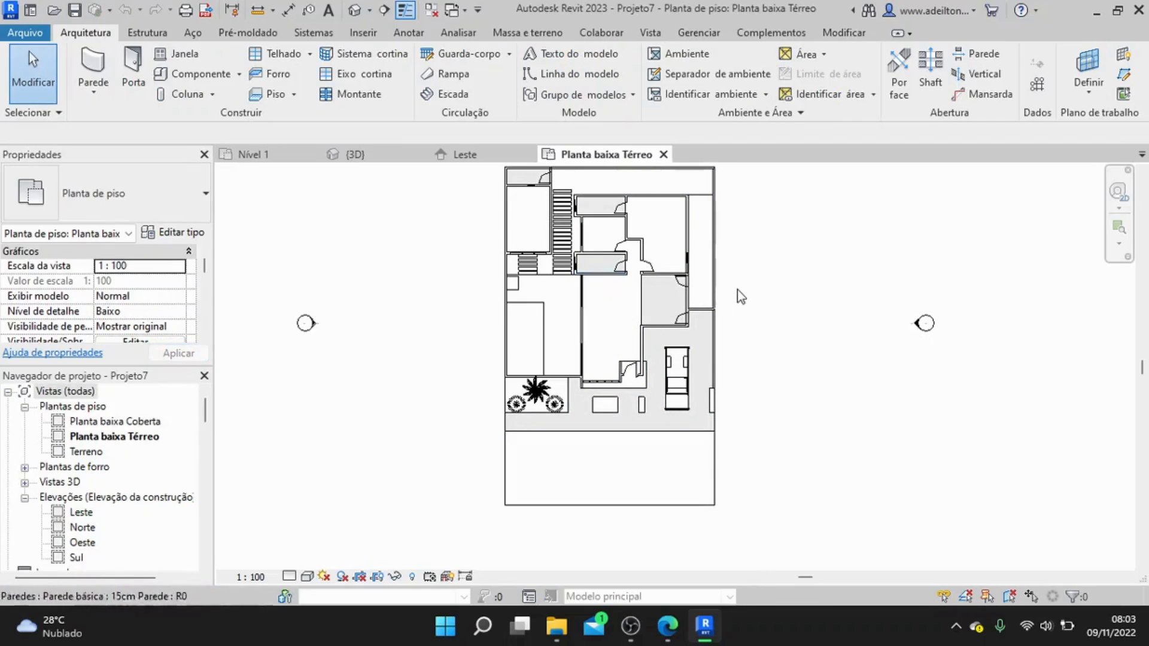
pyautogui.moveTo(737, 294); pyautogui.dragTo(758, 321, button='middle')
pyautogui.scroll(1, 759, 320)
pyautogui.scroll(2, 591, 359)
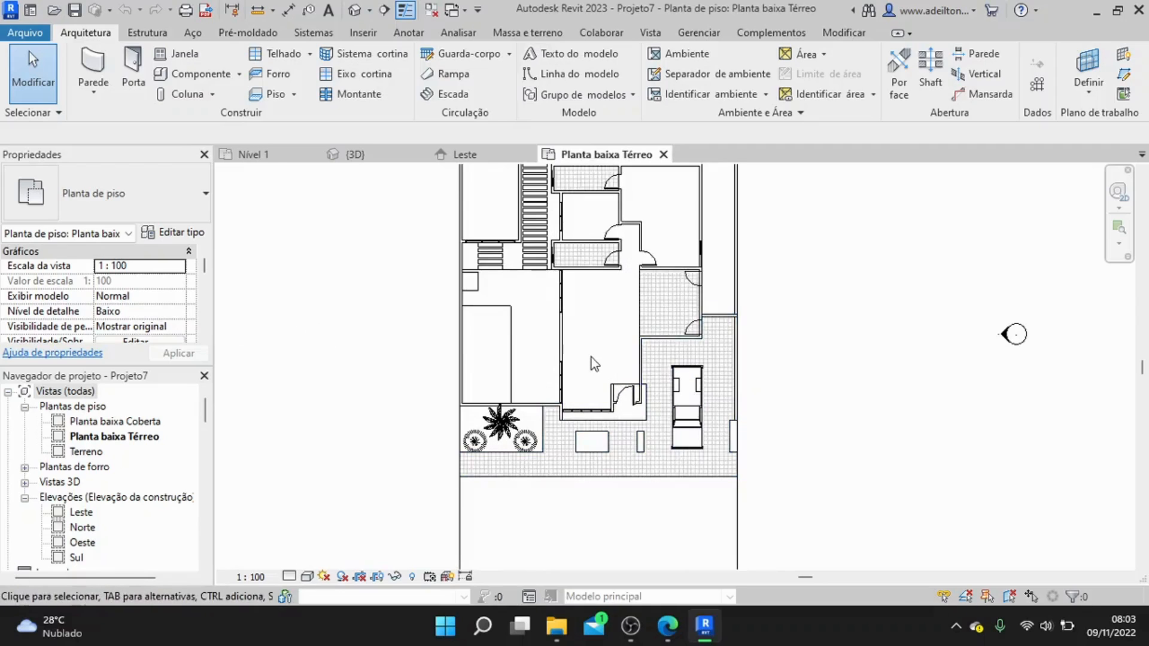
pyautogui.scroll(1, 589, 334)
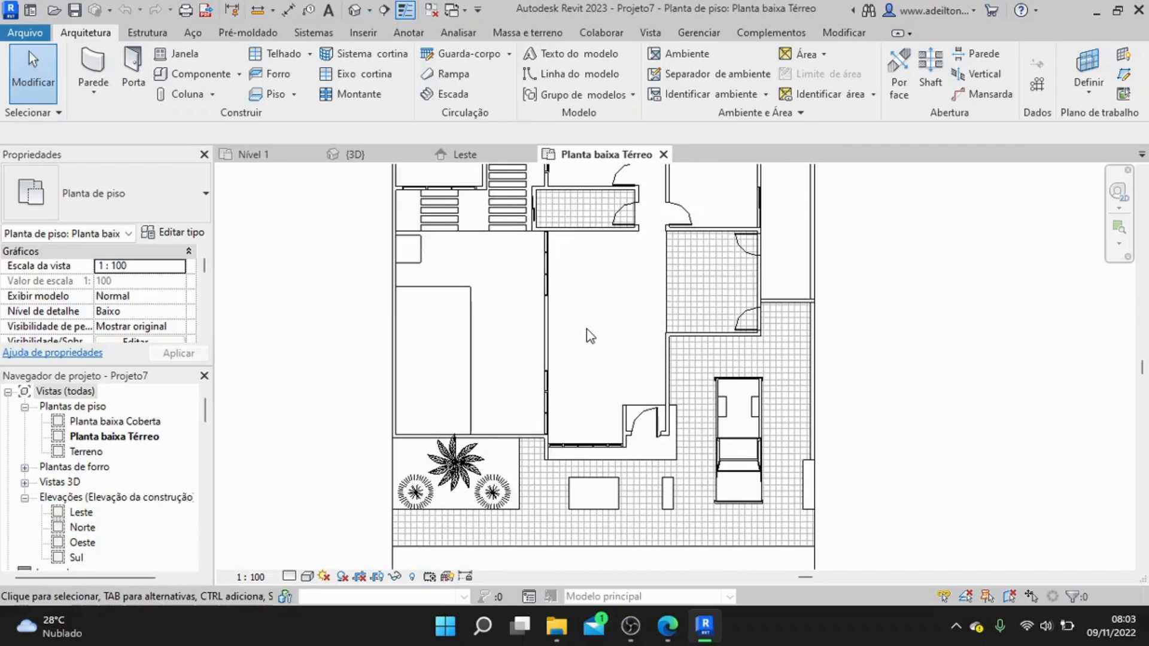
pyautogui.scroll(1, 591, 337)
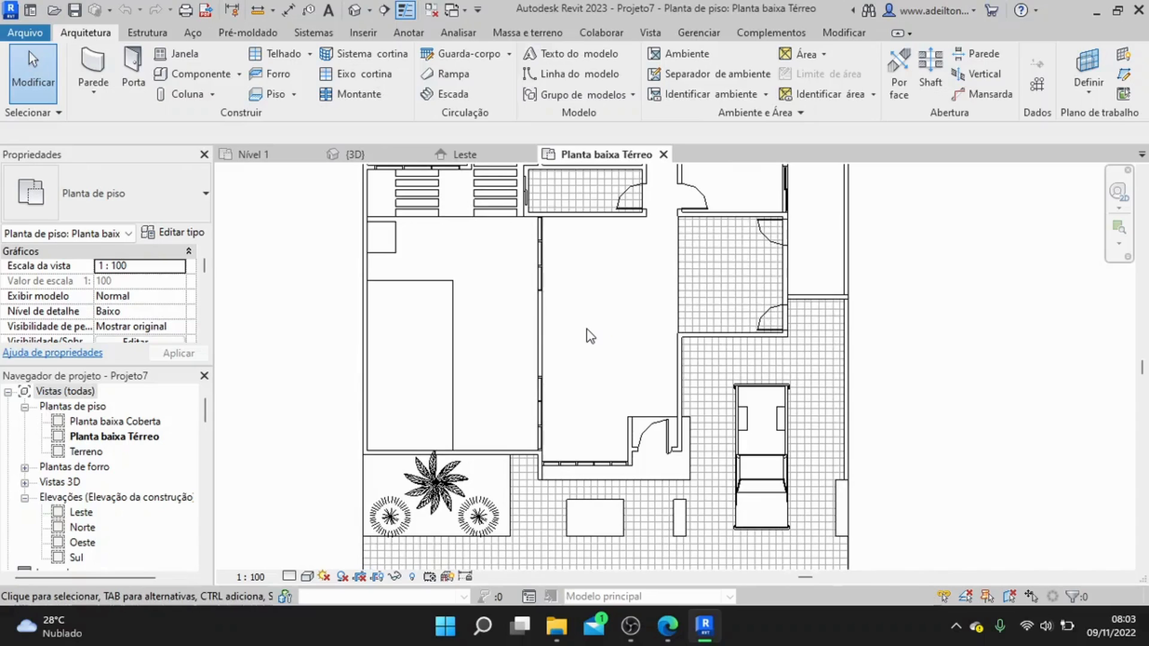
pyautogui.scroll(-3, 591, 336)
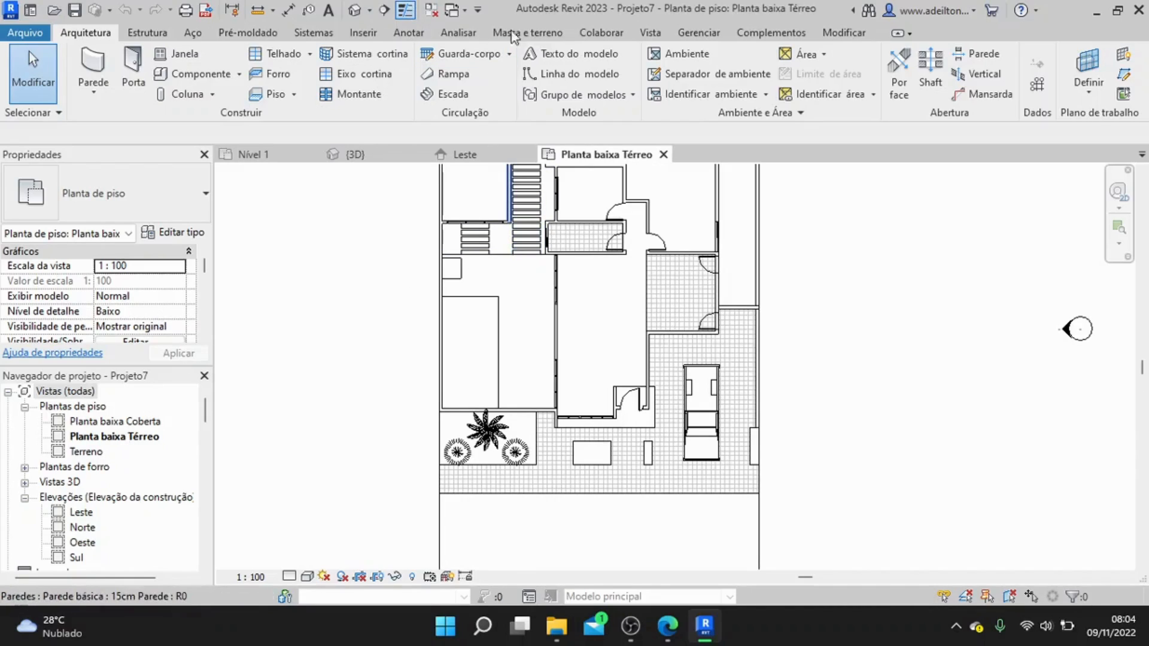
# - Open the default 3D view of the Projeto7 house
pyautogui.click(649, 33)
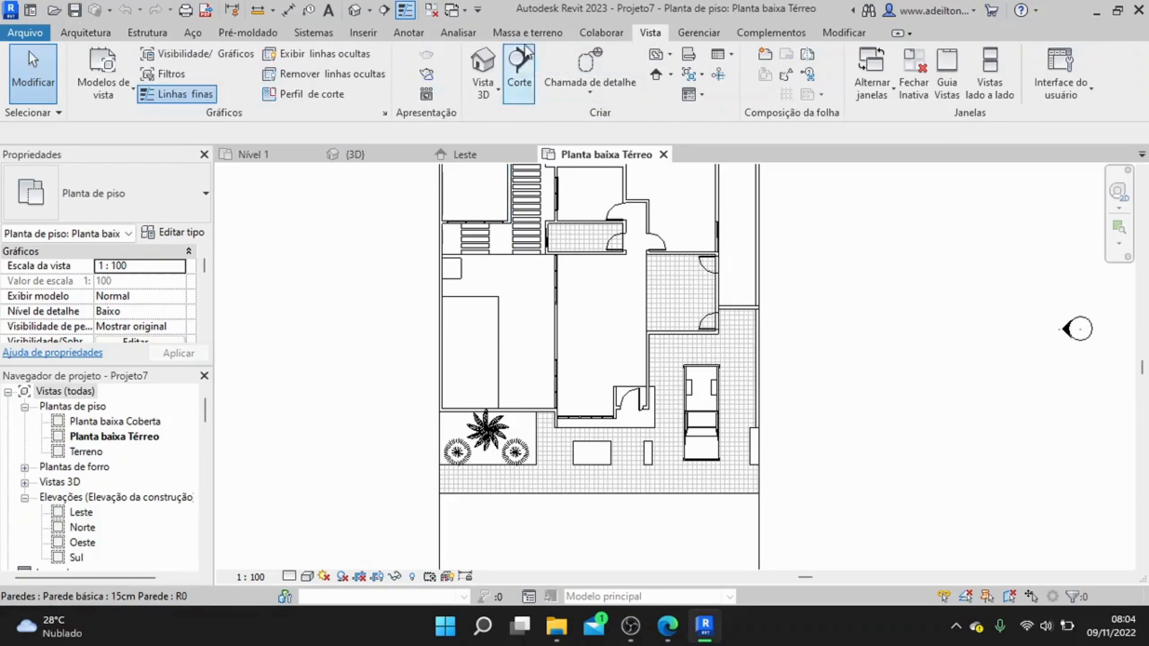
pyautogui.click(482, 62)
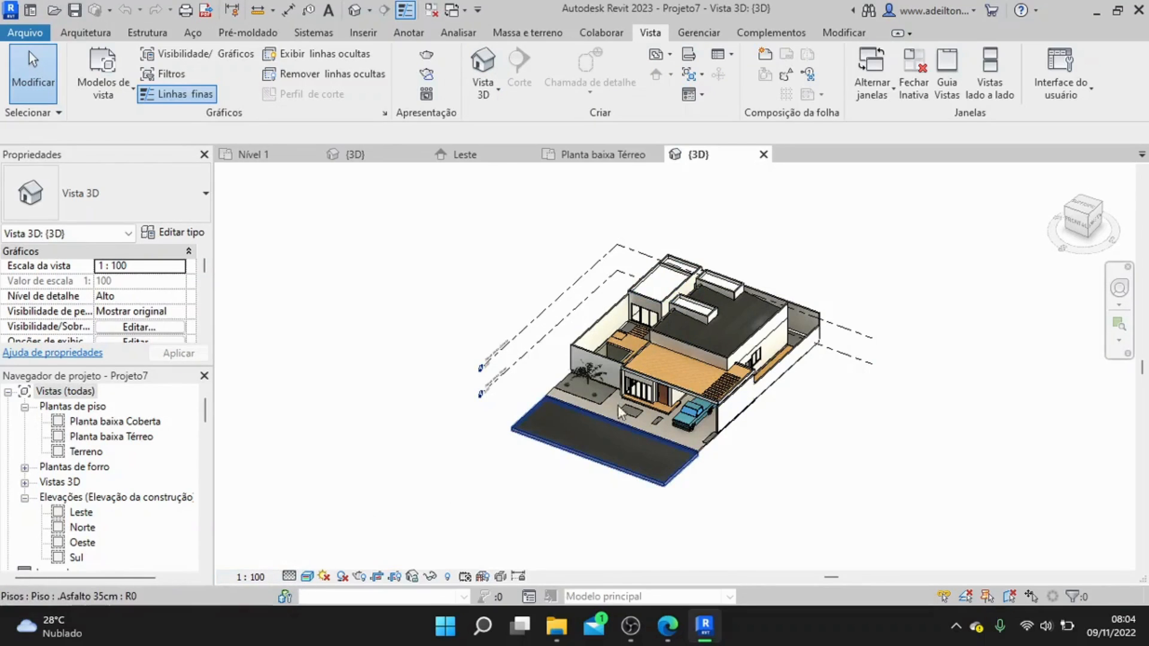
# - Set the 3D view's visual style to Linha oculta and its detail level to Médio, and look over the house
pyautogui.scroll(2, 666, 422)
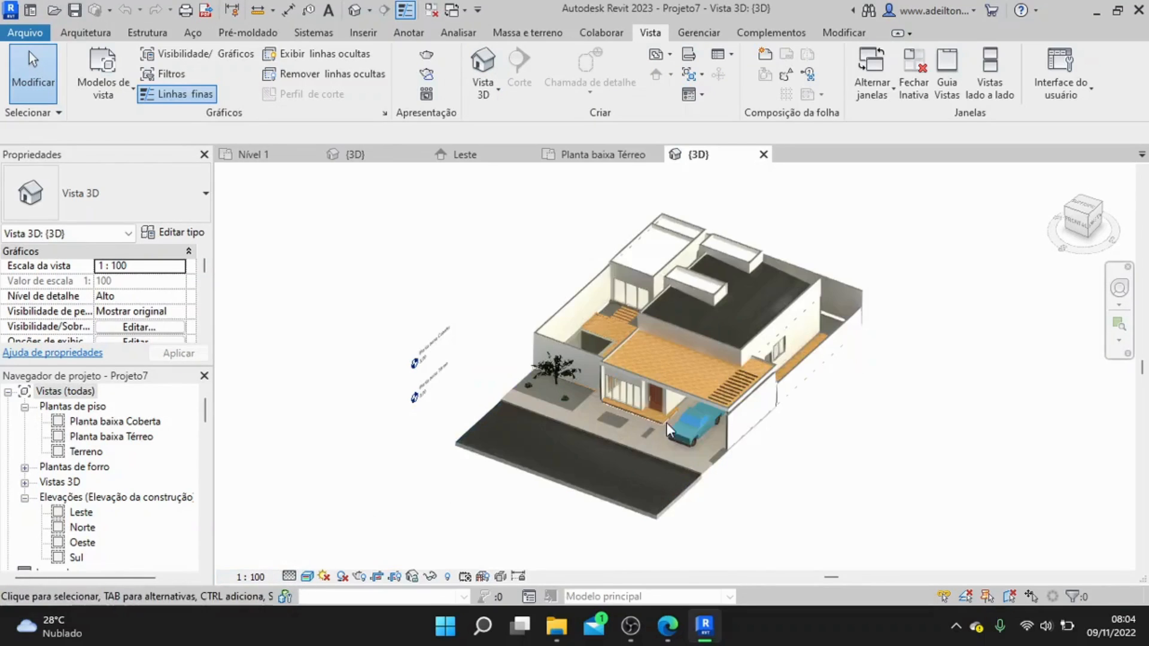
pyautogui.click(308, 576)
pyautogui.click(335, 507)
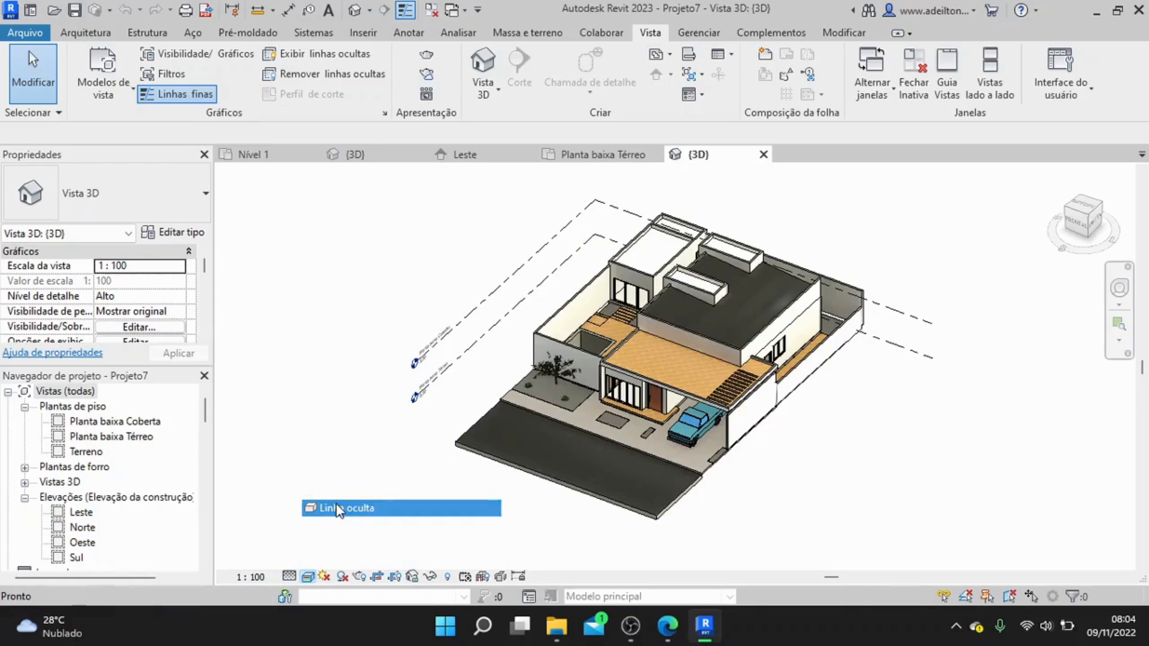
pyautogui.click(290, 576)
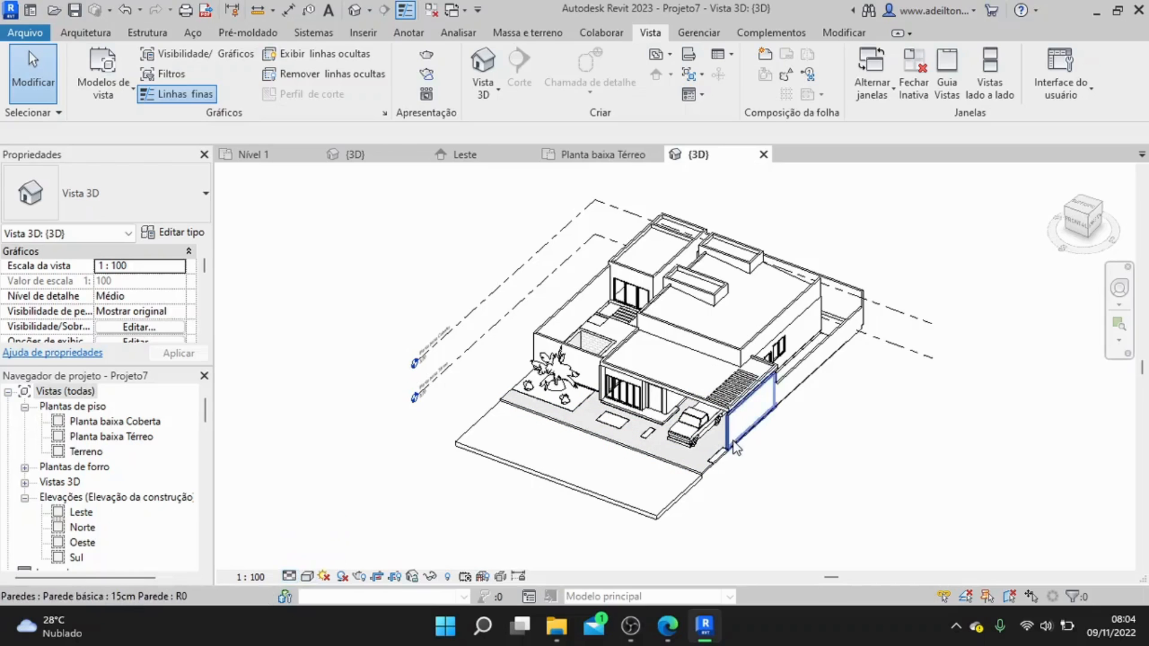
pyautogui.scroll(2, 676, 401)
pyautogui.scroll(2, 626, 363)
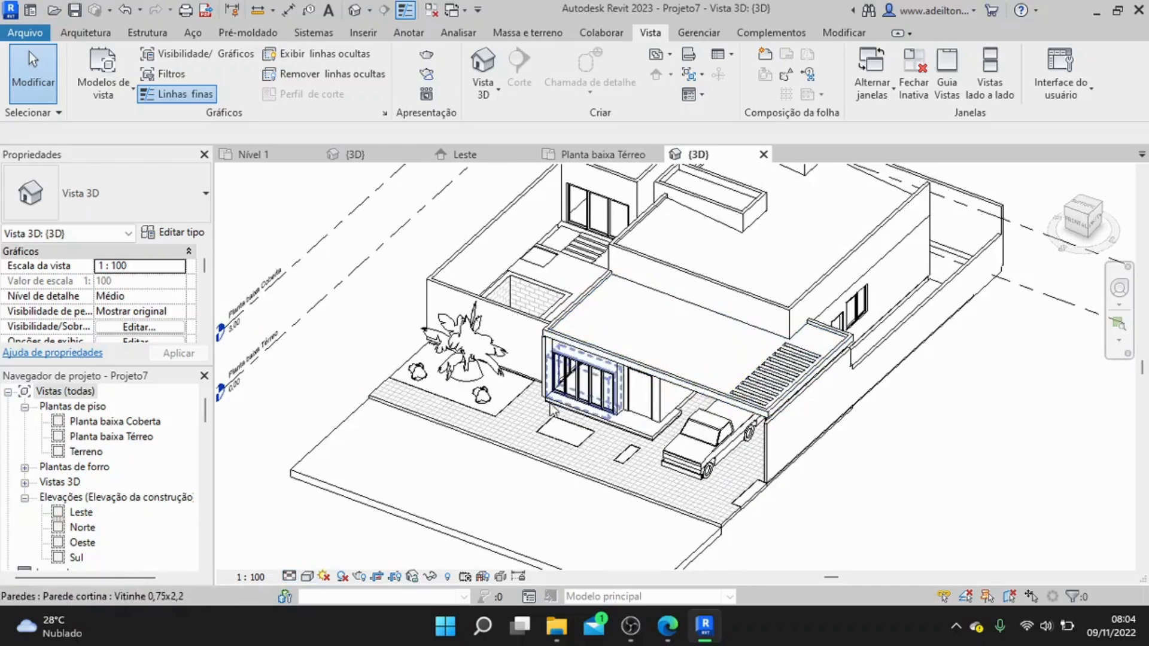
pyautogui.moveTo(907, 471); pyautogui.dragTo(922, 447, button='middle')
pyautogui.scroll(-1, 922, 448)
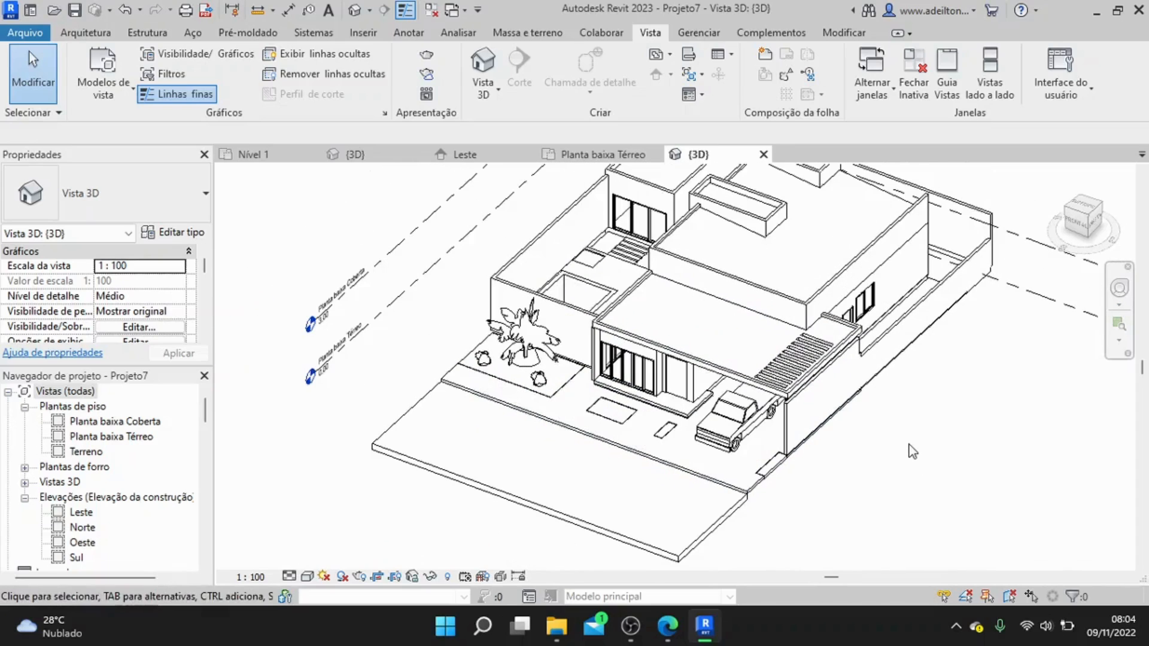
pyautogui.scroll(1, 727, 424)
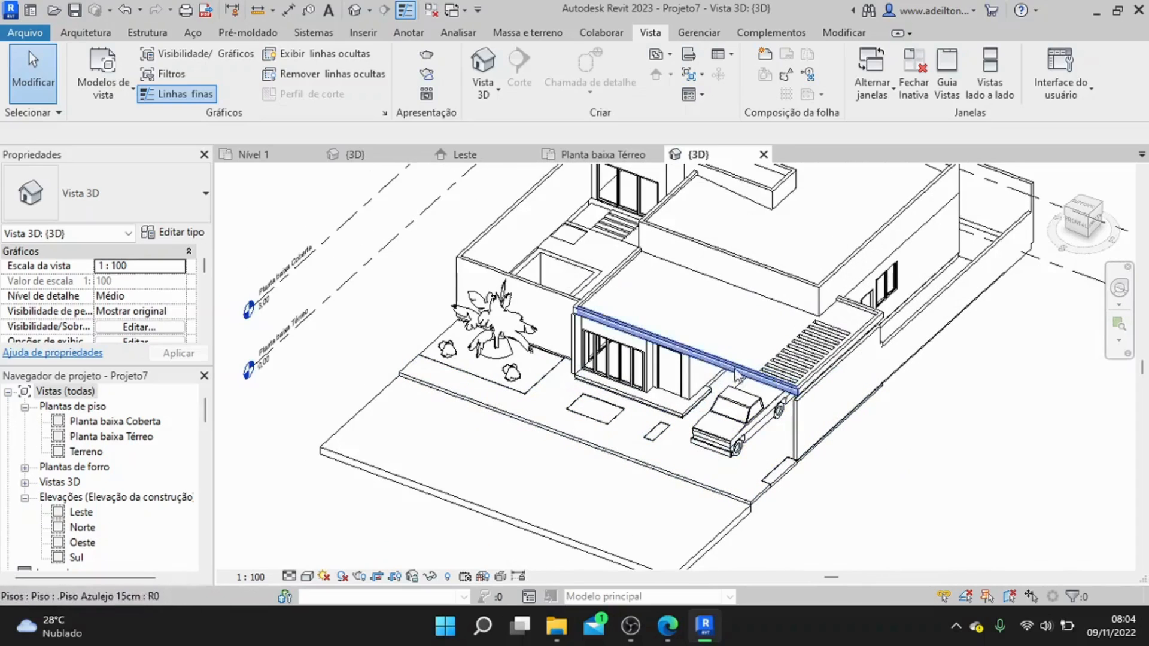
pyautogui.moveTo(955, 373); pyautogui.dragTo(967, 448, button='middle')
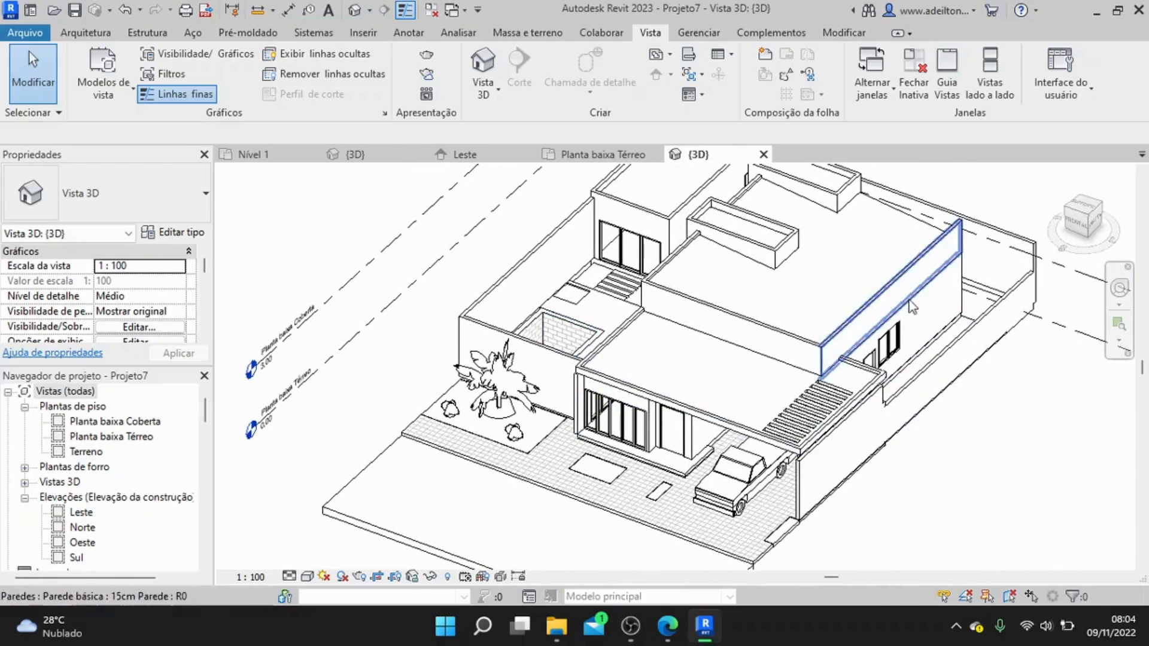
pyautogui.scroll(-1, 741, 254)
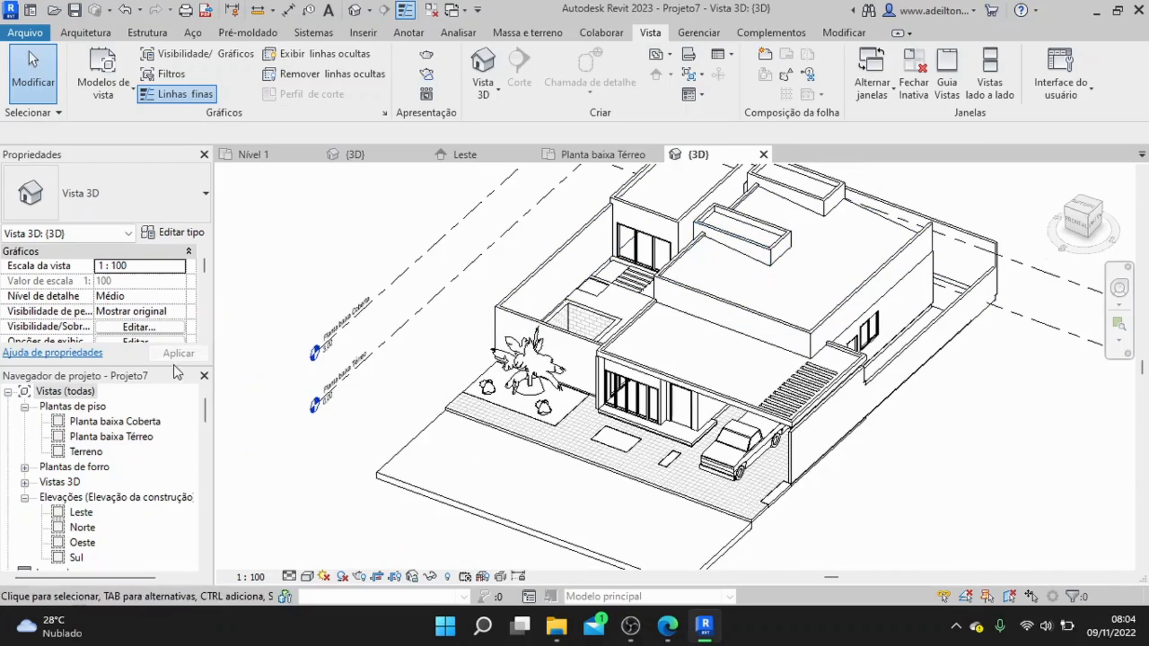
# - Set the 3D view's detail level to Alto and its visual style to Estrutura de arame
pyautogui.click(289, 577)
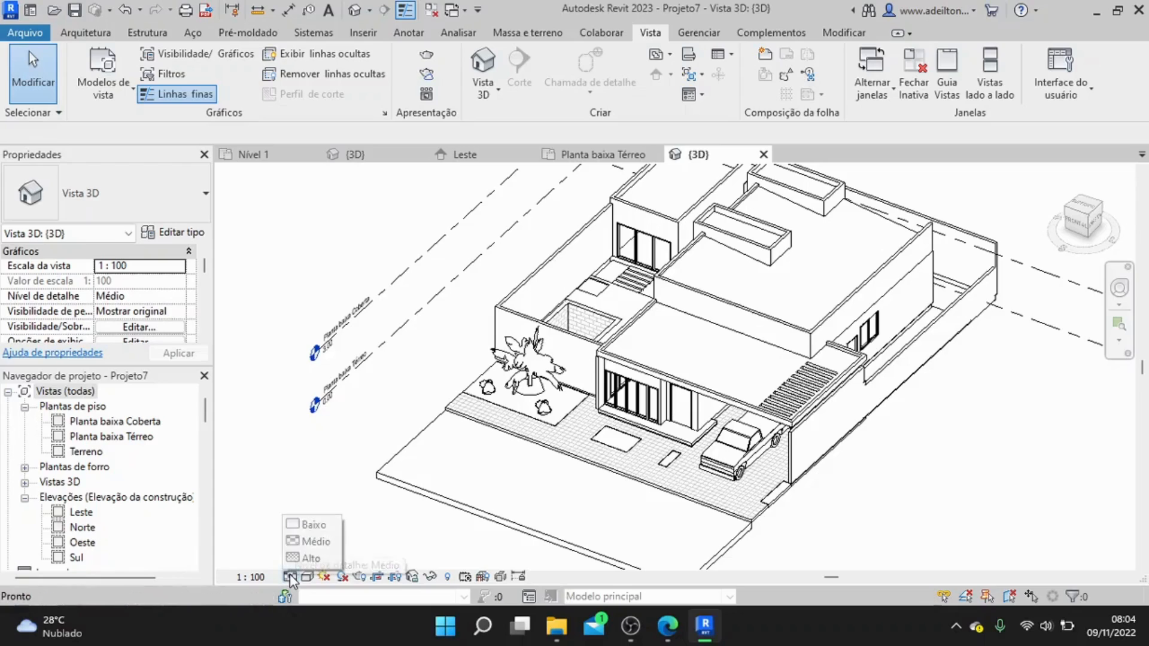
pyautogui.click(308, 558)
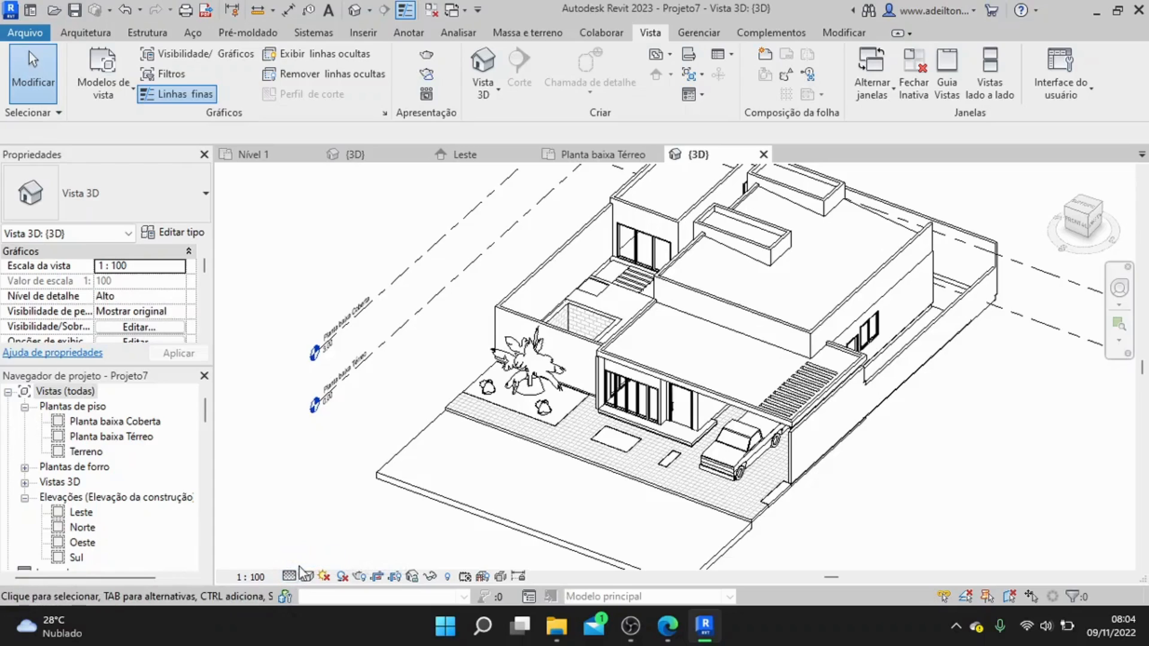
pyautogui.click(308, 577)
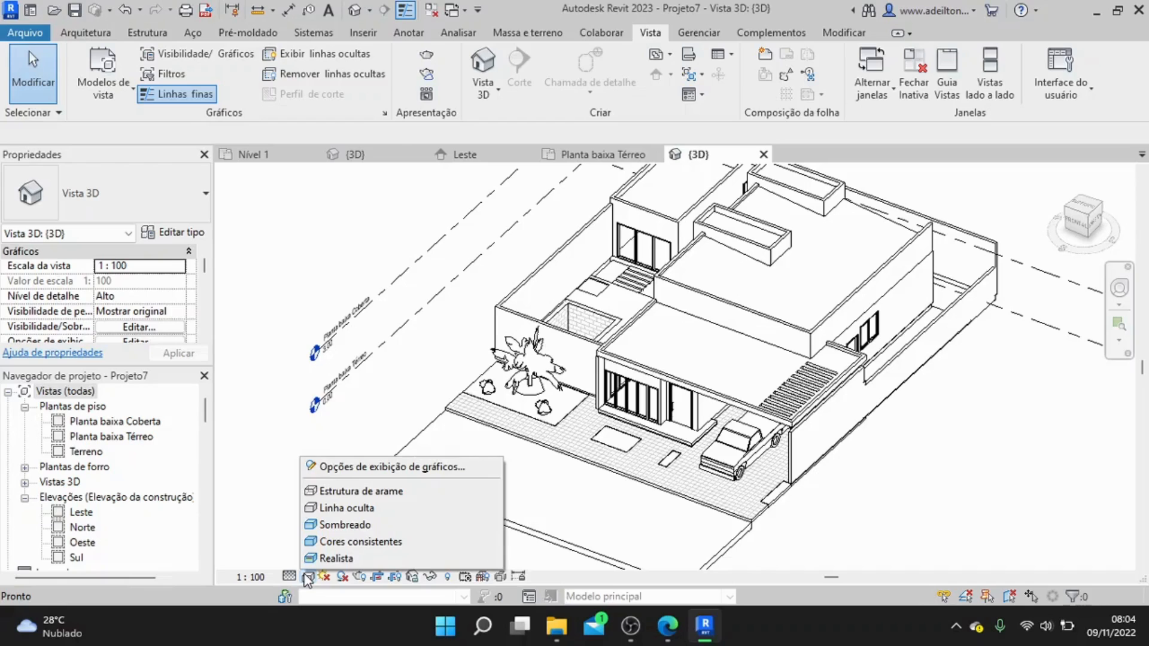
pyautogui.click(352, 492)
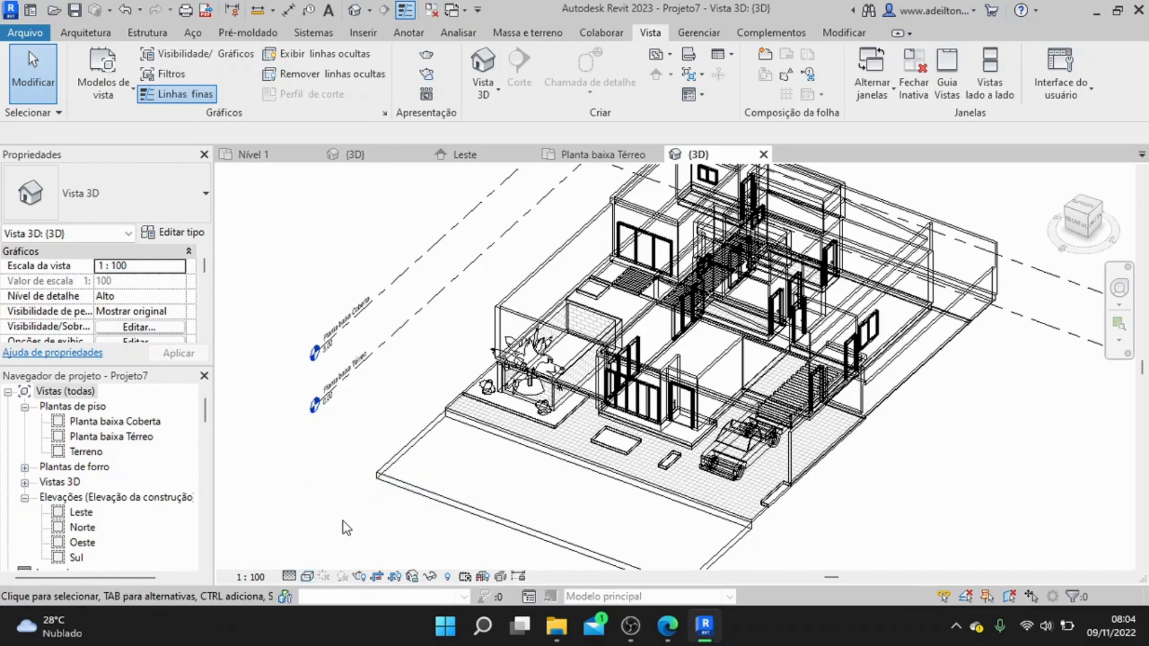
# - Display the house in the Sombreado visual style and orbit it slightly to inspect the front and garage
pyautogui.click(312, 576)
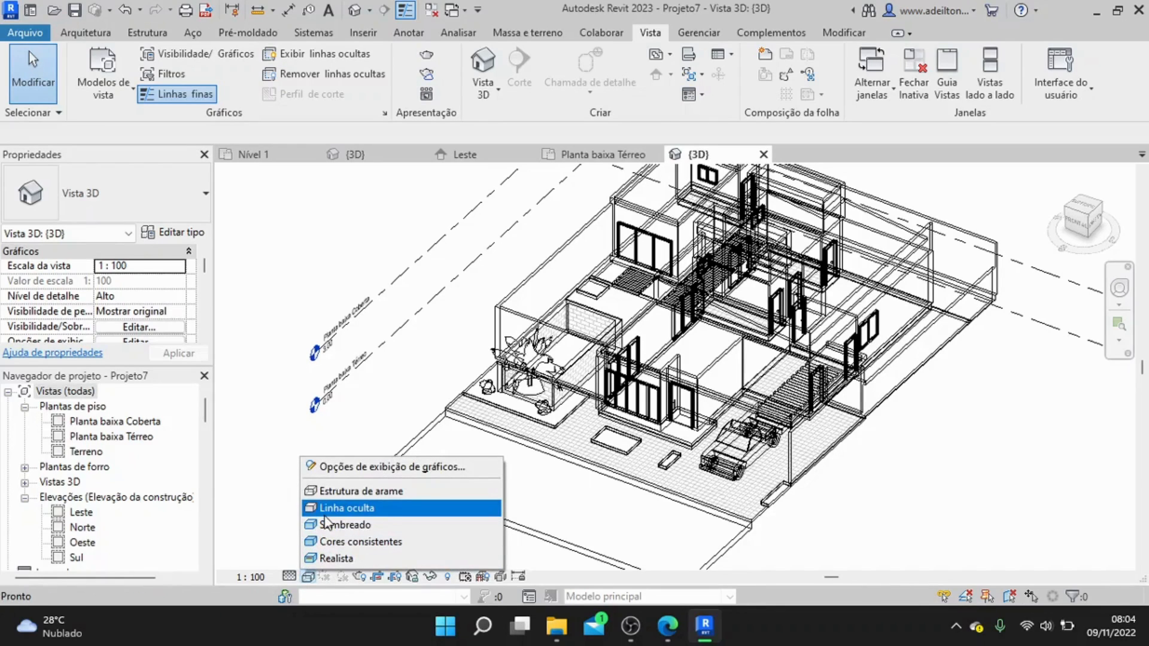
pyautogui.click(326, 524)
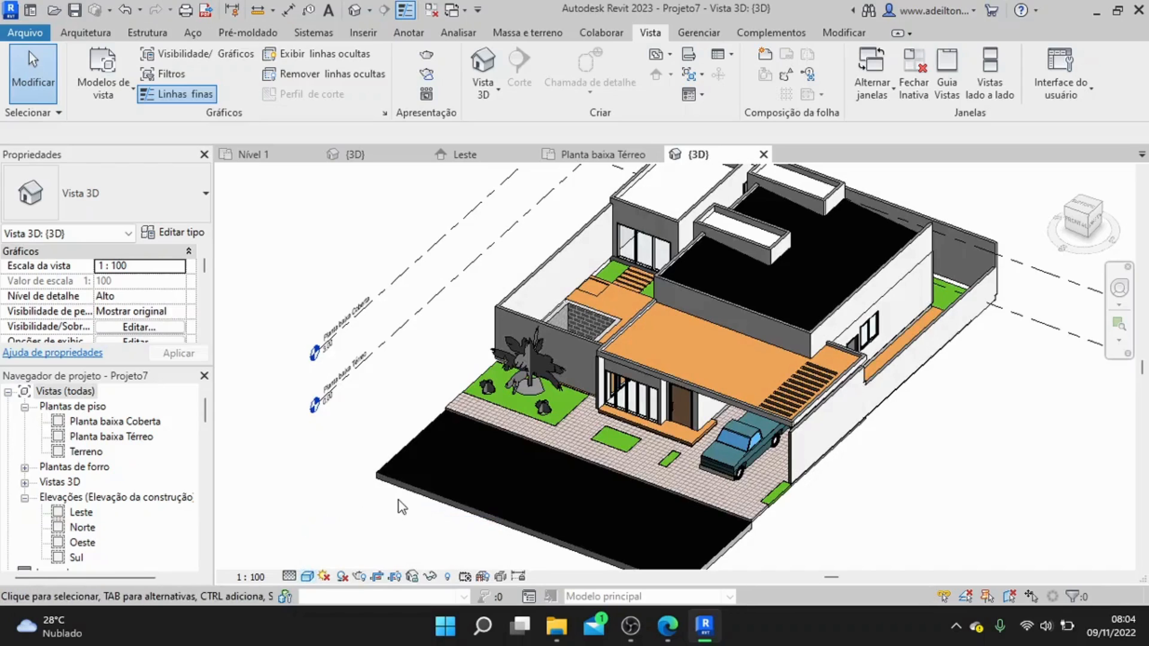
pyautogui.click(1082, 225)
pyautogui.scroll(2, 674, 364)
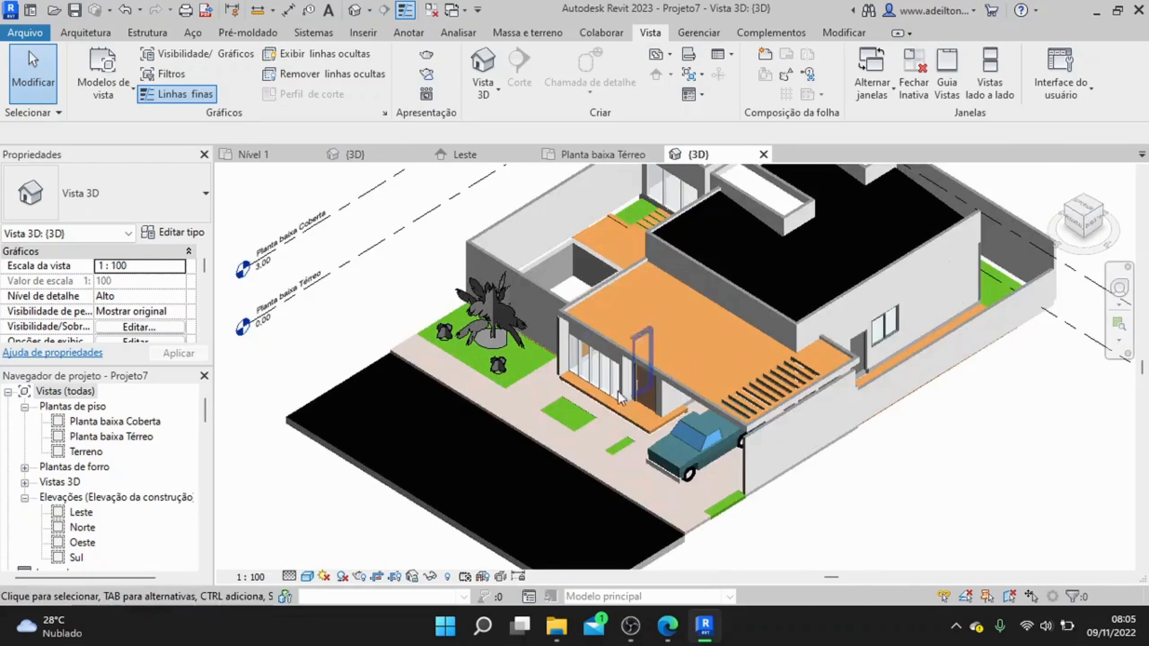
# - Try the Cores consistentes visual style on the house and set the view to Realista
pyautogui.click(308, 578)
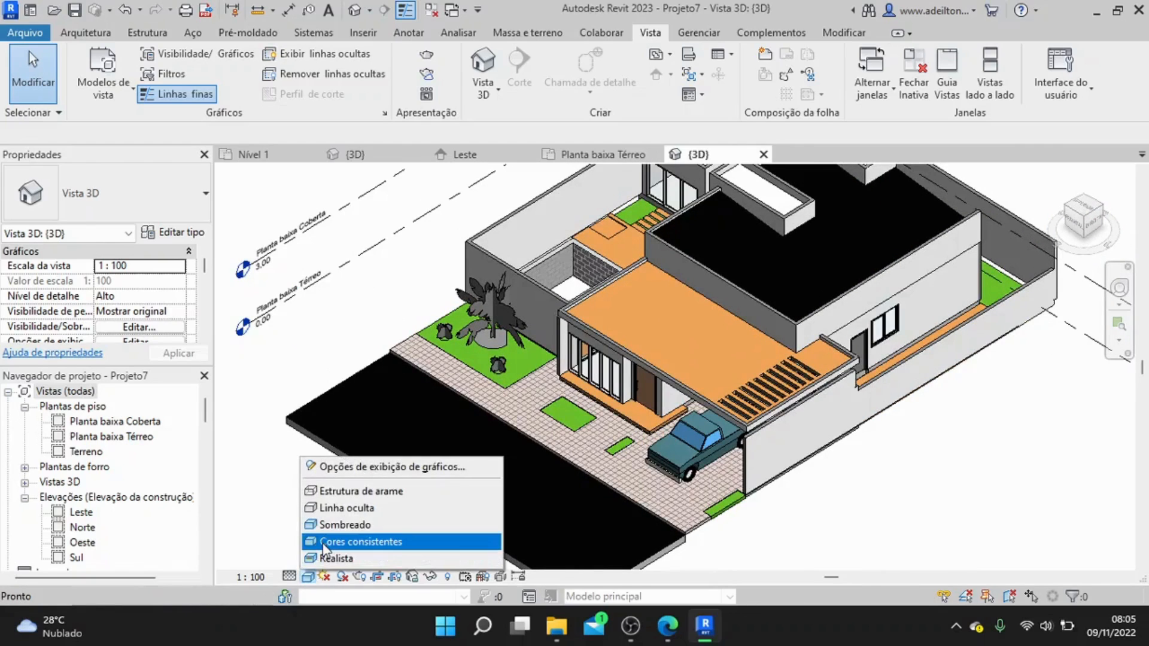
pyautogui.click(325, 542)
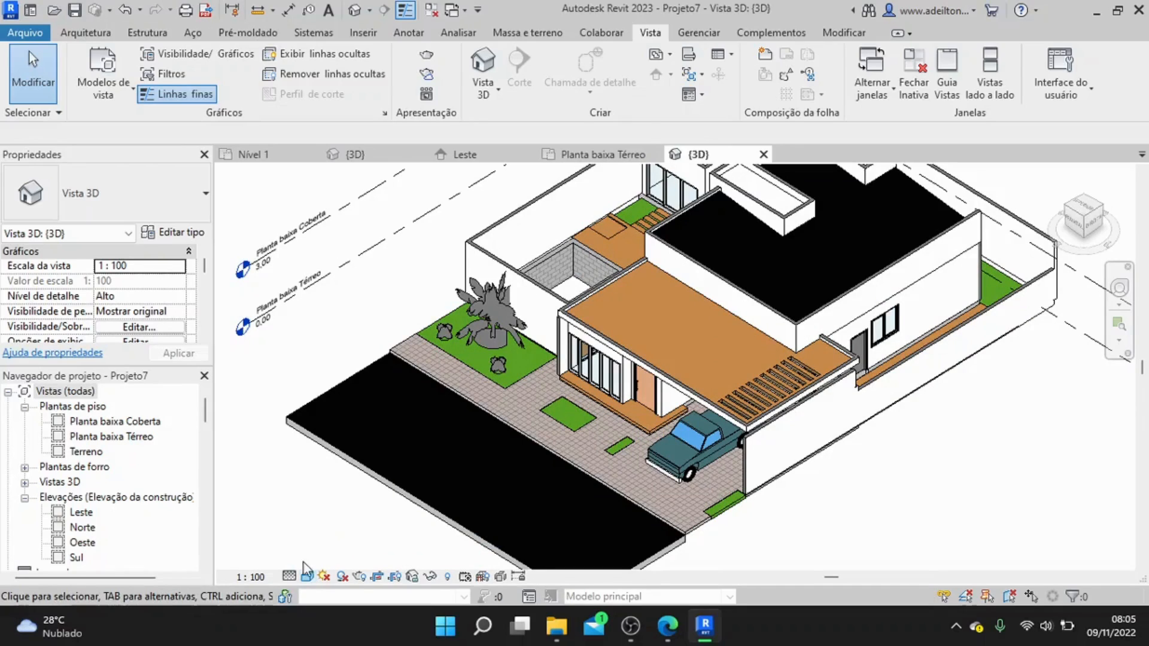
pyautogui.click(308, 577)
pyautogui.click(305, 558)
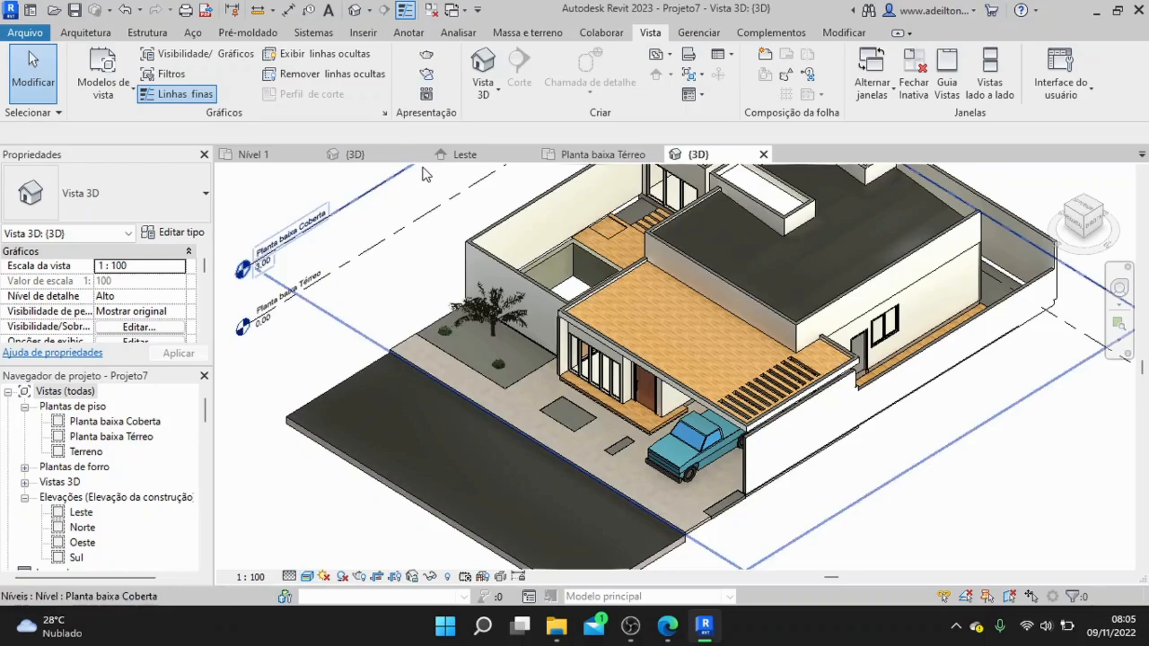
# - Place a perspective camera in the Planta baixa Térreo plan, from the street slab's outer corner on the garage side, aimed at the parked pickup
pyautogui.click(577, 153)
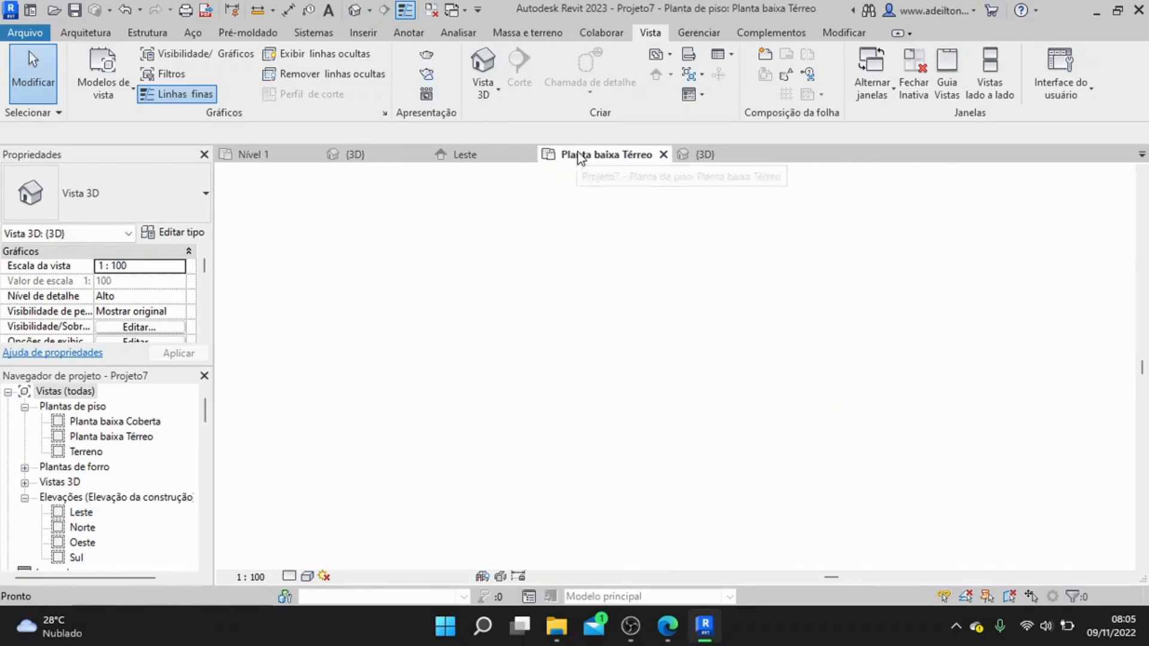
pyautogui.click(486, 92)
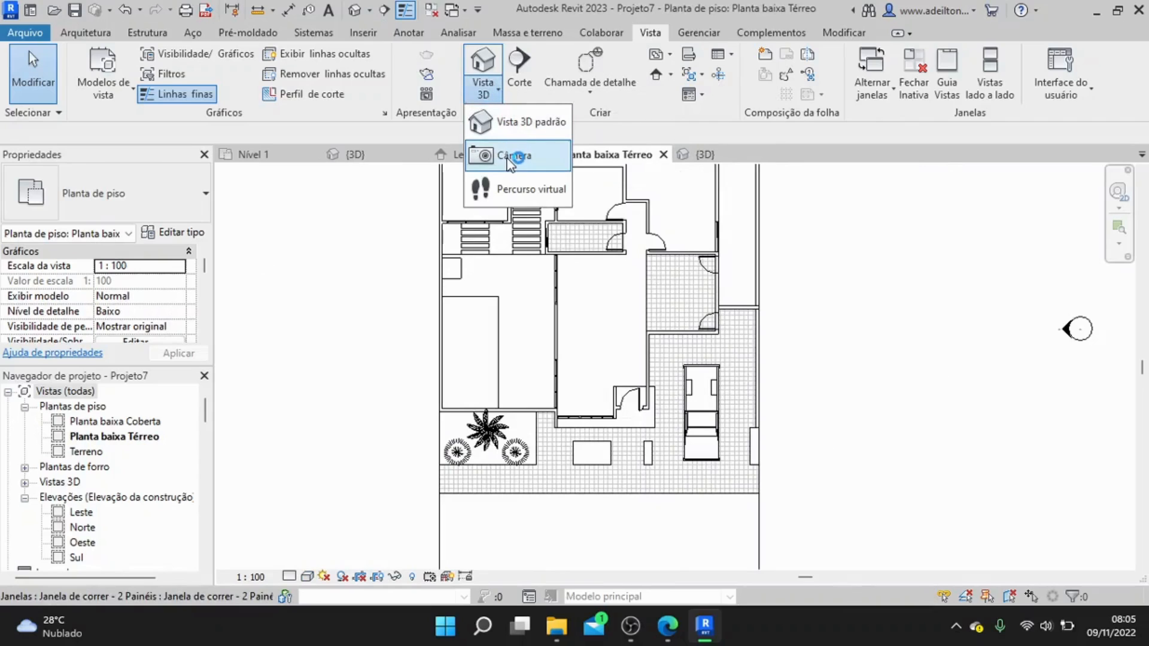
pyautogui.click(488, 155)
pyautogui.moveTo(676, 506); pyautogui.dragTo(675, 405, button='middle')
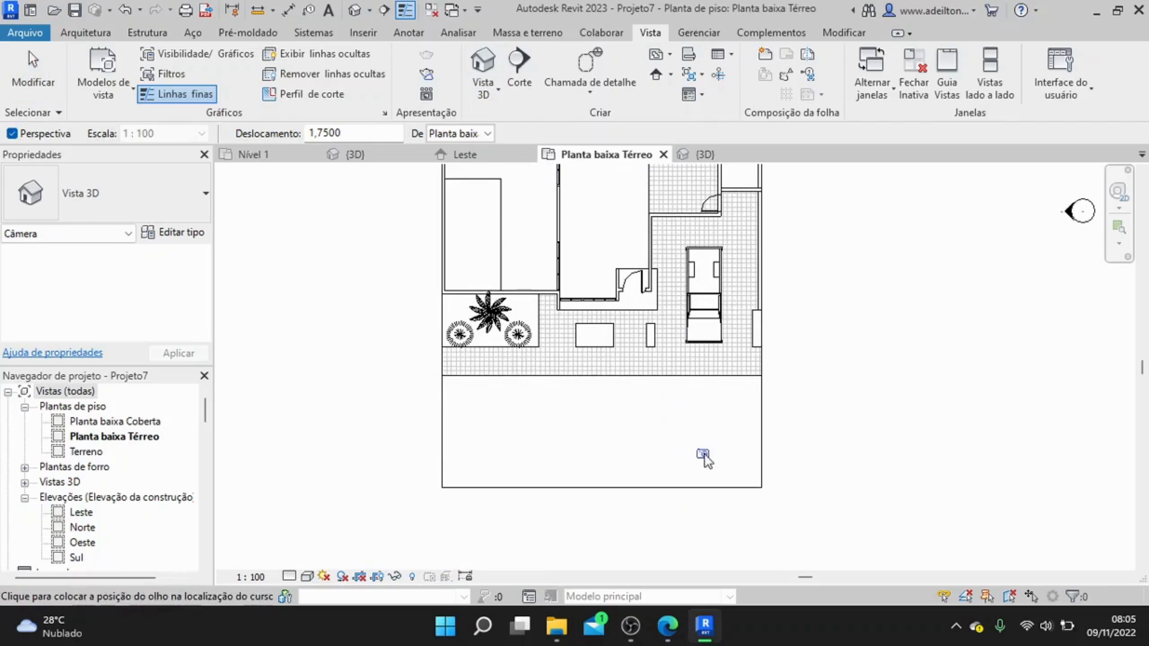
pyautogui.click(753, 477)
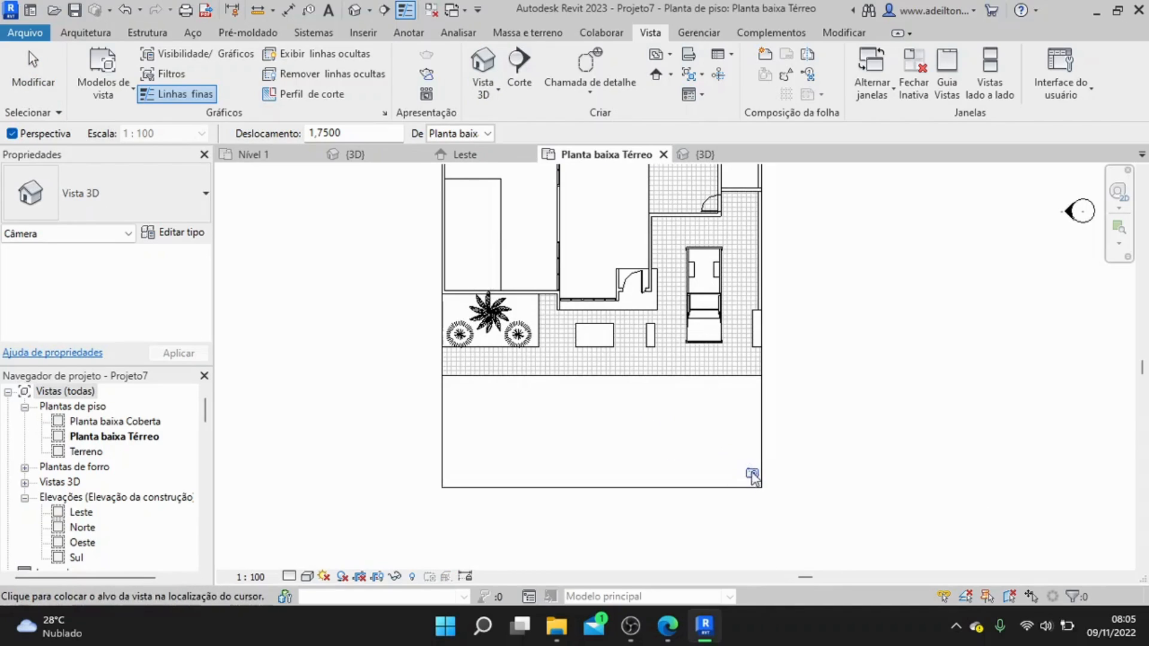
pyautogui.click(687, 337)
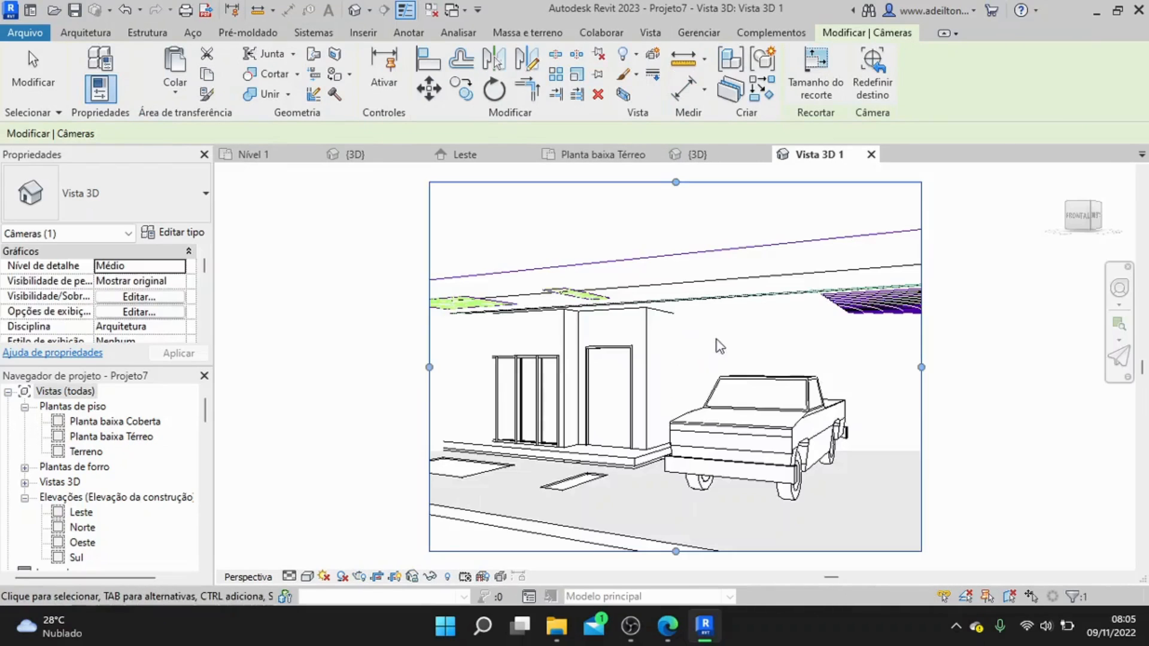
# - Widen the camera view's crop region on both sides to include the garage side wall and more of the front path
pyautogui.scroll(-1, 884, 361)
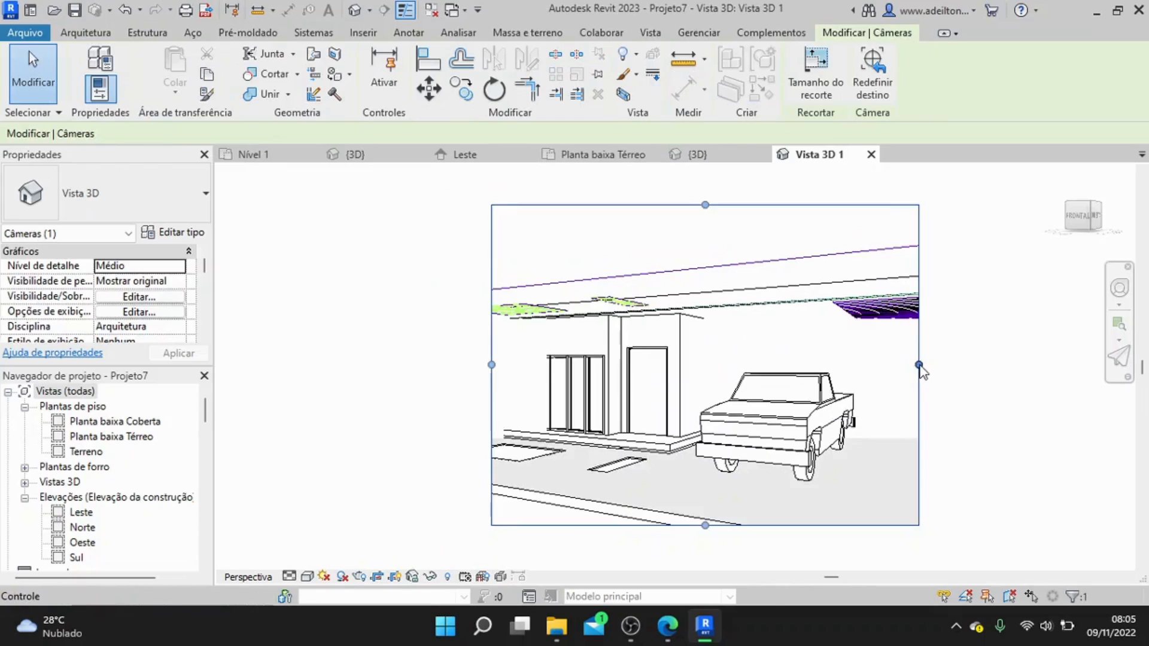
pyautogui.moveTo(919, 364); pyautogui.dragTo(1009, 364)
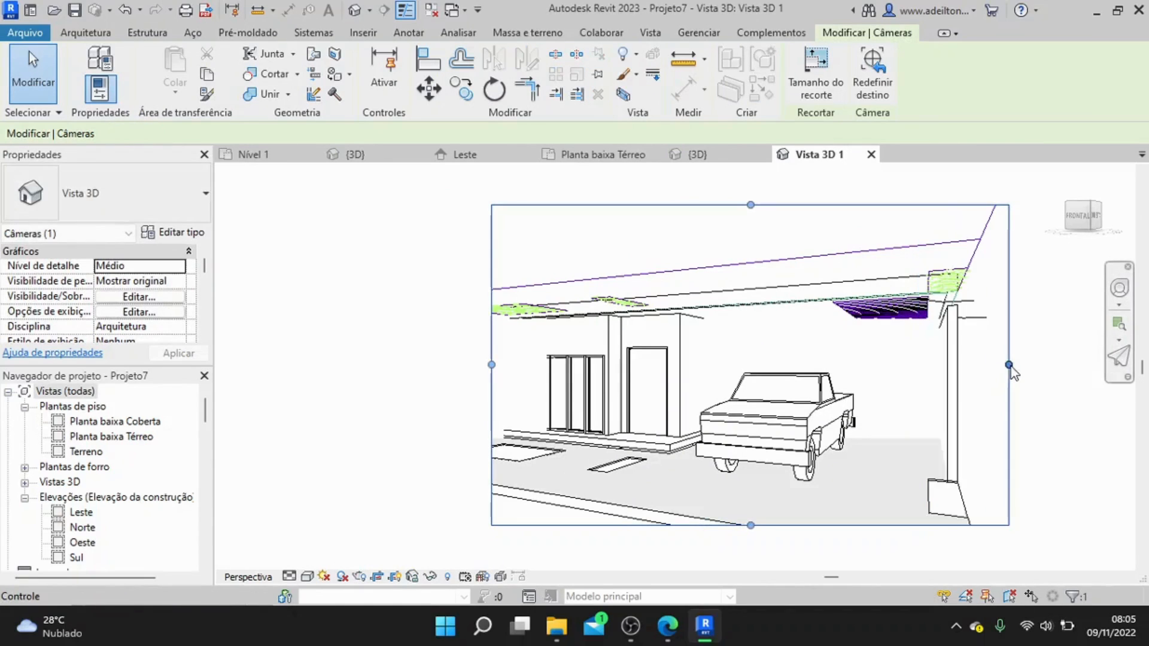
pyautogui.moveTo(491, 364); pyautogui.dragTo(424, 365)
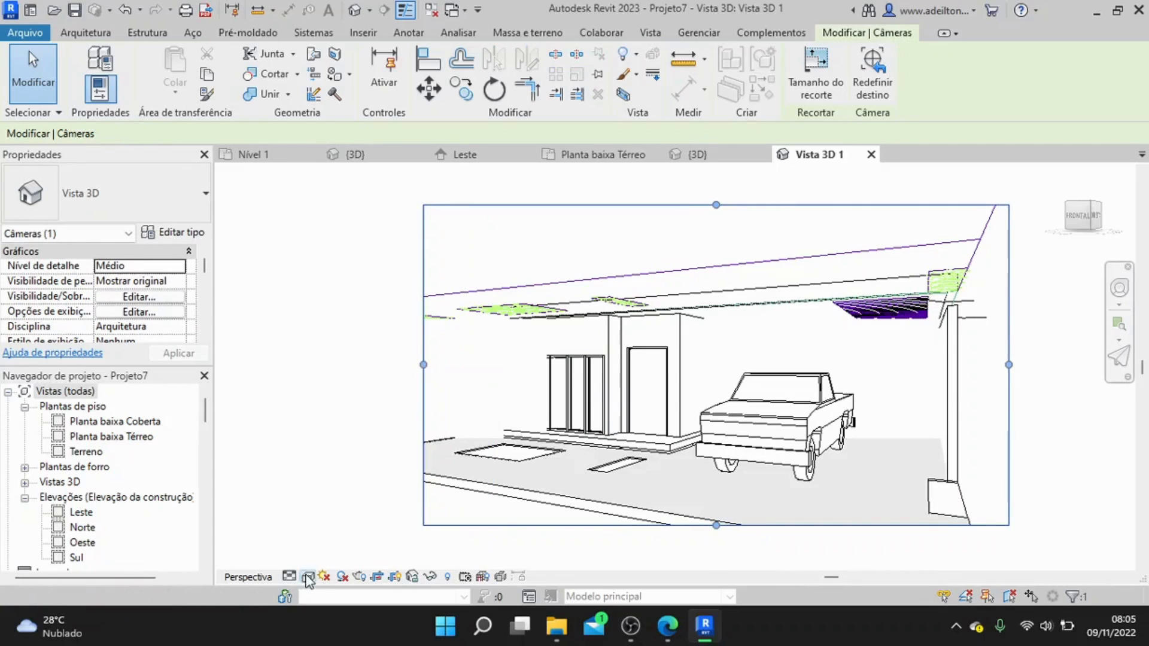
# - Set the camera view's visual style to Sombreado and its detail level to Alto
pyautogui.click(307, 577)
pyautogui.click(319, 527)
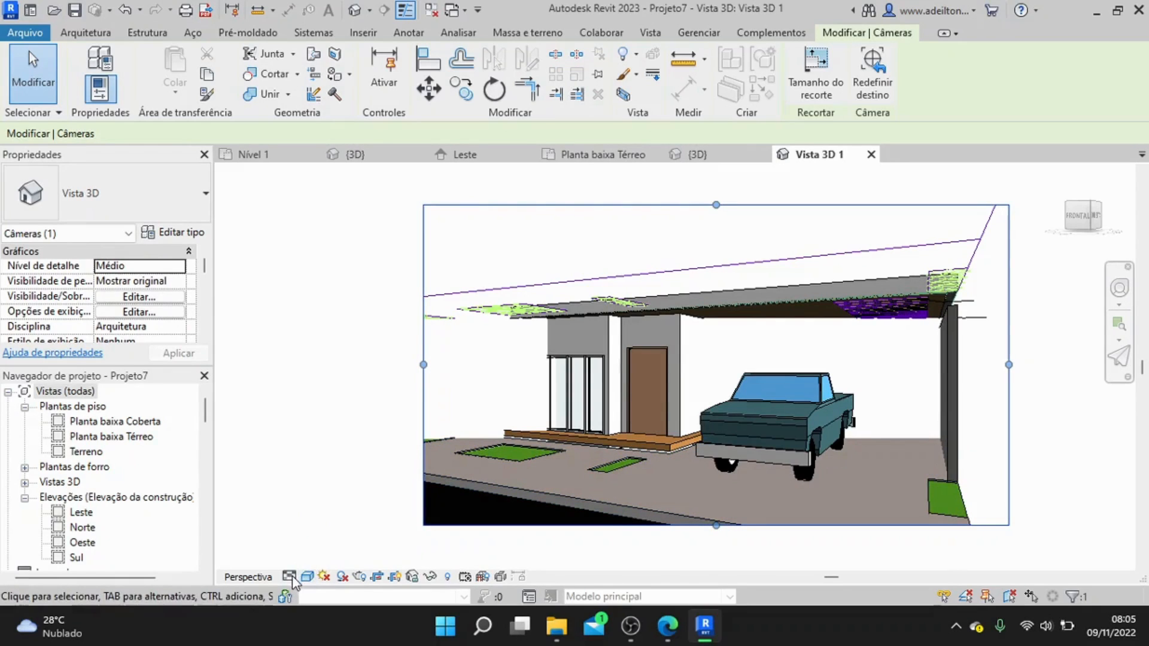
pyautogui.click(289, 576)
pyautogui.click(306, 558)
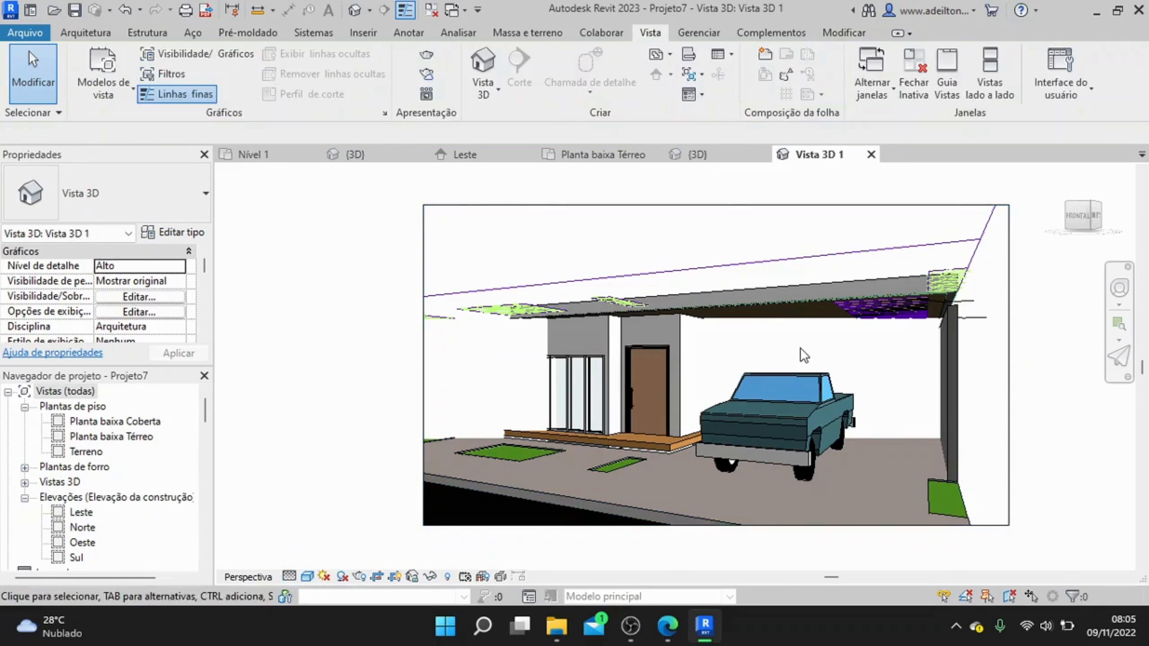
# - Orbit the camera view to examine the entrance and pickup from slightly higher, and close Vista 3D 1
pyautogui.scroll(2, 849, 333)
pyautogui.scroll(2, 849, 340)
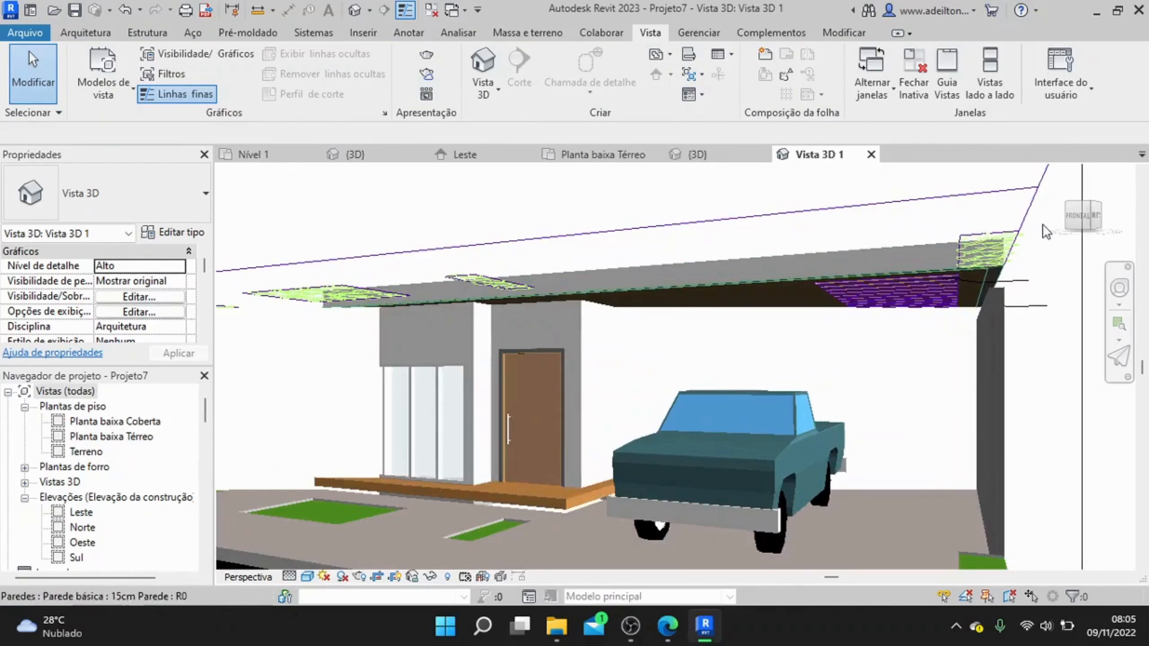
pyautogui.moveTo(1084, 216); pyautogui.dragTo(1083, 225)
pyautogui.scroll(-1, 884, 384)
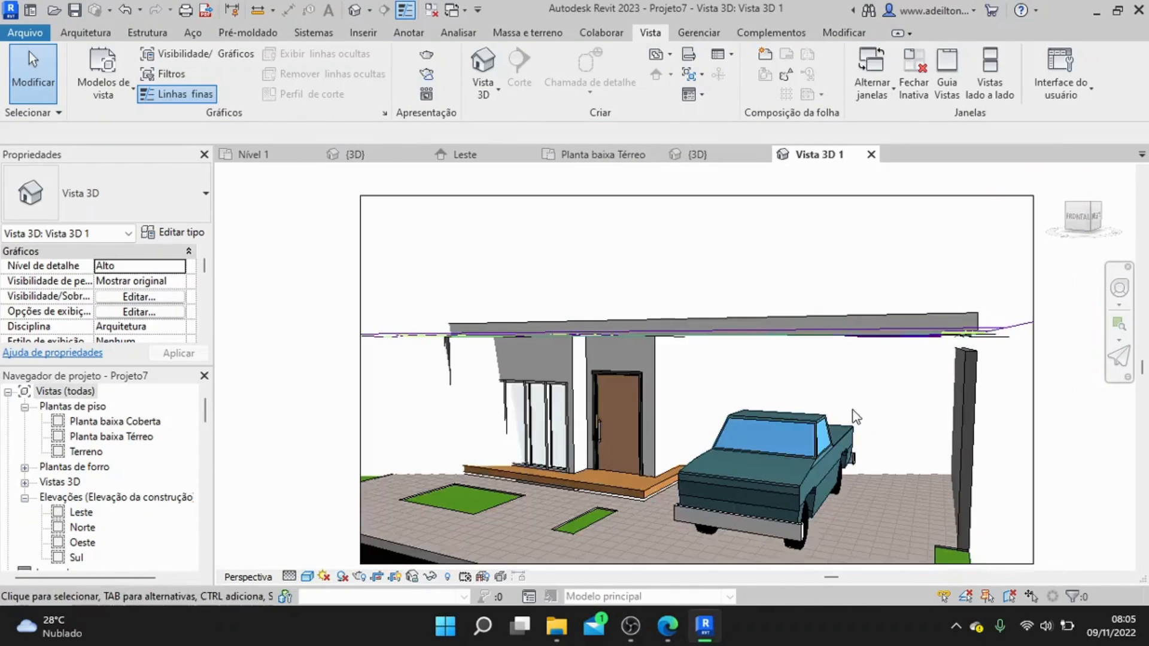
pyautogui.moveTo(856, 417); pyautogui.dragTo(830, 344, button='middle')
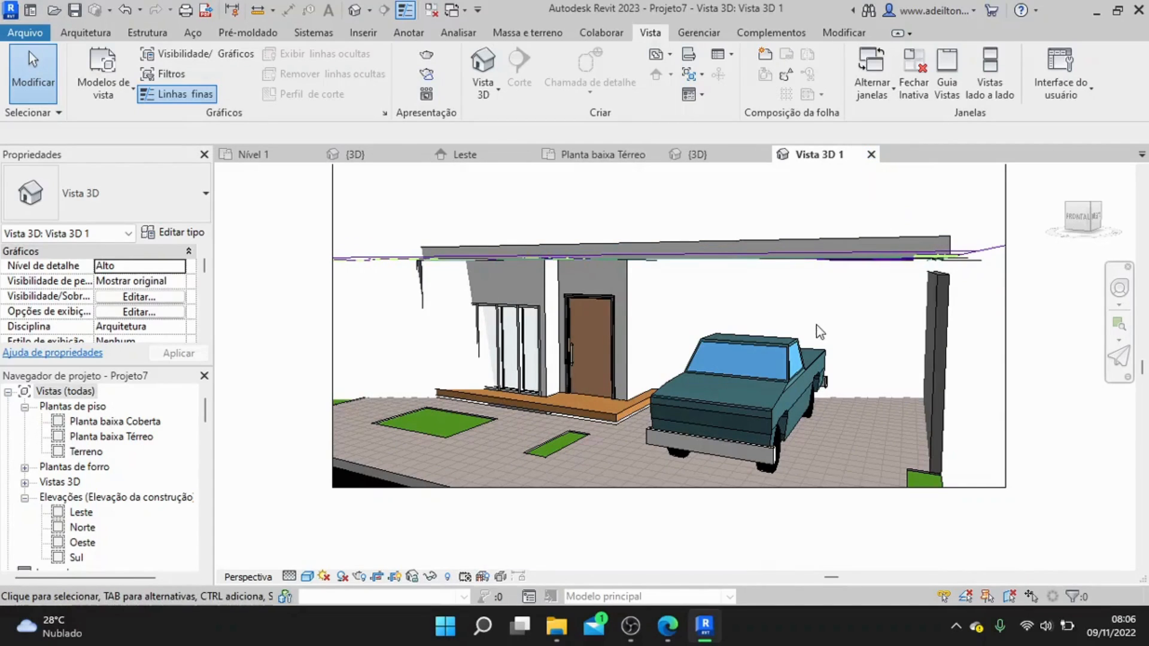
pyautogui.scroll(-2, 817, 323)
pyautogui.moveTo(905, 346); pyautogui.dragTo(914, 405, button='middle')
pyautogui.click(872, 156)
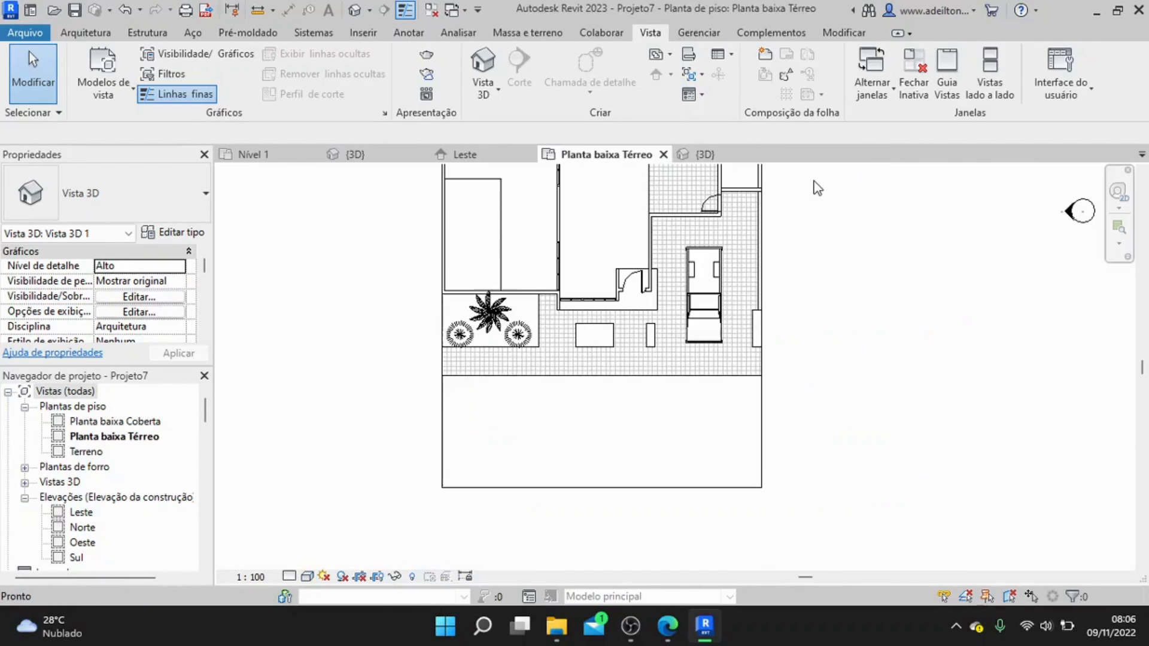
# - Place a perspective camera inside the large front room of Planta baixa Térreo, aimed toward the inner corridor doors
pyautogui.scroll(-1, 549, 311)
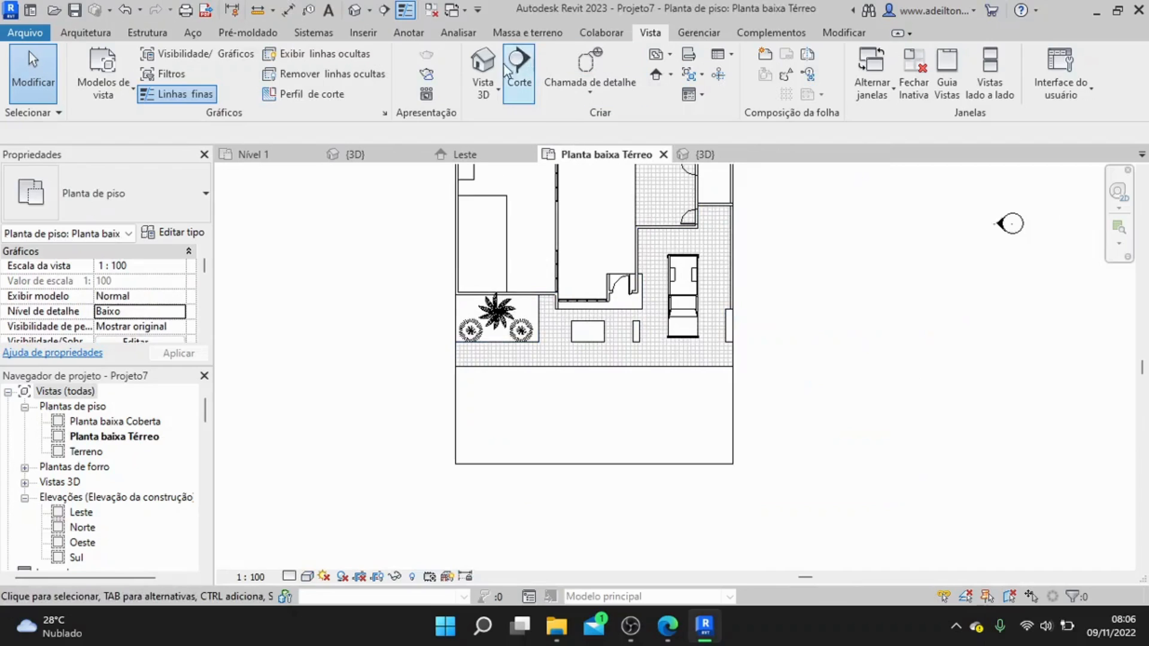
pyautogui.click(486, 91)
pyautogui.click(509, 155)
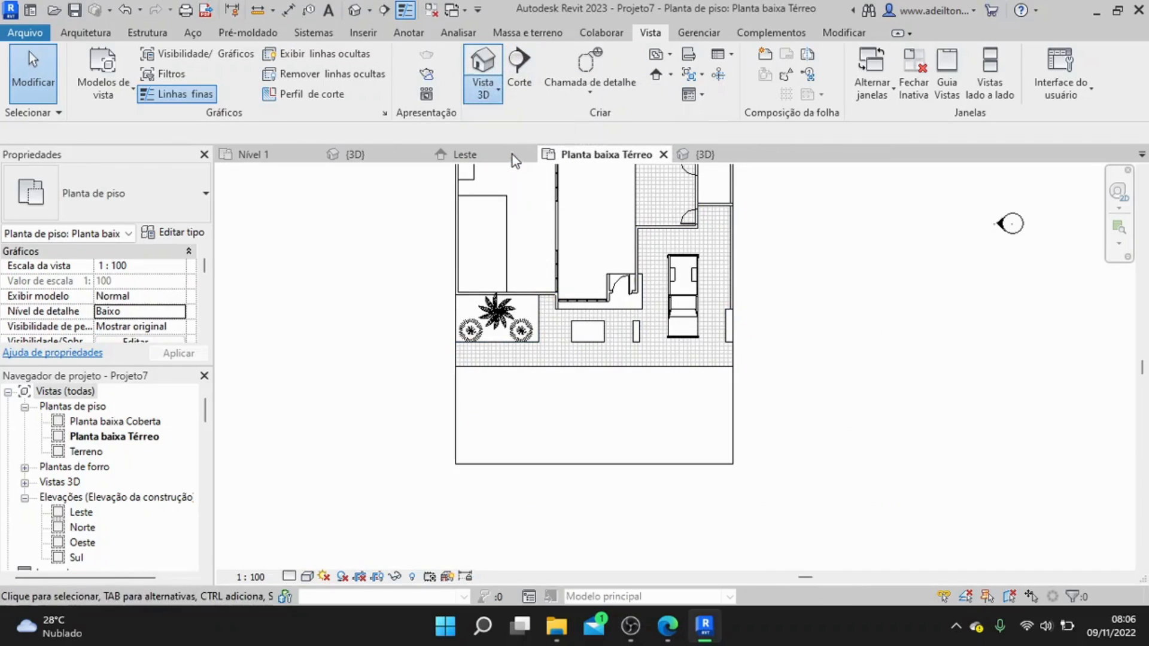
pyautogui.moveTo(706, 351); pyautogui.dragTo(708, 454, button='middle')
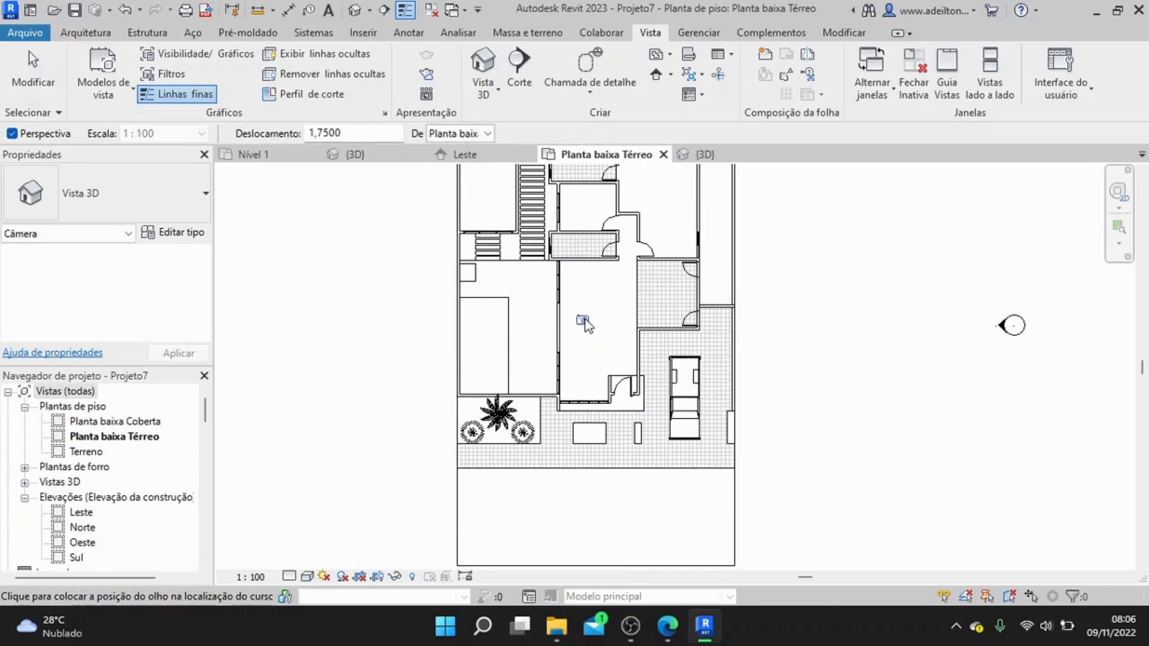
pyautogui.click(617, 288)
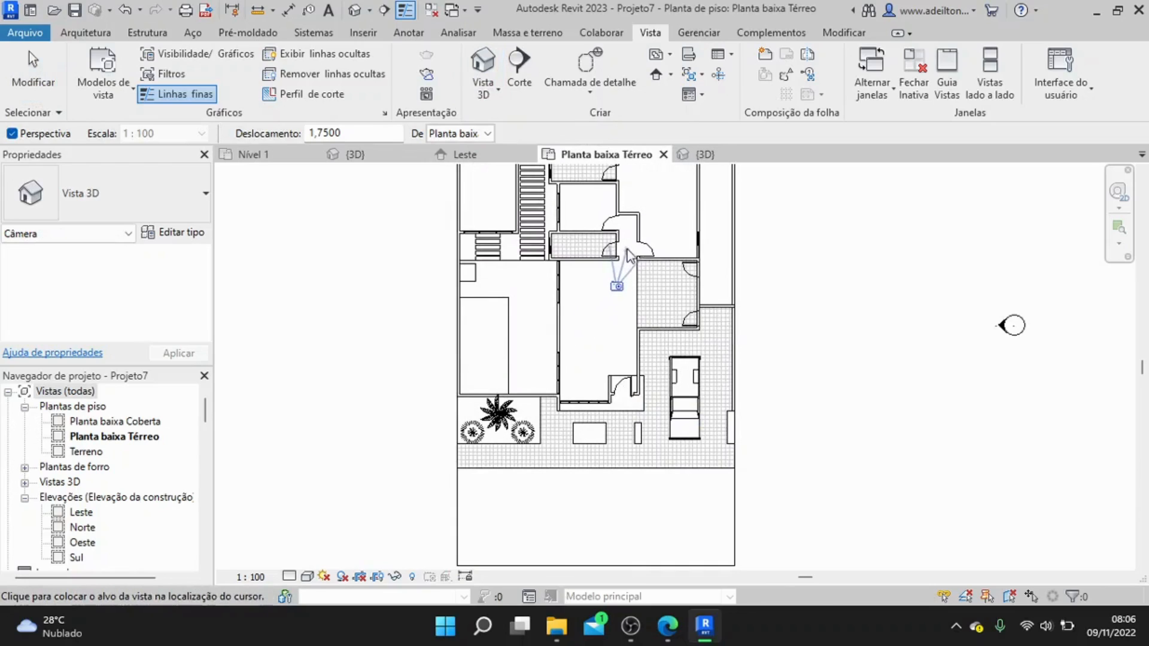
pyautogui.click(641, 235)
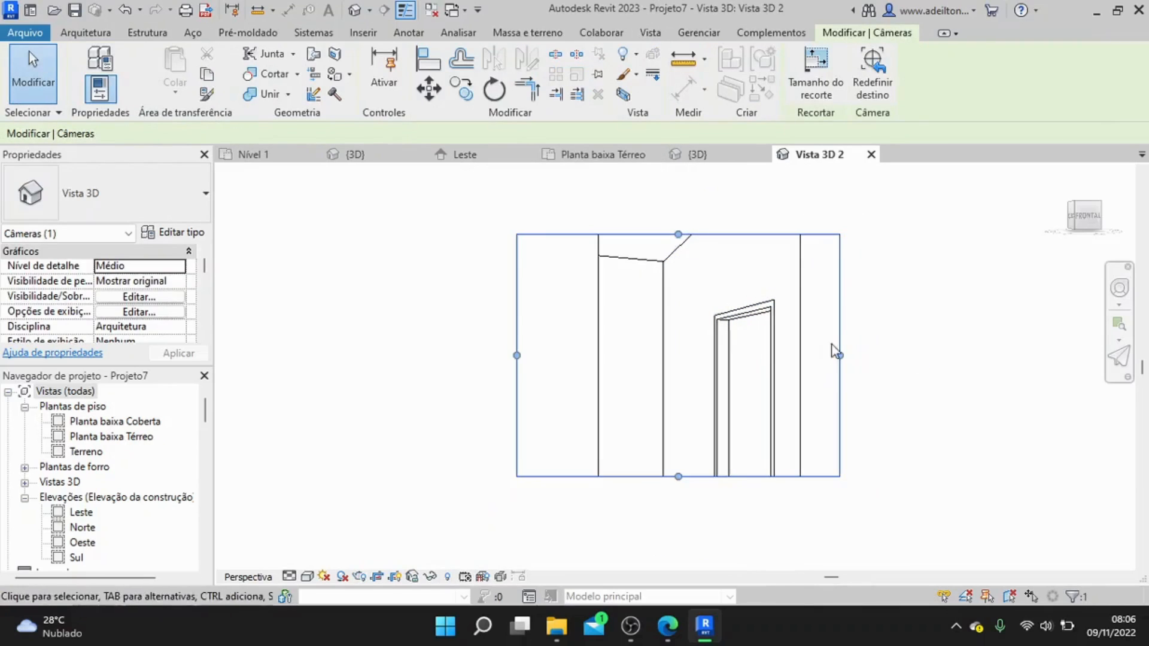
# - Enlarge the interior camera view's crop region on both sides and downward to include the floor
pyautogui.moveTo(840, 355); pyautogui.dragTo(956, 355)
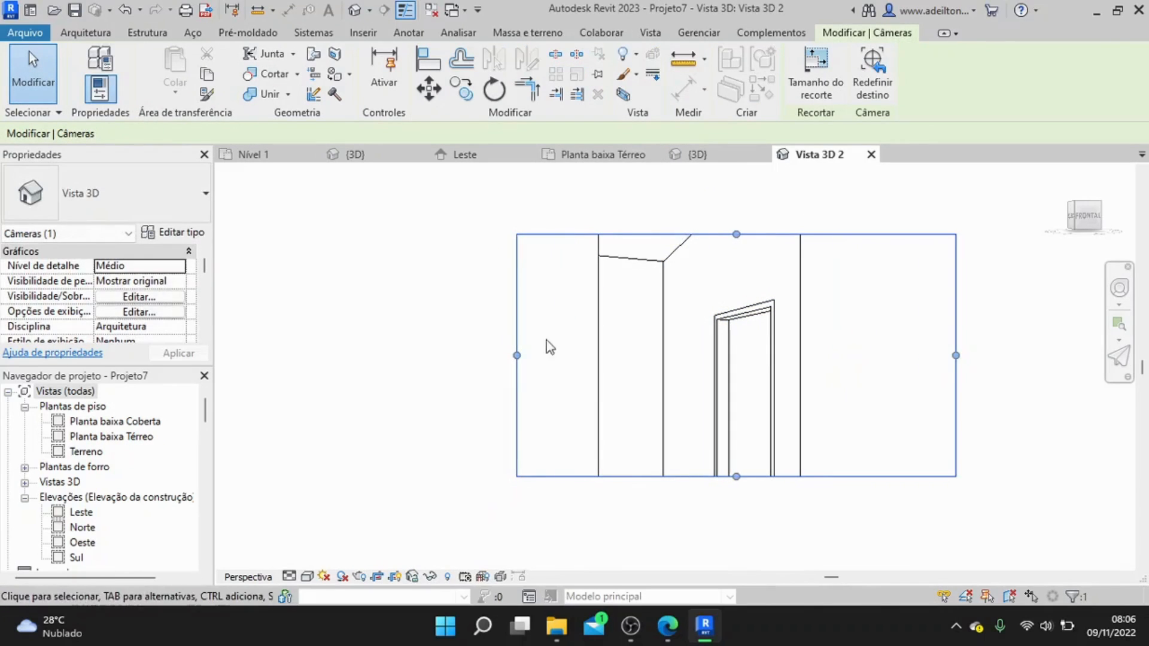
pyautogui.moveTo(517, 356); pyautogui.dragTo(441, 355)
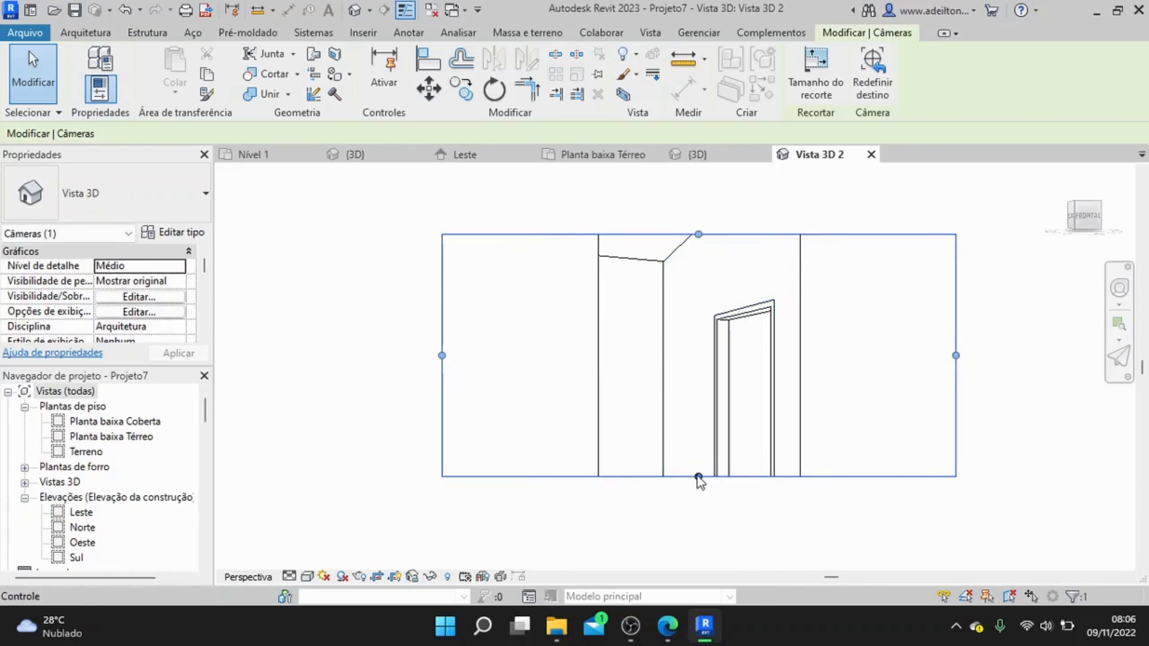
pyautogui.moveTo(699, 476); pyautogui.dragTo(700, 541)
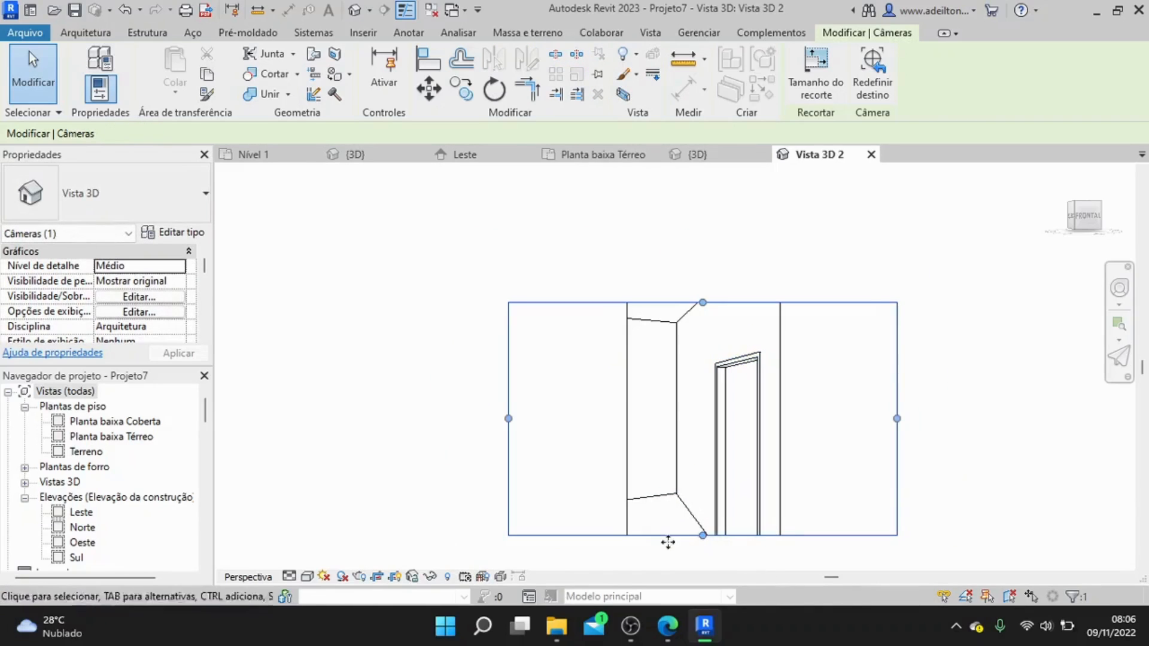
# - Try shading on the interior camera view, set its visual style to Cores consistentes, and close Vista 3D 2
pyautogui.click(308, 576)
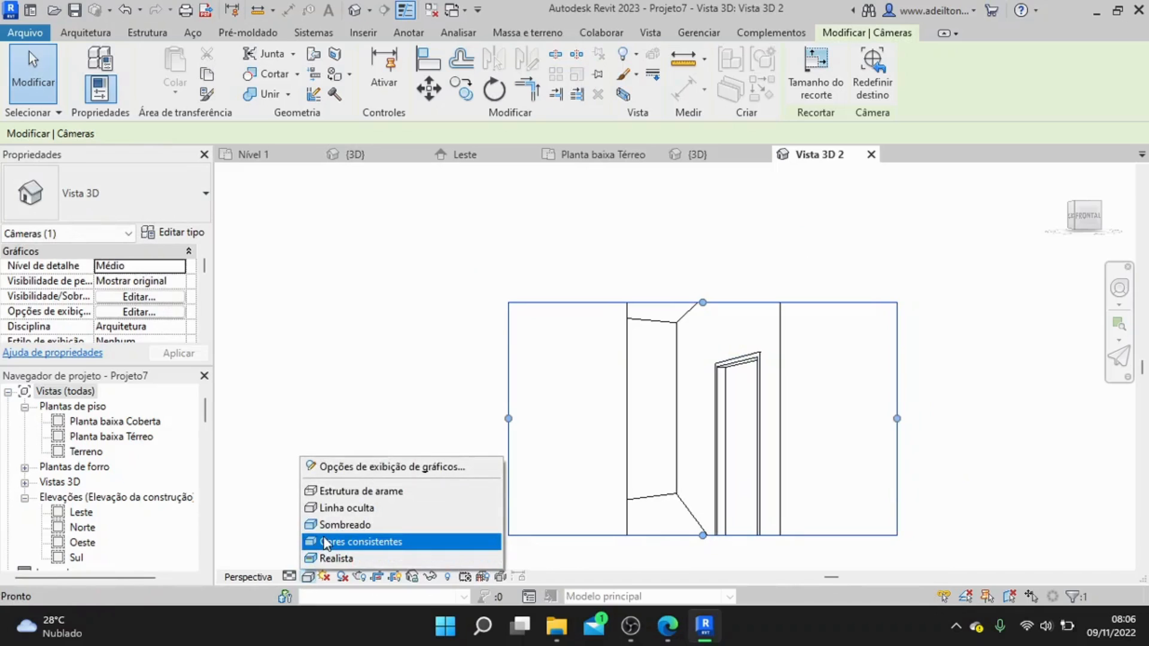
pyautogui.click(327, 542)
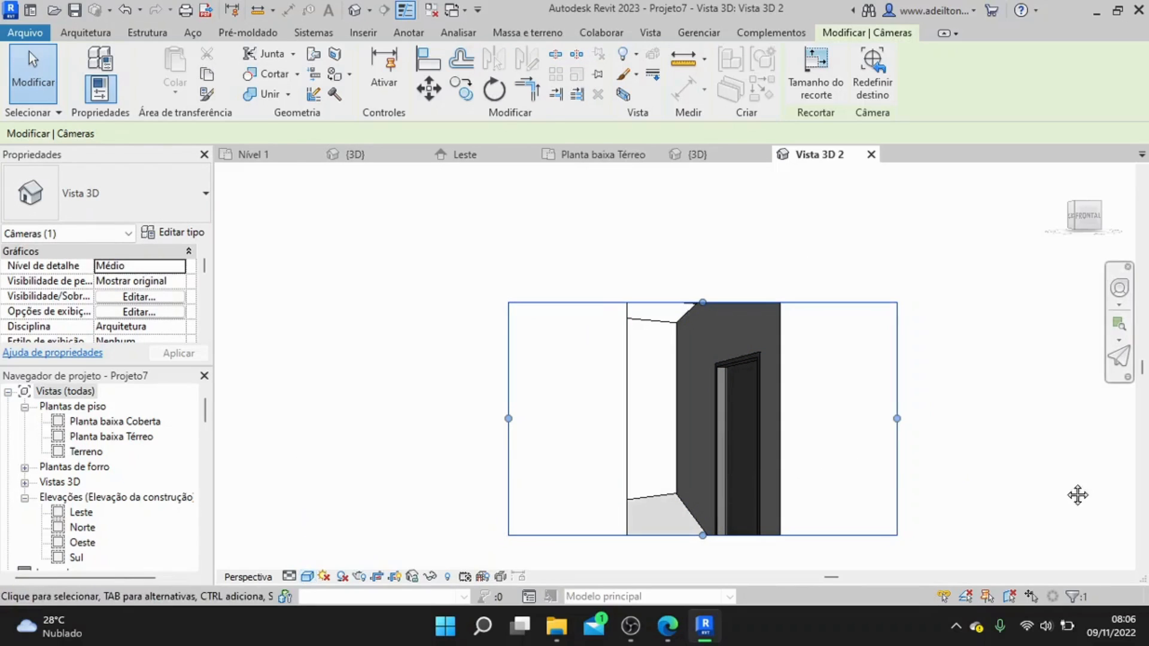
pyautogui.scroll(1, 826, 415)
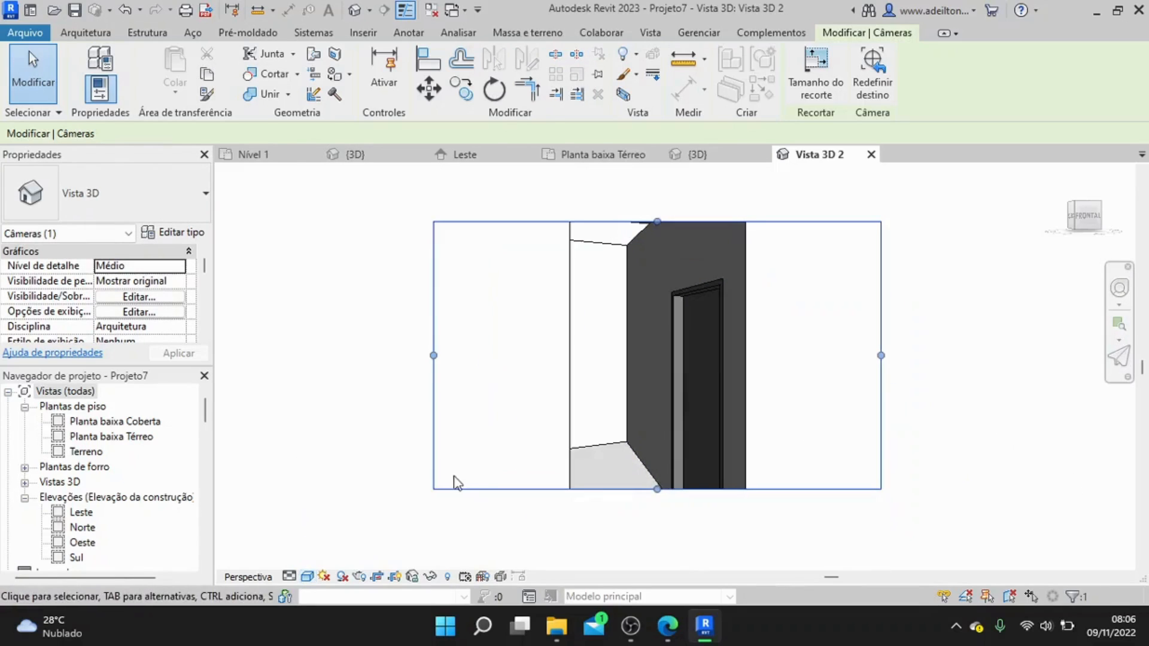
pyautogui.click(308, 576)
pyautogui.click(327, 541)
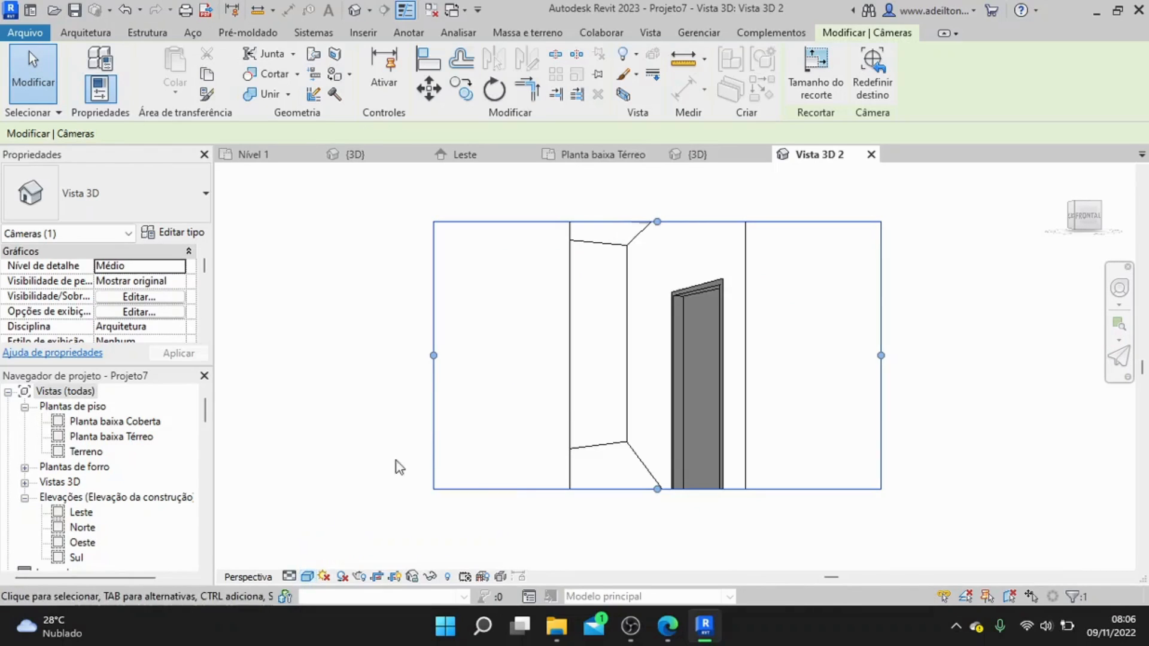
pyautogui.scroll(1, 700, 361)
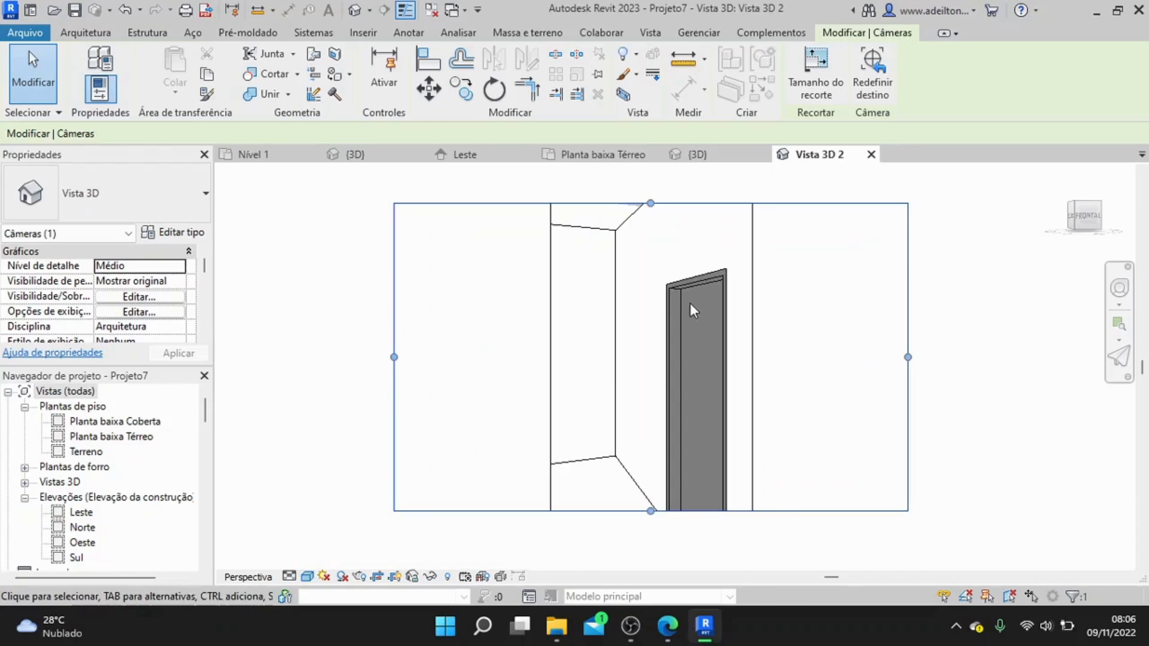
pyautogui.click(871, 155)
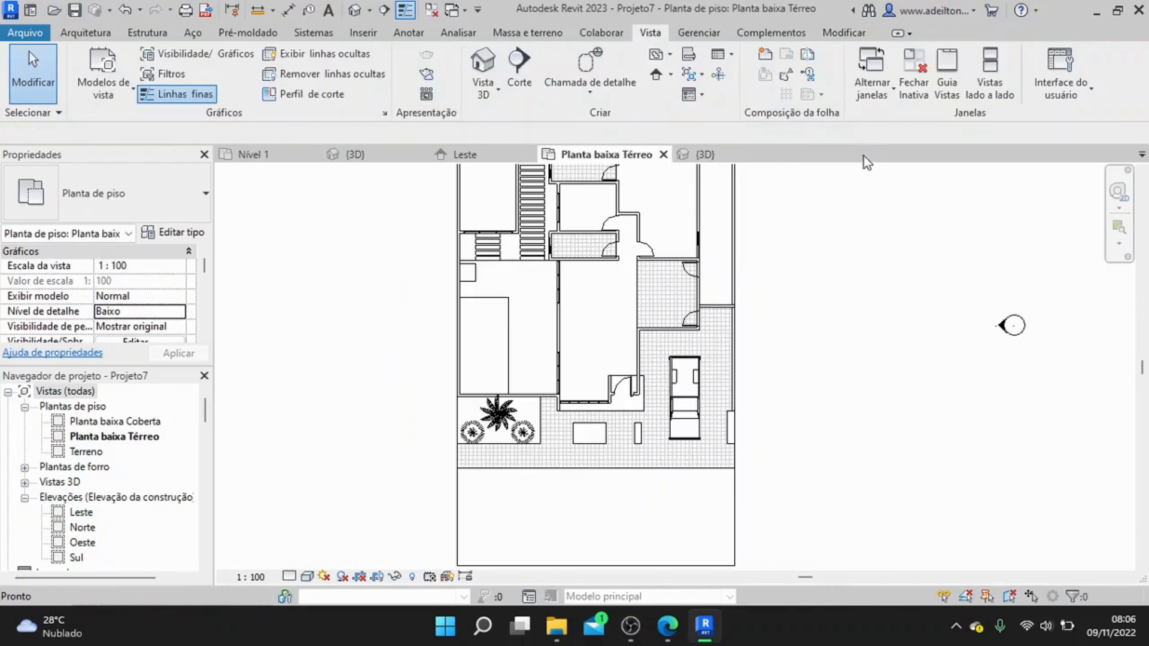
# - Draw a building section across the full width of the street slab, looking toward the house facade, and open the section view
pyautogui.click(515, 83)
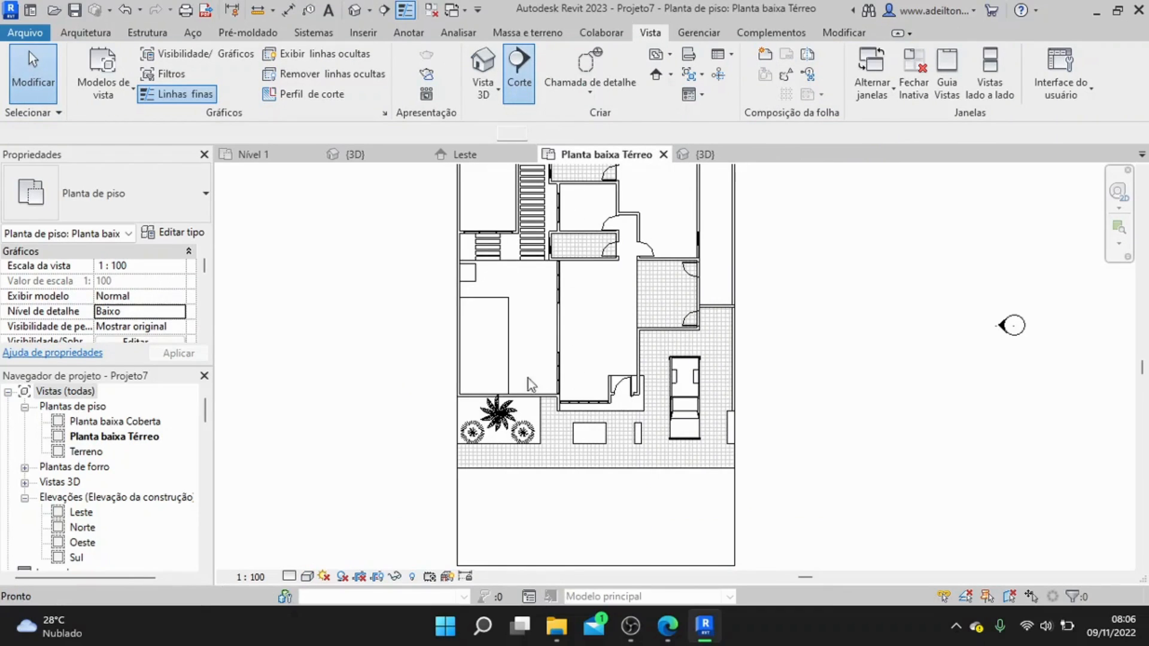
pyautogui.moveTo(500, 469); pyautogui.dragTo(480, 373, button='middle')
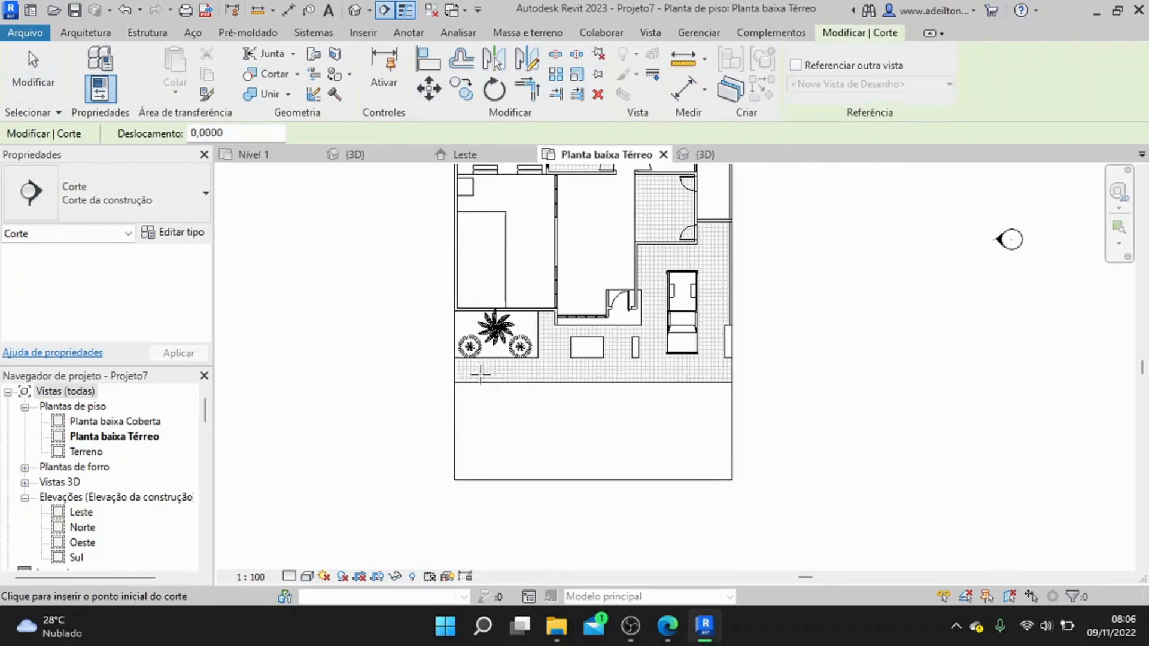
pyautogui.click(390, 410)
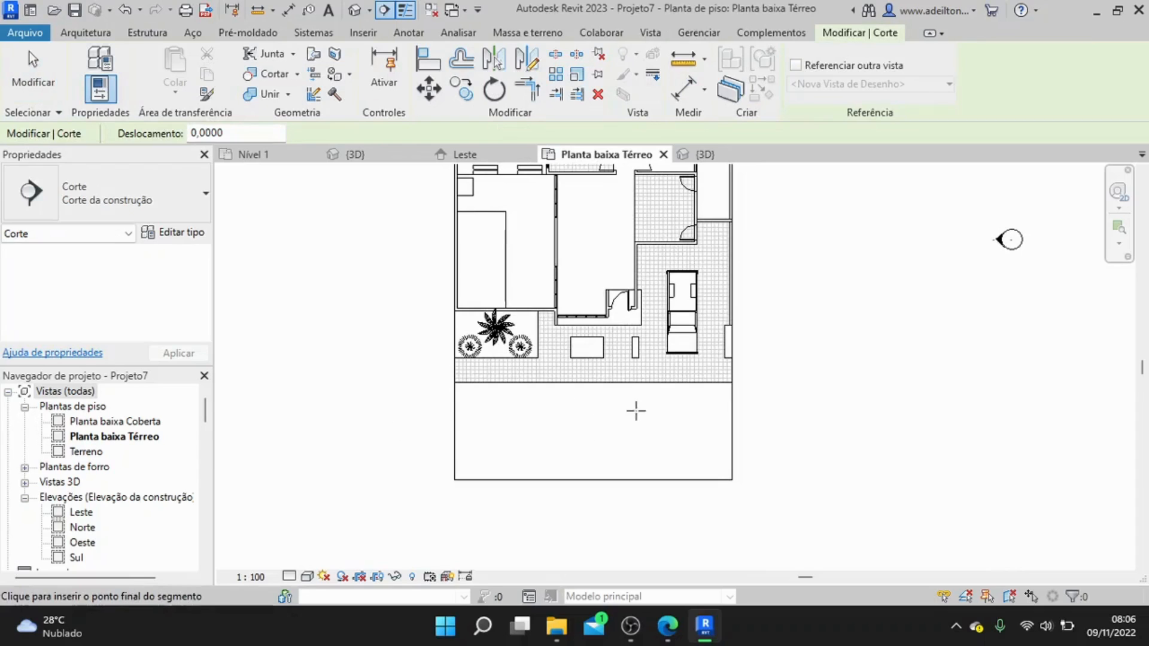
pyautogui.click(795, 389)
pyautogui.press('Escape')
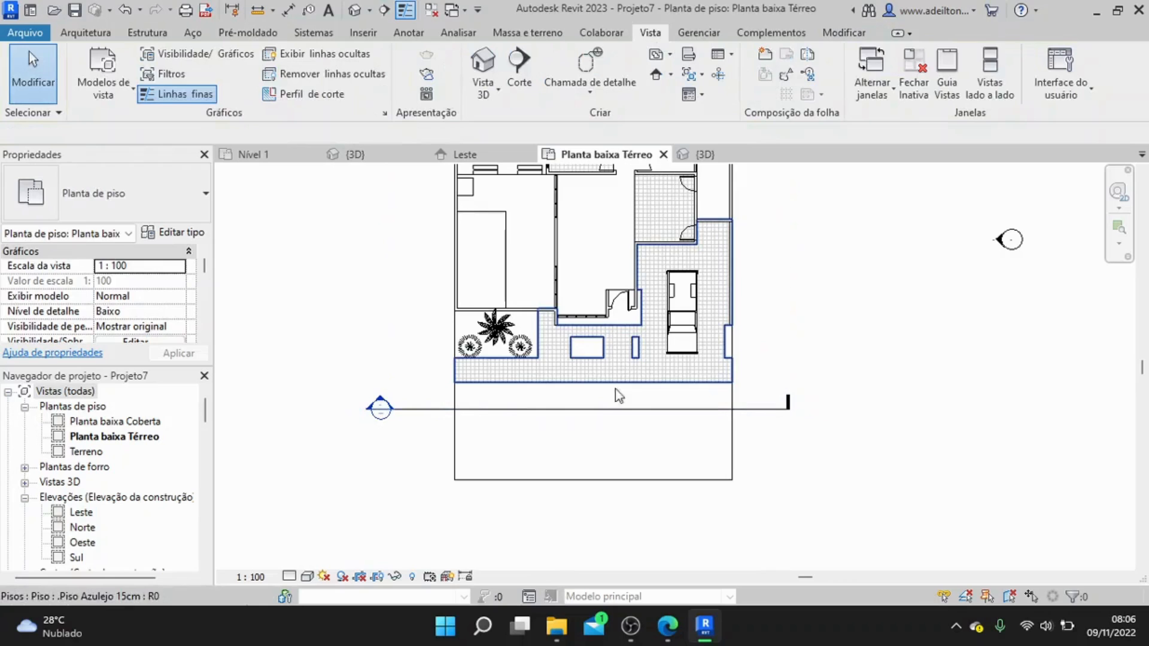
pyautogui.doubleClick(380, 410)
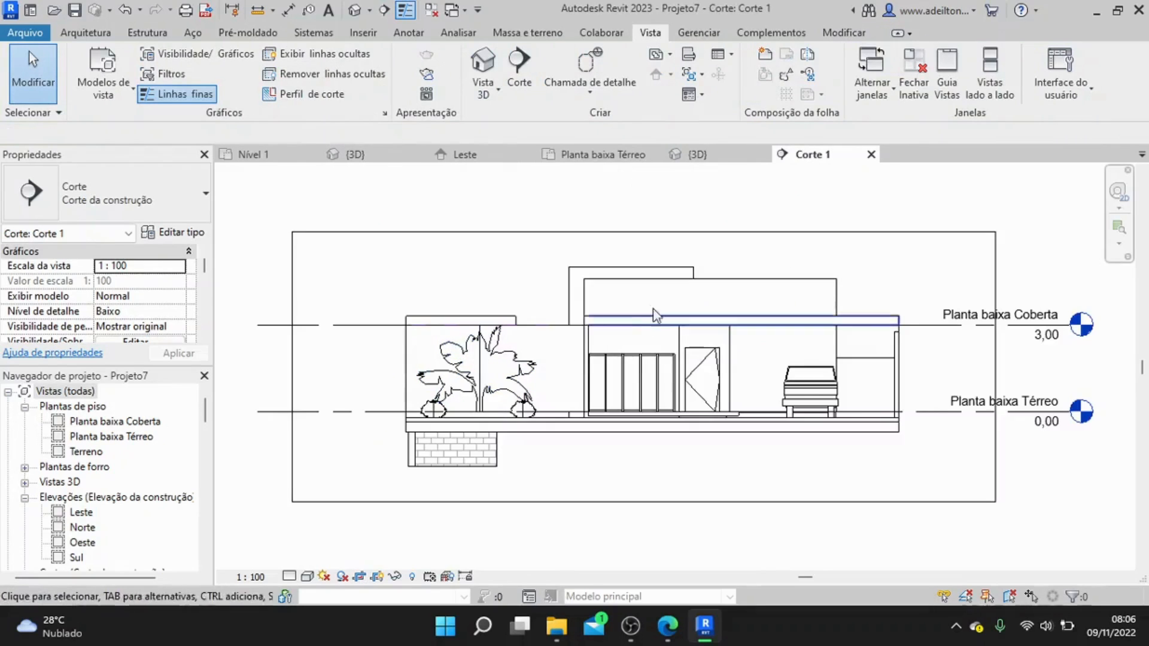
# - Set the section view's detail level to Alto and its visual style to Sombreado, and inspect the facade
pyautogui.scroll(2, 665, 454)
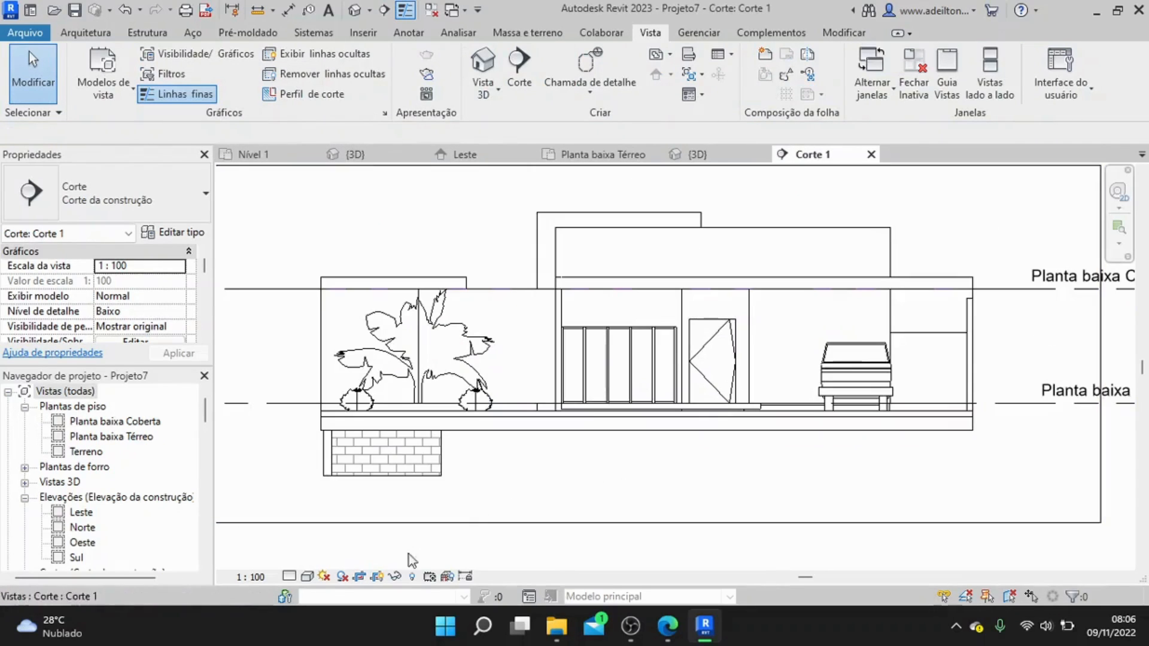
pyautogui.click(290, 576)
pyautogui.click(308, 560)
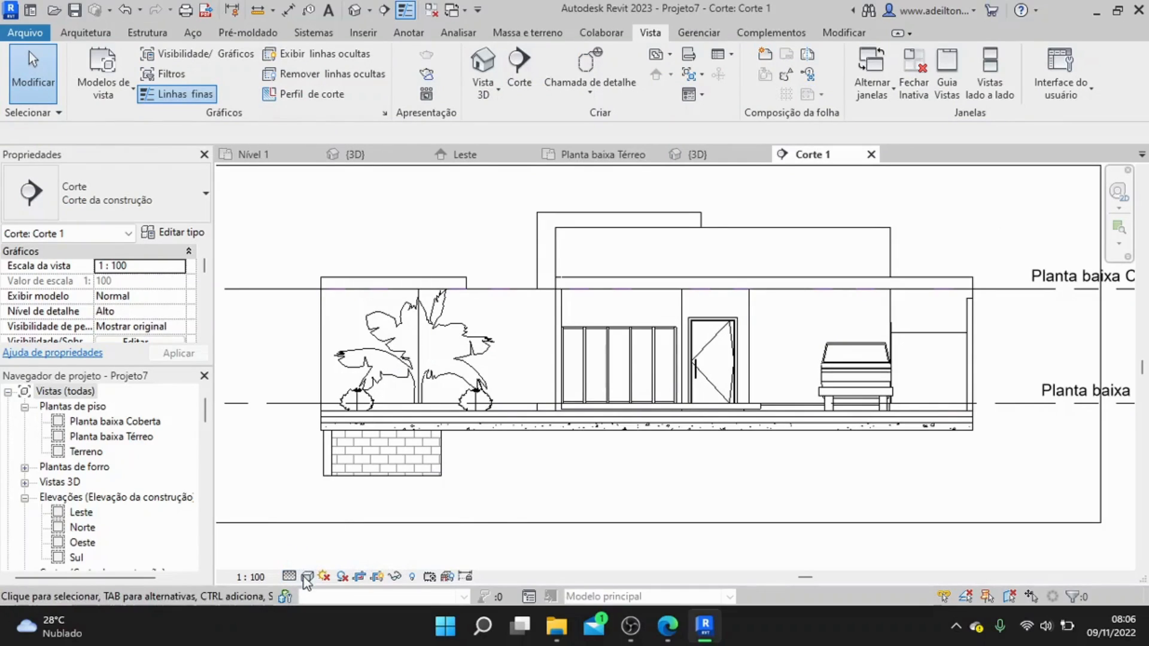
pyautogui.click(307, 577)
pyautogui.click(329, 529)
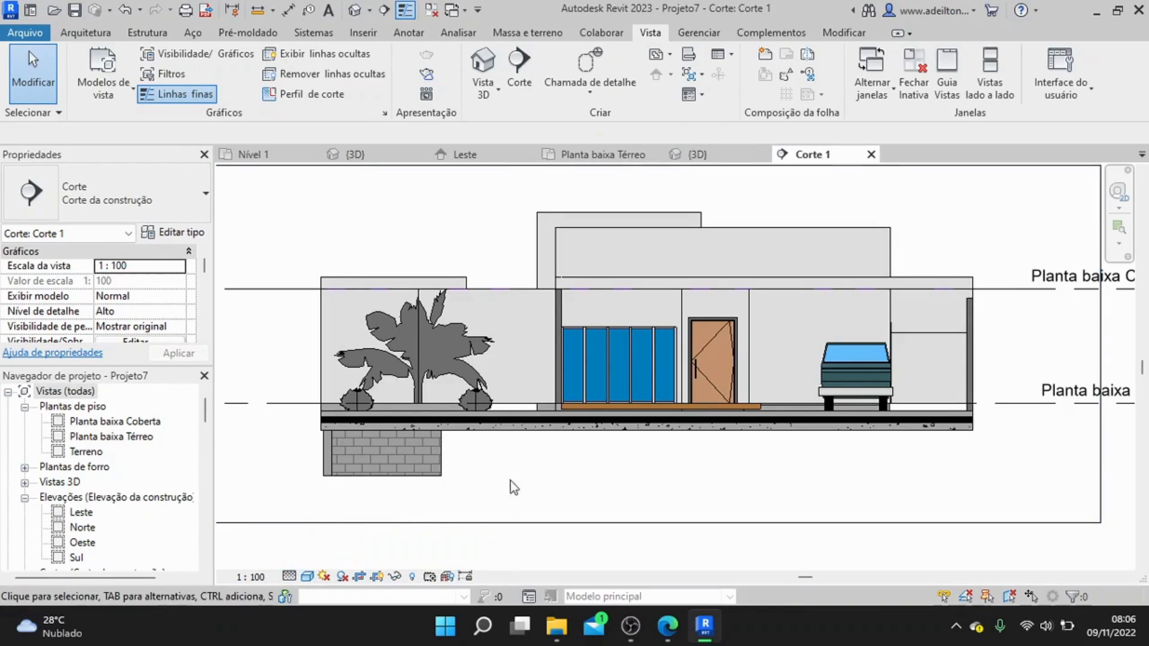
pyautogui.scroll(3, 806, 335)
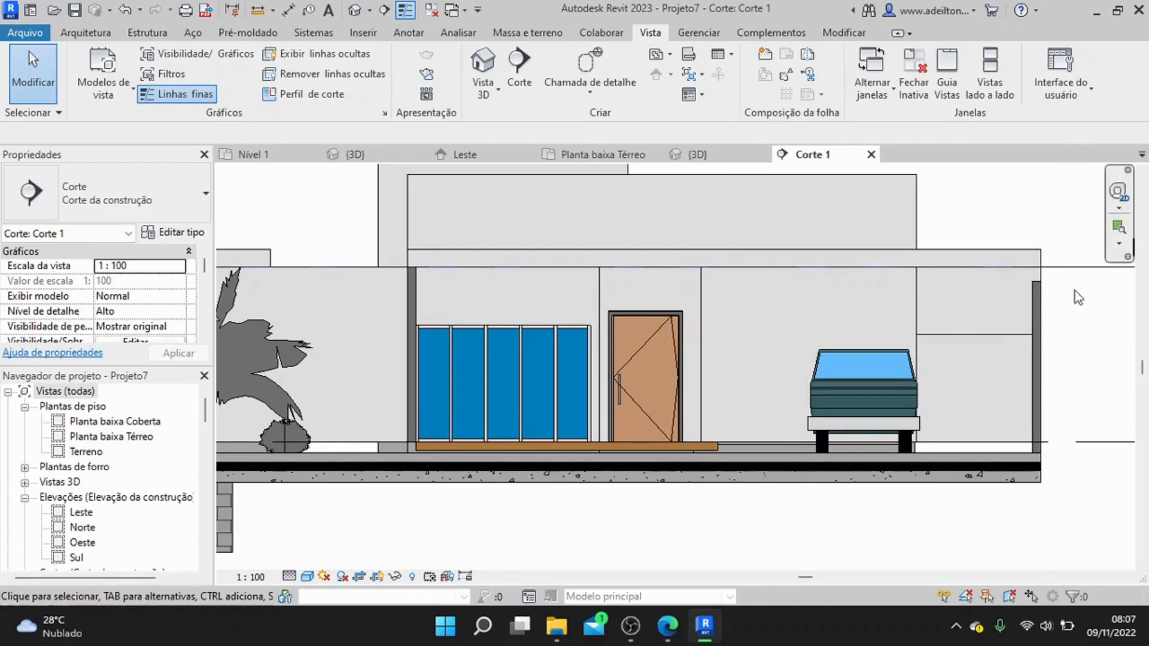
pyautogui.scroll(-3, 609, 425)
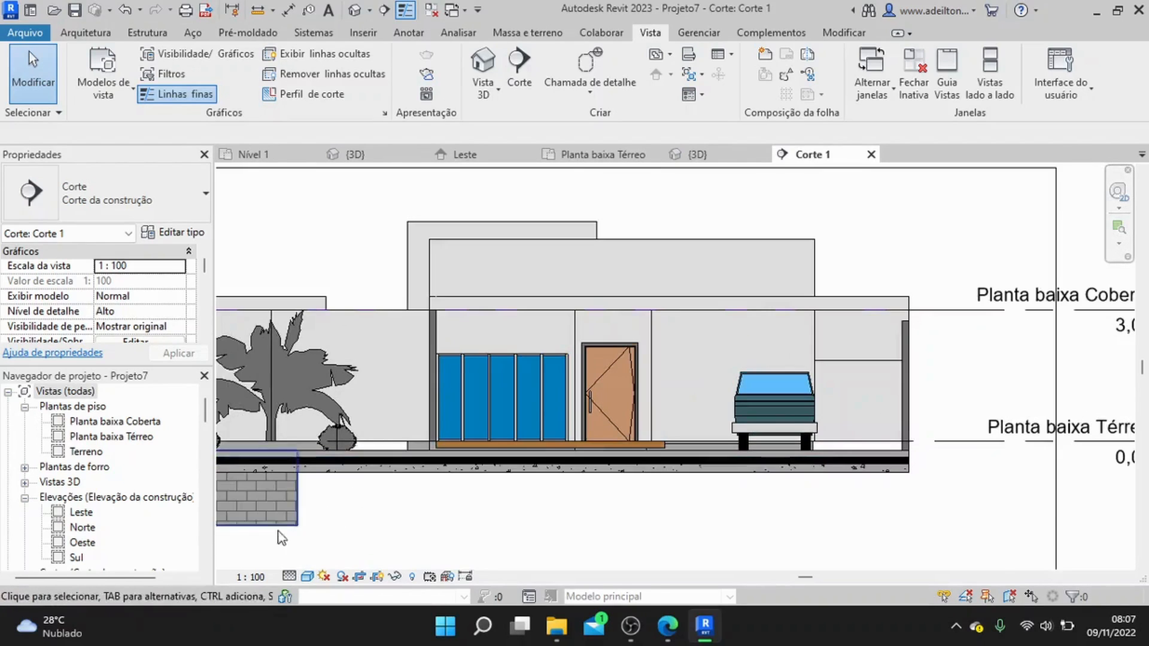
# - Set the section view's visual style to Realista and inspect the entrance door, windows and pickup up close
pyautogui.click(307, 576)
pyautogui.click(317, 561)
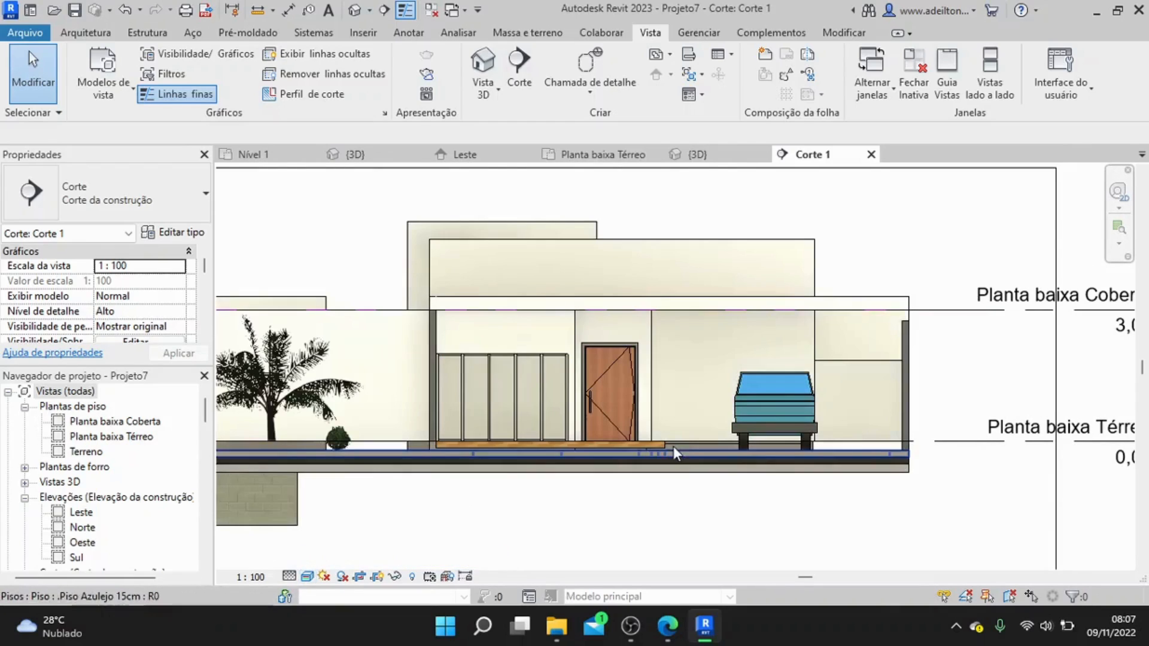
pyautogui.moveTo(672, 442); pyautogui.dragTo(737, 473, button='middle')
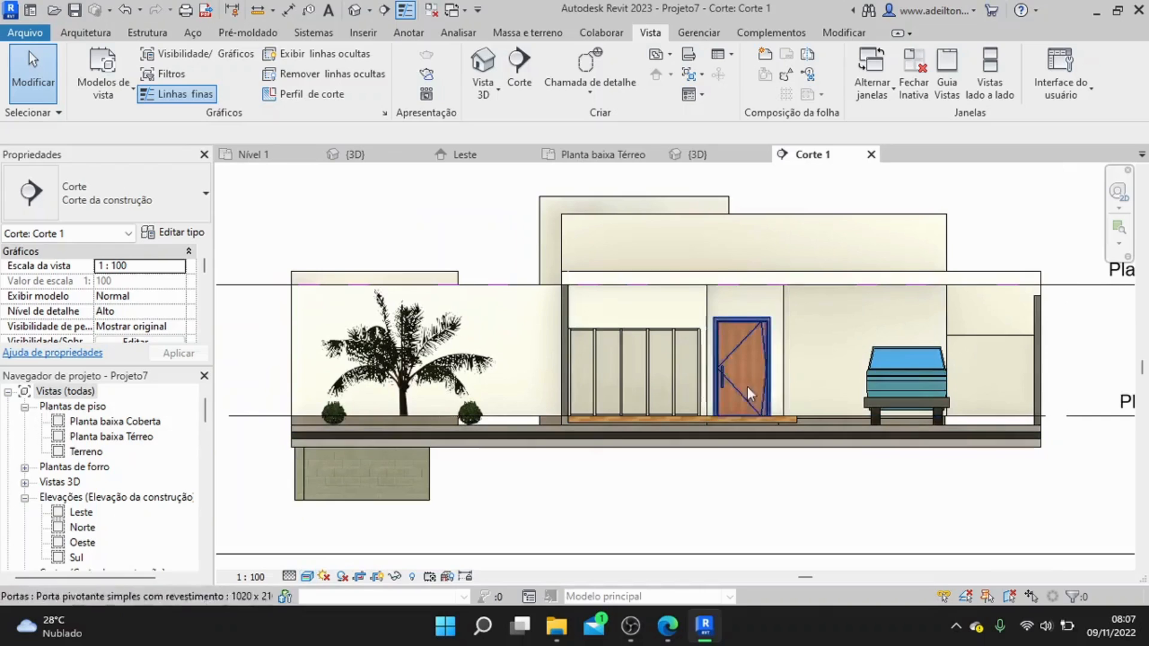
pyautogui.scroll(2, 879, 359)
pyautogui.scroll(2, 731, 379)
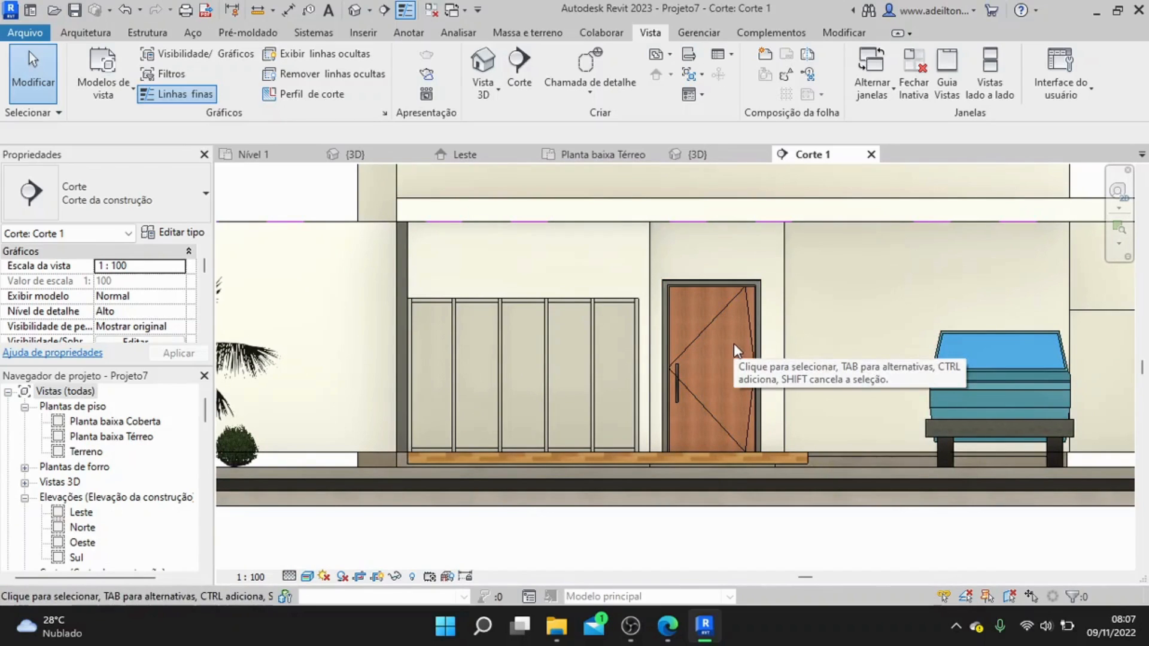
pyautogui.scroll(-3, 681, 356)
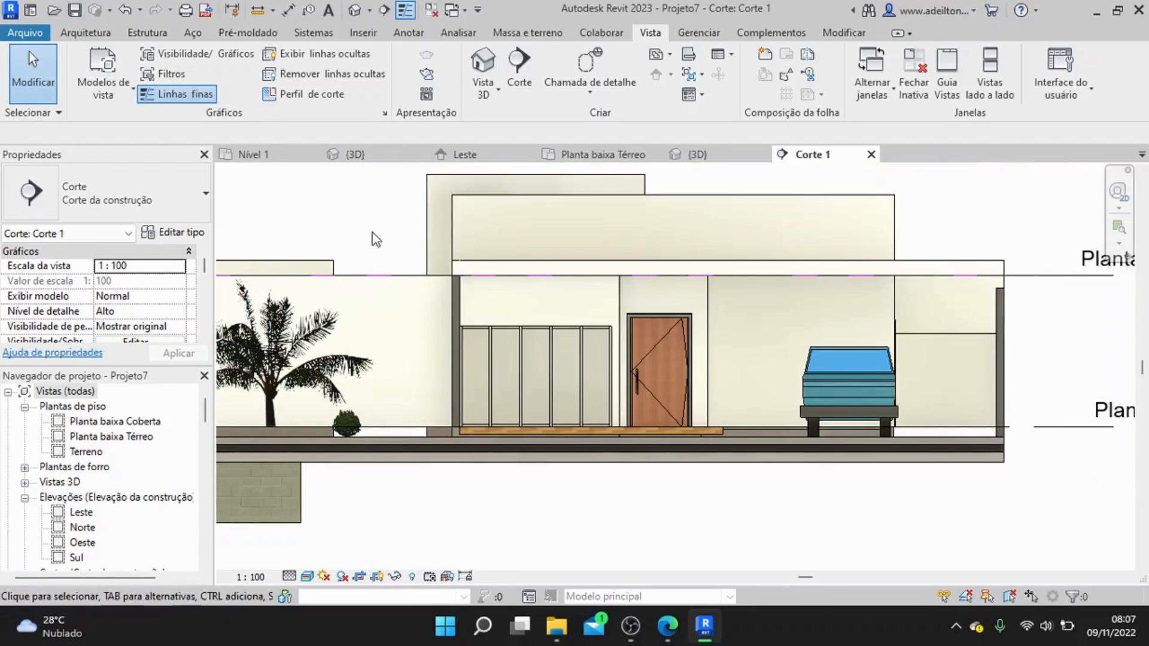
# - Close Corte 1 and Projeto7's remaining views without saving the changes, and switch to Projeto1's {3D} view
pyautogui.click(723, 157)
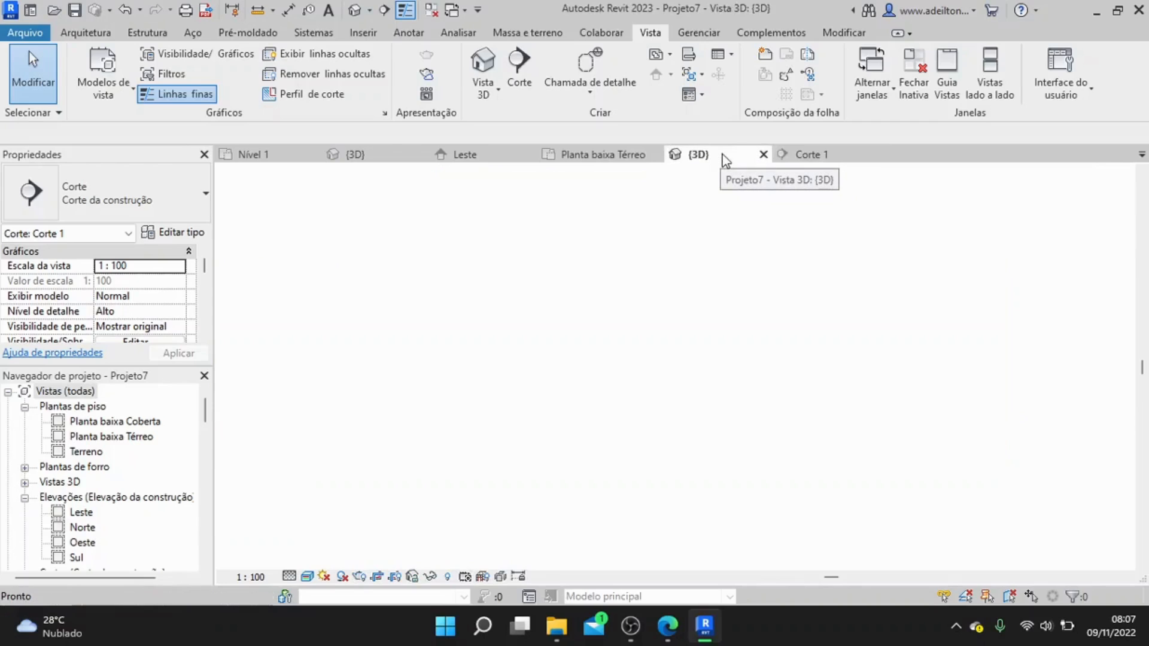
pyautogui.click(824, 155)
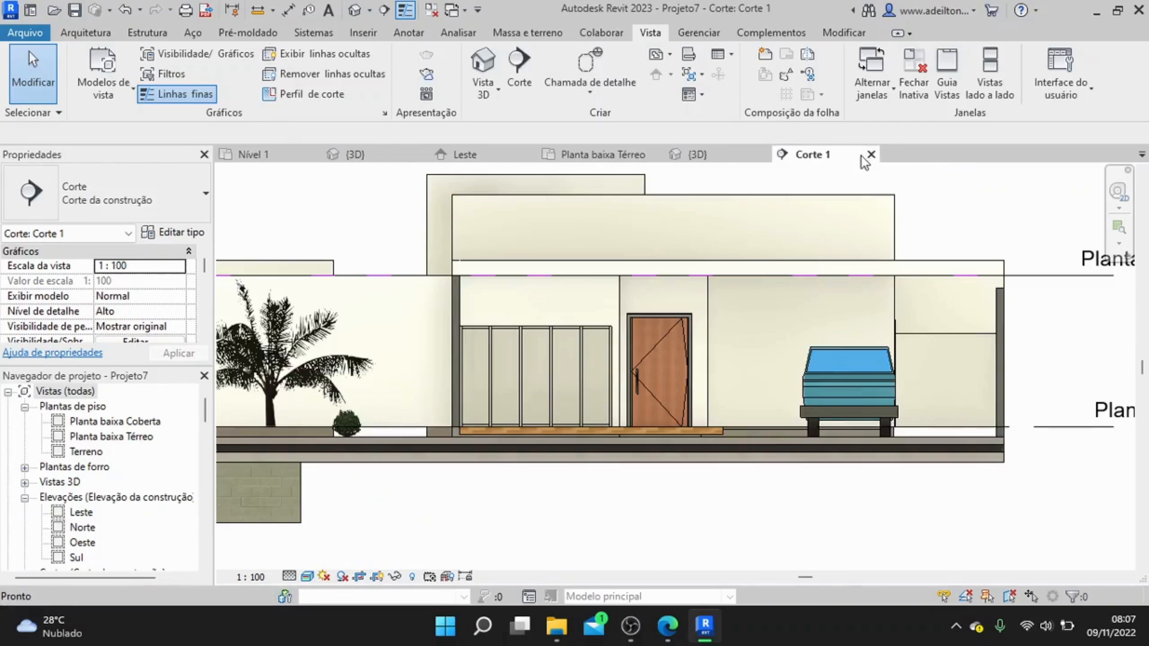
pyautogui.click(871, 155)
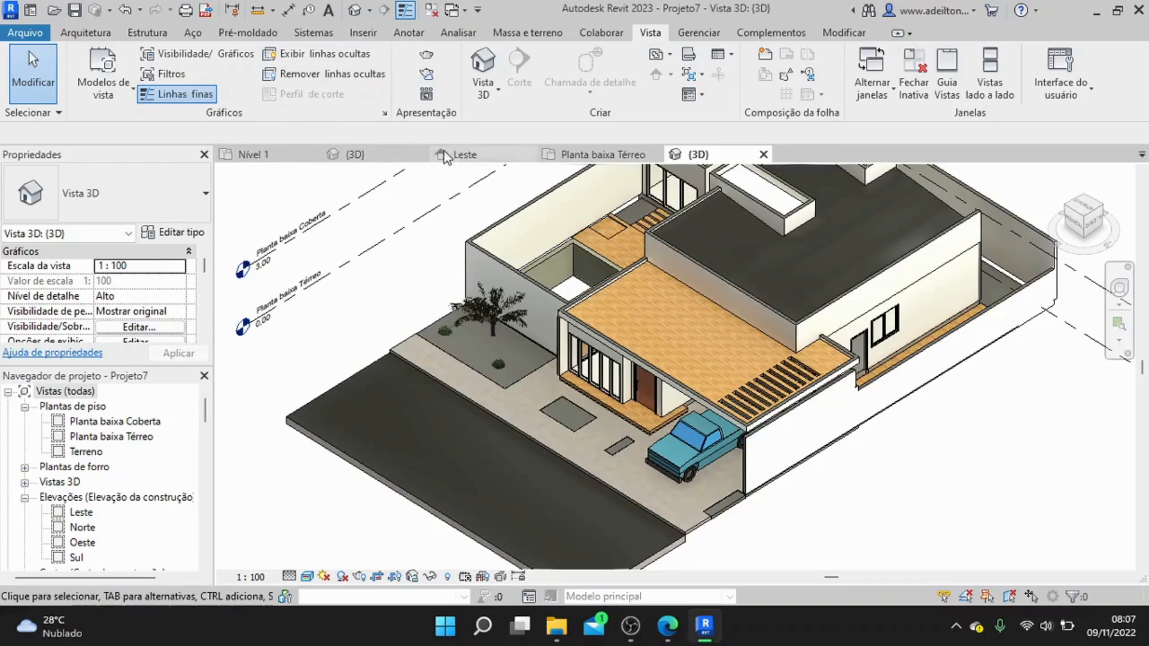
pyautogui.click(763, 154)
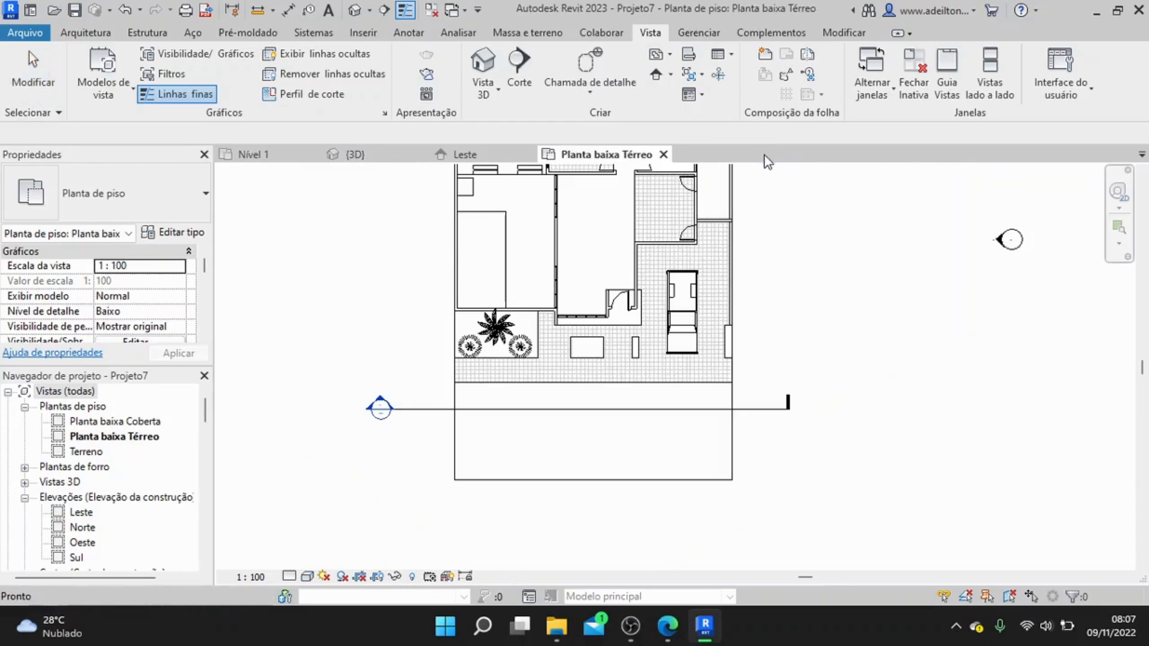
pyautogui.click(663, 155)
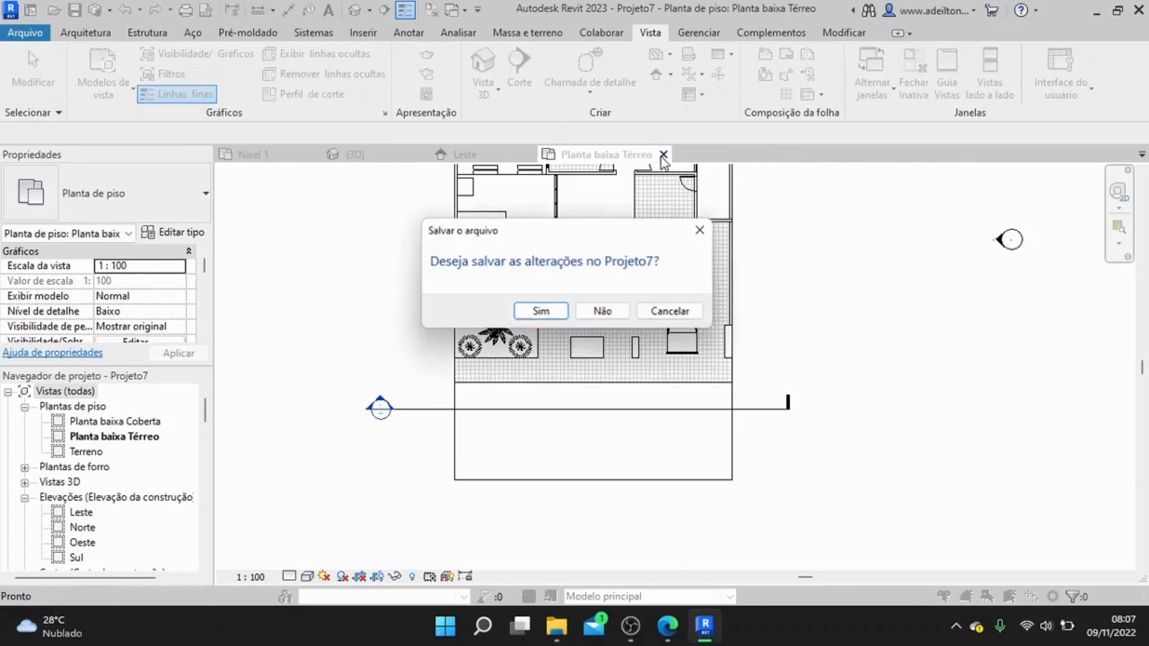
pyautogui.click(600, 312)
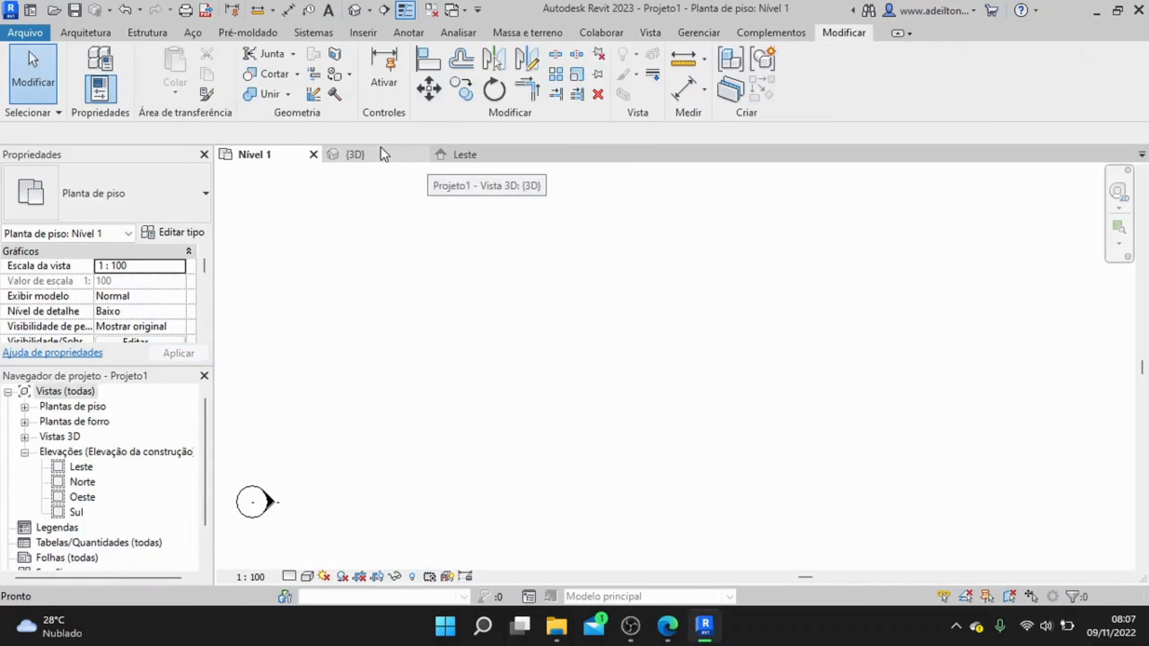
pyautogui.click(381, 151)
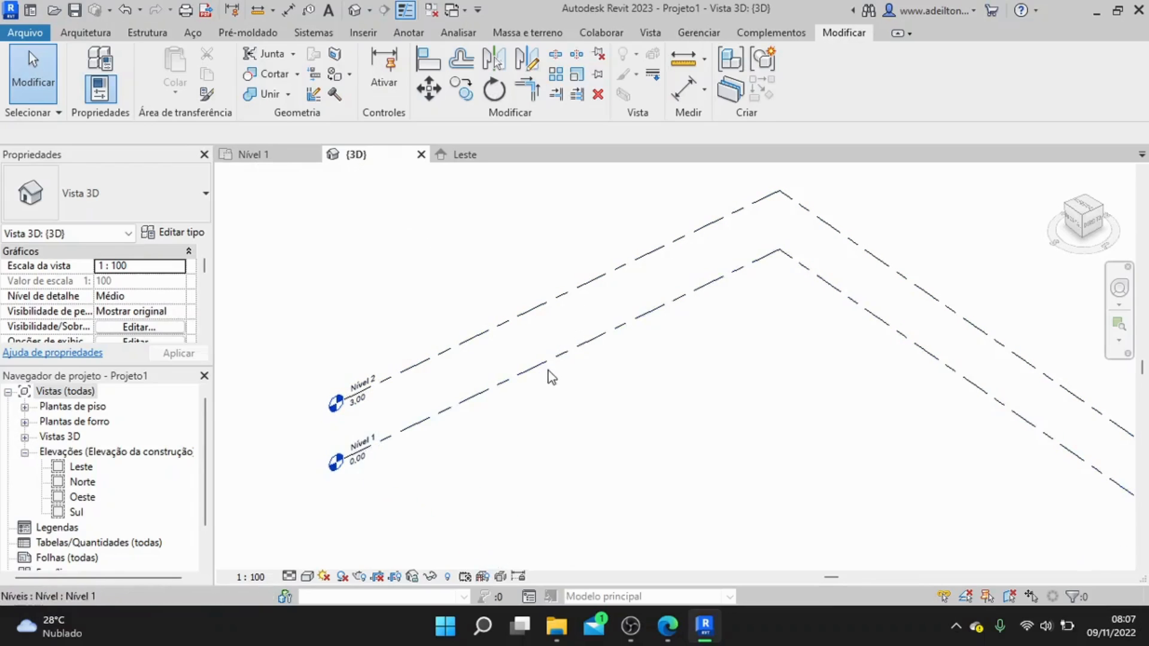
# - In the Nível 1 floor plan, draw a rectangle of Genérico - 200 mm walls about 6.5 m wide and 7.3 m high
pyautogui.click(274, 158)
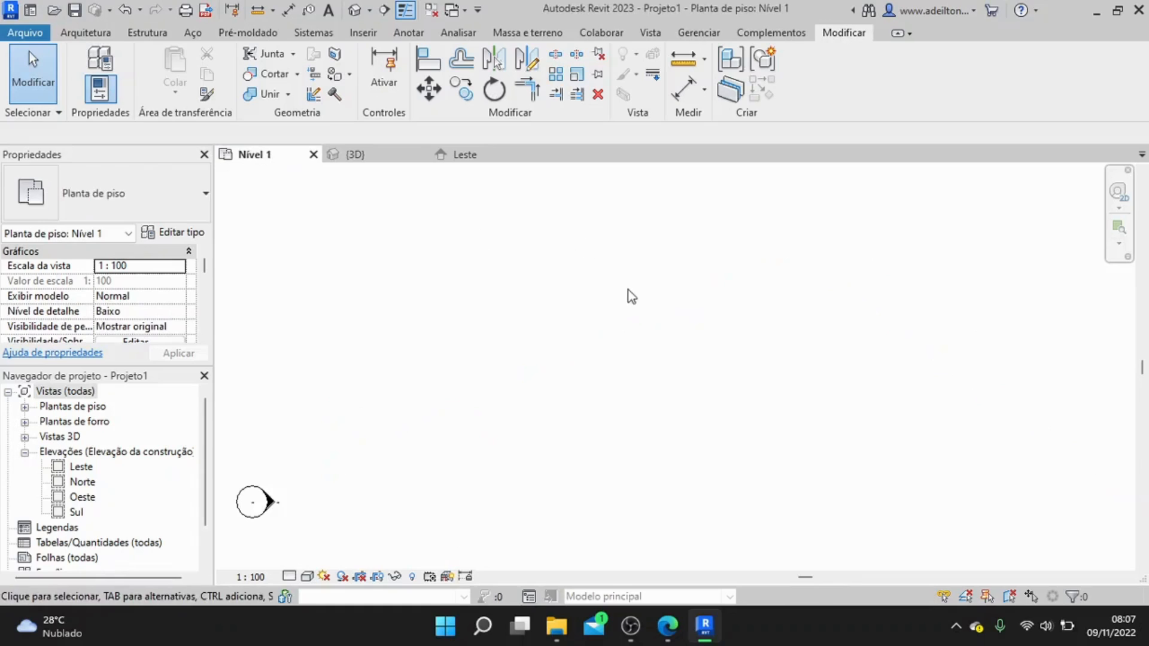
pyautogui.scroll(-3, 626, 299)
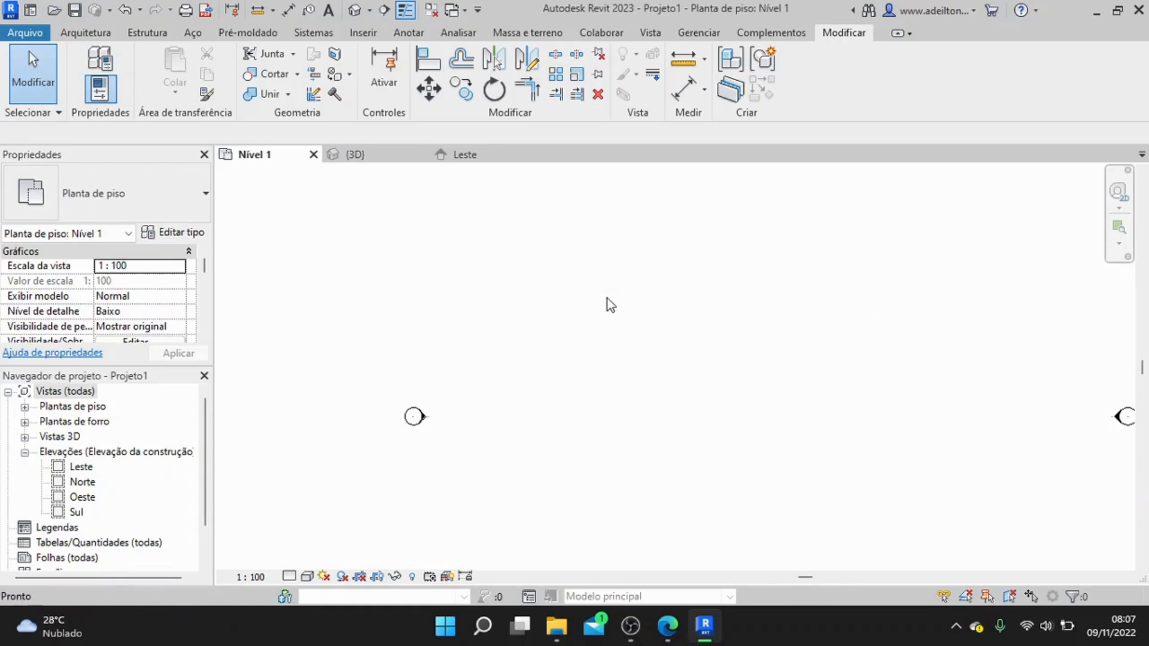
pyautogui.press('w')
pyautogui.press('a')
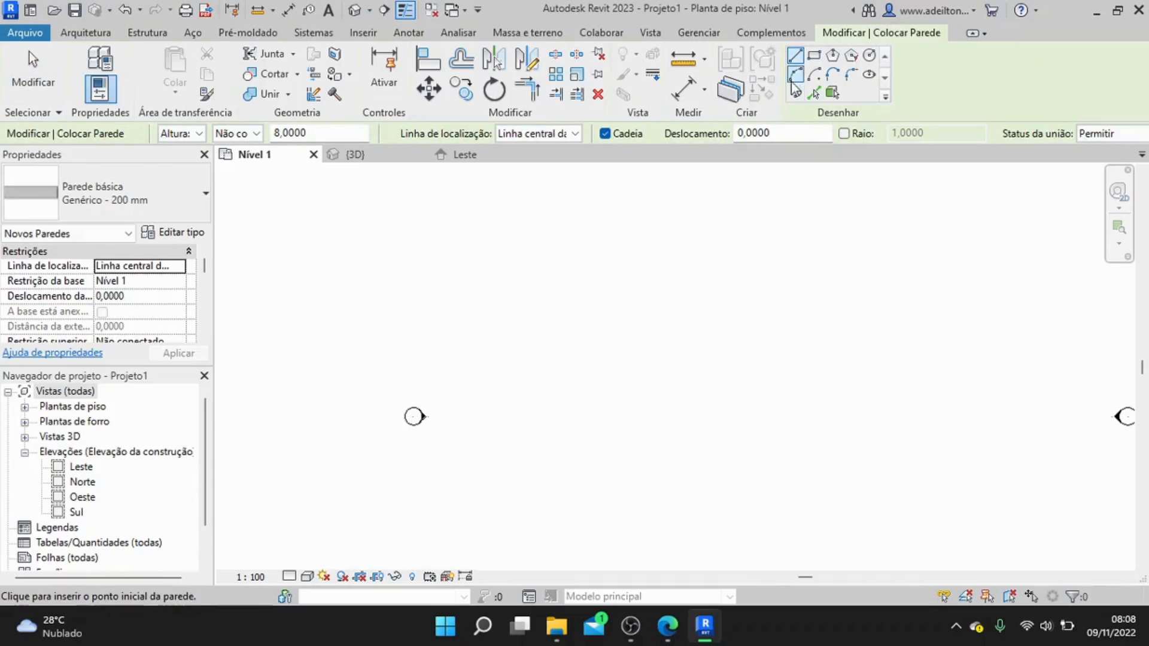
pyautogui.click(814, 55)
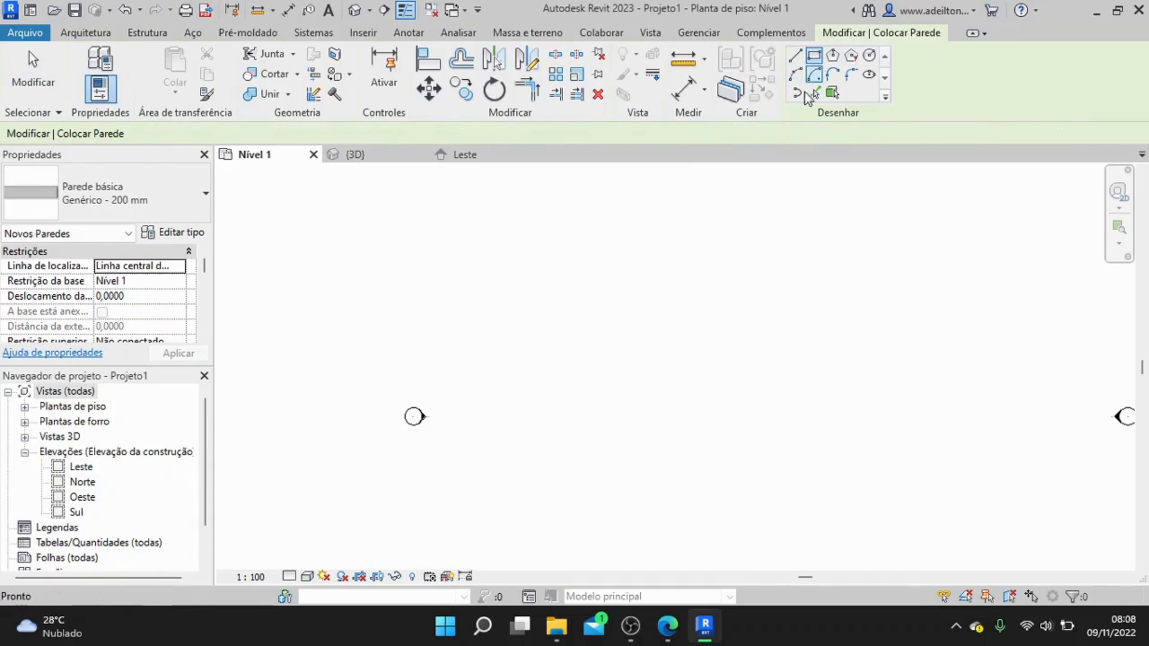
pyautogui.click(586, 315)
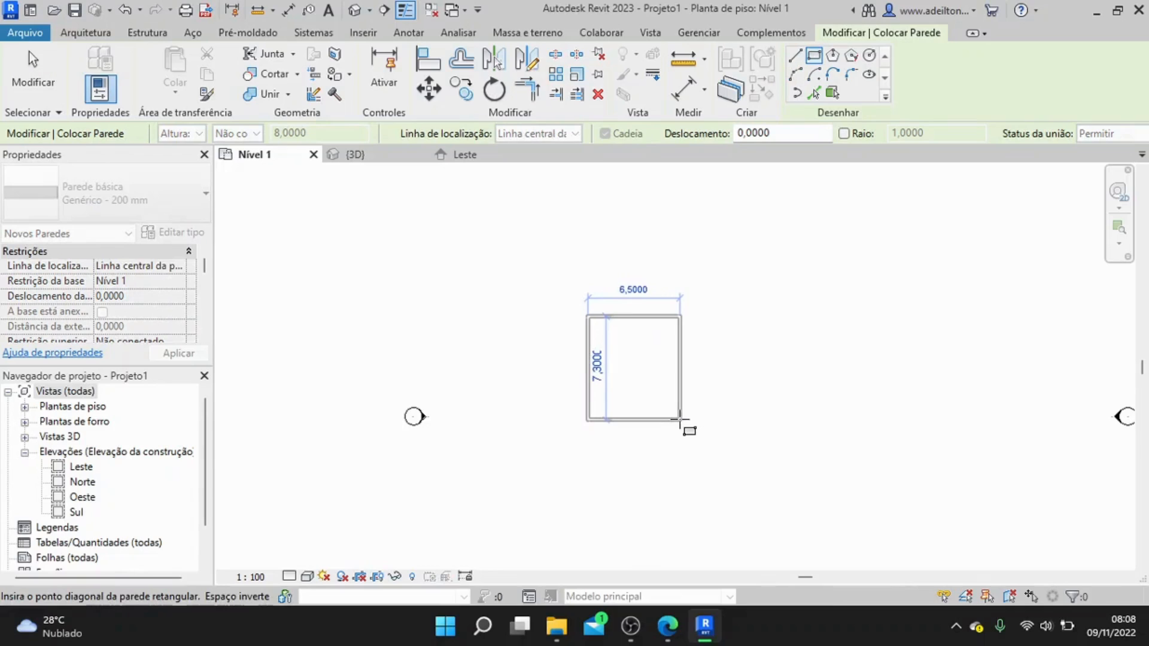
pyautogui.click(681, 421)
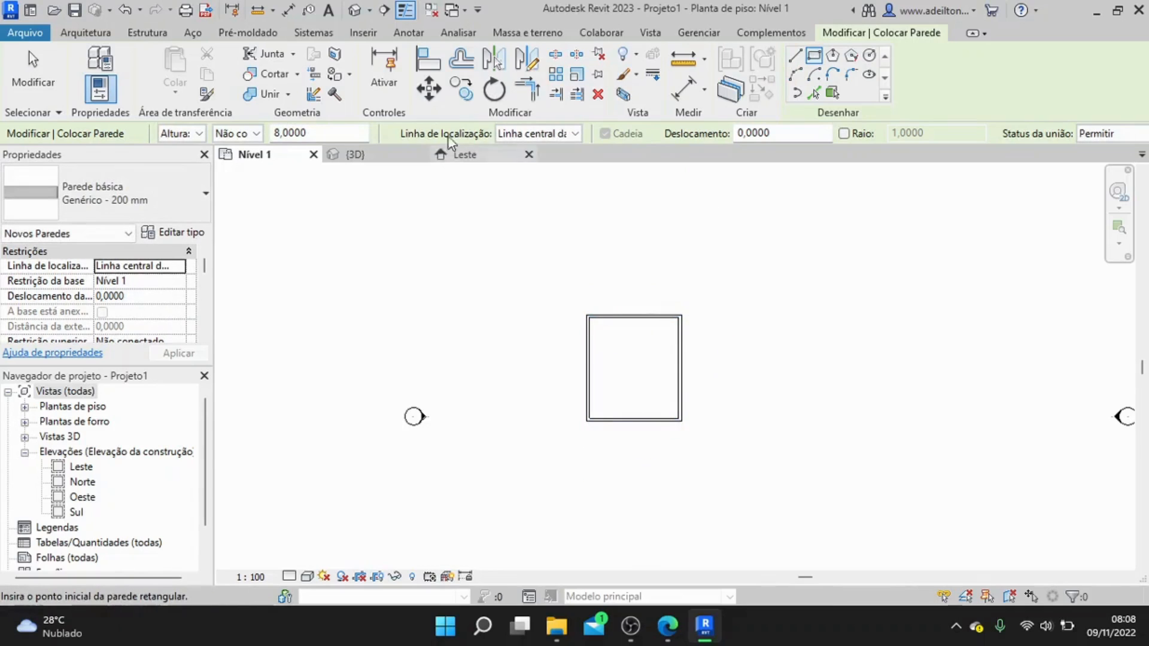
# - Browse the Portas category of the Autodesk family library and select the Porta-Externa-Vidro completo-Duplo-Revestida-Madeira door
pyautogui.click(364, 32)
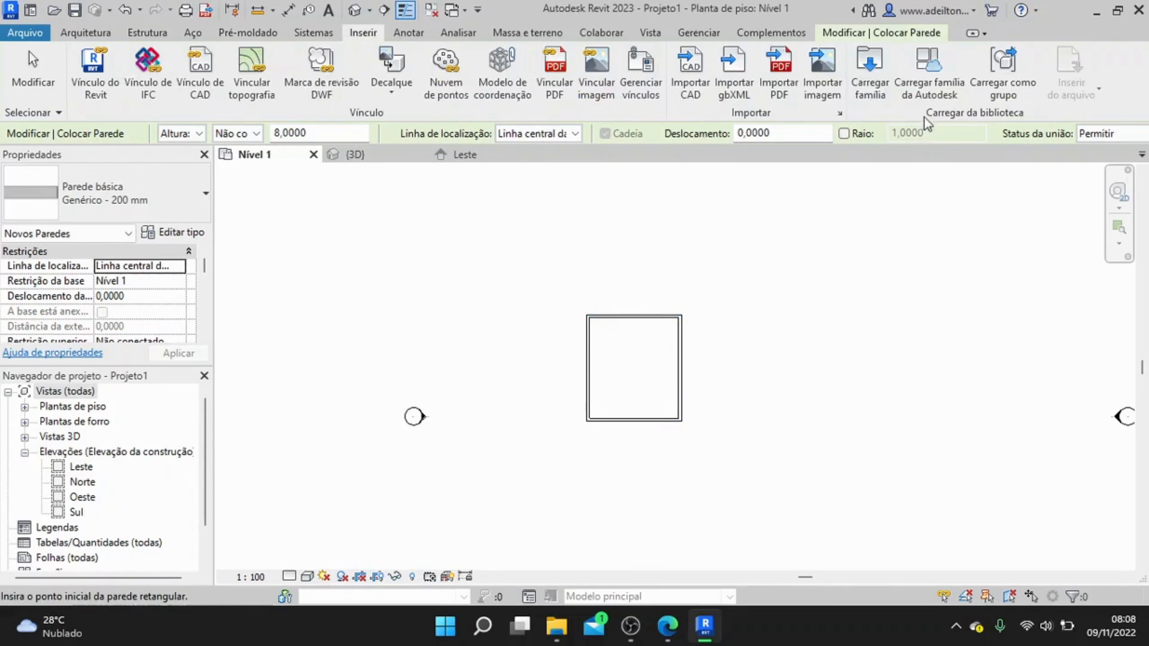
pyautogui.click(929, 84)
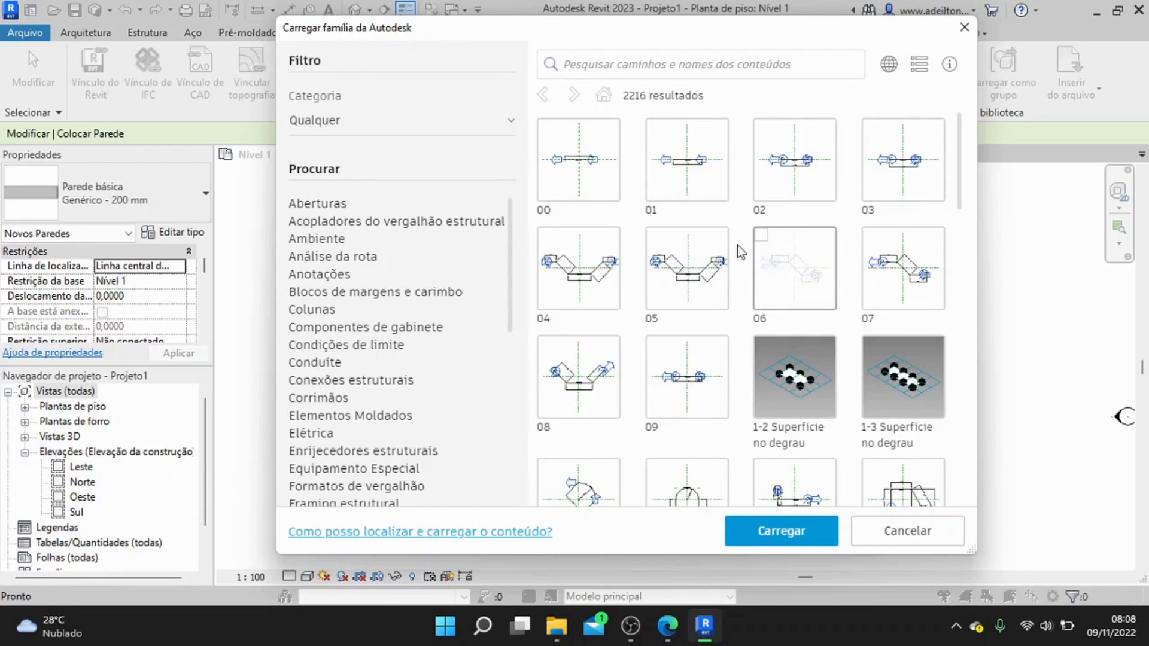
pyautogui.scroll(-5, 565, 287)
pyautogui.scroll(-6, 372, 320)
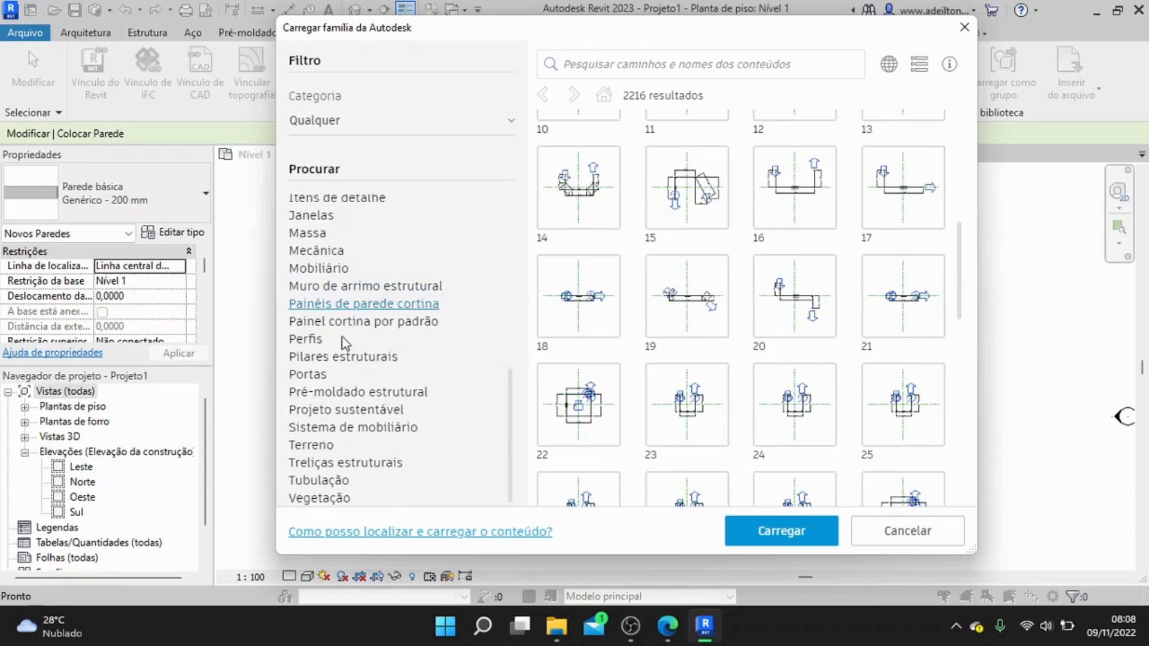
pyautogui.click(301, 375)
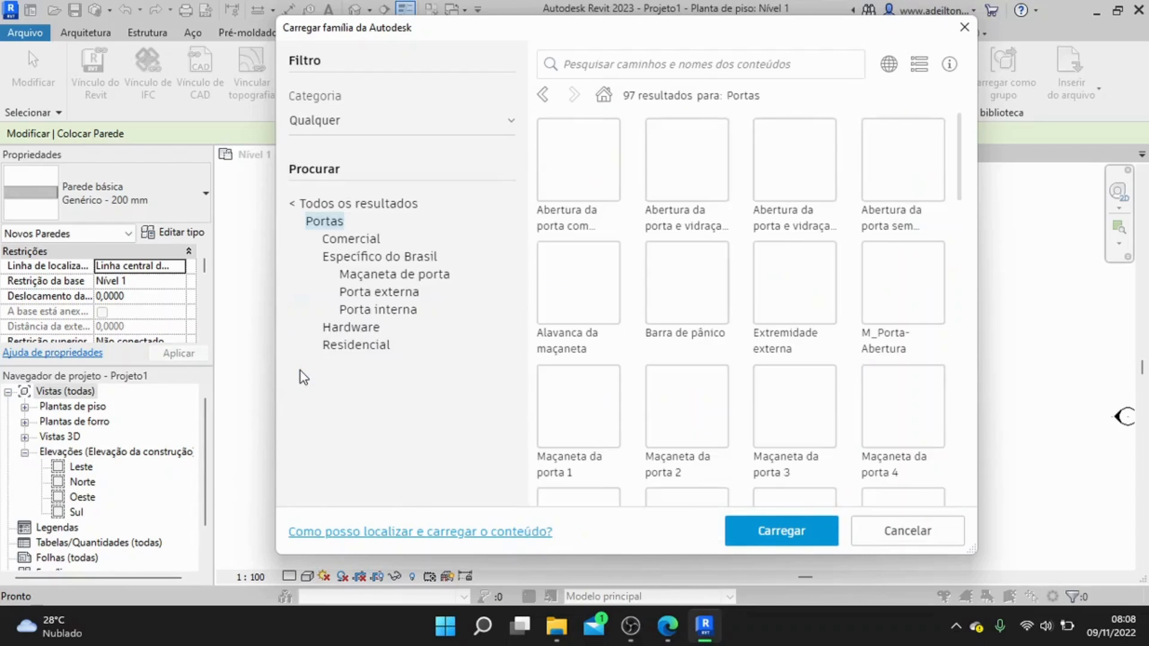
pyautogui.scroll(-3, 748, 315)
pyautogui.scroll(-18, 748, 306)
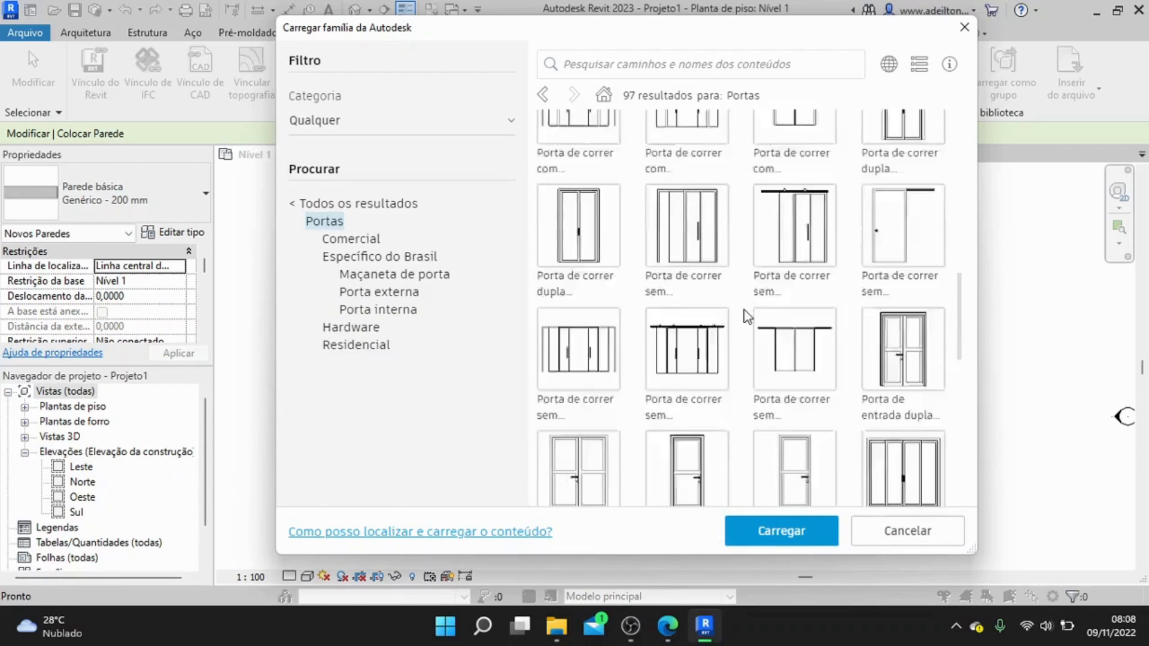
pyautogui.scroll(-8, 736, 305)
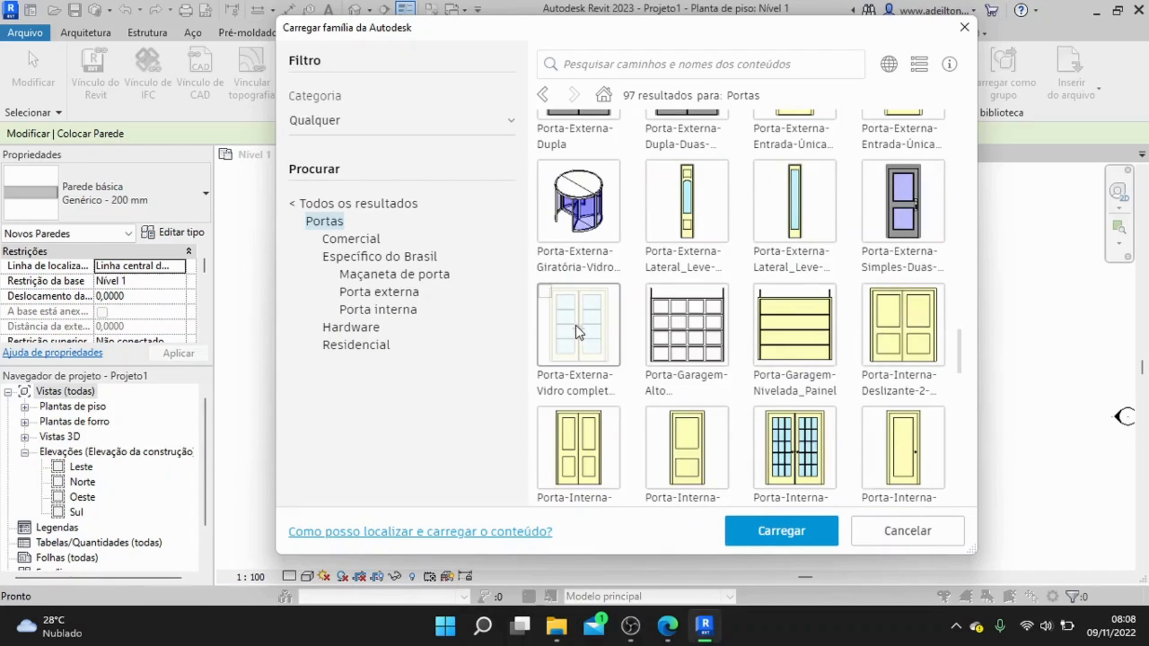
pyautogui.click(575, 326)
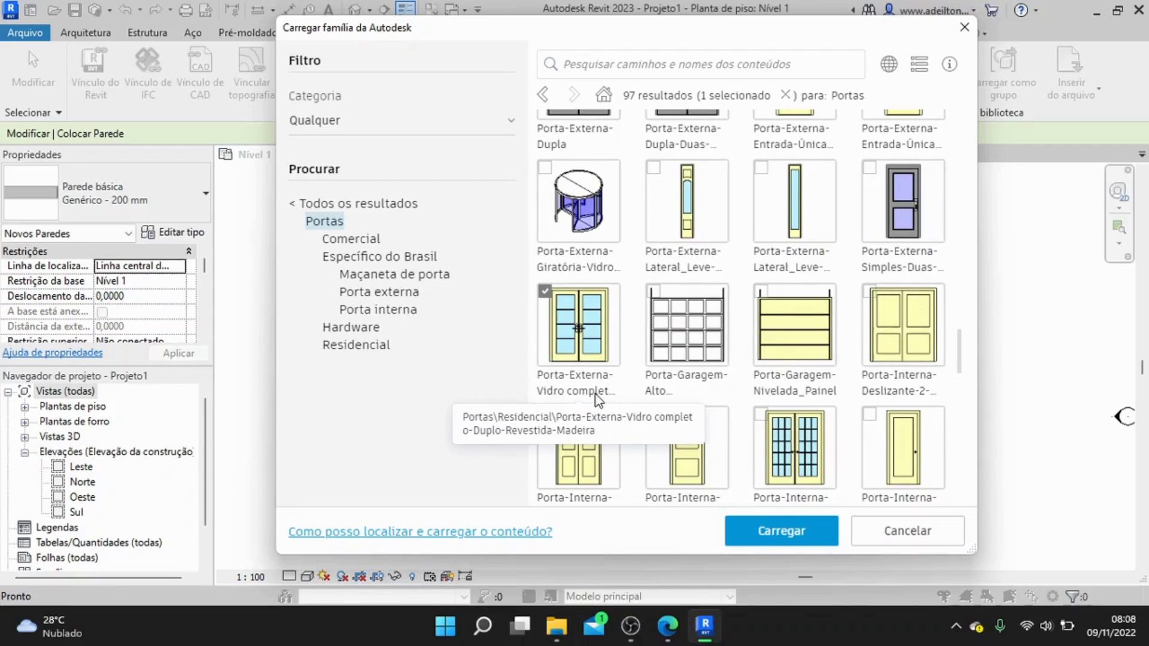
# - Load the selected double glass door family with only its 1500 x 2100mm type
pyautogui.click(775, 538)
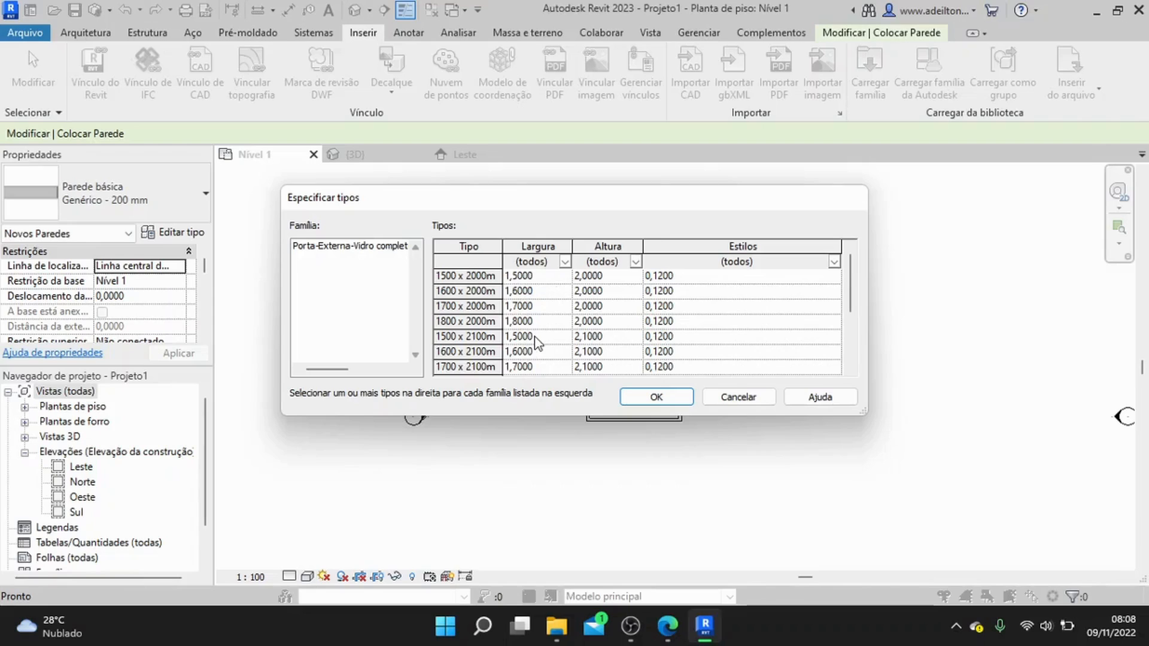
pyautogui.scroll(-2, 534, 337)
pyautogui.scroll(2, 533, 335)
pyautogui.click(533, 335)
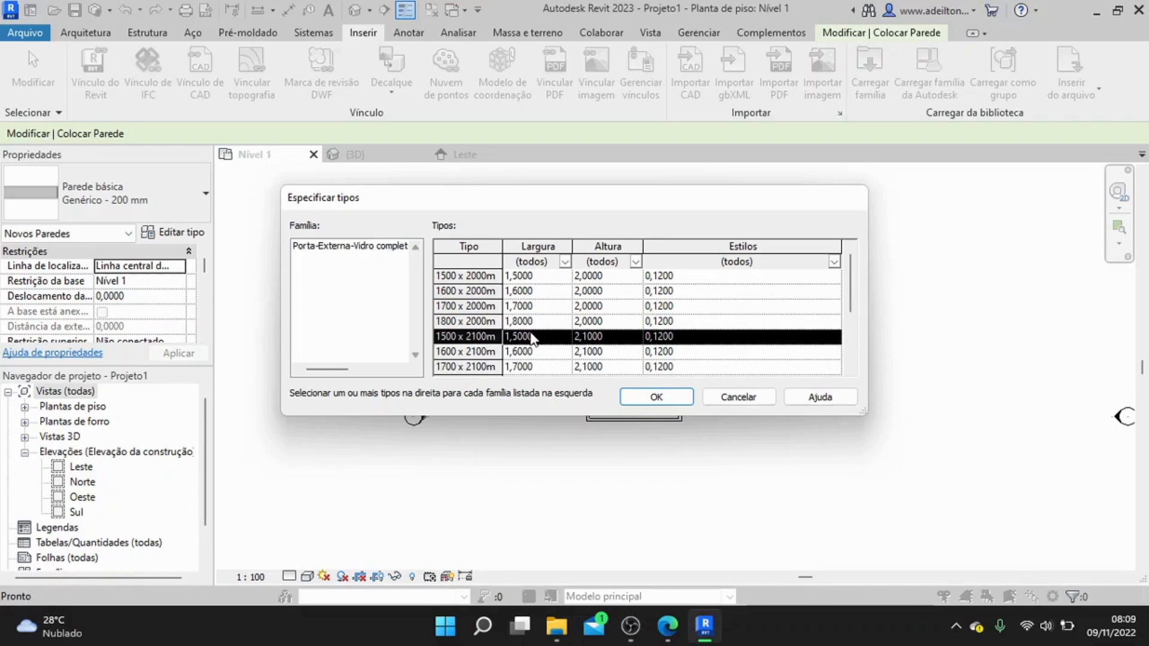
pyautogui.click(656, 397)
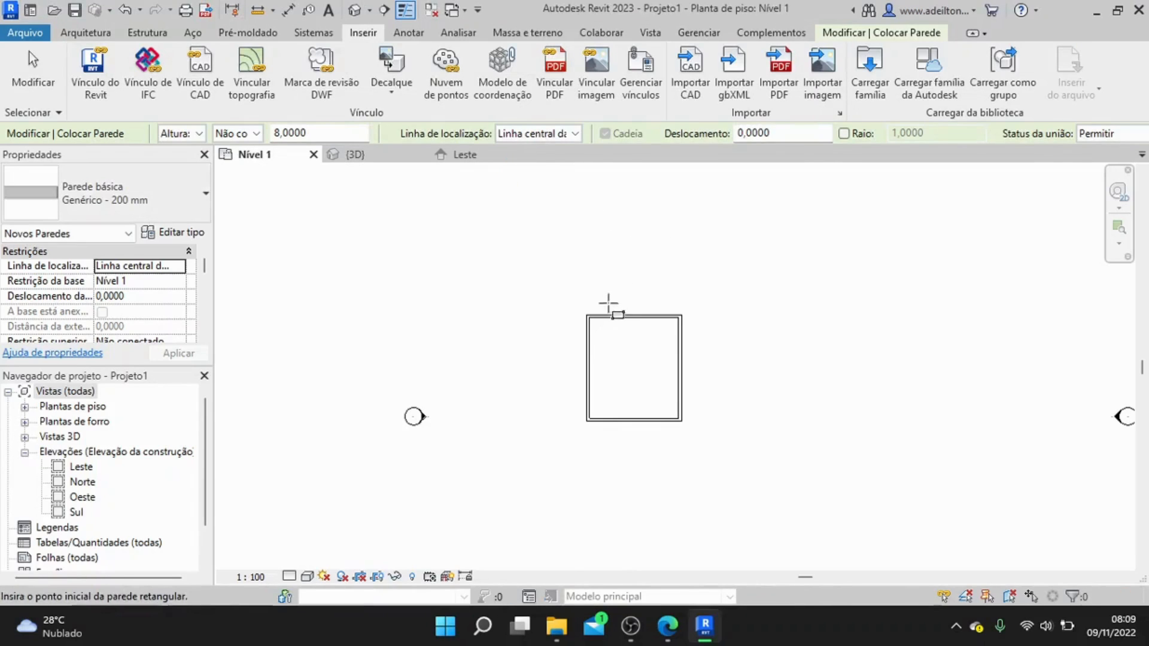
# - Load the first Janela-arco-batente curved window family from the Janelas category of the Autodesk family library
pyautogui.scroll(1, 598, 341)
pyautogui.scroll(2, 644, 456)
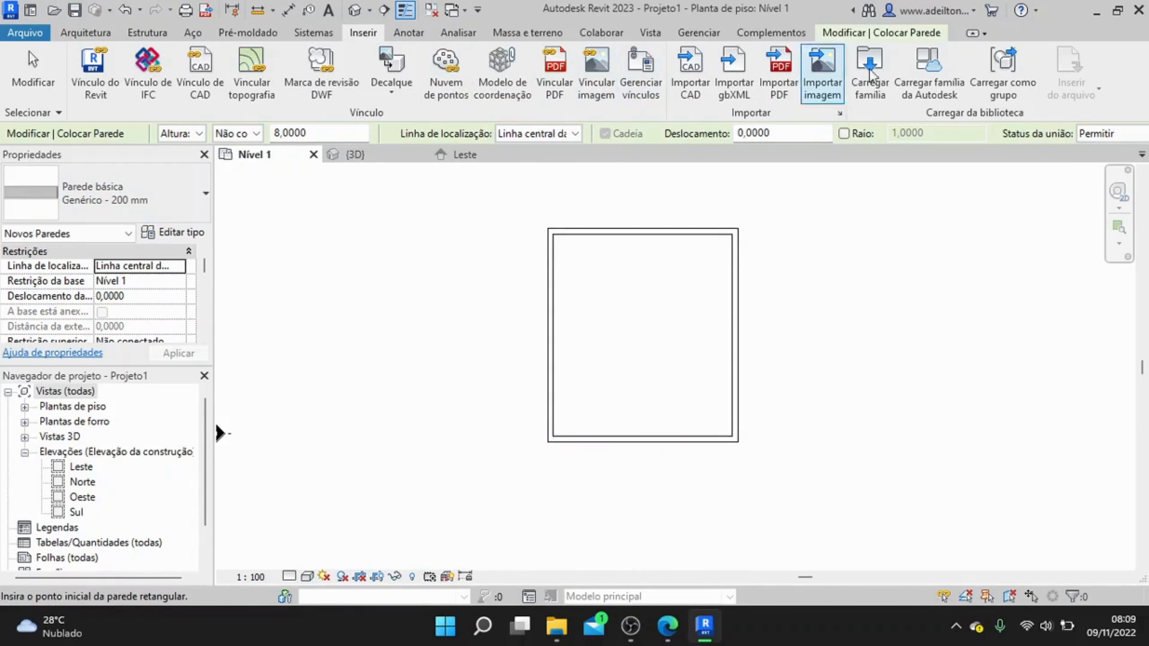
pyautogui.click(935, 82)
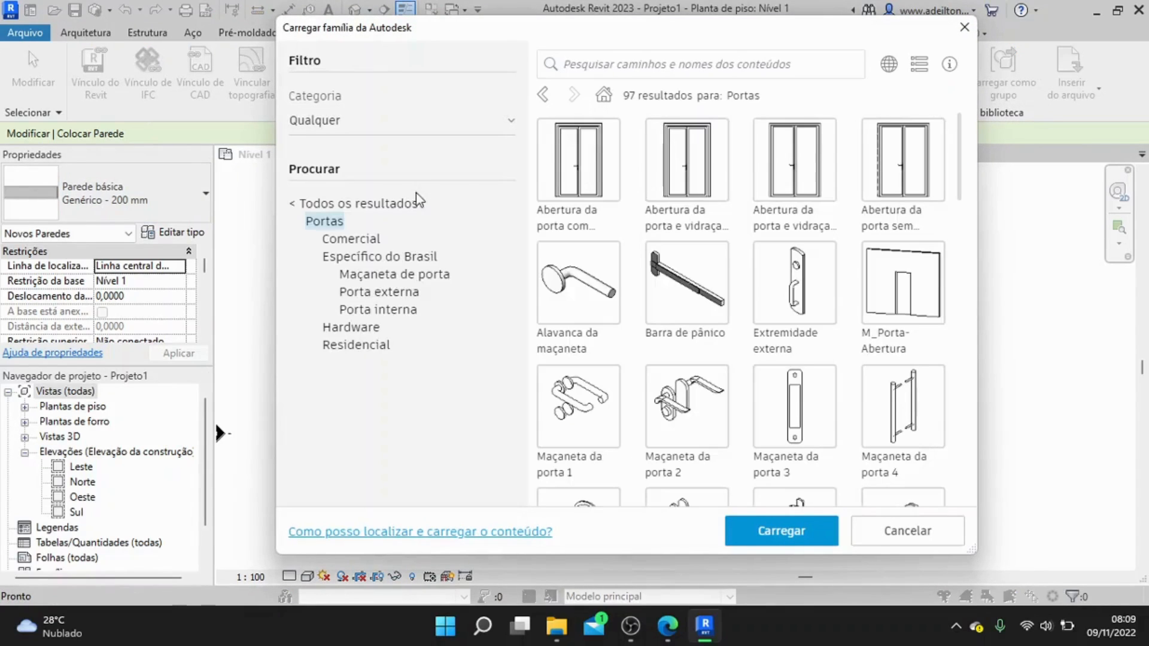
pyautogui.click(323, 204)
pyautogui.scroll(-6, 381, 298)
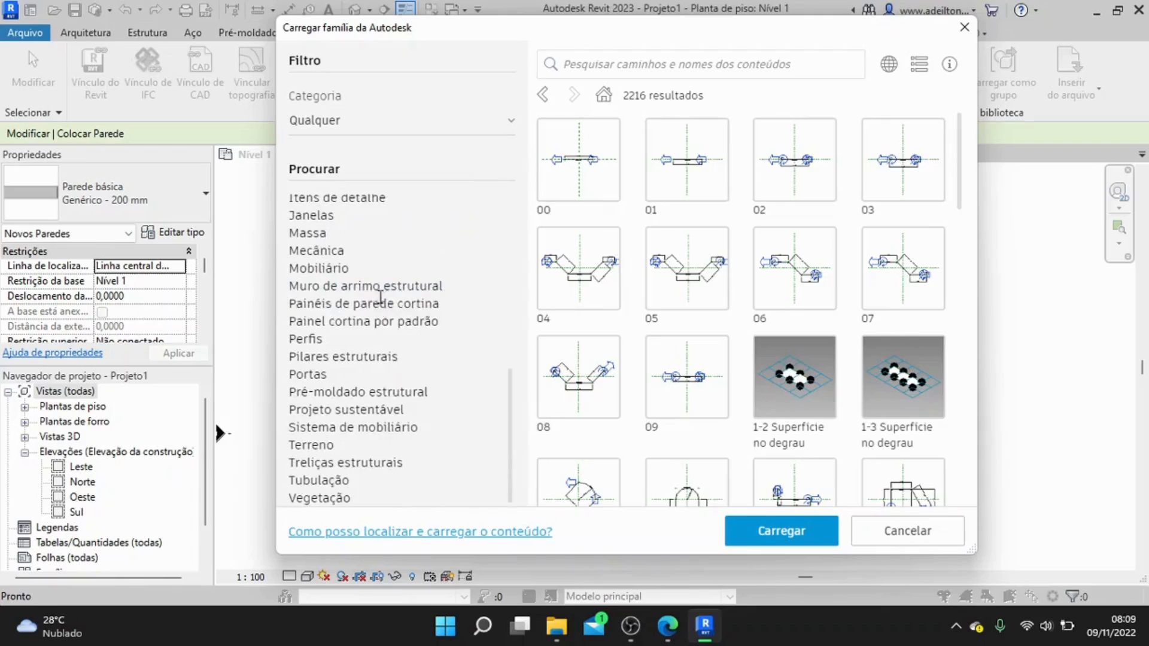
pyautogui.click(314, 215)
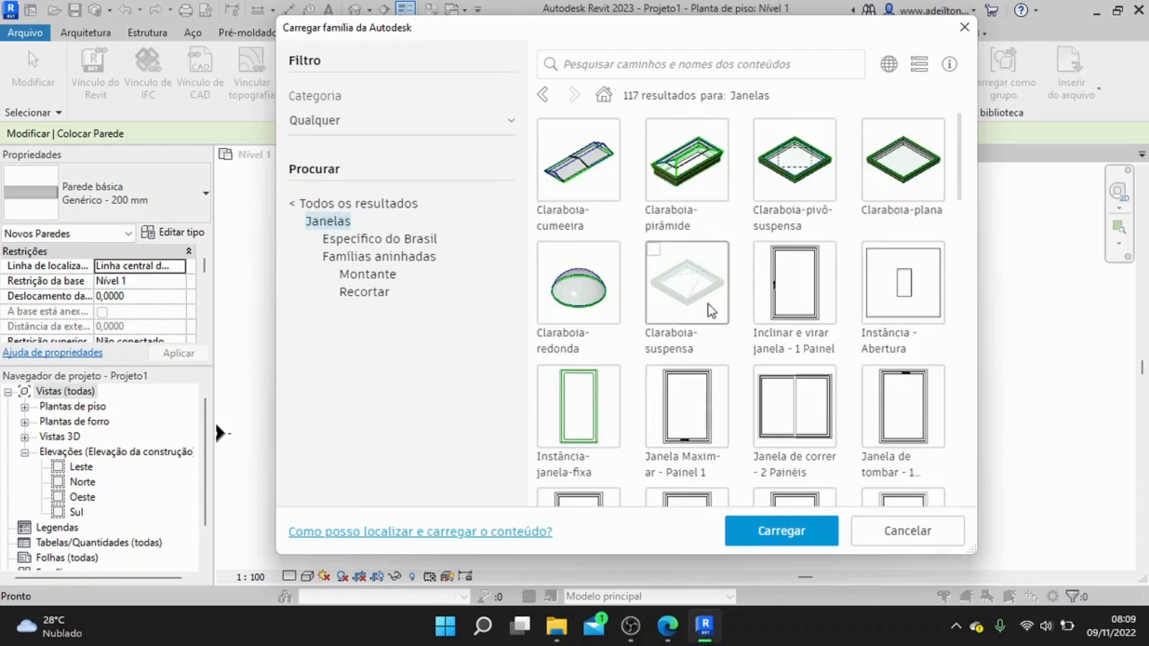
pyautogui.scroll(-8, 710, 309)
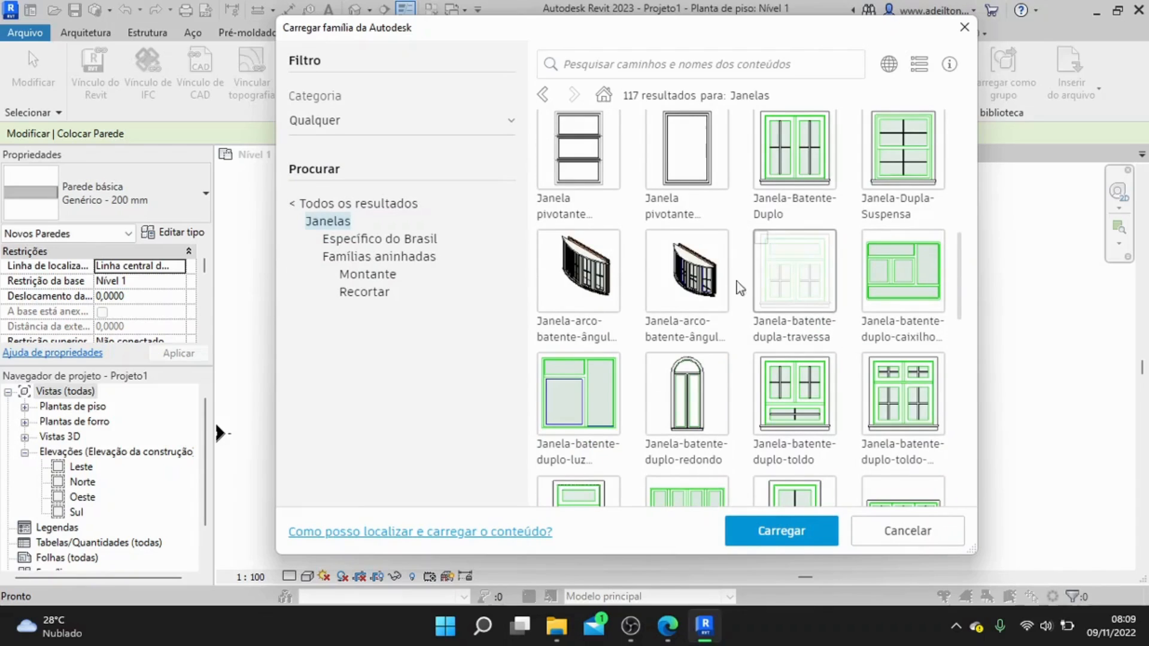
pyautogui.click(576, 280)
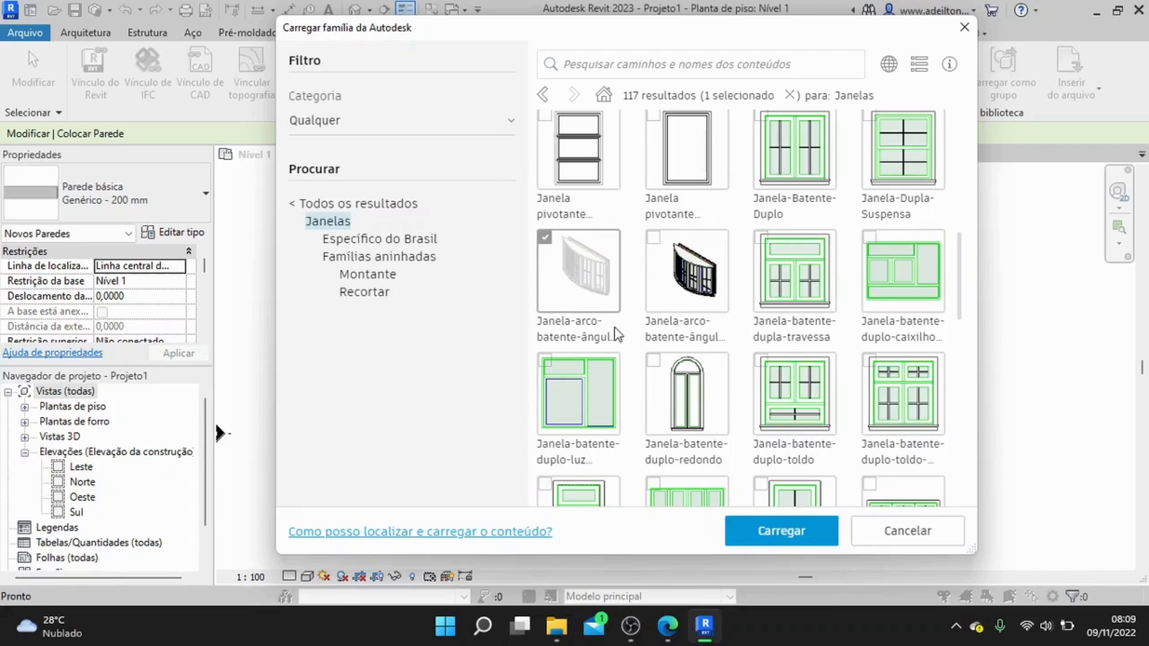
pyautogui.click(793, 532)
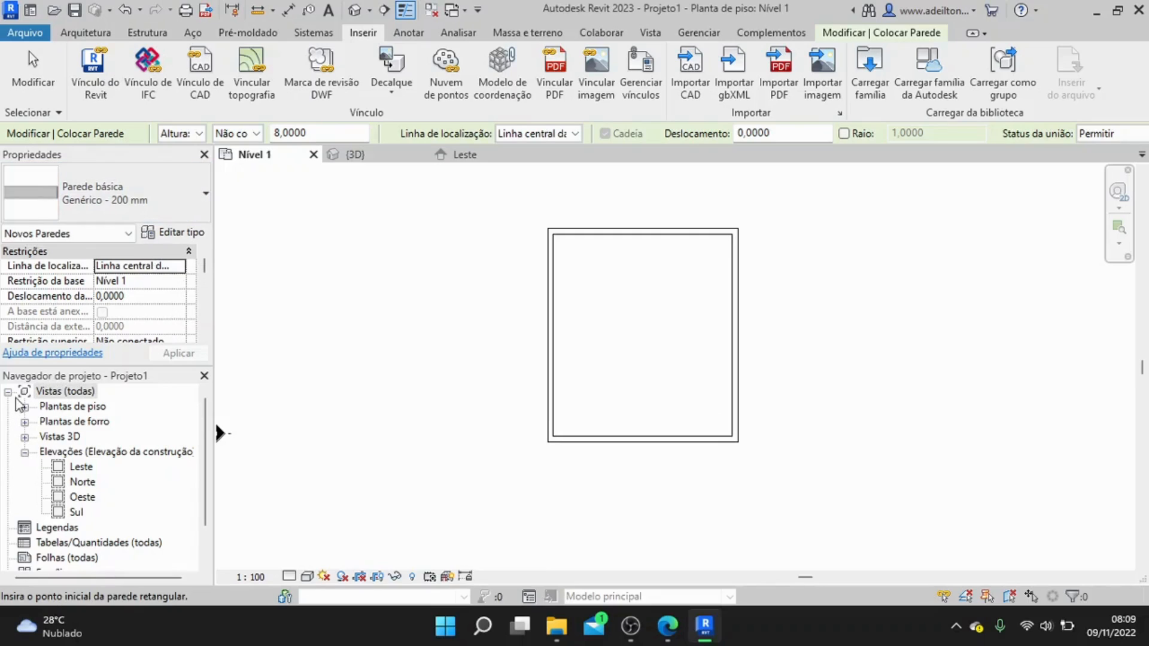
# - Collapse the elevations in the project browser and expand Famílias, Portas and the loaded Porta-Externa-Vidro completo family to show its type
pyautogui.click(25, 452)
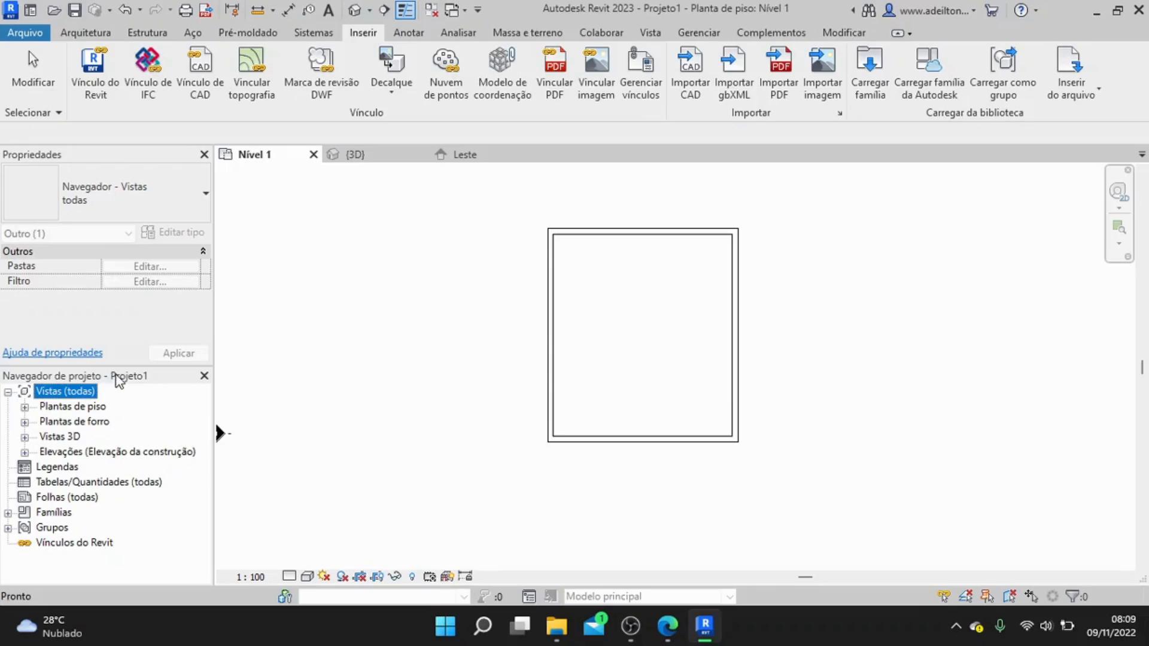
pyautogui.click(7, 515)
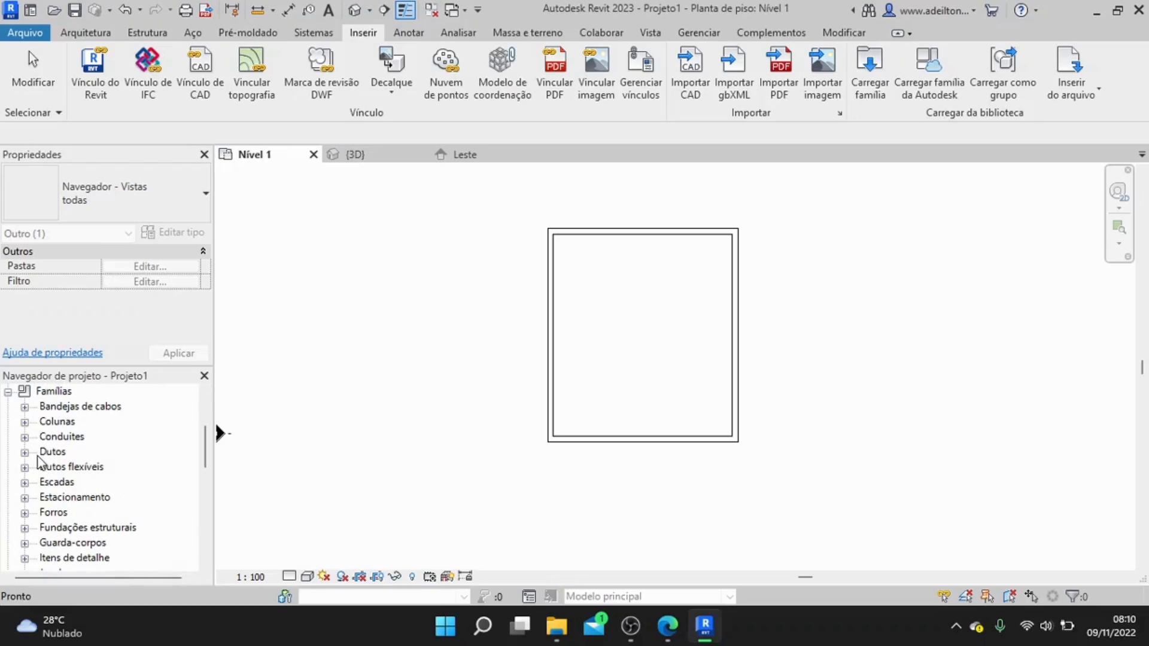
pyautogui.scroll(-4, 43, 490)
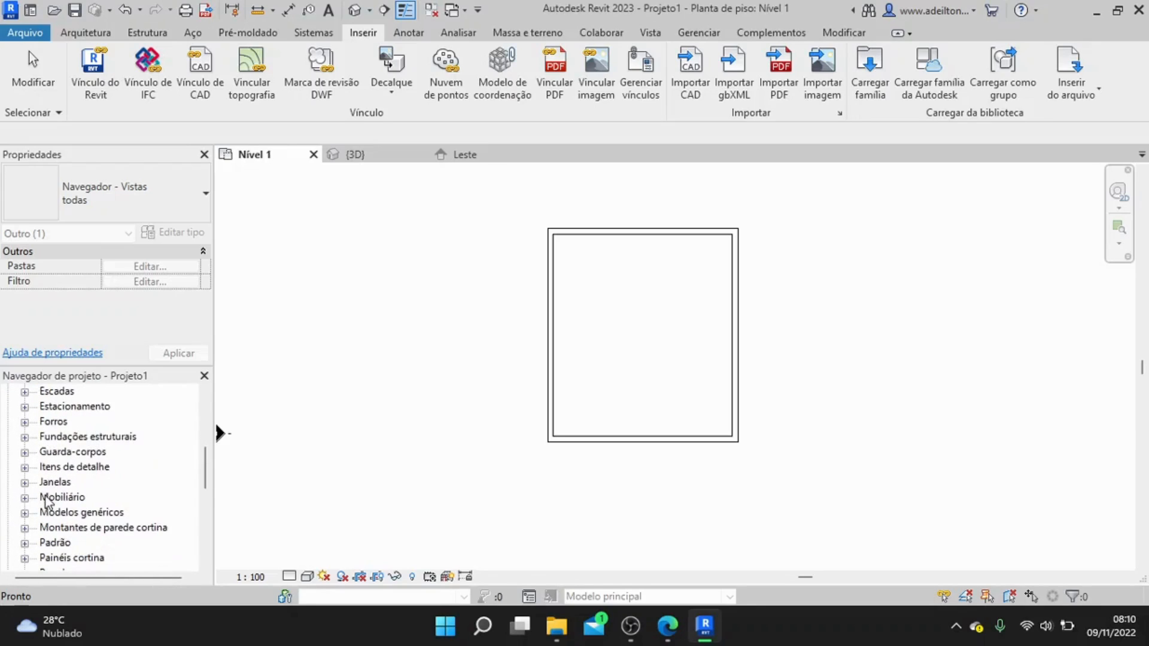
pyautogui.scroll(-5, 44, 502)
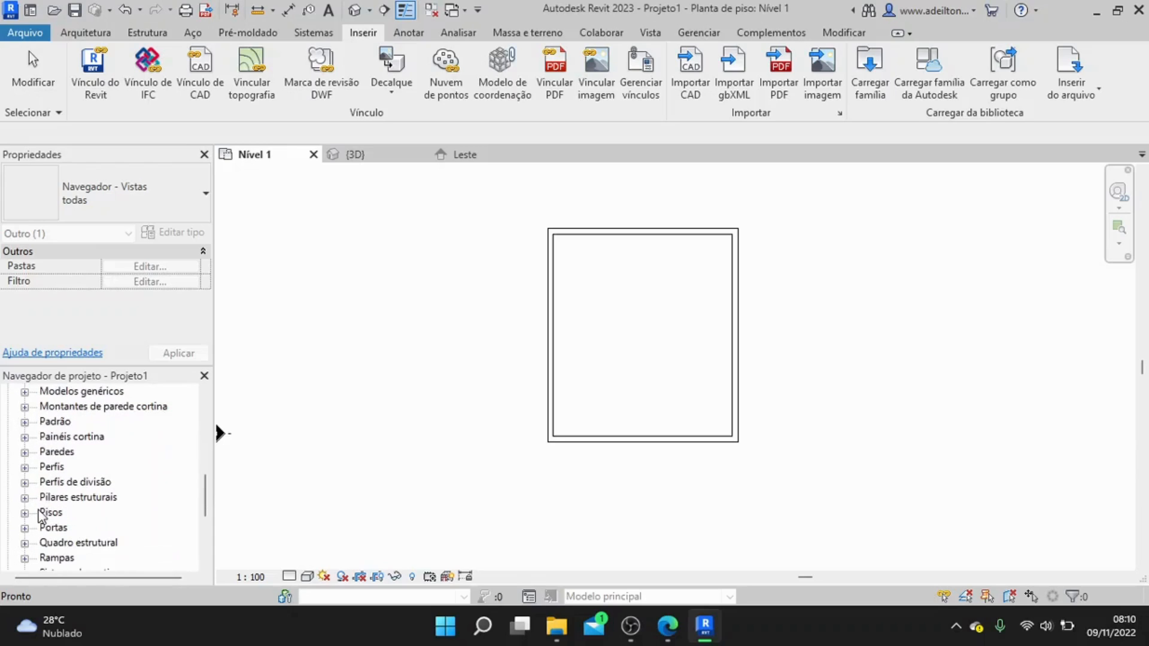
pyautogui.click(25, 528)
pyautogui.scroll(-1, 34, 531)
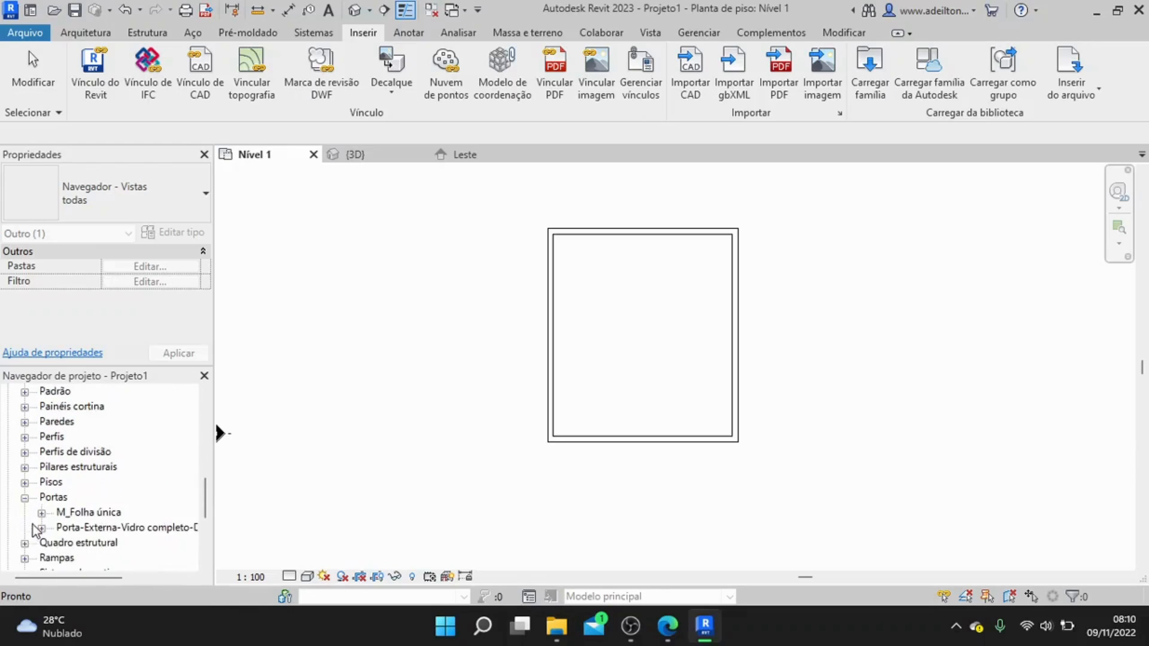
pyautogui.scroll(-1, 34, 530)
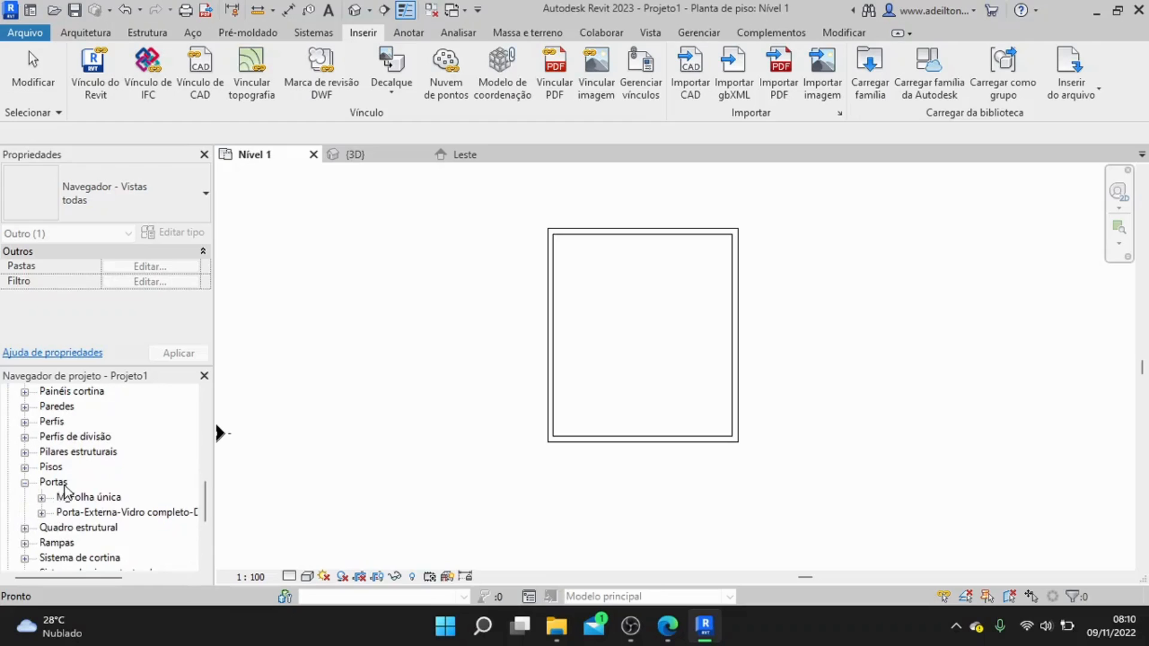
pyautogui.click(42, 513)
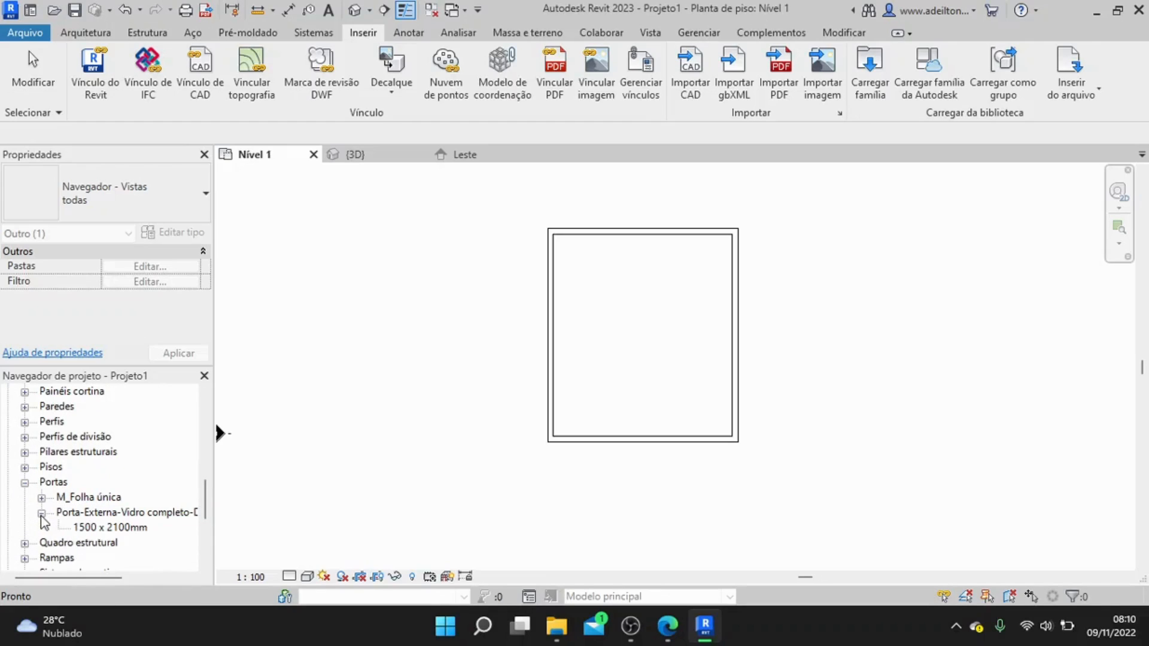
# - Place two 1500 x 2100mm glass doors, one in the lower wall about 0.5 m from the left wall, one in the upper wall about 0.5 m from the right wall
pyautogui.click(104, 527)
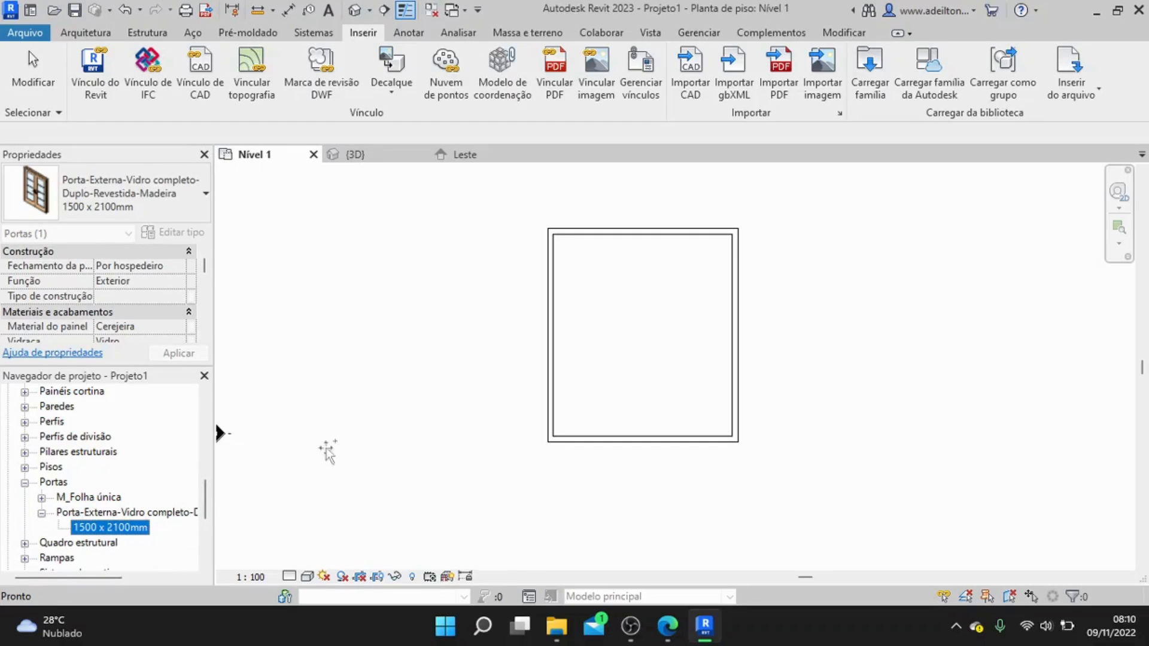
pyautogui.moveTo(110, 527); pyautogui.dragTo(581, 350)
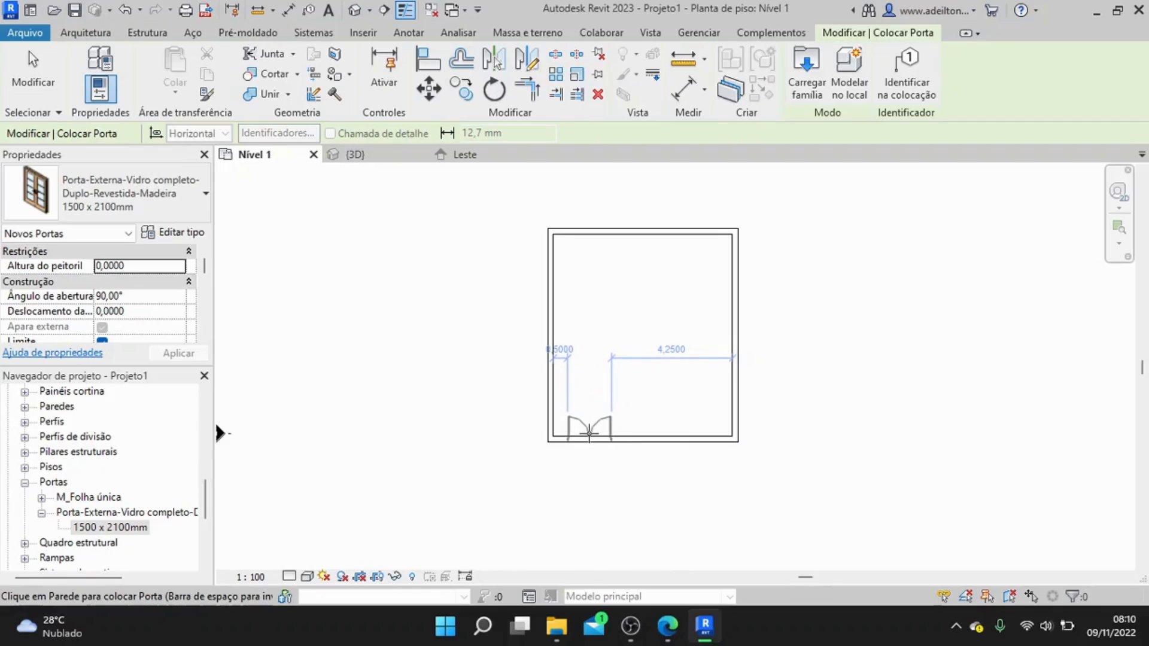
pyautogui.click(589, 432)
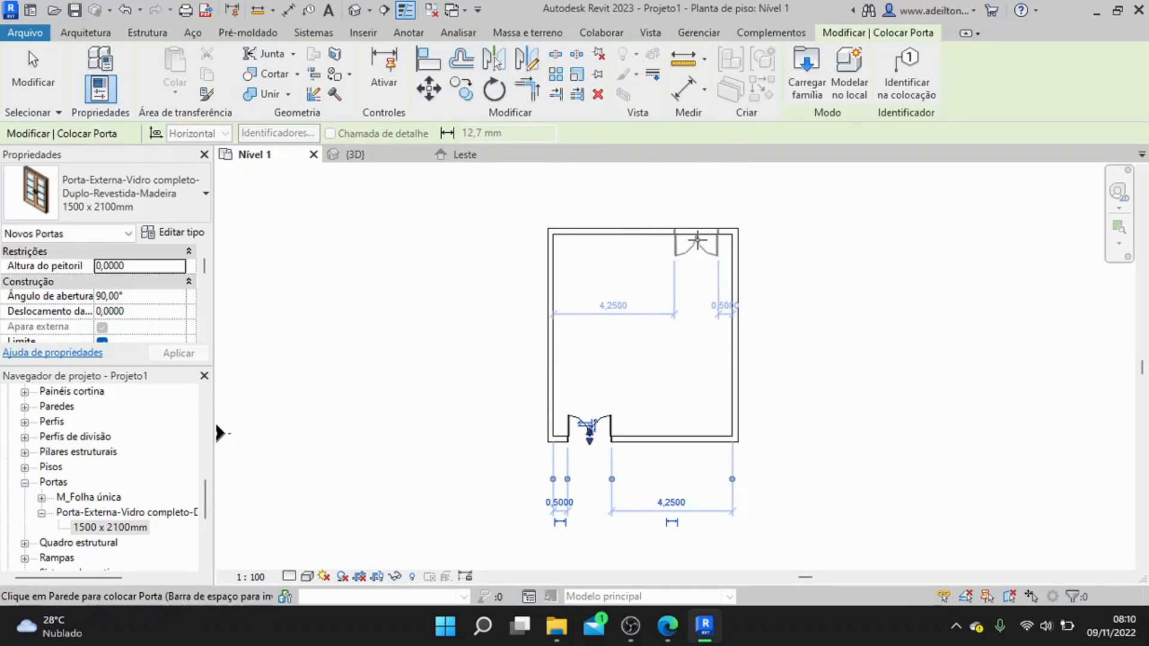
pyautogui.click(696, 241)
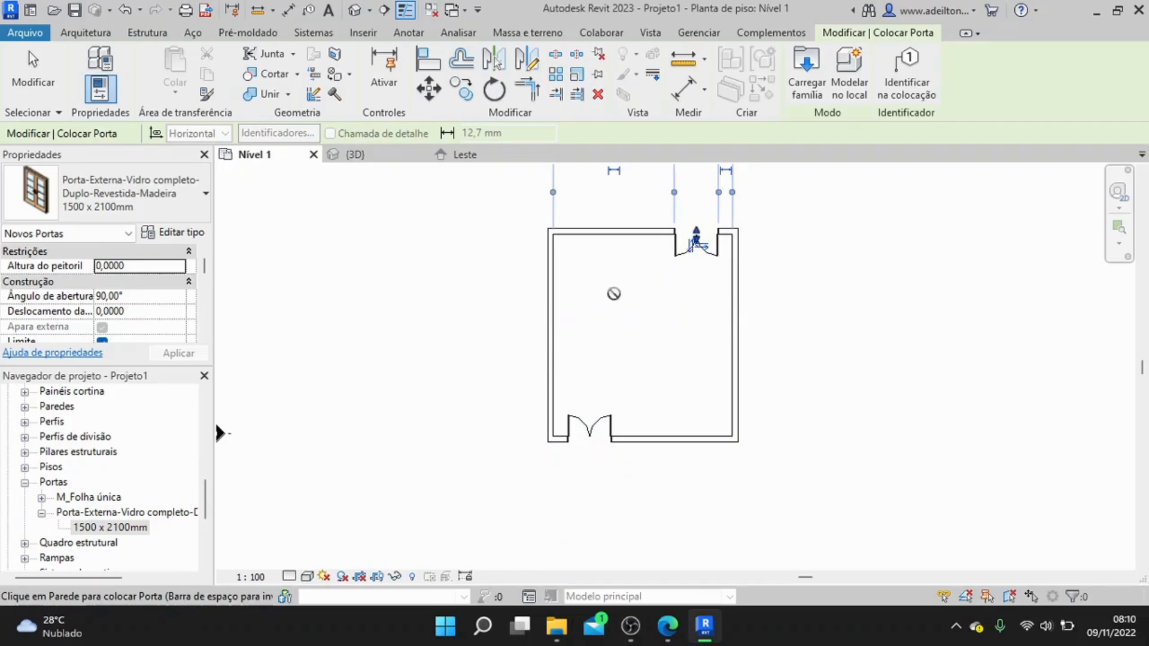
# - Edit the 1500 x 2100mm double glass door type, set its Largura to 1,2 and display its 3D preview
pyautogui.click(193, 235)
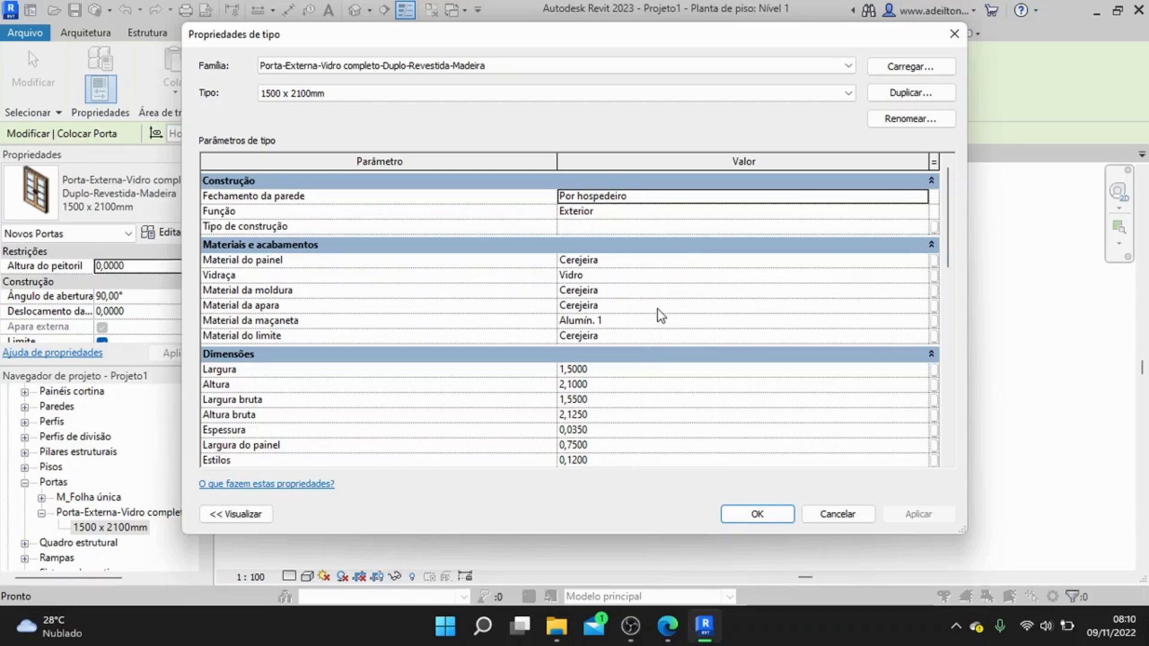
pyautogui.scroll(-3, 389, 353)
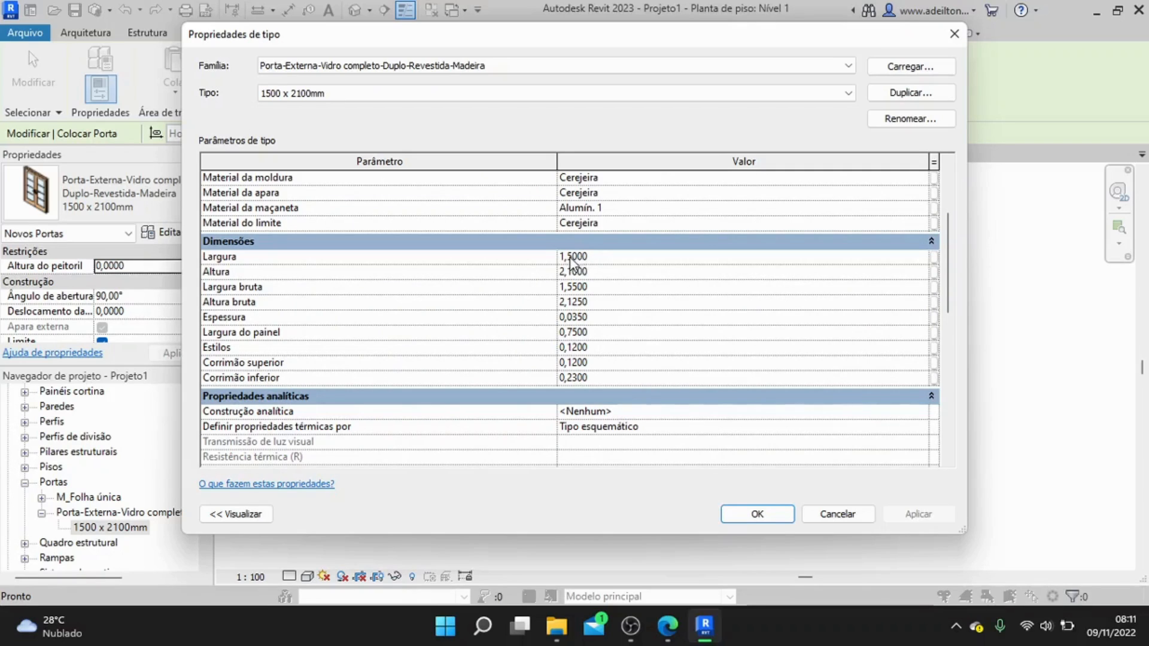
pyautogui.click(571, 257)
pyautogui.write('1,2')
pyautogui.press('Return')
pyautogui.click(237, 516)
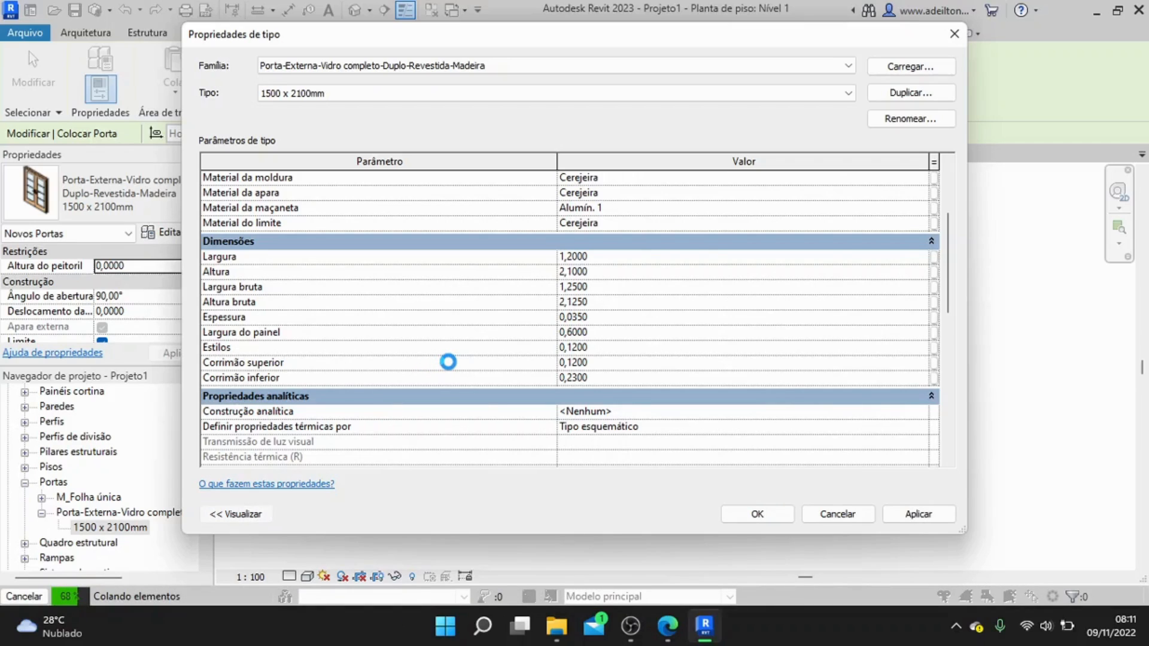
pyautogui.click(235, 514)
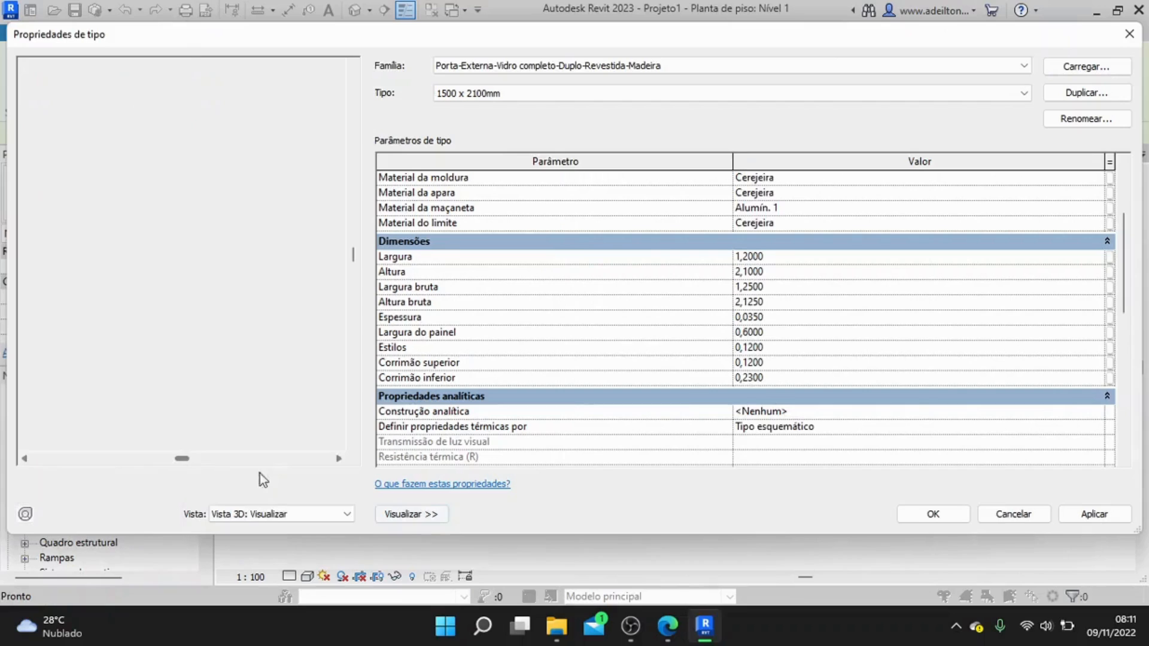
pyautogui.scroll(4, 105, 261)
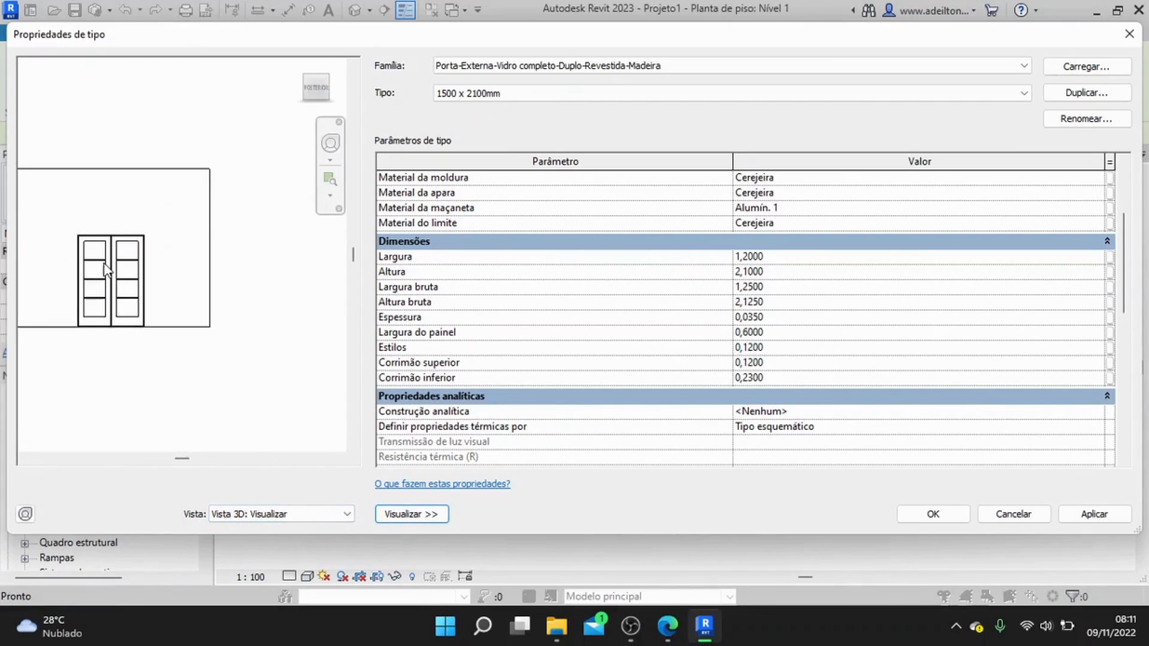
# - Set the door type's Largura to 1,5, adjust its Altura and accept the type properties
pyautogui.click(742, 258)
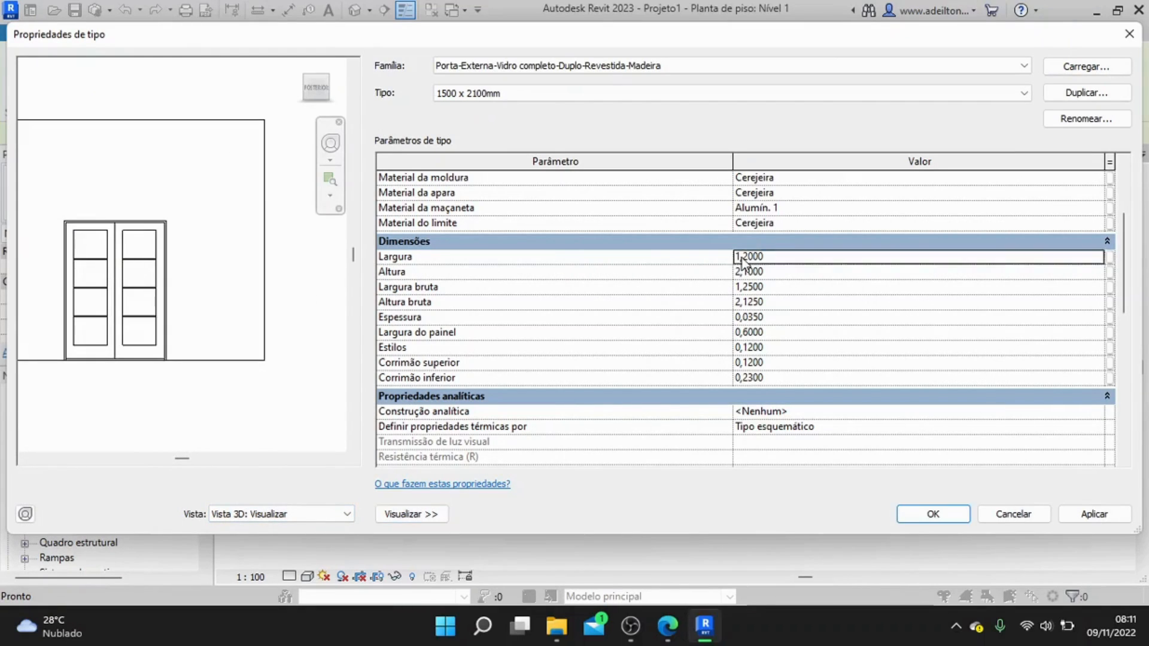
pyautogui.write('1')
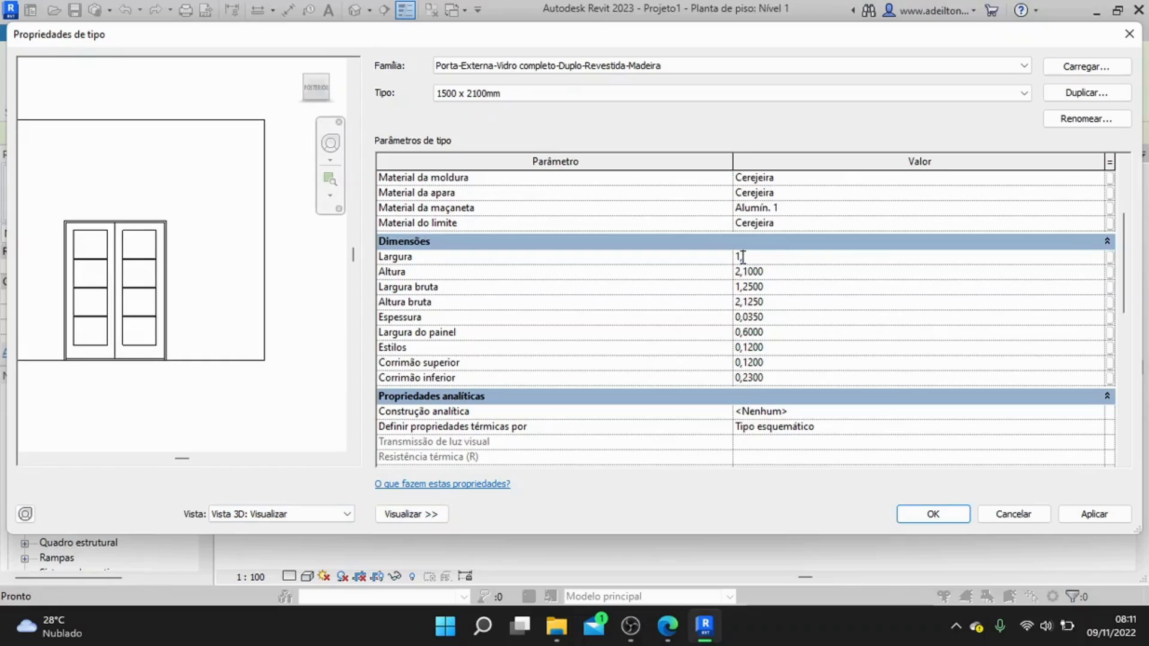
pyautogui.write(',5')
pyautogui.press('Return')
pyautogui.scroll(-1, 201, 287)
pyautogui.moveTo(211, 311); pyautogui.dragTo(245, 317, button='middle')
pyautogui.click(749, 271)
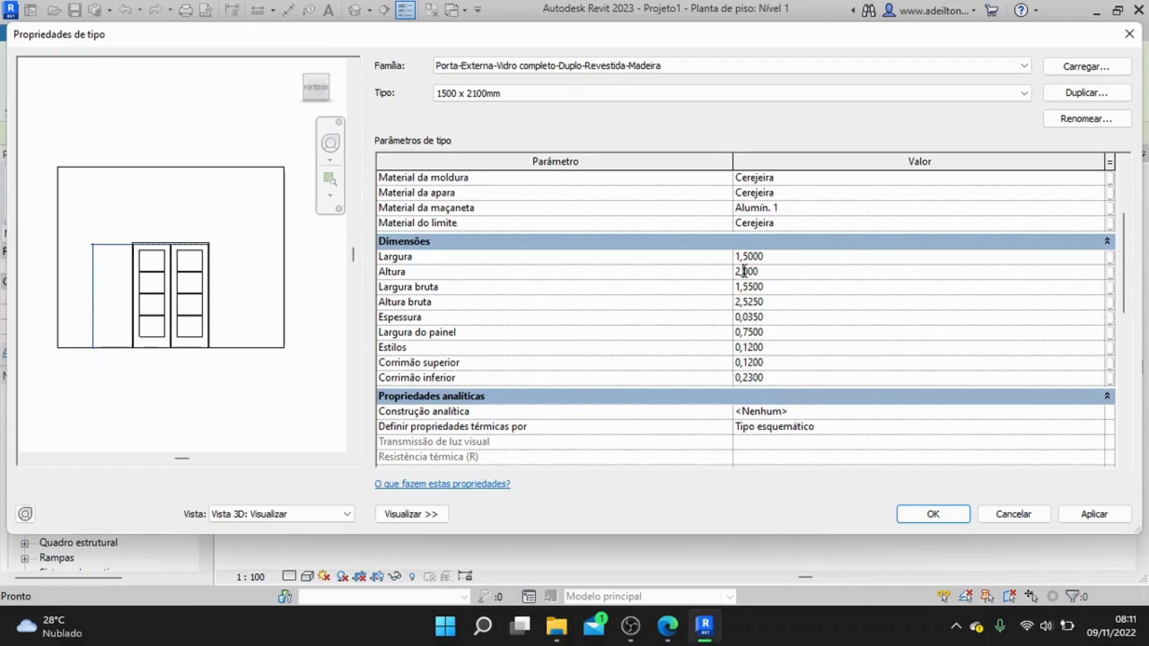
pyautogui.click(928, 515)
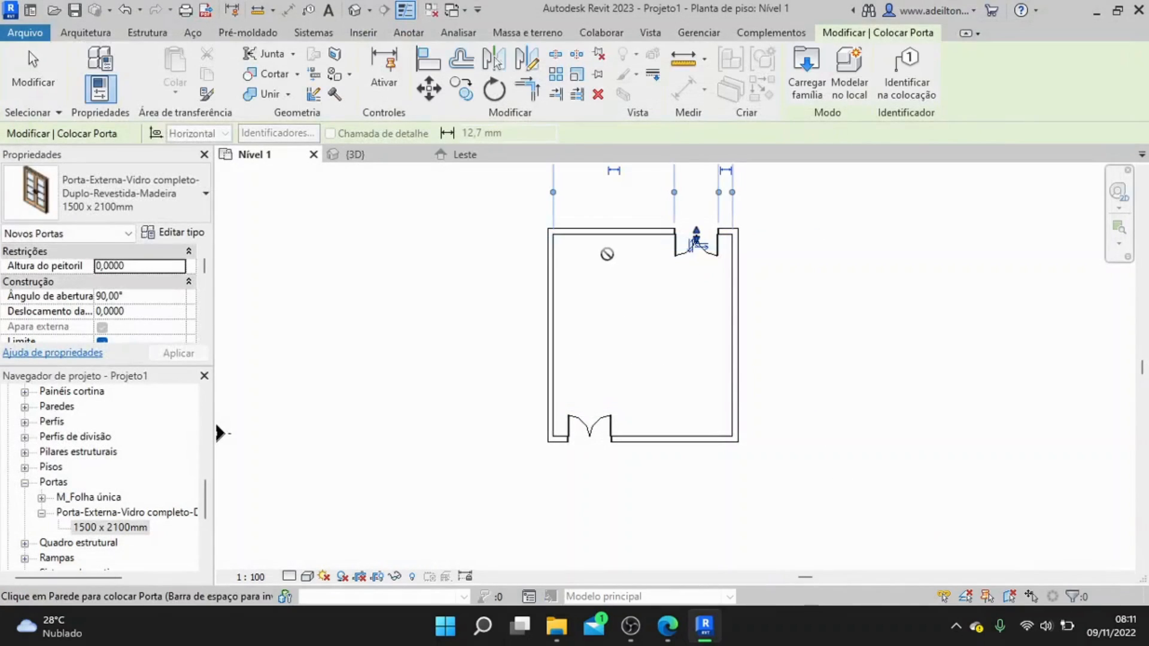
# - In the 3D view, set the unconnected height of all four walls to 3,0
pyautogui.click(357, 156)
pyautogui.press('Escape')
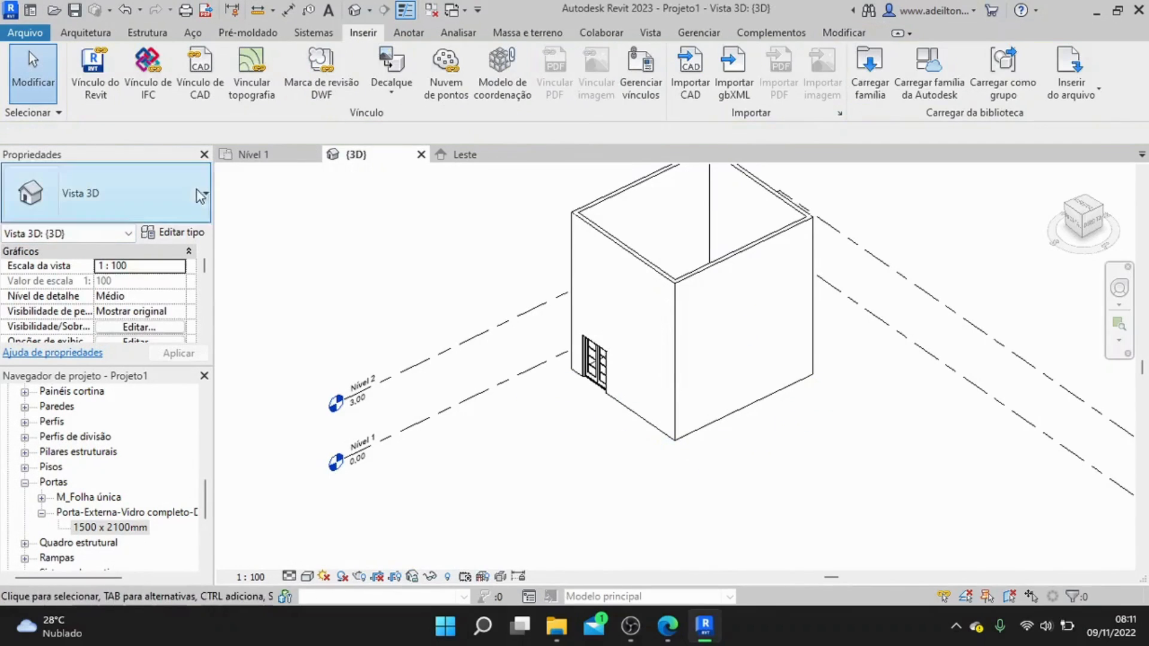
pyautogui.click(655, 273)
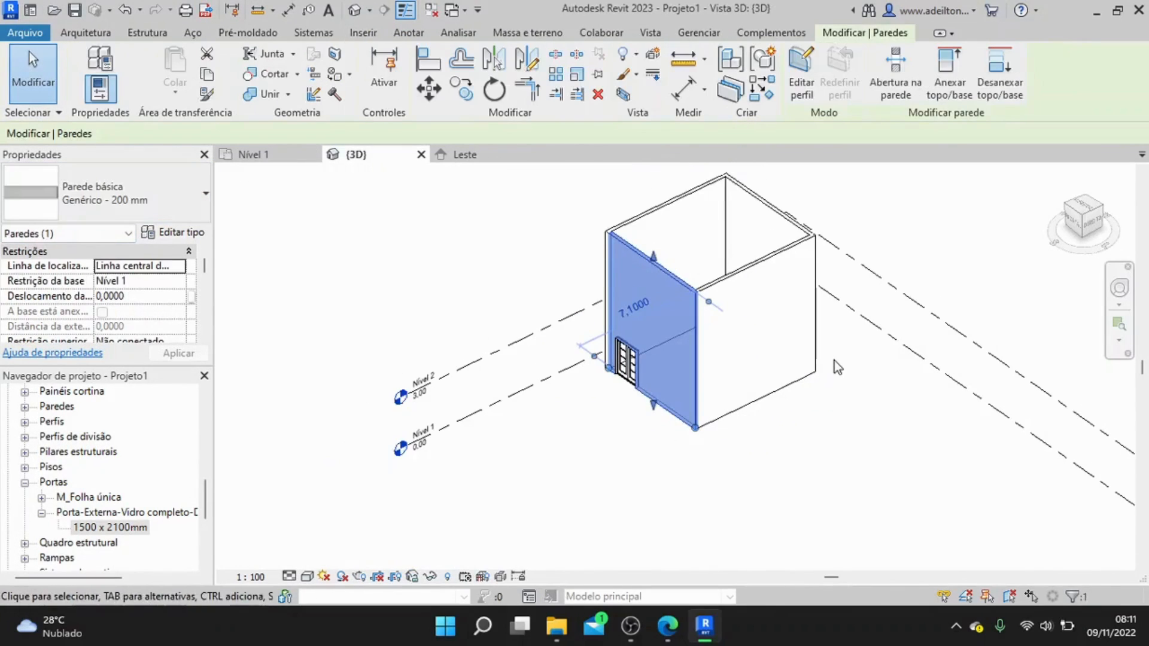
pyautogui.scroll(-2, 834, 360)
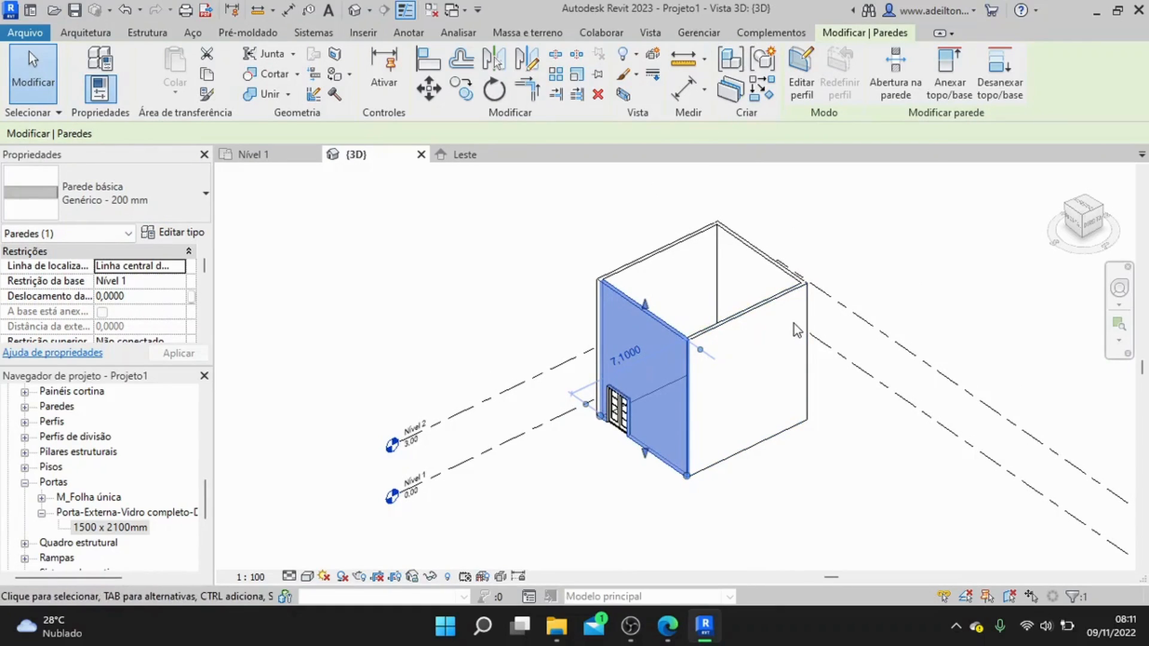
pyautogui.keyDown('ctrl'); pyautogui.click(758, 317); pyautogui.keyUp('ctrl')
pyautogui.keyDown('ctrl'); pyautogui.click(777, 254); pyautogui.keyUp('ctrl')
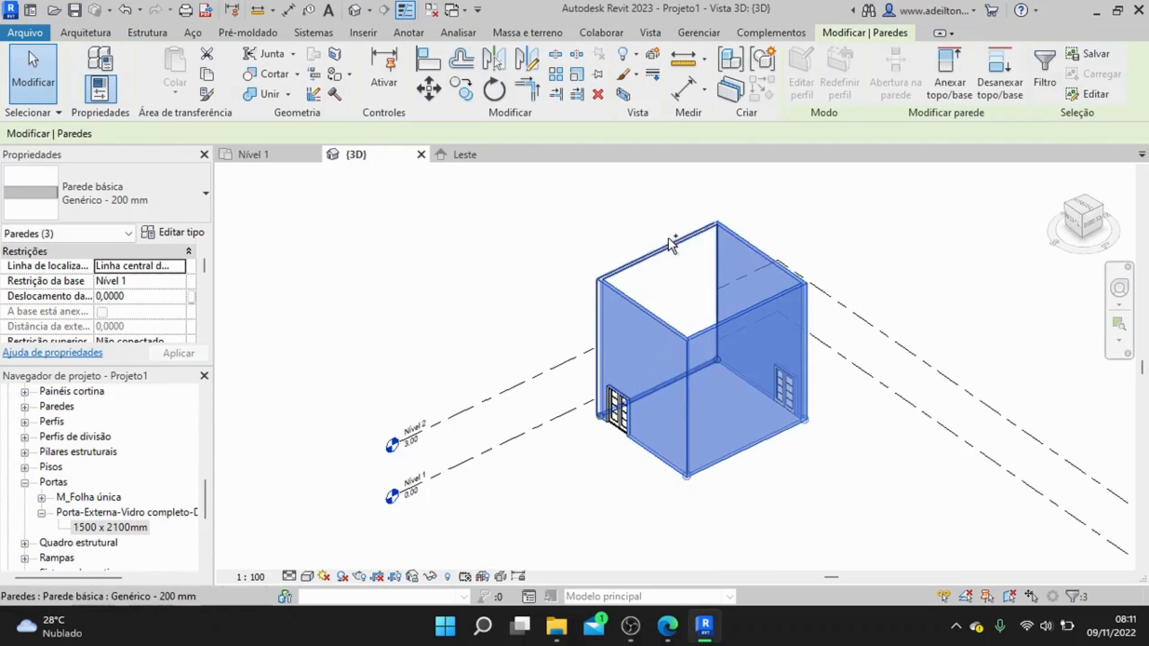
pyautogui.keyDown('ctrl'); pyautogui.click(670, 246); pyautogui.keyUp('ctrl')
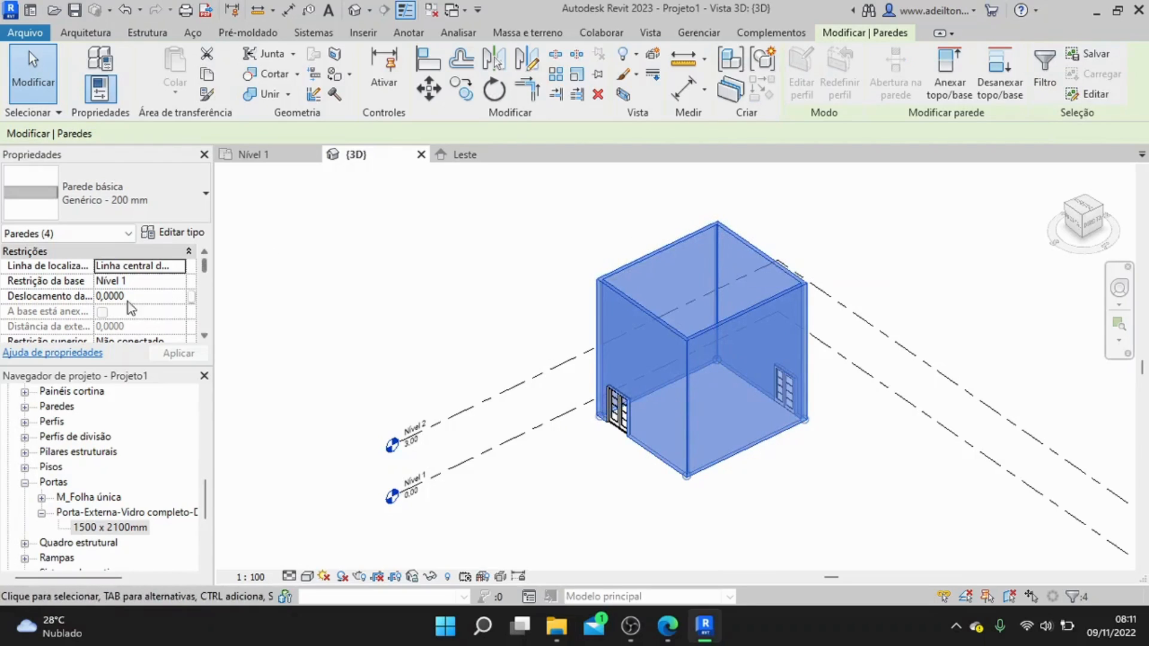
pyautogui.scroll(-3, 116, 308)
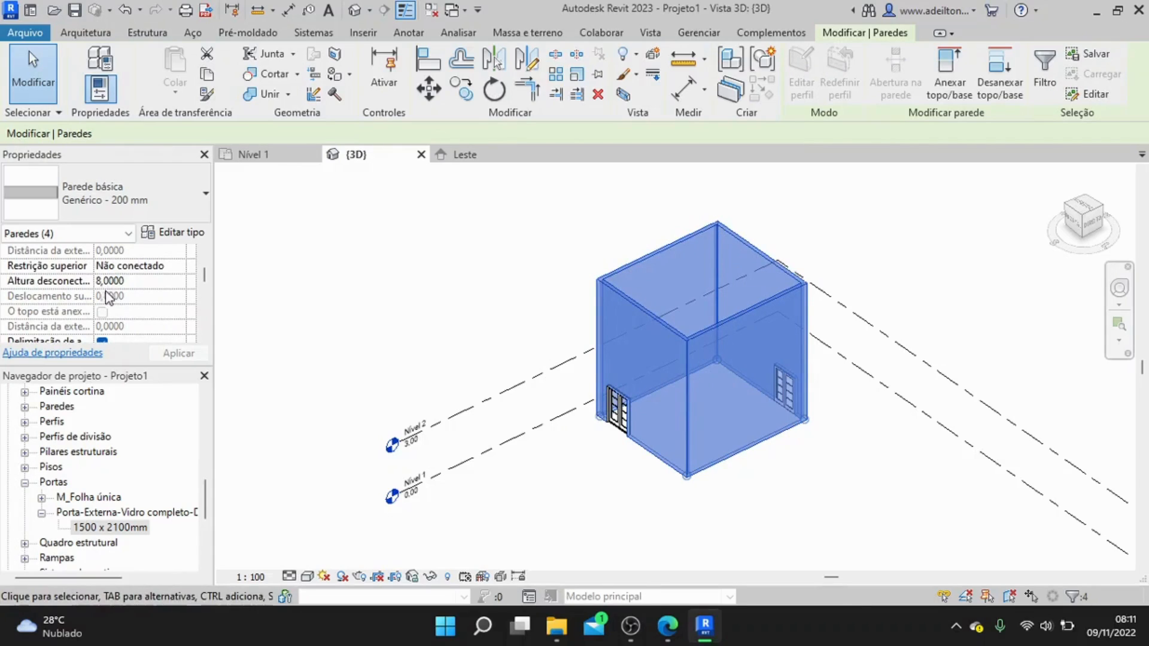
pyautogui.click(106, 281)
pyautogui.write('3,0')
pyautogui.press('Return')
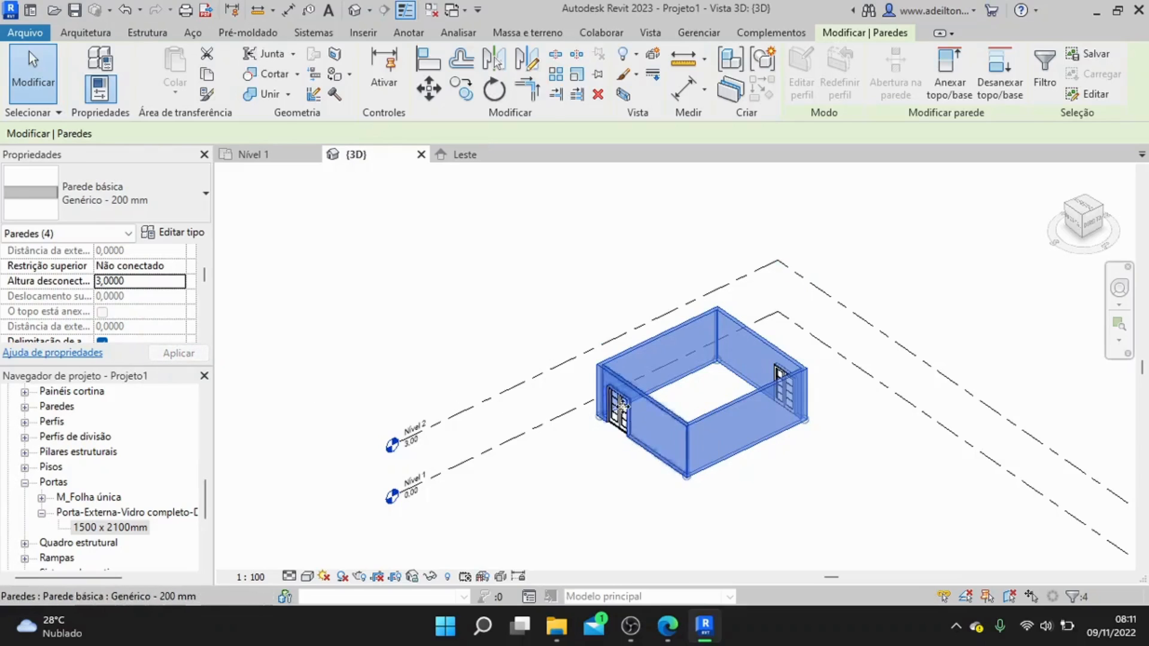
pyautogui.click(806, 455)
# - Inspect the double glass door and its surrounding wall up close in the 3D view
pyautogui.scroll(2, 637, 437)
pyautogui.scroll(2, 549, 442)
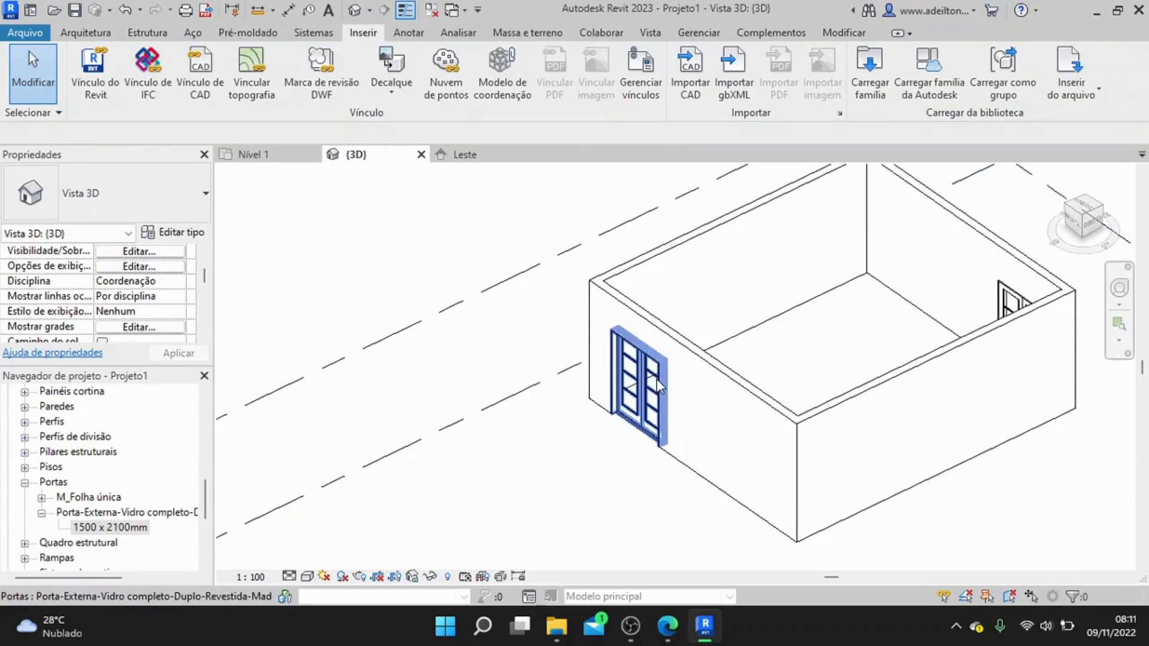
pyautogui.scroll(2, 622, 485)
pyautogui.scroll(2, 623, 469)
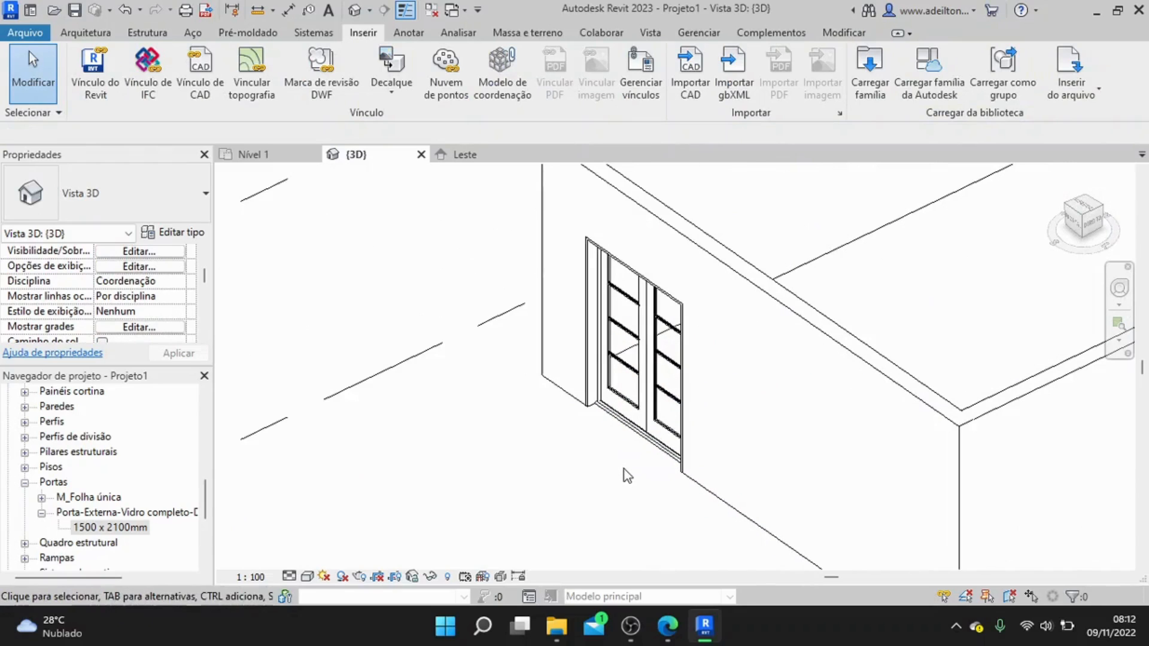
pyautogui.moveTo(620, 391); pyautogui.dragTo(580, 431, button='middle')
pyautogui.scroll(-2, 708, 342)
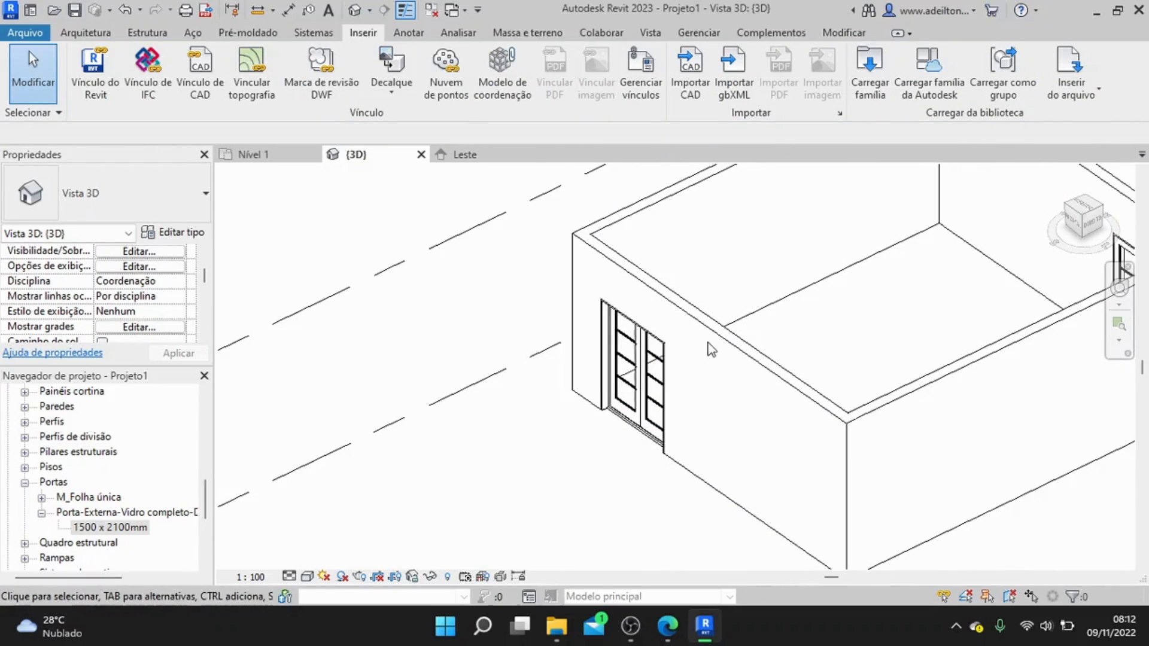
# - Return to the Nível 1 plan, collapse Portas in the project browser and expand Janelas and the Janela-arco-batente family
pyautogui.click(254, 155)
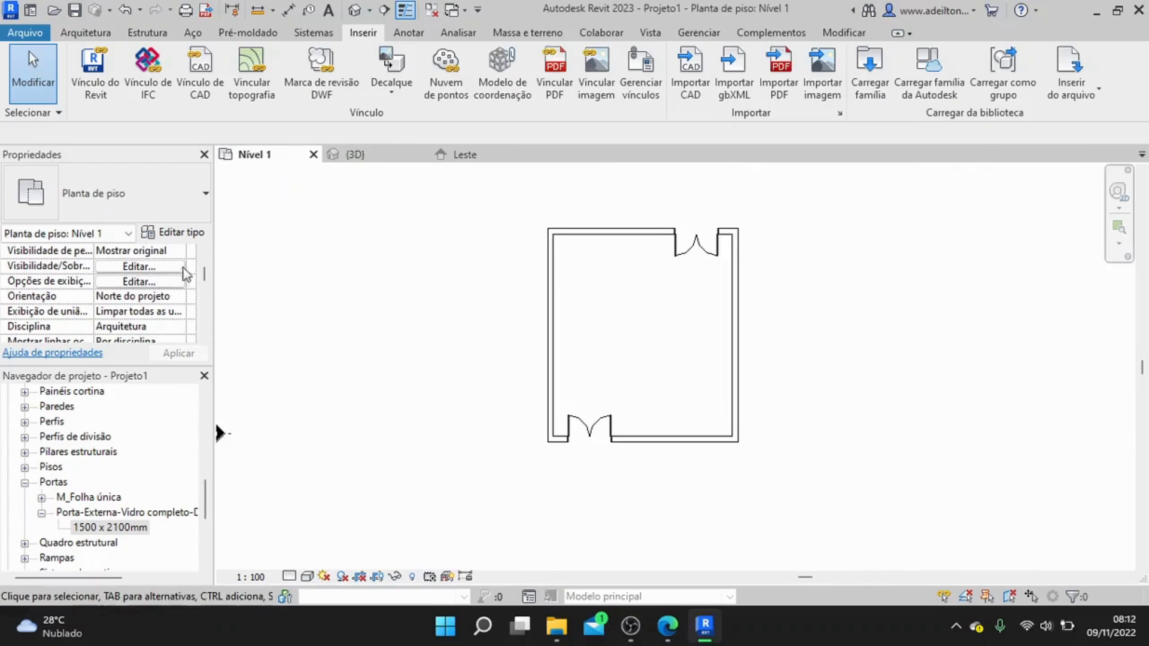
pyautogui.scroll(-1, 64, 473)
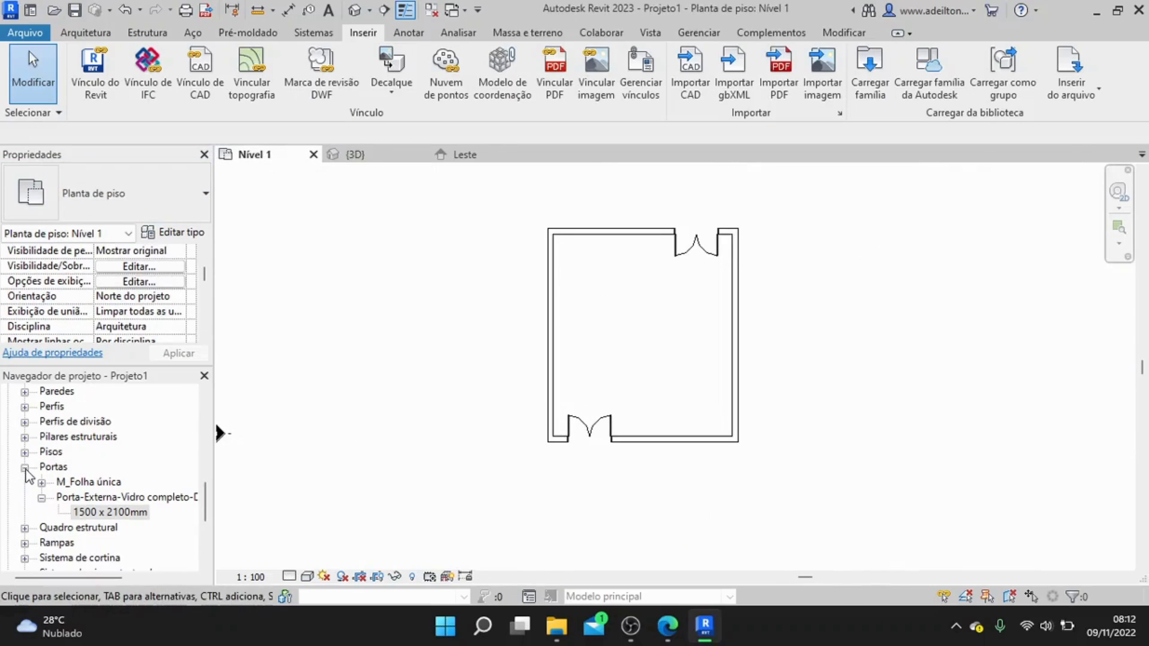
pyautogui.click(24, 467)
pyautogui.scroll(8, 78, 458)
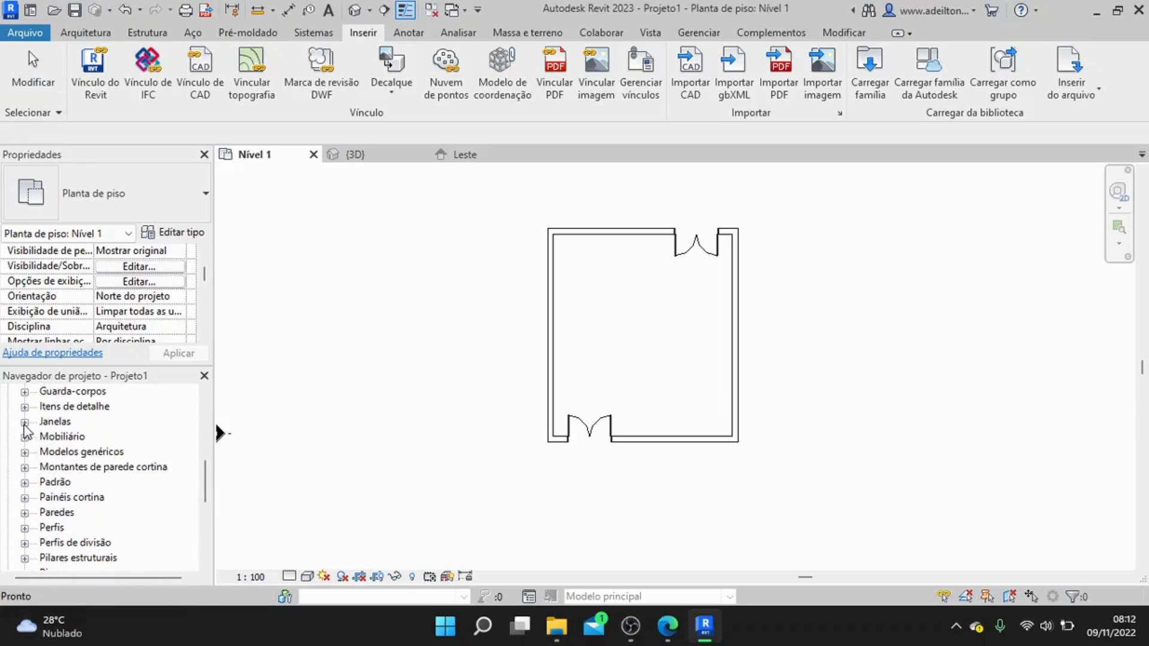
pyautogui.click(25, 421)
pyautogui.click(41, 437)
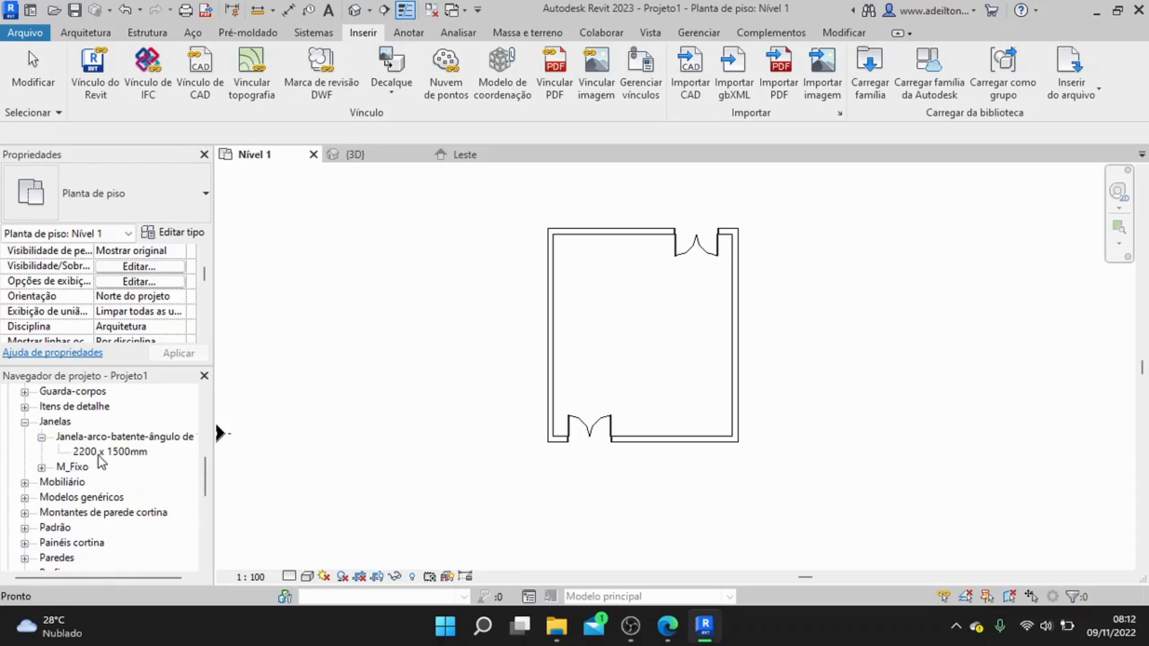
# - Place two 2200 x 1500mm curved windows, one outward in the lower wall 0.8 m from the right wall, one inward near the right wall's lower end
pyautogui.moveTo(98, 454); pyautogui.dragTo(672, 484)
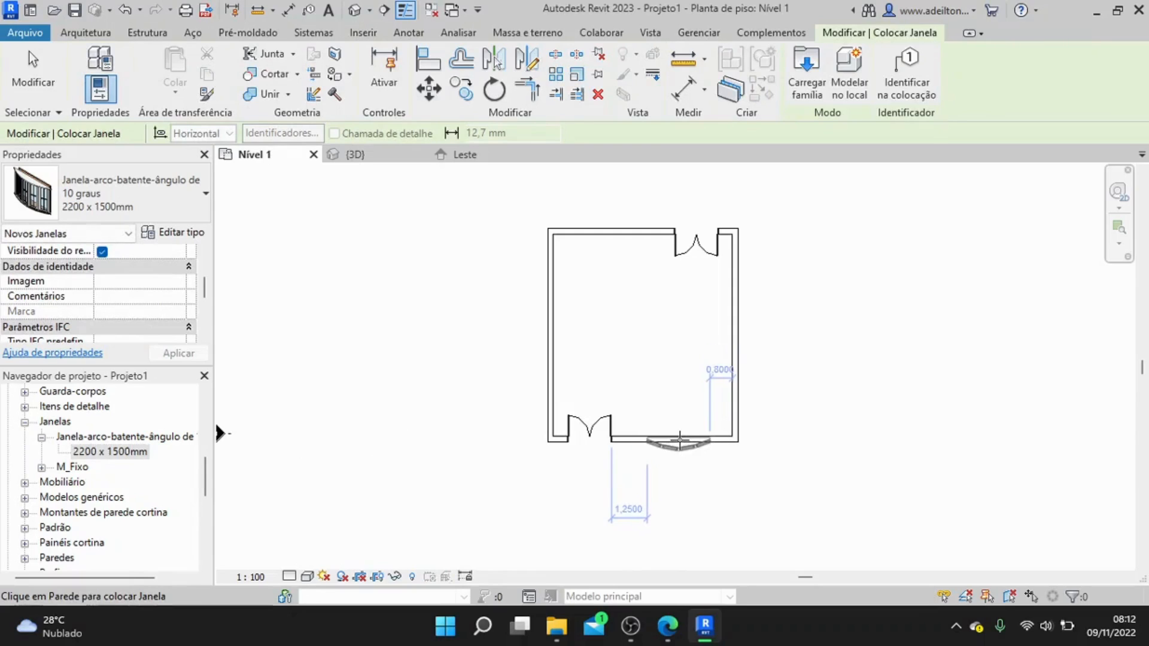
pyautogui.scroll(5, 679, 440)
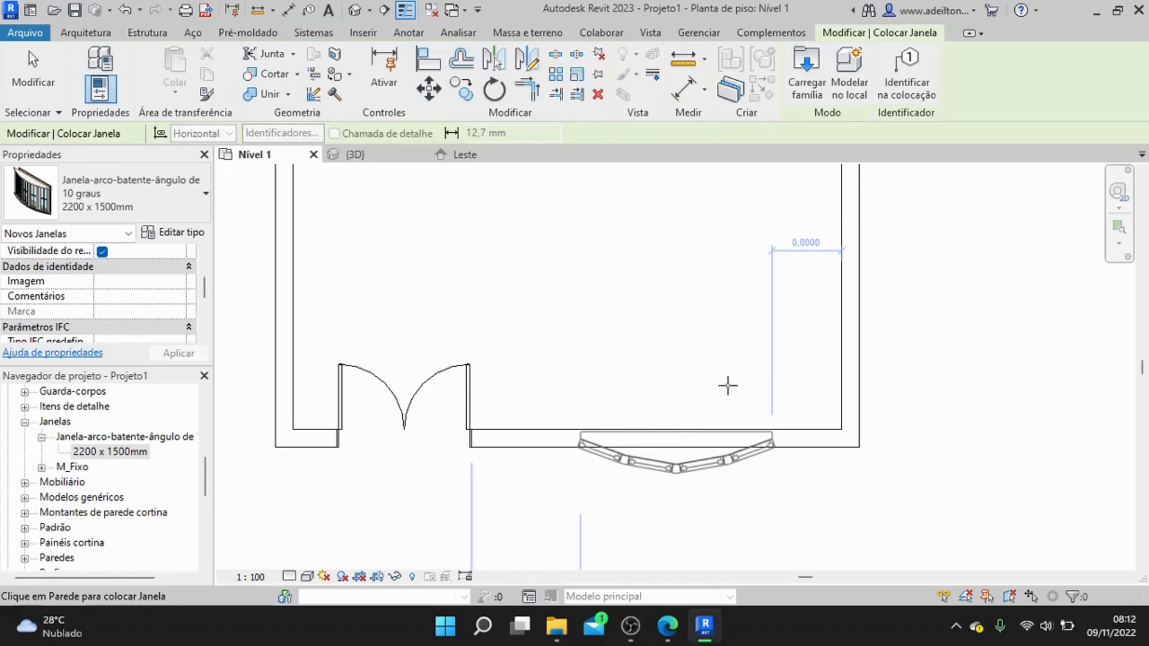
pyautogui.click(740, 368)
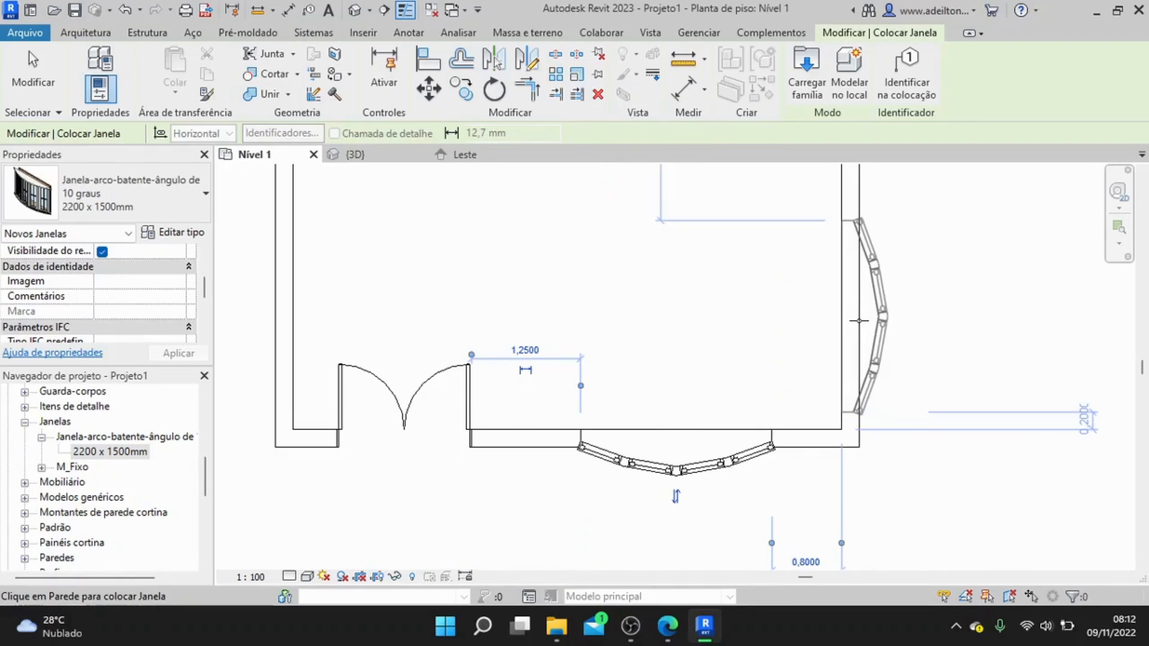
pyautogui.click(838, 290)
pyautogui.press('Escape')
pyautogui.press('Escape')
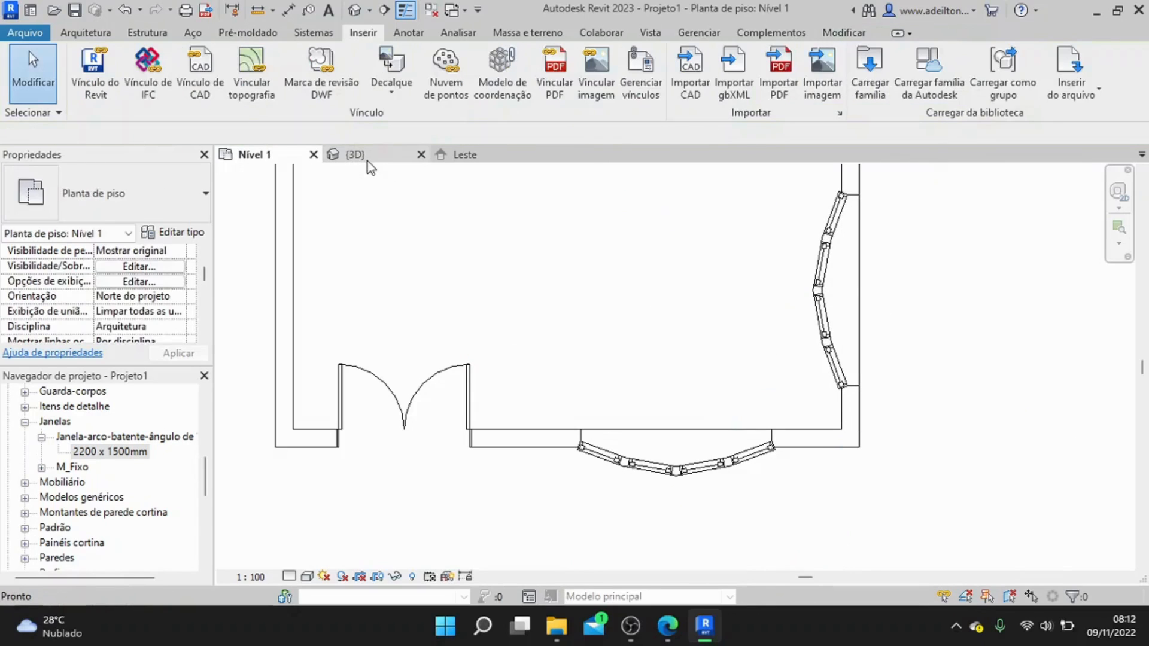
# - In the 3D view, delete the outward-projecting curved window beside the double glass door
pyautogui.click(368, 159)
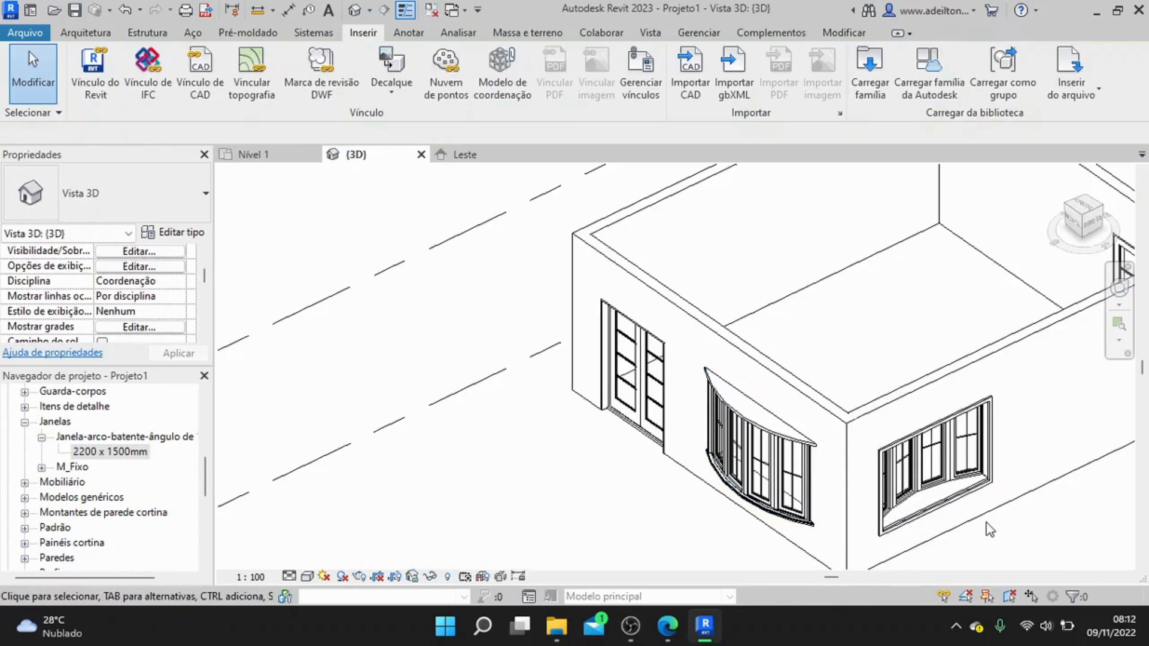
pyautogui.scroll(2, 724, 431)
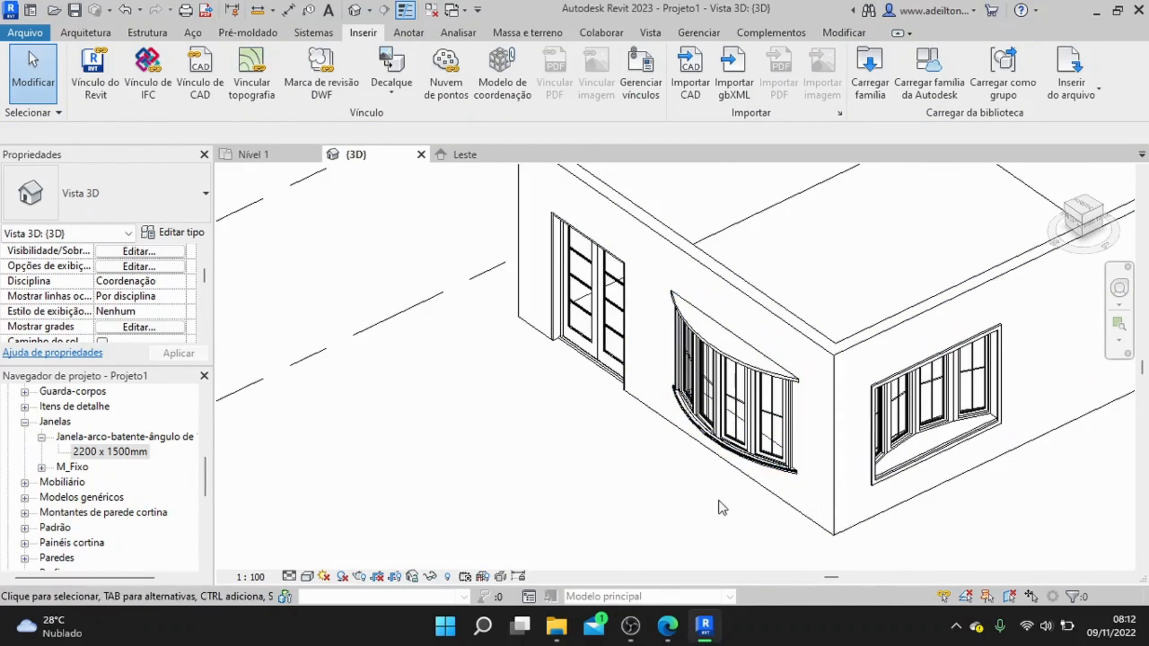
pyautogui.scroll(1, 694, 434)
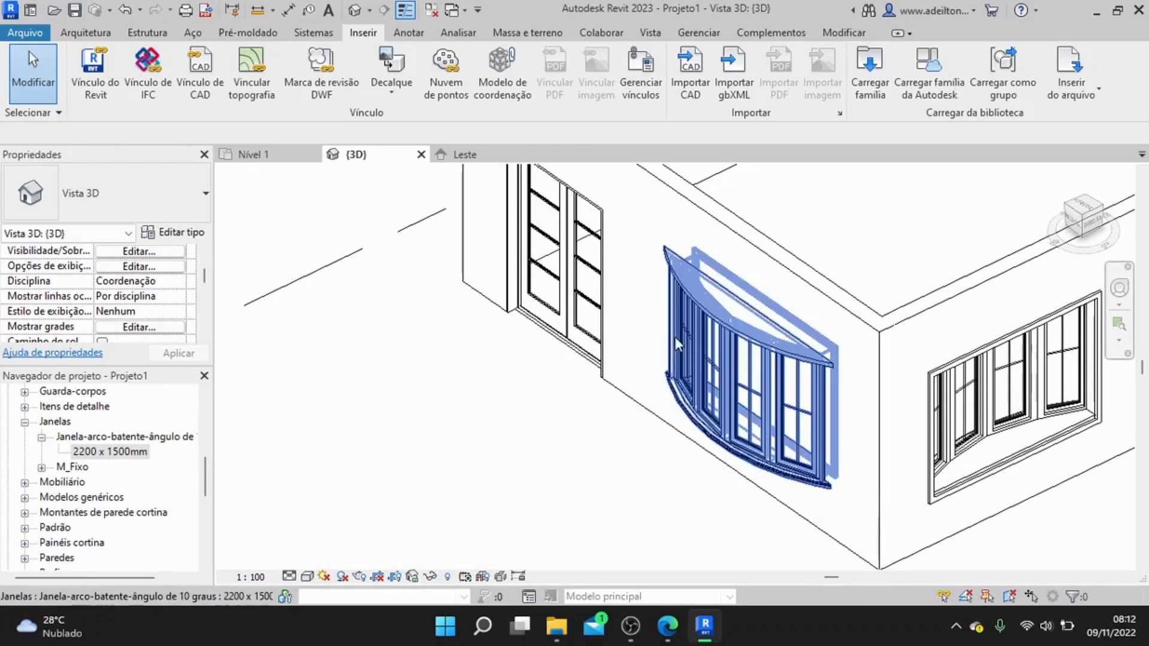
pyautogui.moveTo(961, 332); pyautogui.dragTo(817, 397, button='middle')
pyautogui.click(1078, 214)
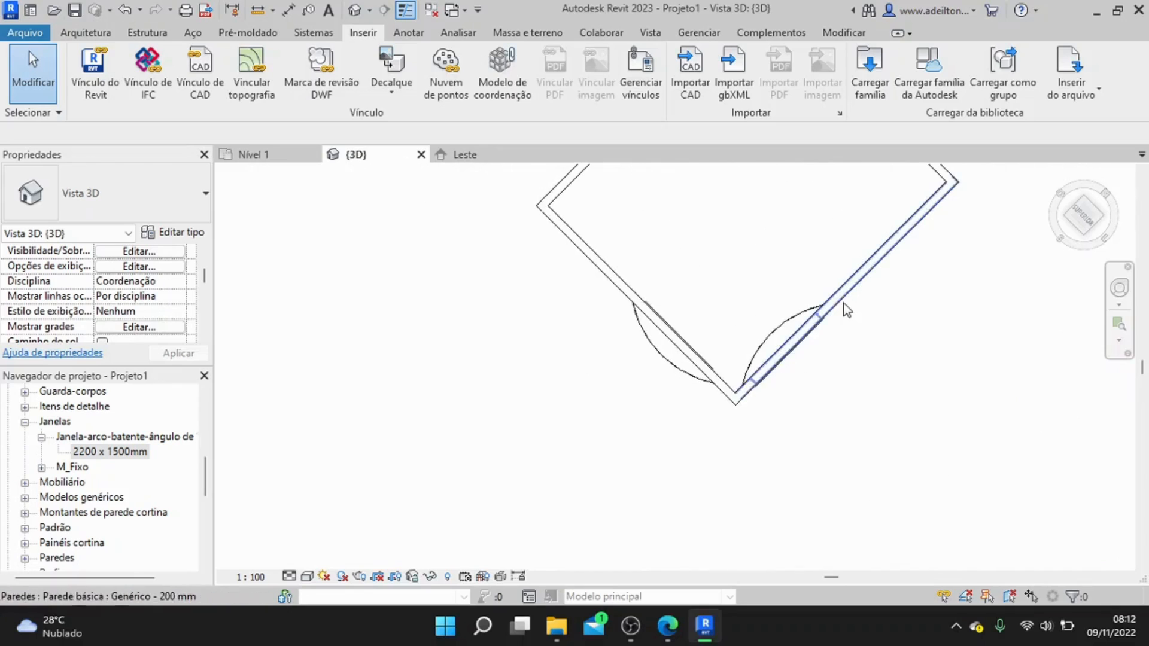
pyautogui.click(1080, 207)
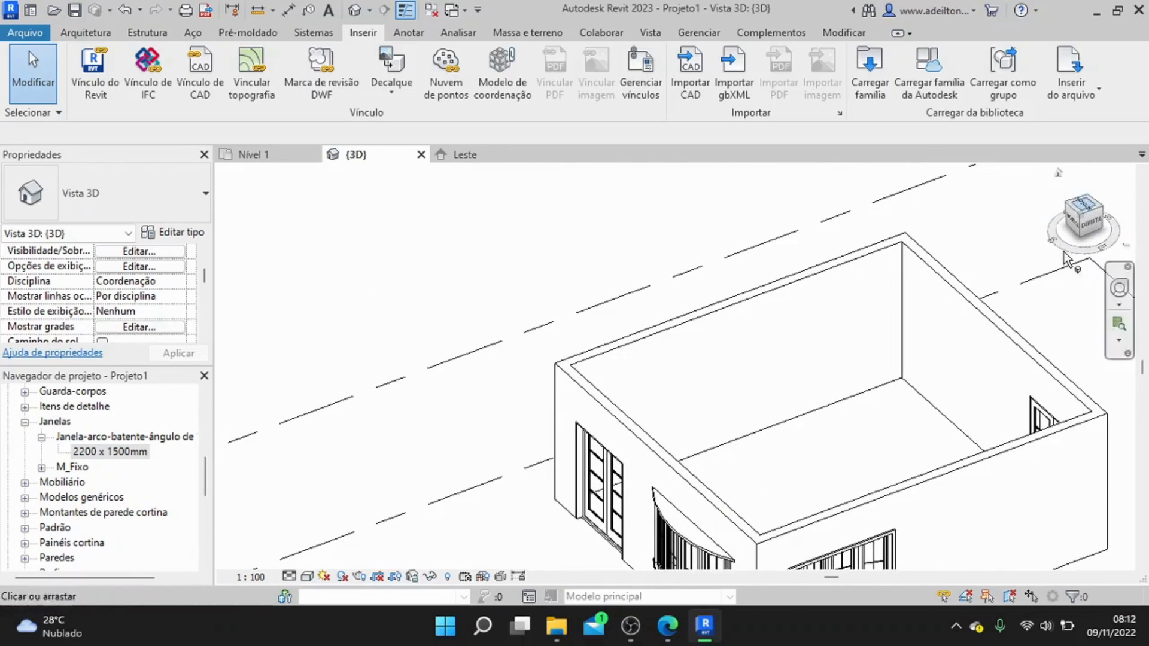
pyautogui.scroll(2, 826, 467)
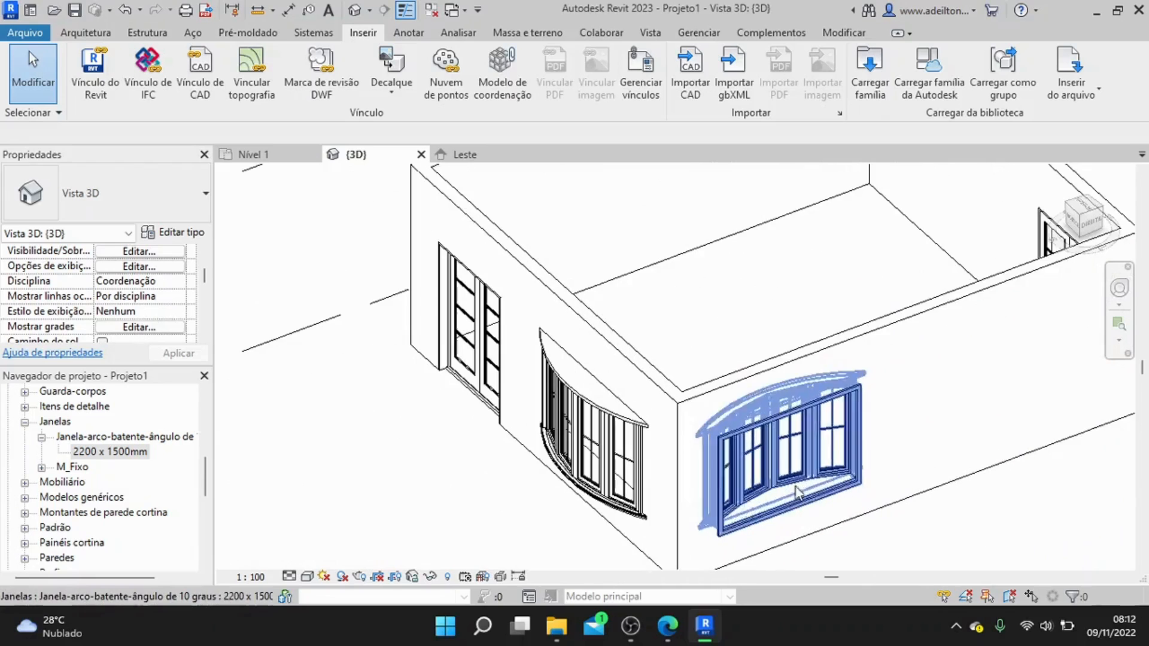
pyautogui.click(588, 413)
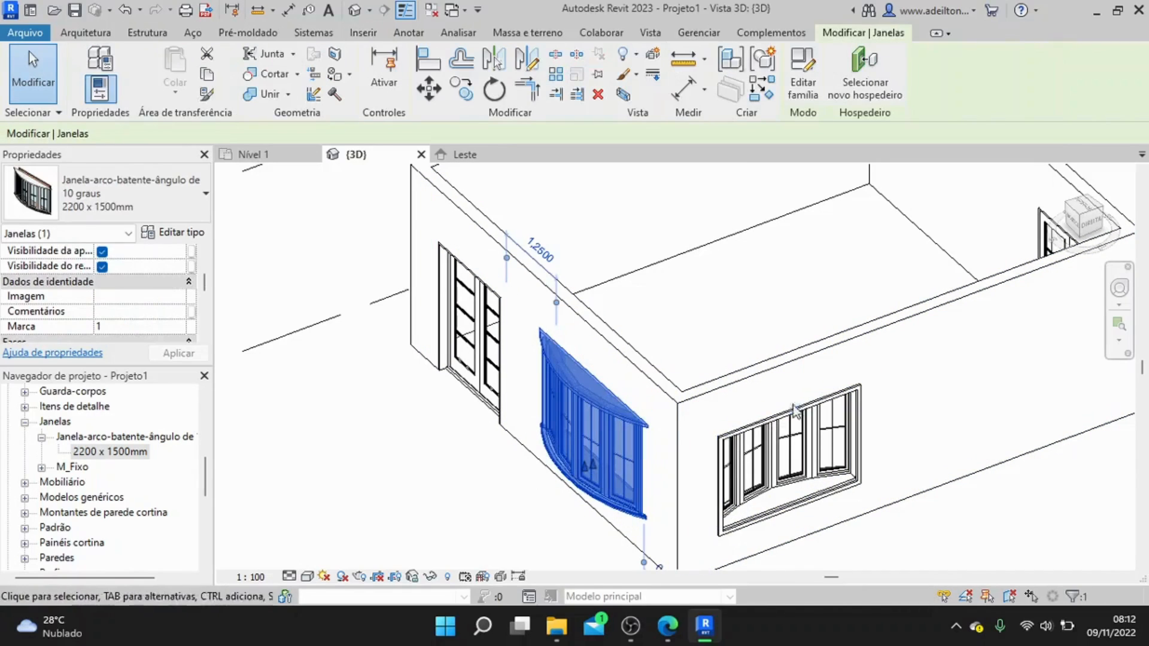
pyautogui.press('Delete')
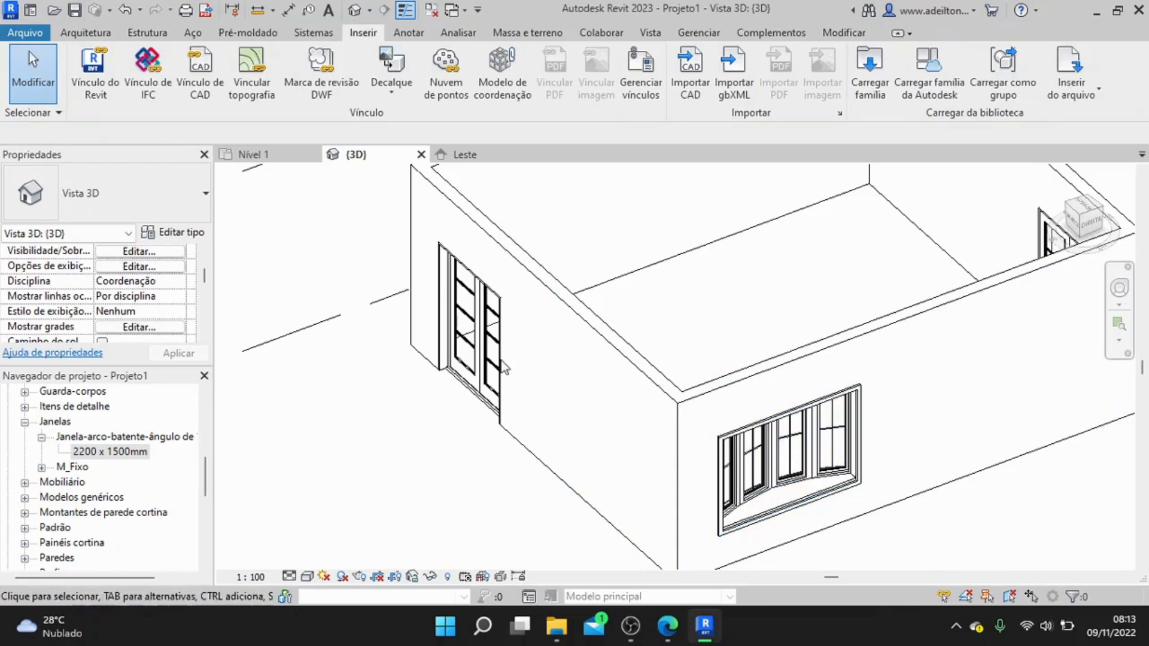
# - View the whole walled room with its door and windows in 3D, and bring back the architecture tools
pyautogui.scroll(-5, 626, 313)
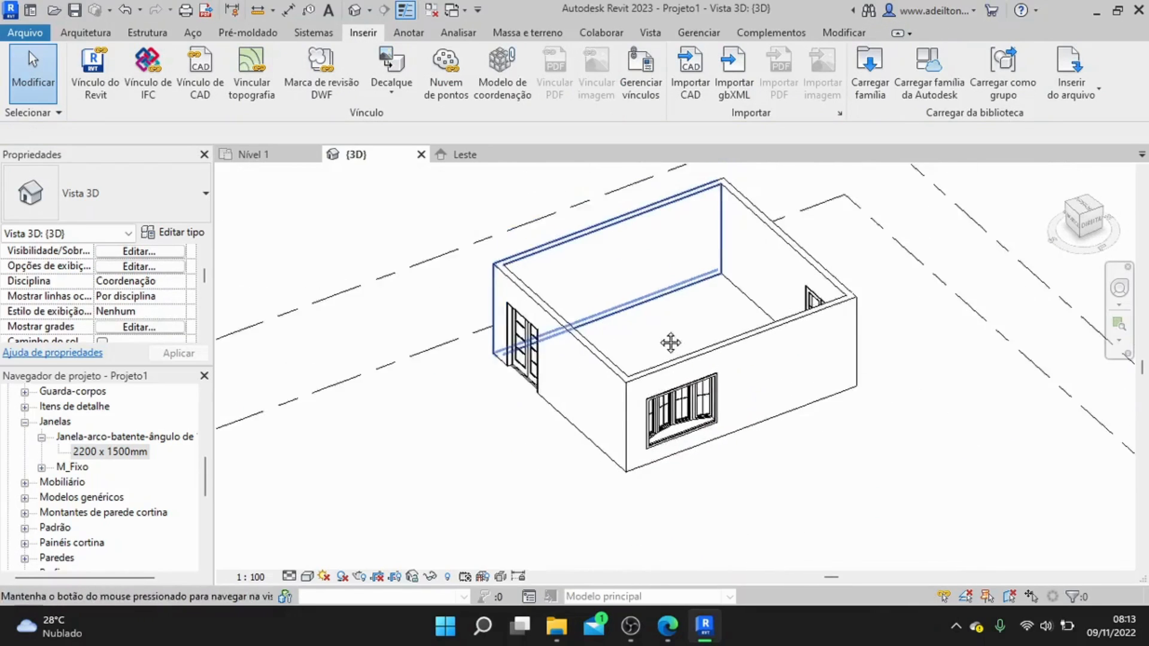
pyautogui.moveTo(670, 343); pyautogui.dragTo(644, 401, button='middle')
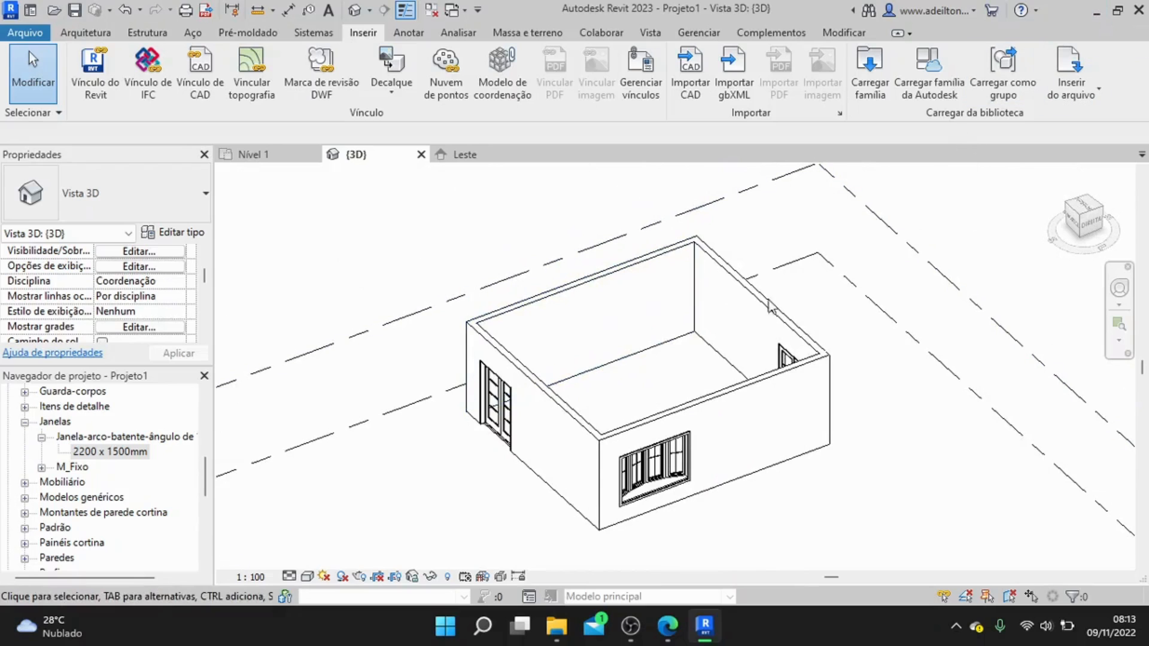
pyautogui.click(101, 36)
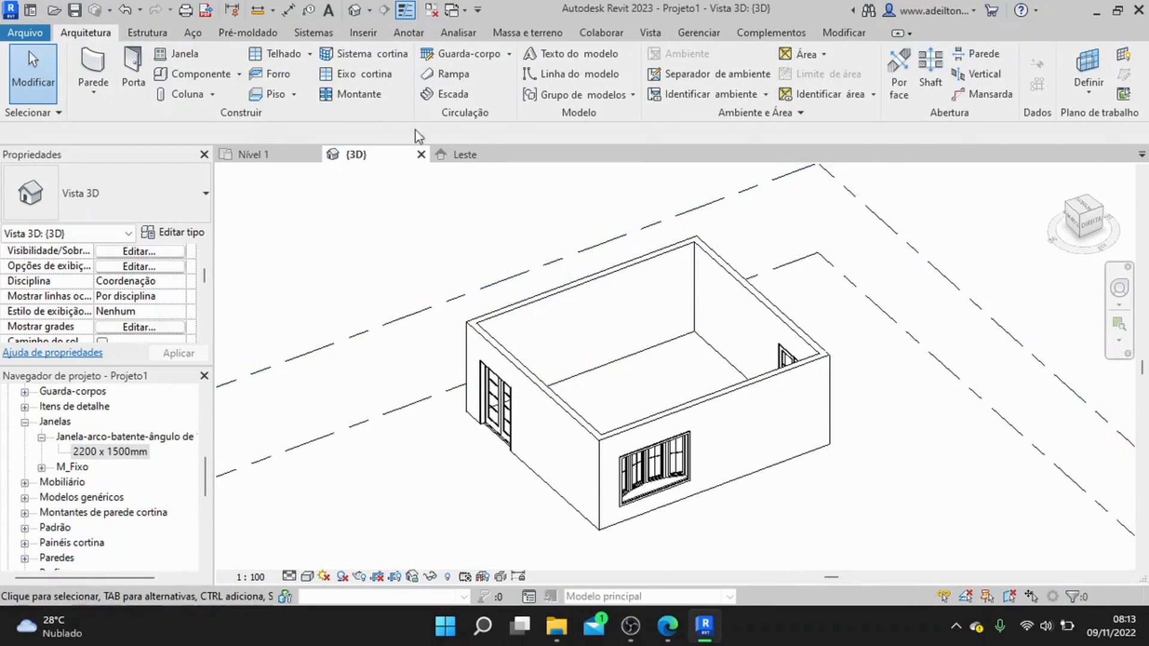
# - Minimize the Revit window to the desktop and switch to OBS
pyautogui.click(1098, 11)
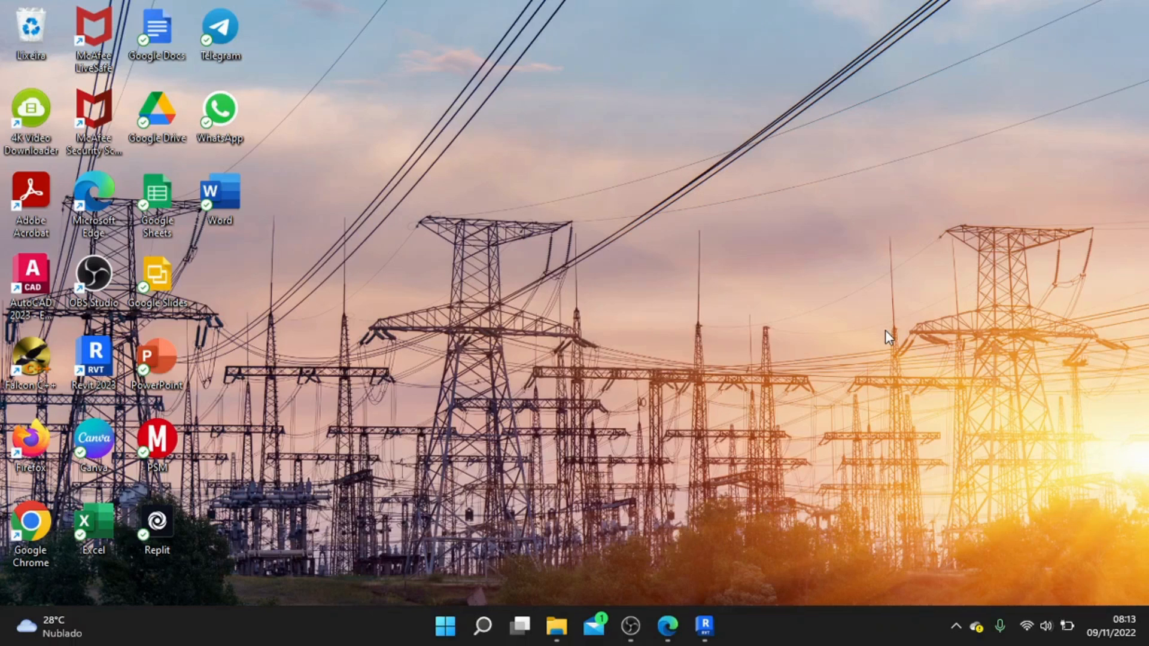
pyautogui.moveTo(636, 626)
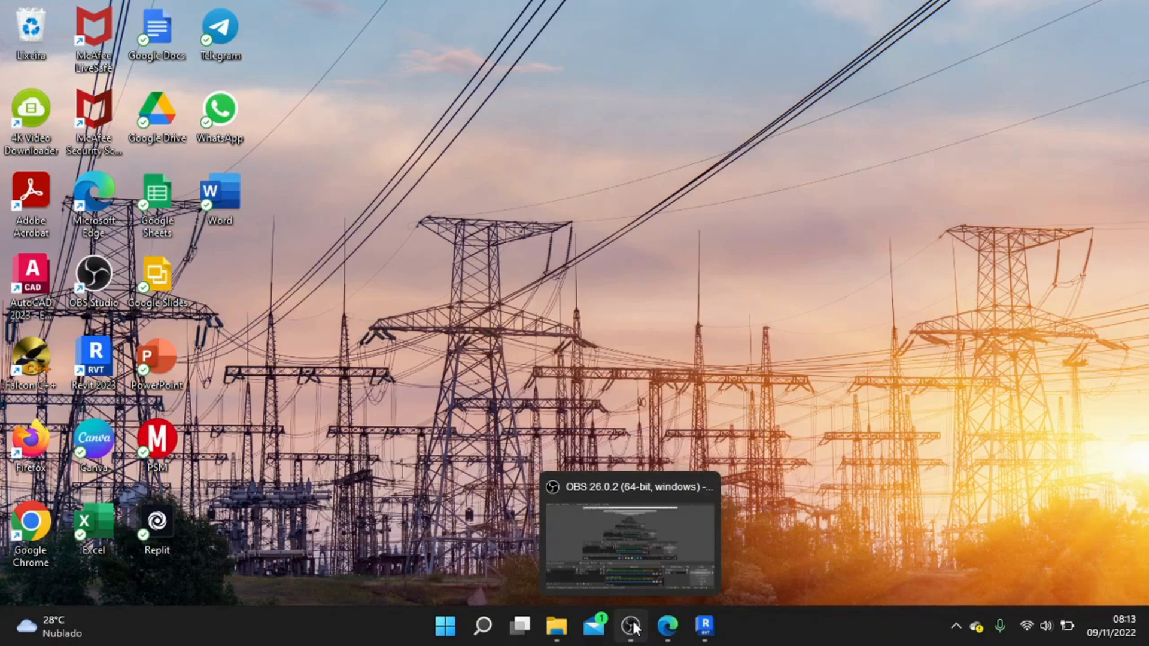
pyautogui.click(632, 627)
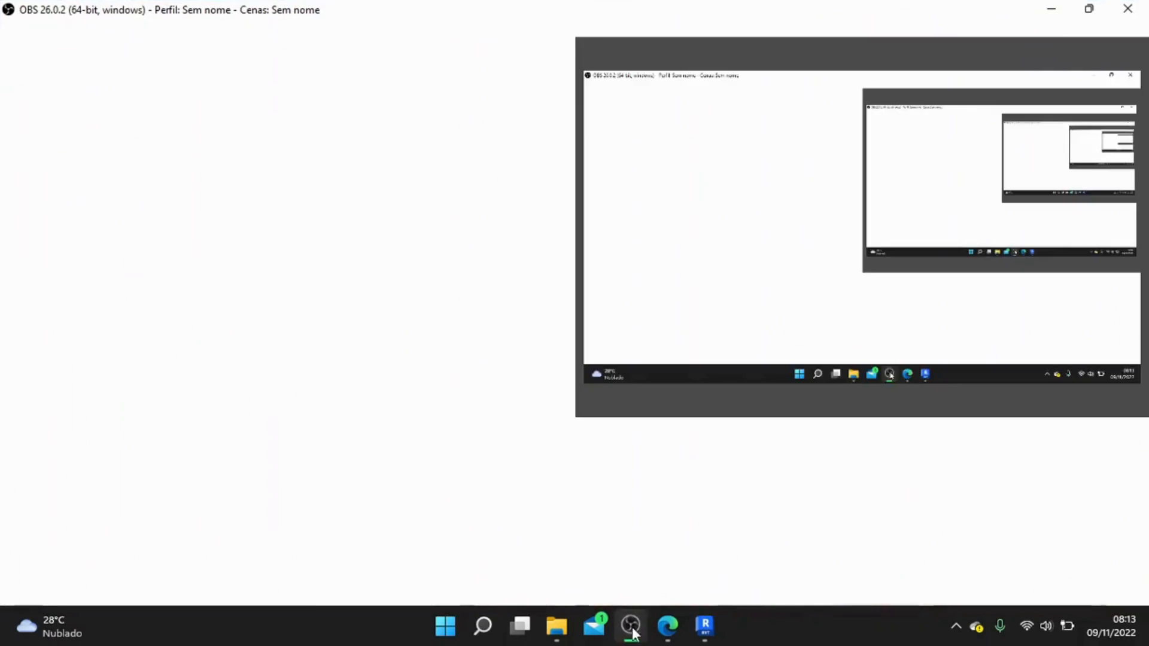